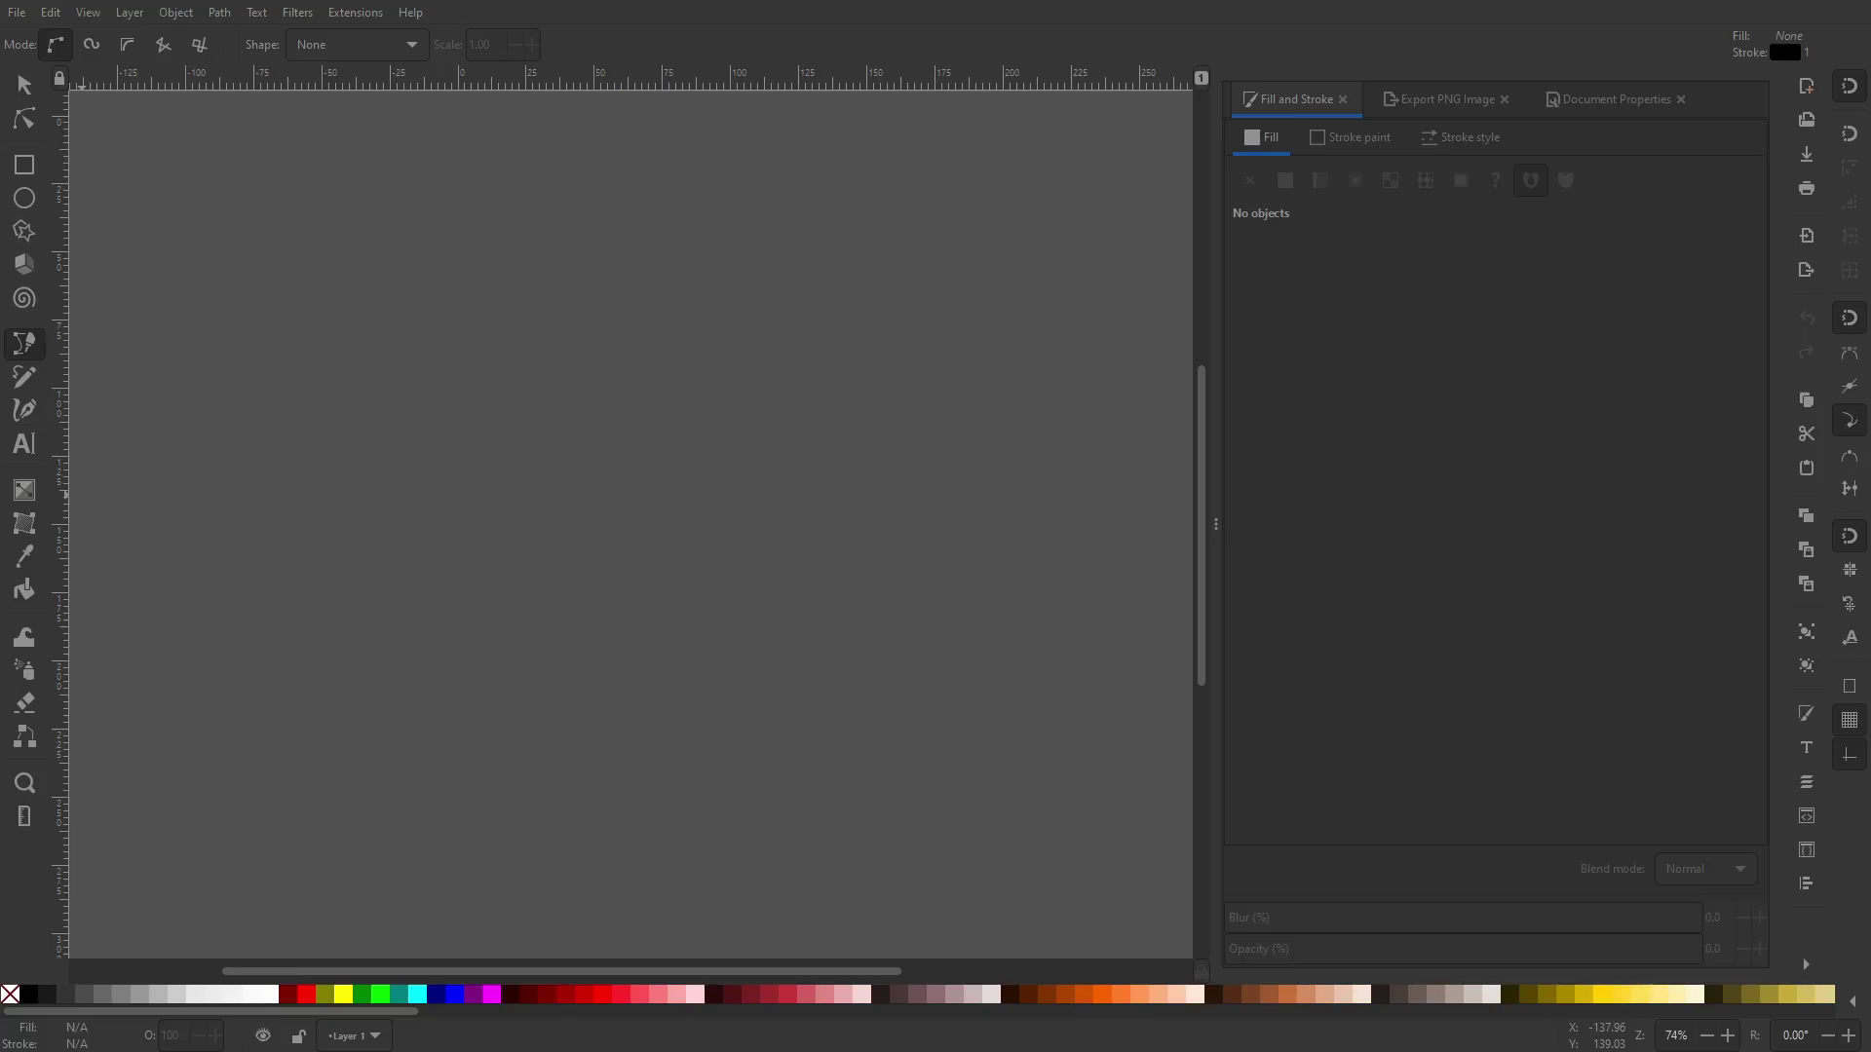
Paste the copied Harry Potter logo image onto the canvas
key("ctrl+v")
left_click(471, 454)
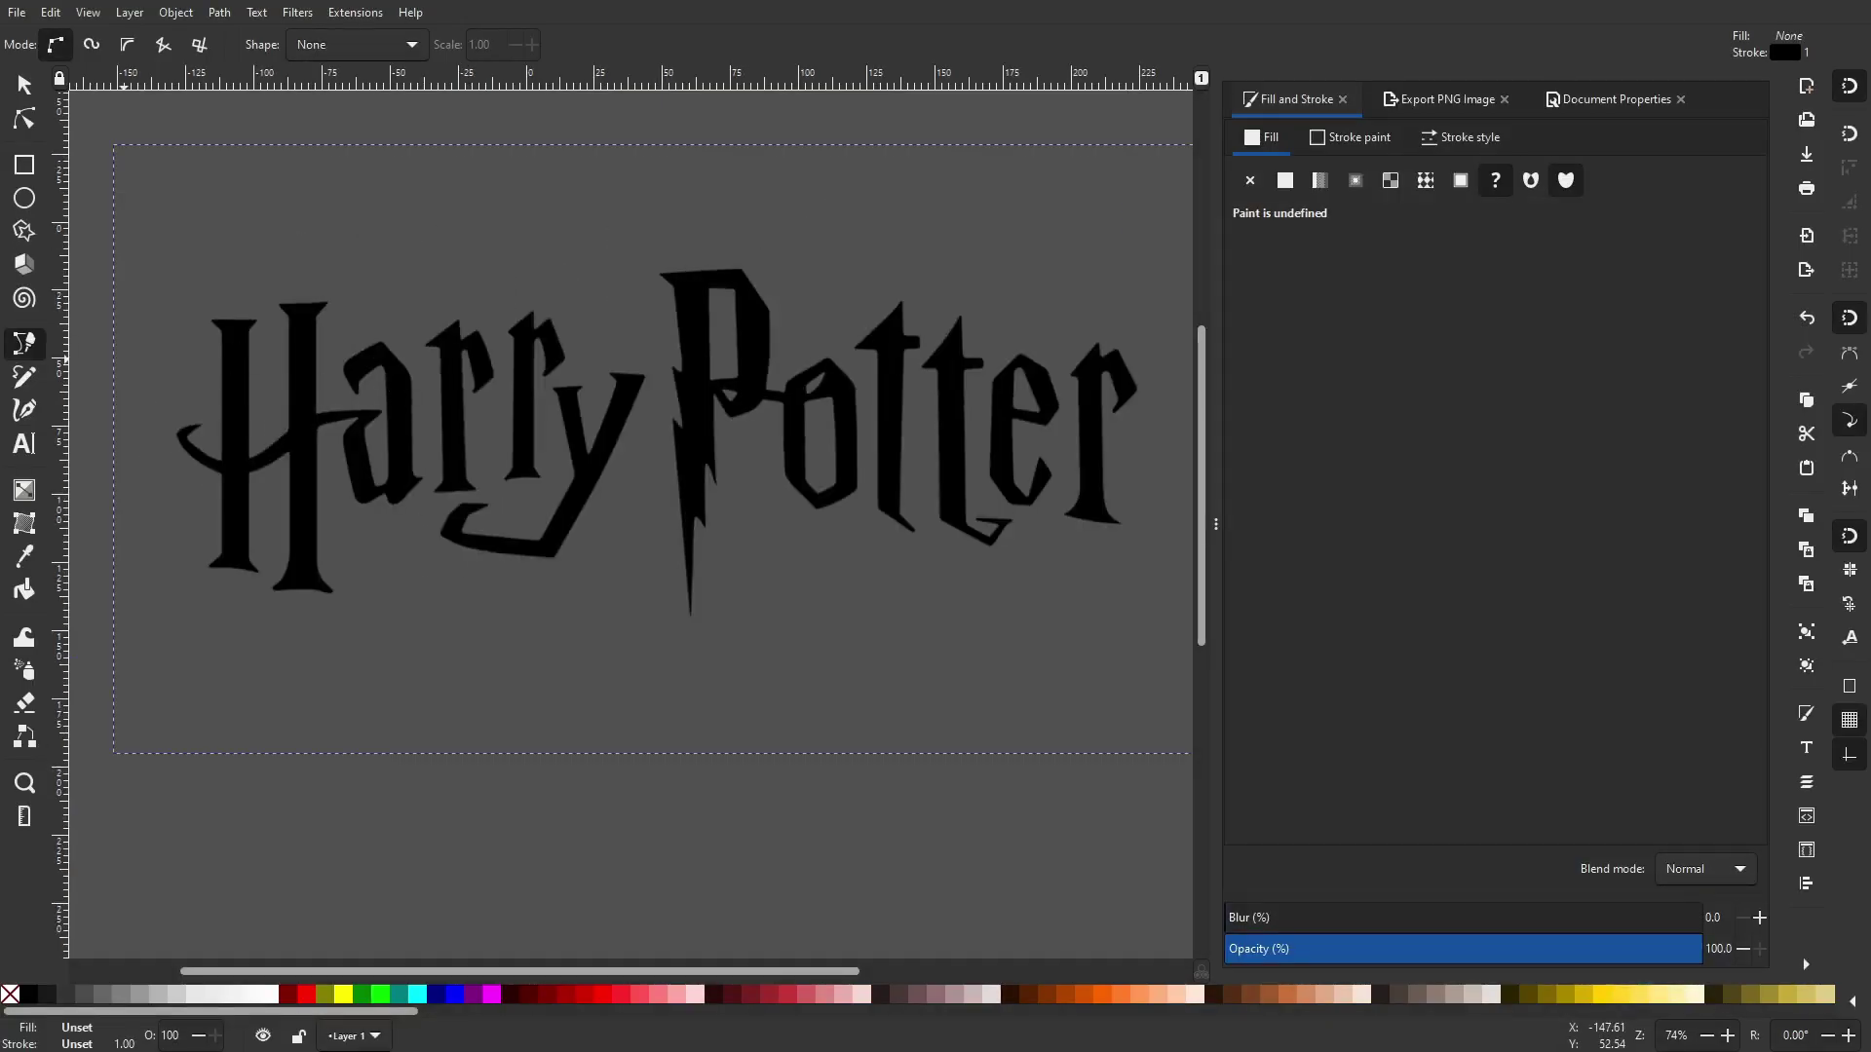
Examine the edges of the letter H in the pasted logo up close and at full size
scroll(334, 481, "up", 4)
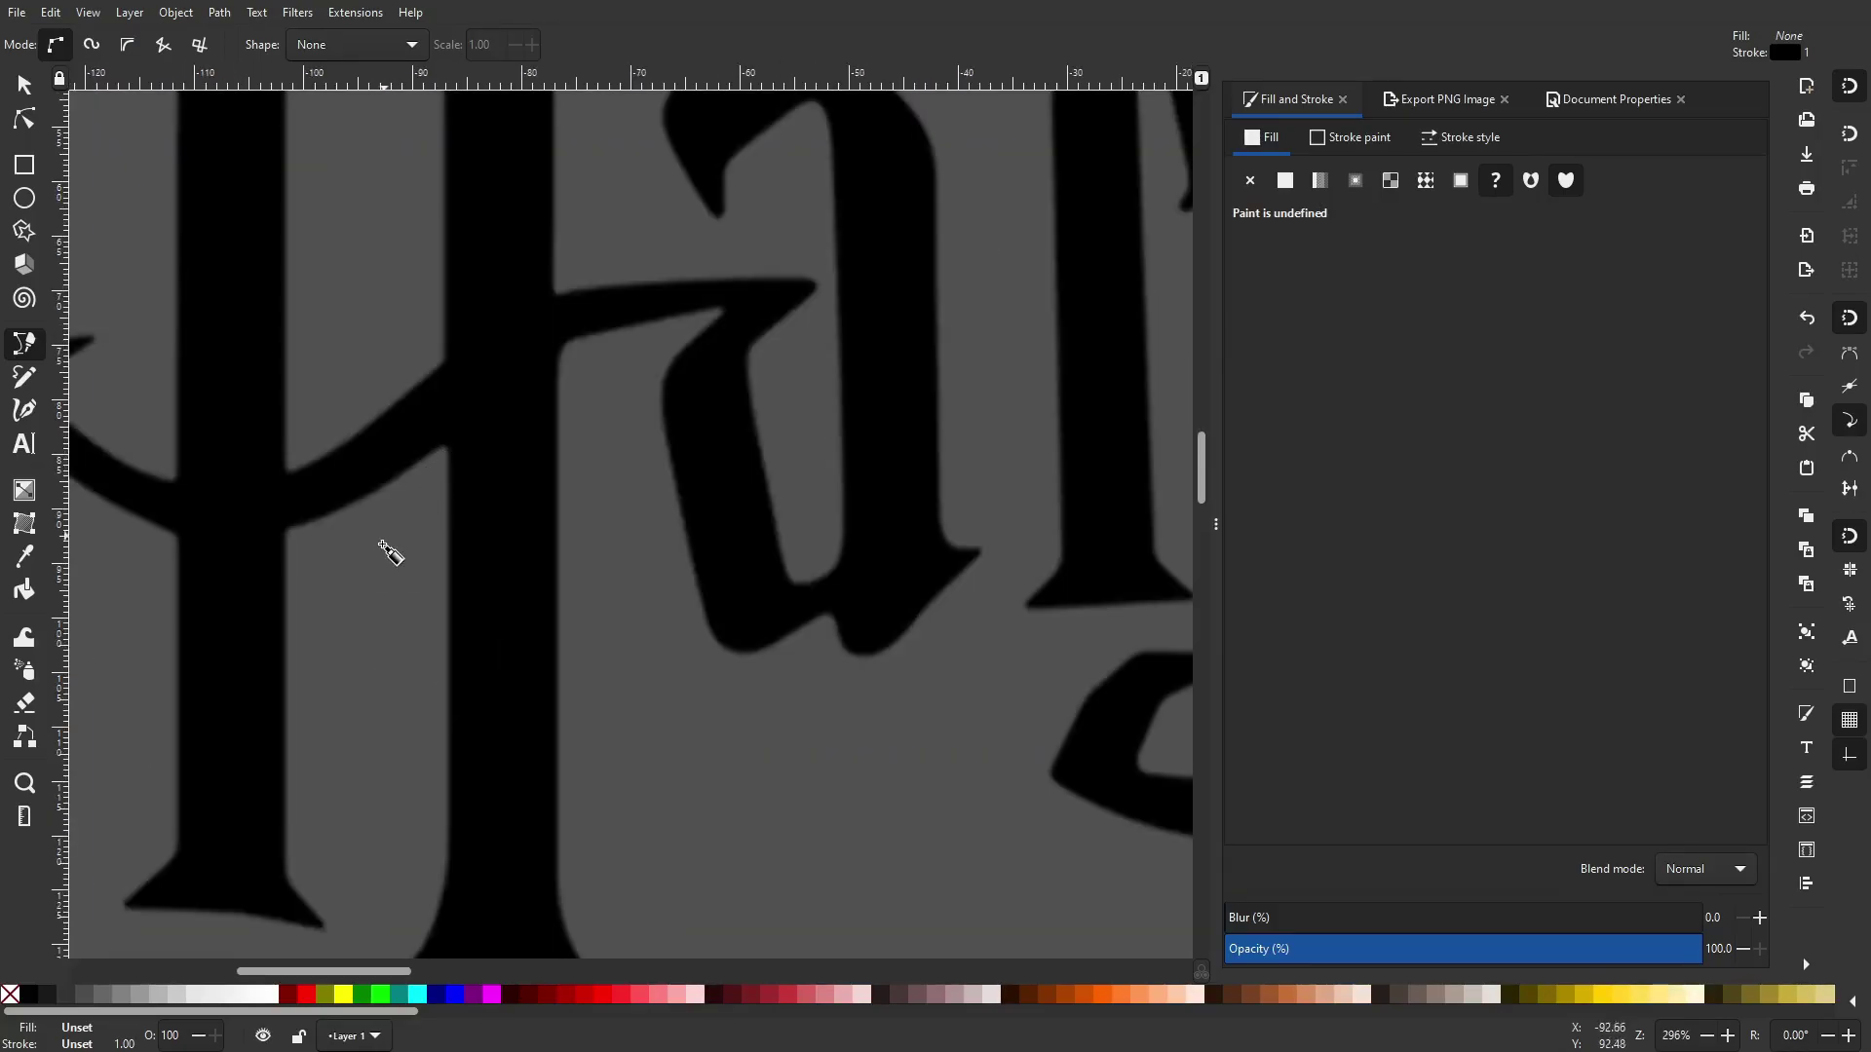
scroll(446, 513, "down", 7)
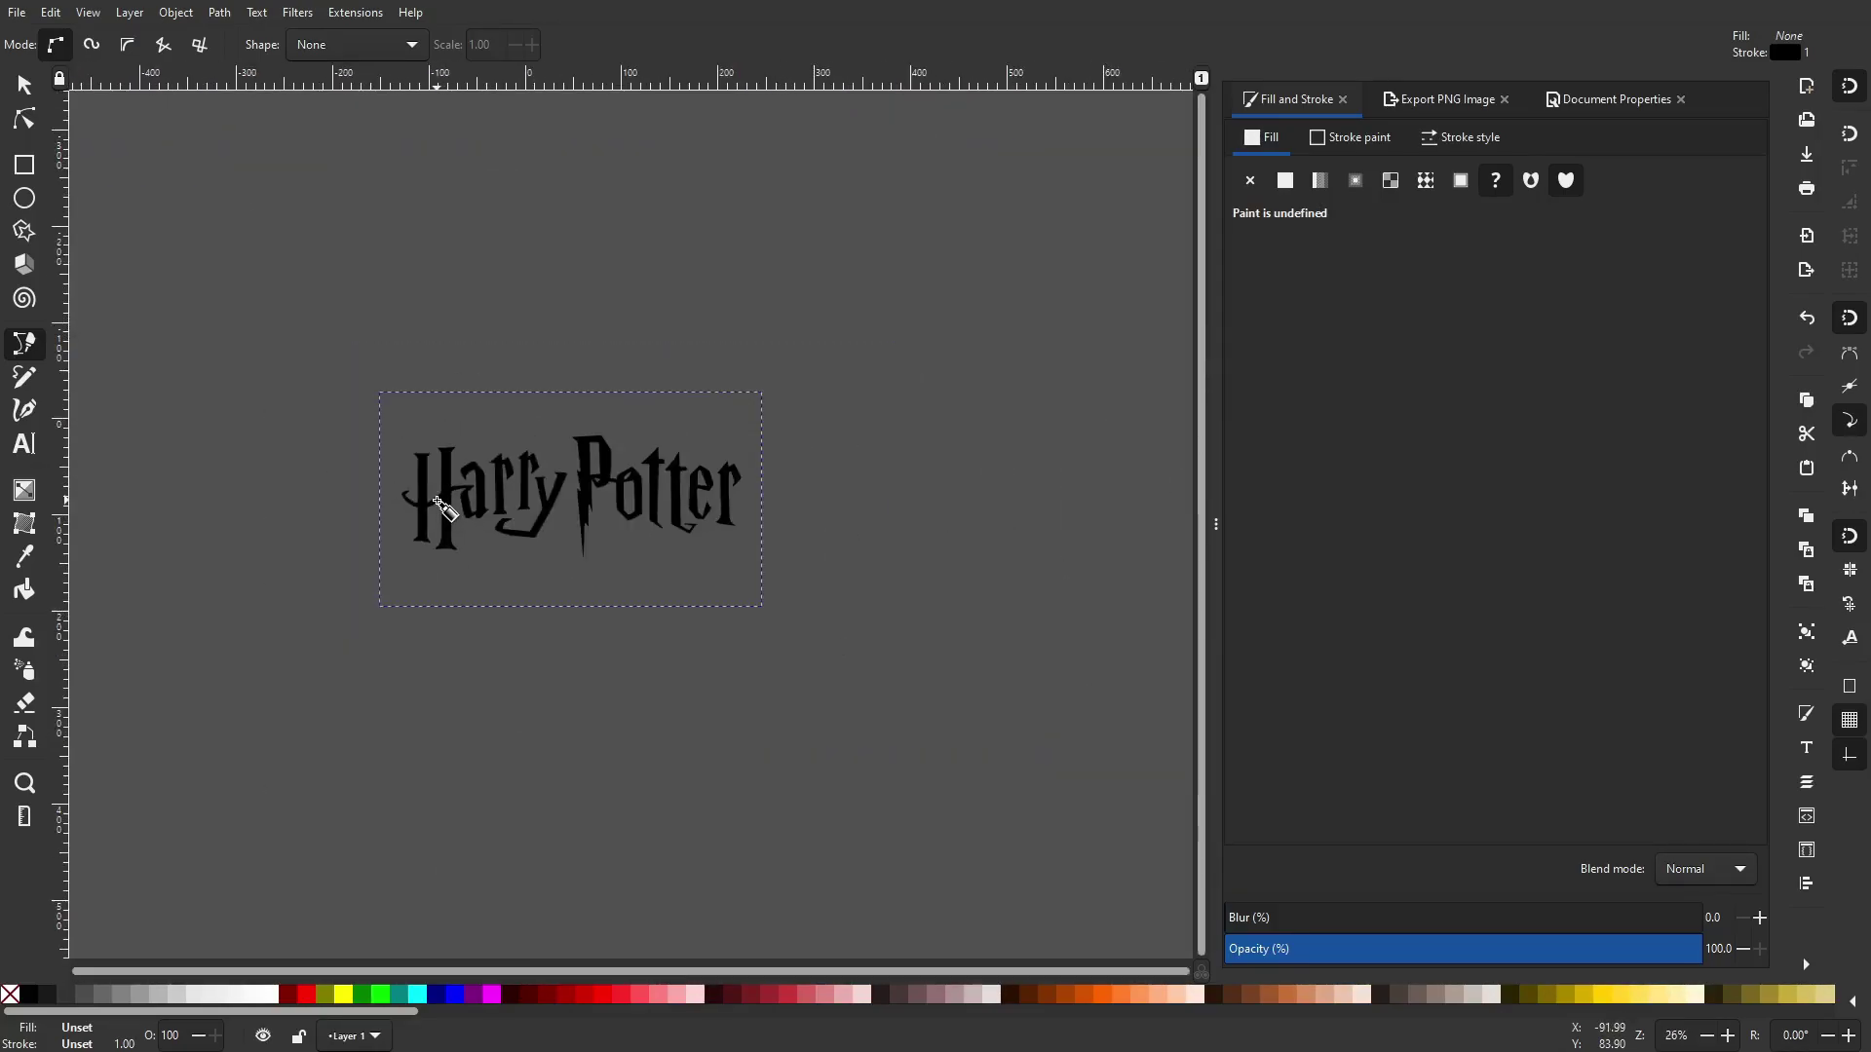
scroll(439, 505, "up", 10)
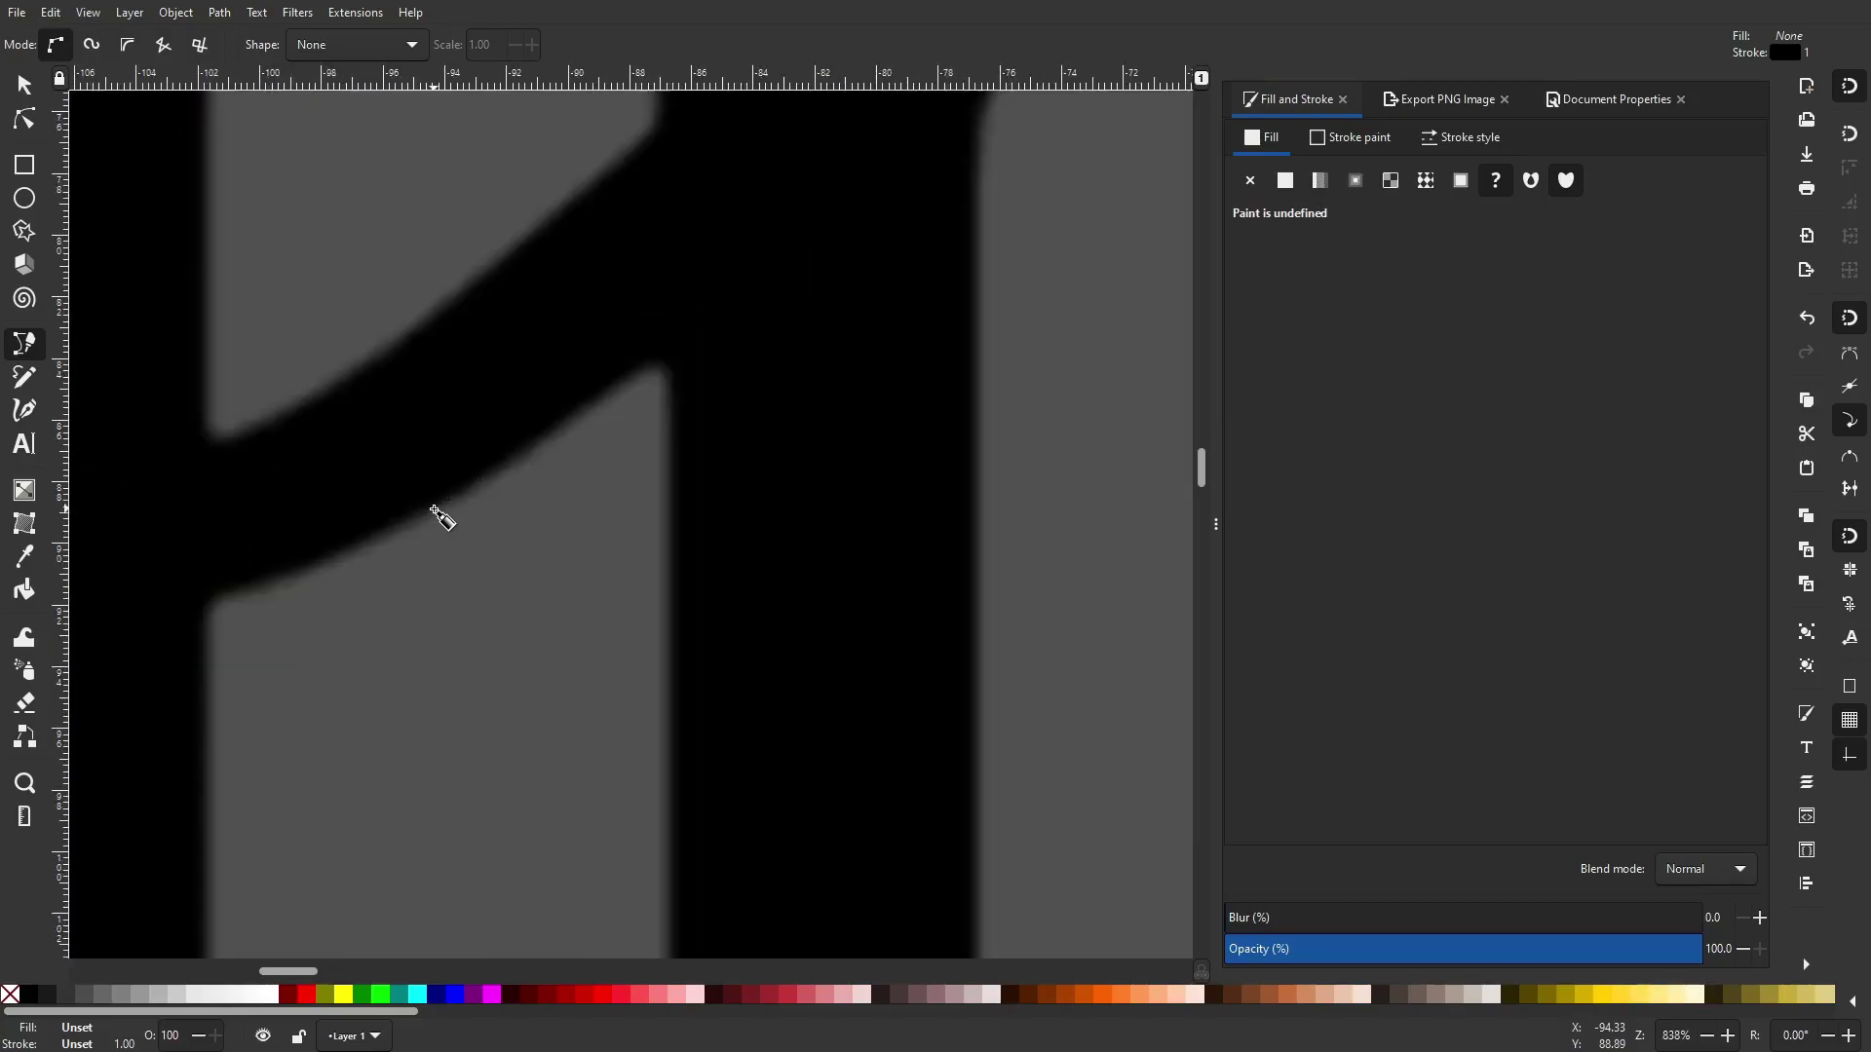
scroll(471, 501, "up", 3)
scroll(838, 355, "up", 2)
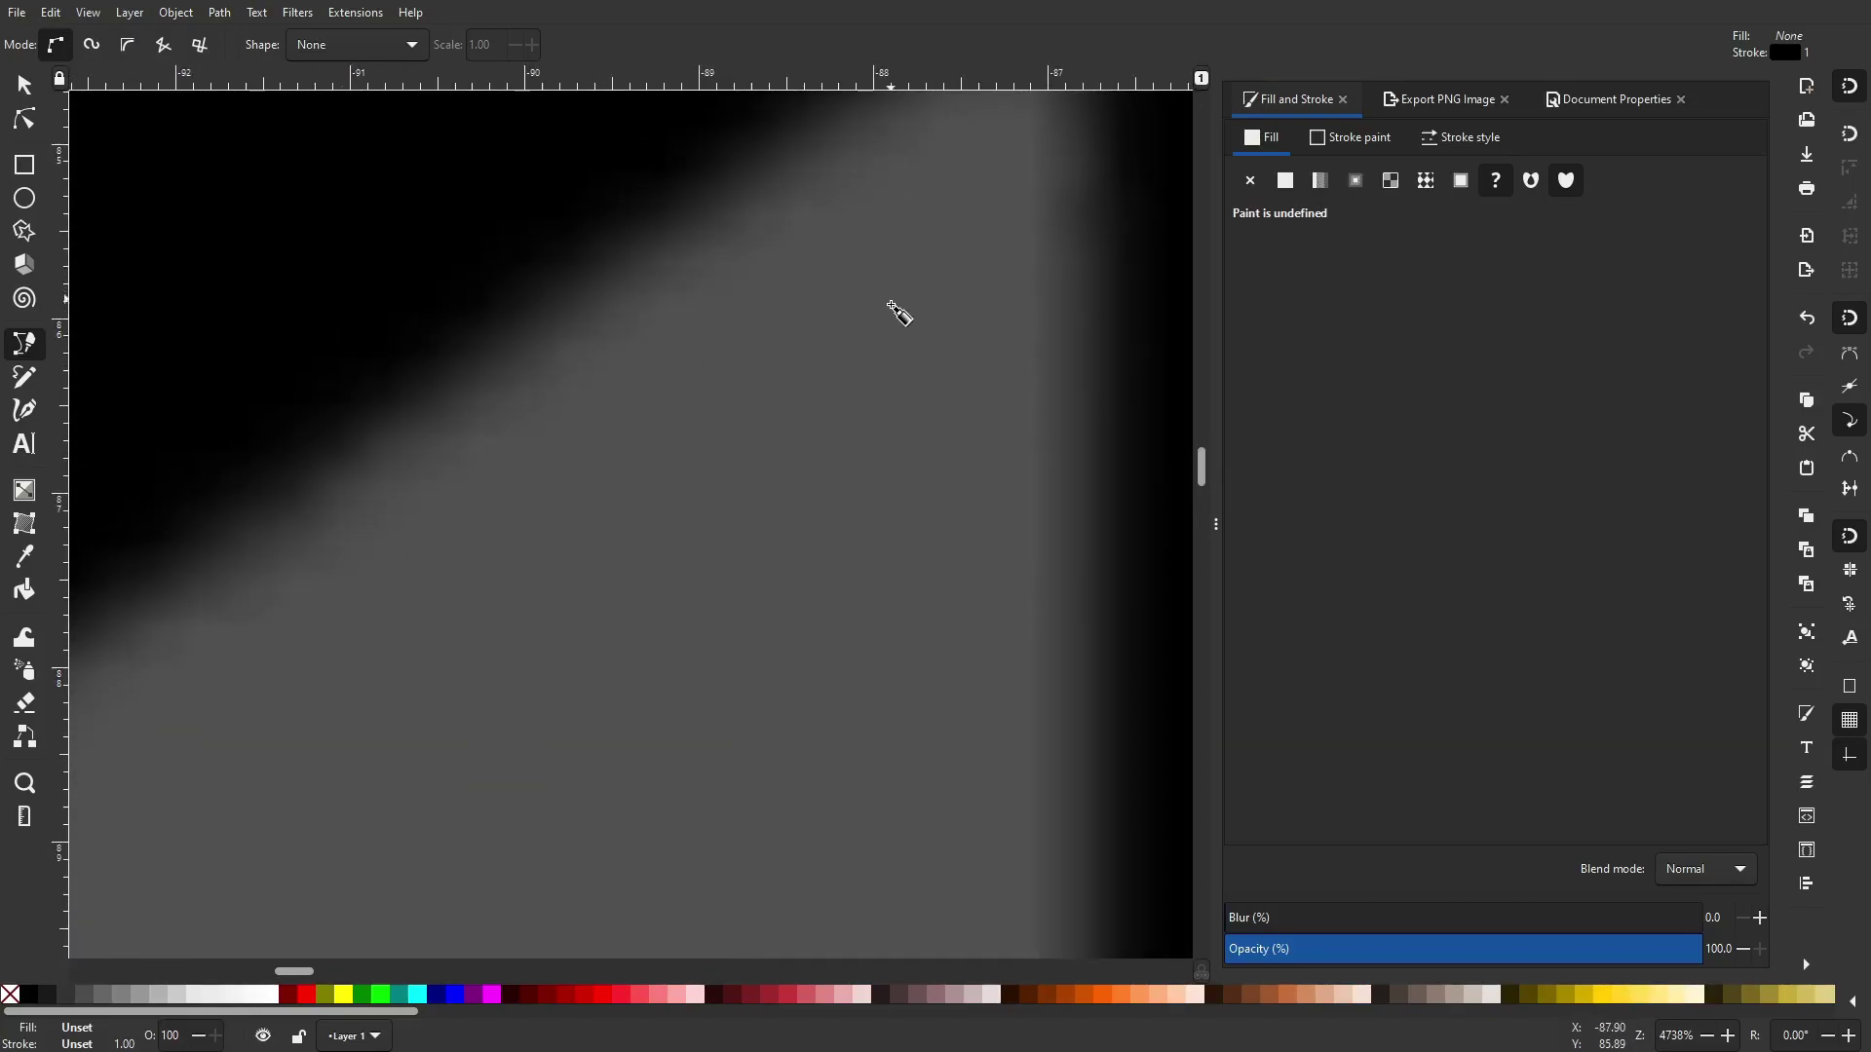
scroll(896, 312, "down", 4)
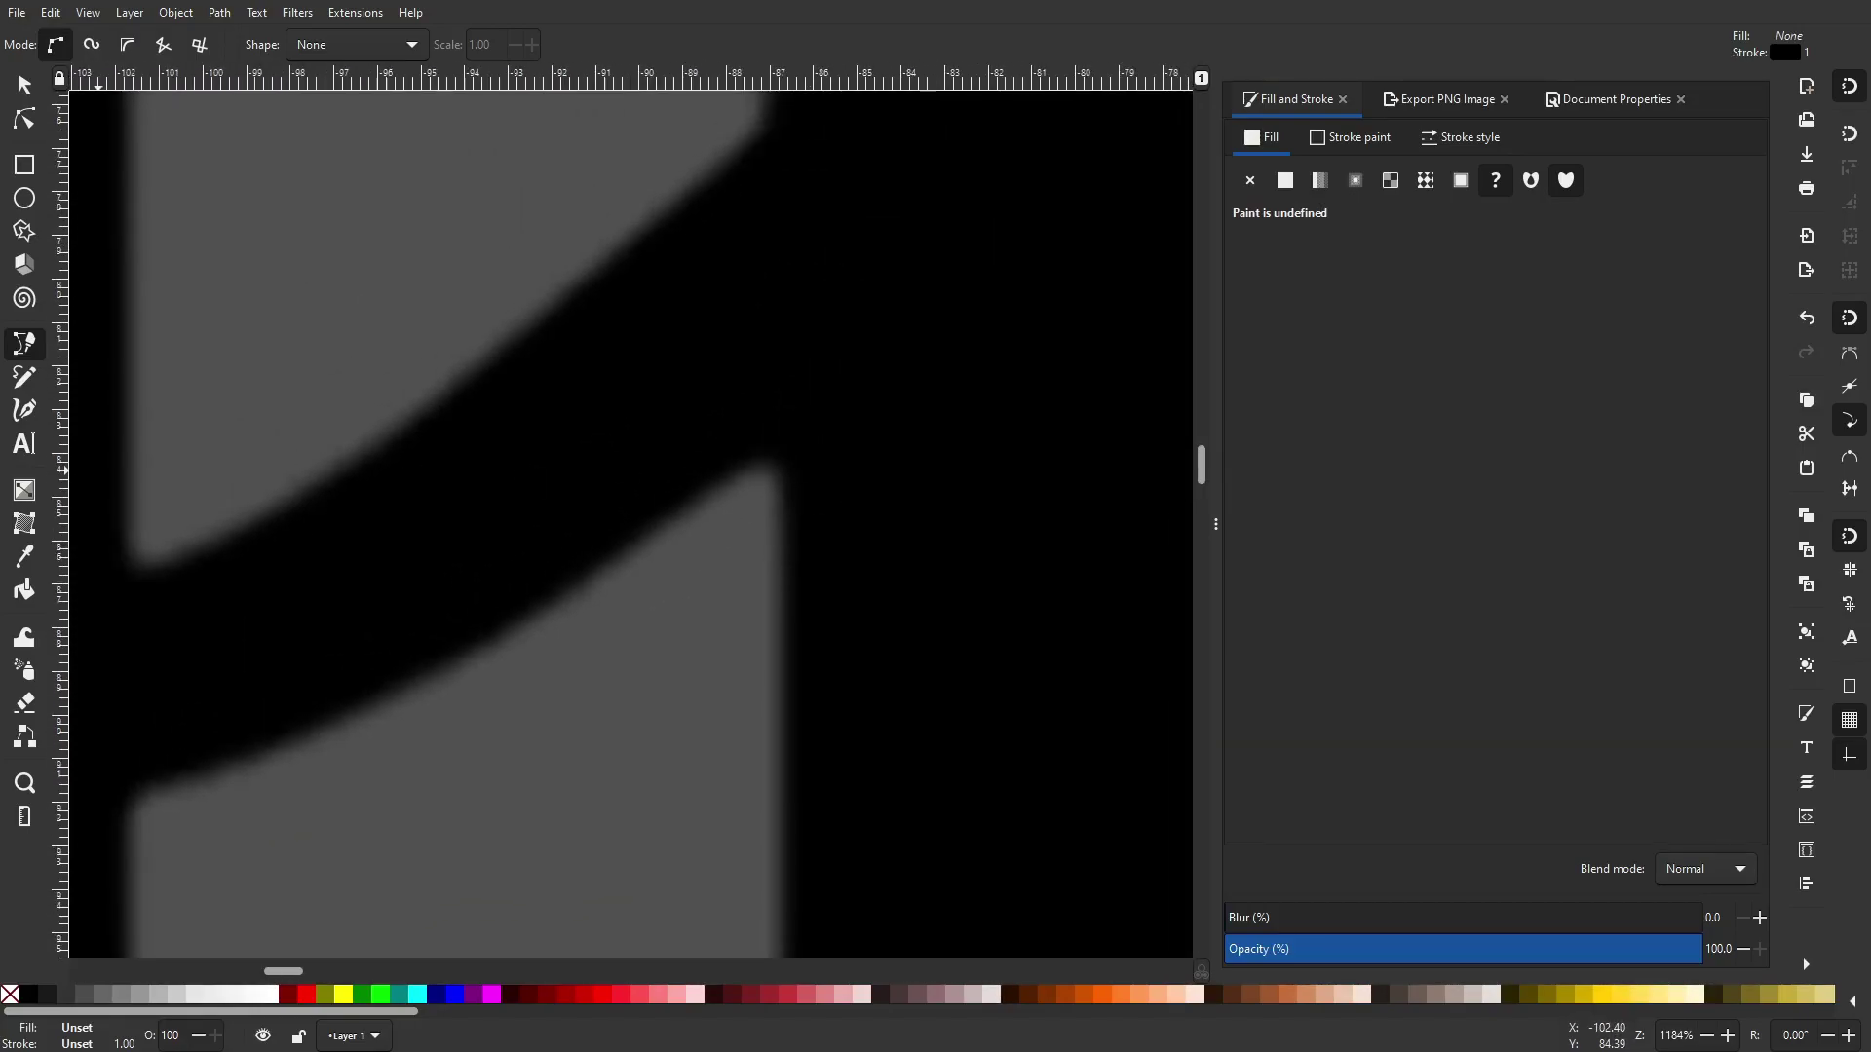
left_click_drag(584, 216, 706, 595)
scroll(964, 419, "right", 2)
scroll(817, 463, "up", 2)
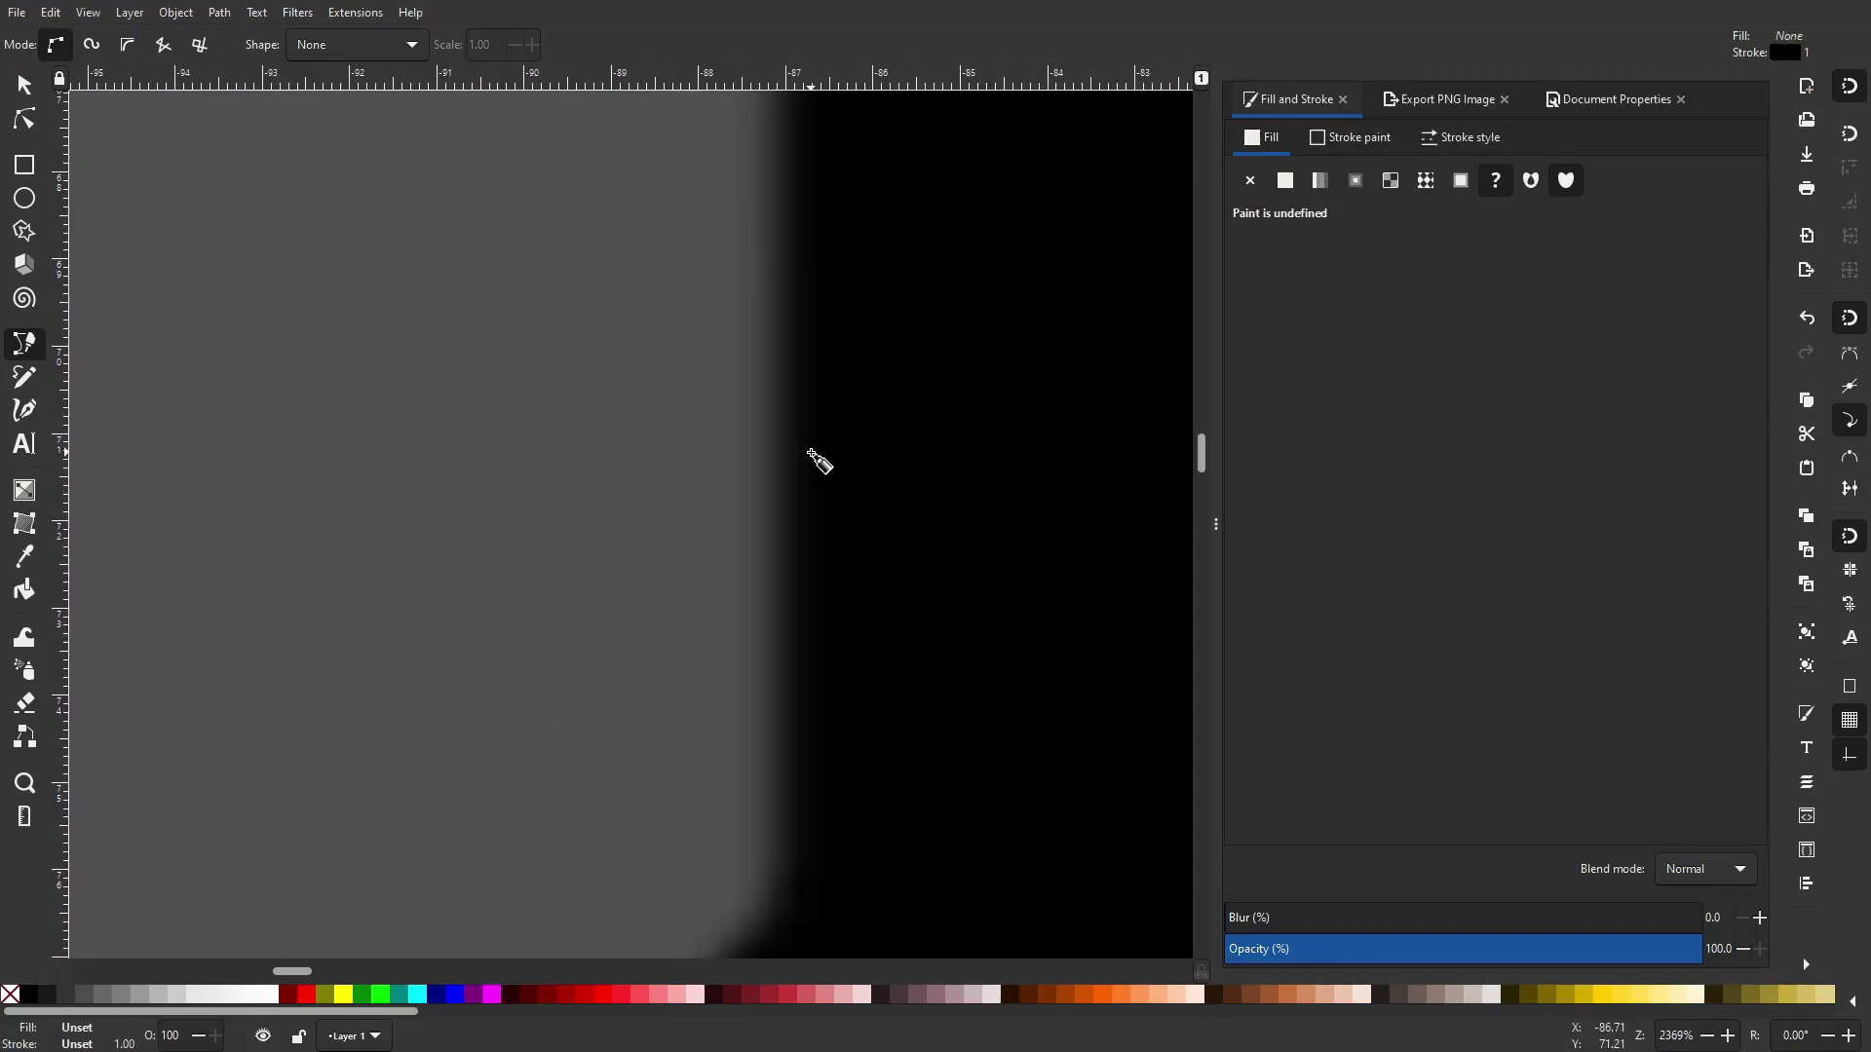
scroll(816, 435, "down", 10)
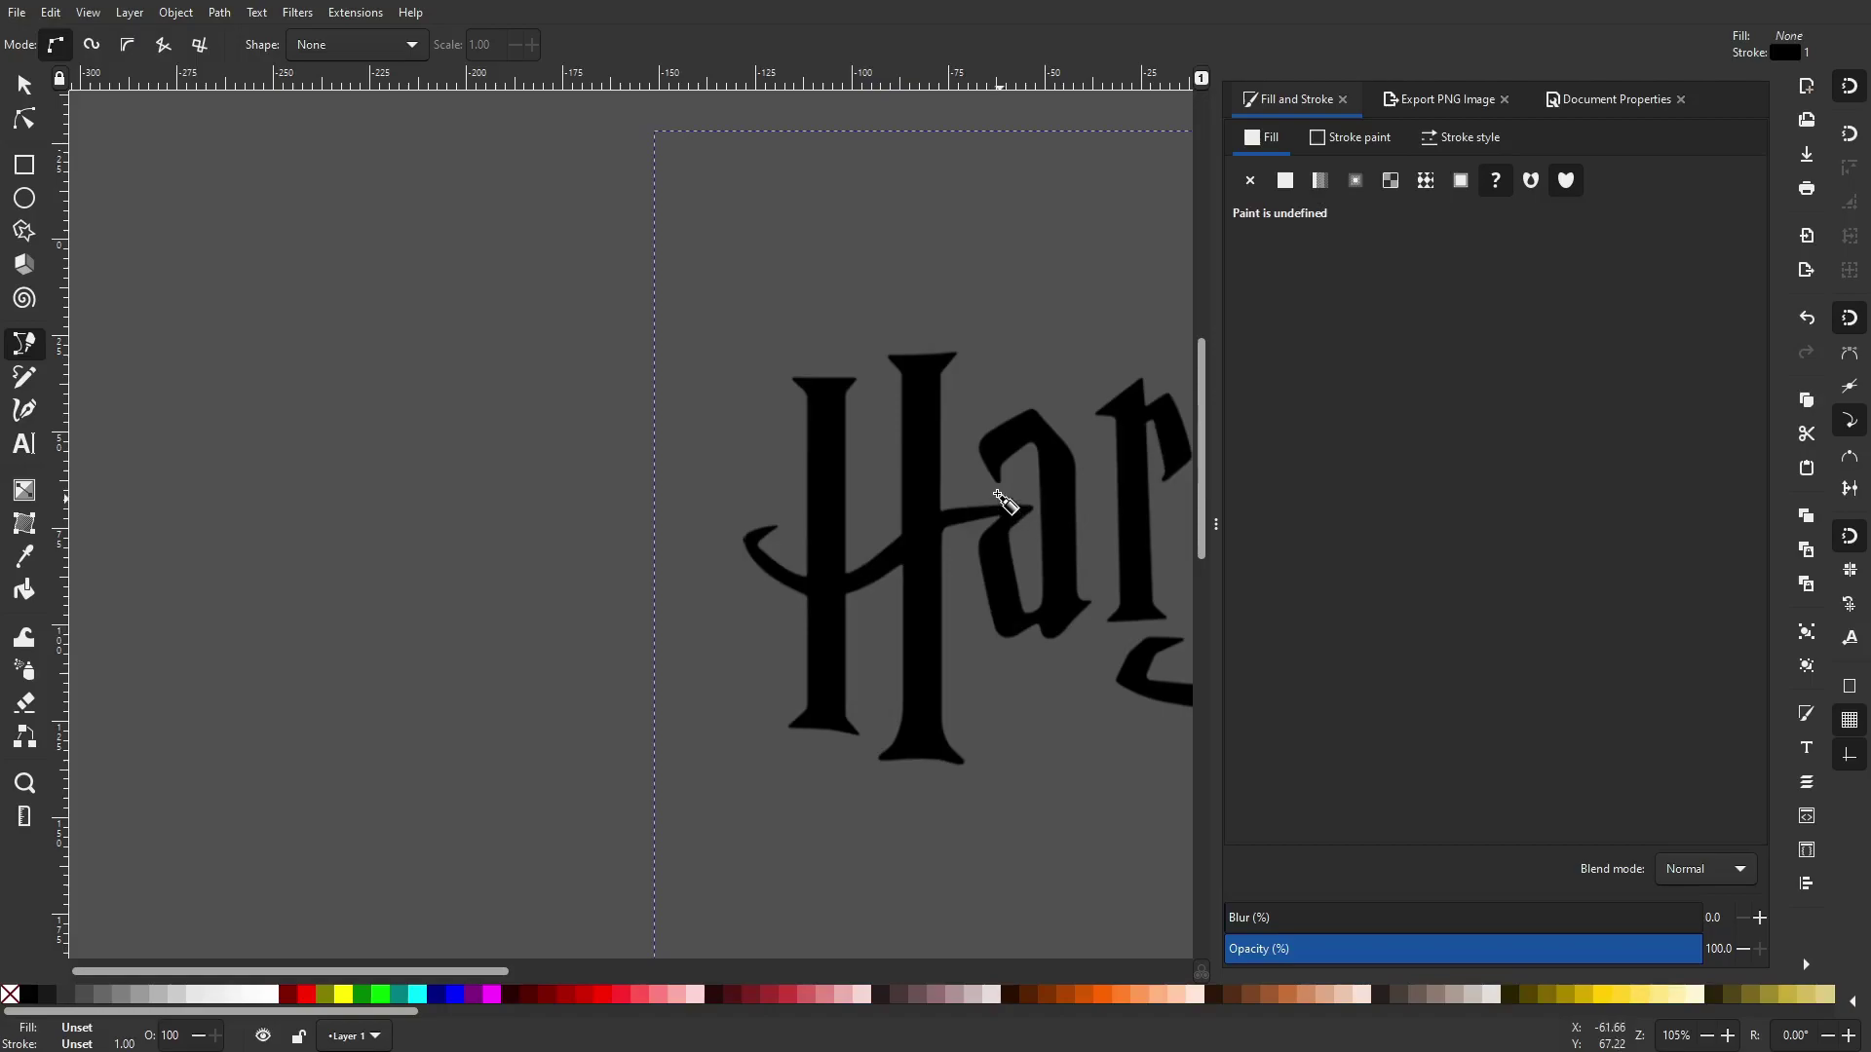
scroll(1007, 505, "up", 2)
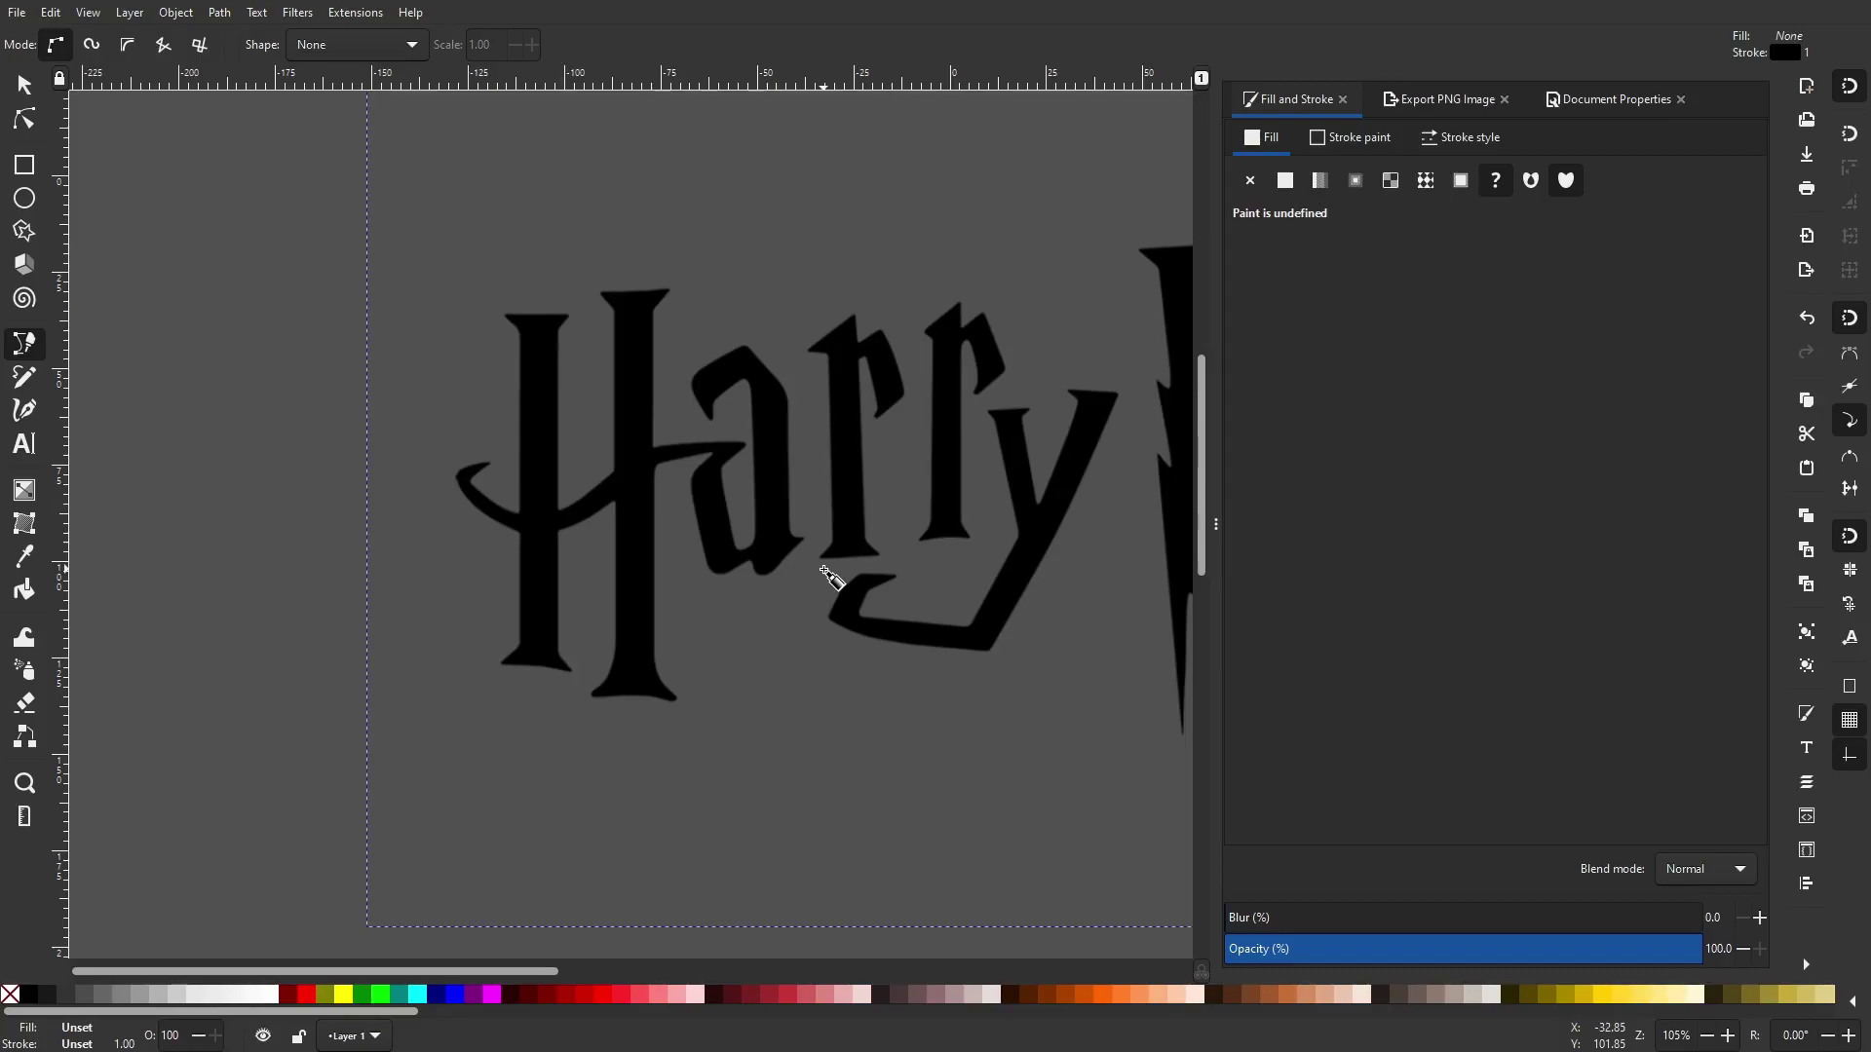
Lower the logo image's opacity to 11% in the Fill and Stroke settings
left_click(1276, 951)
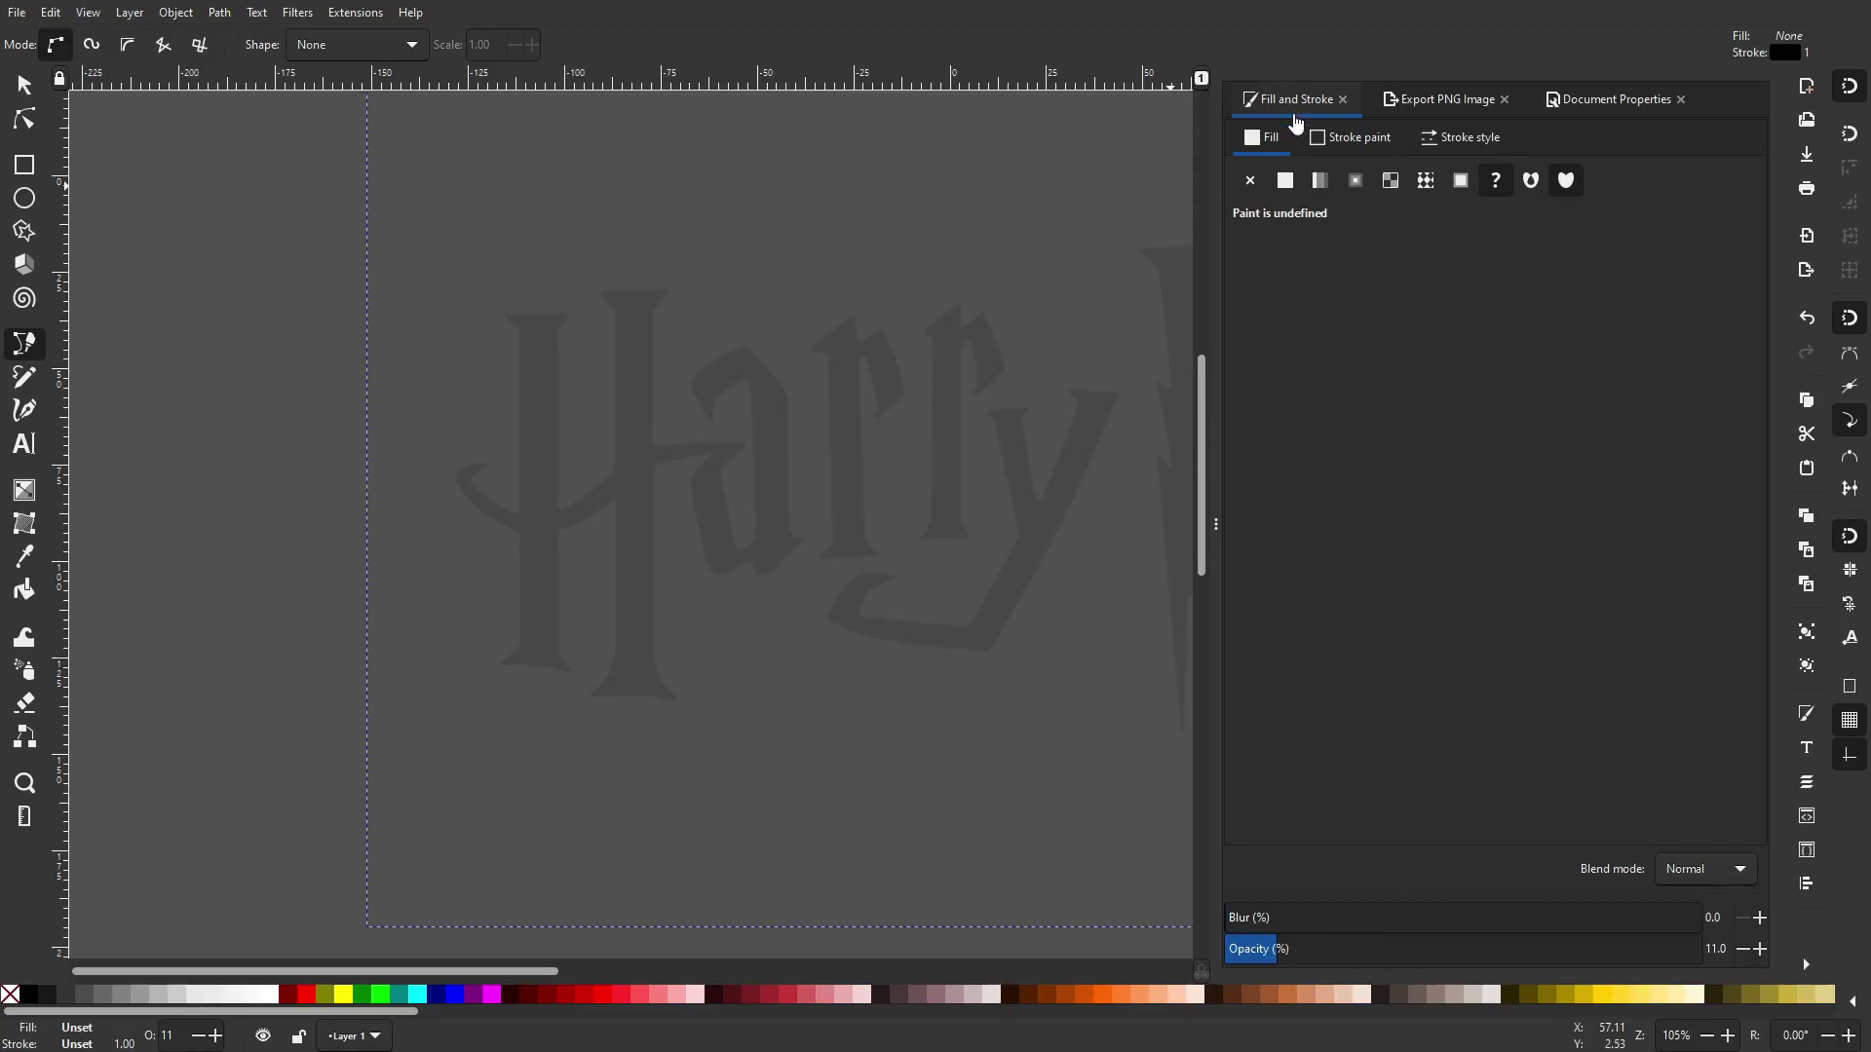
left_click(133, 16)
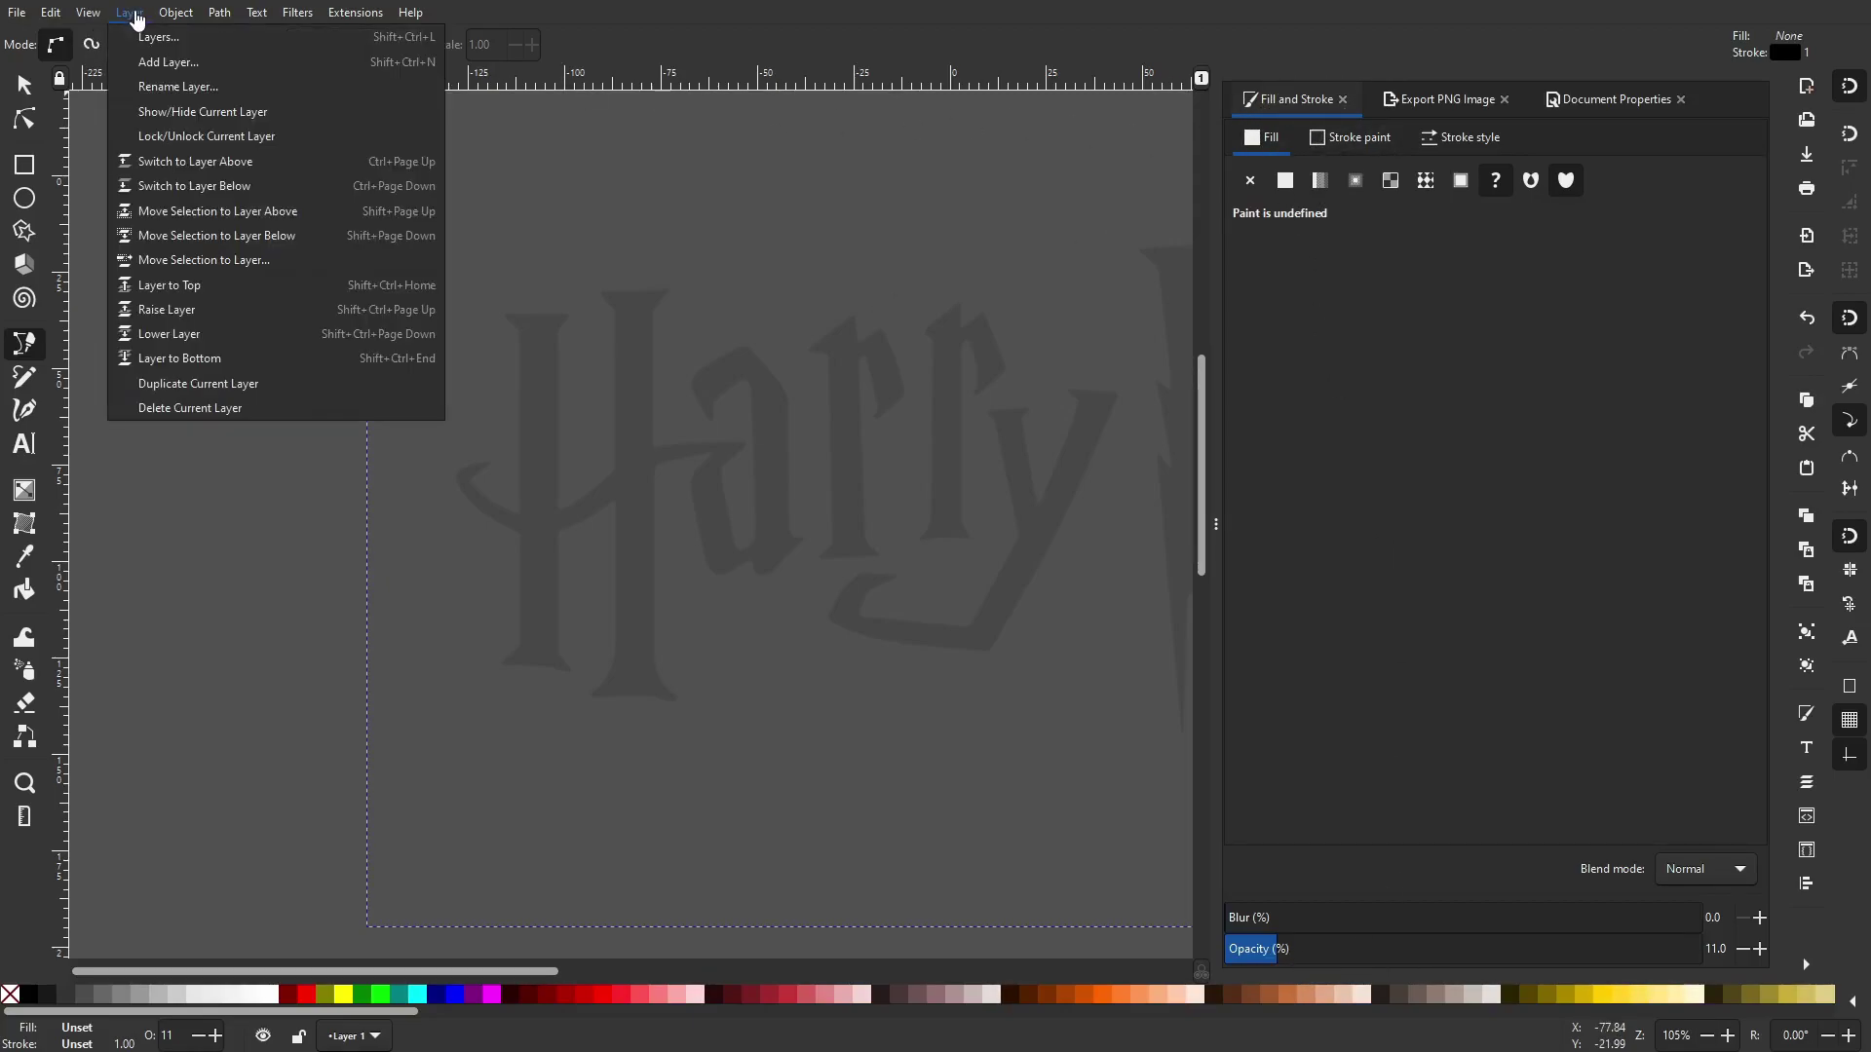
mouse_move(174, 23)
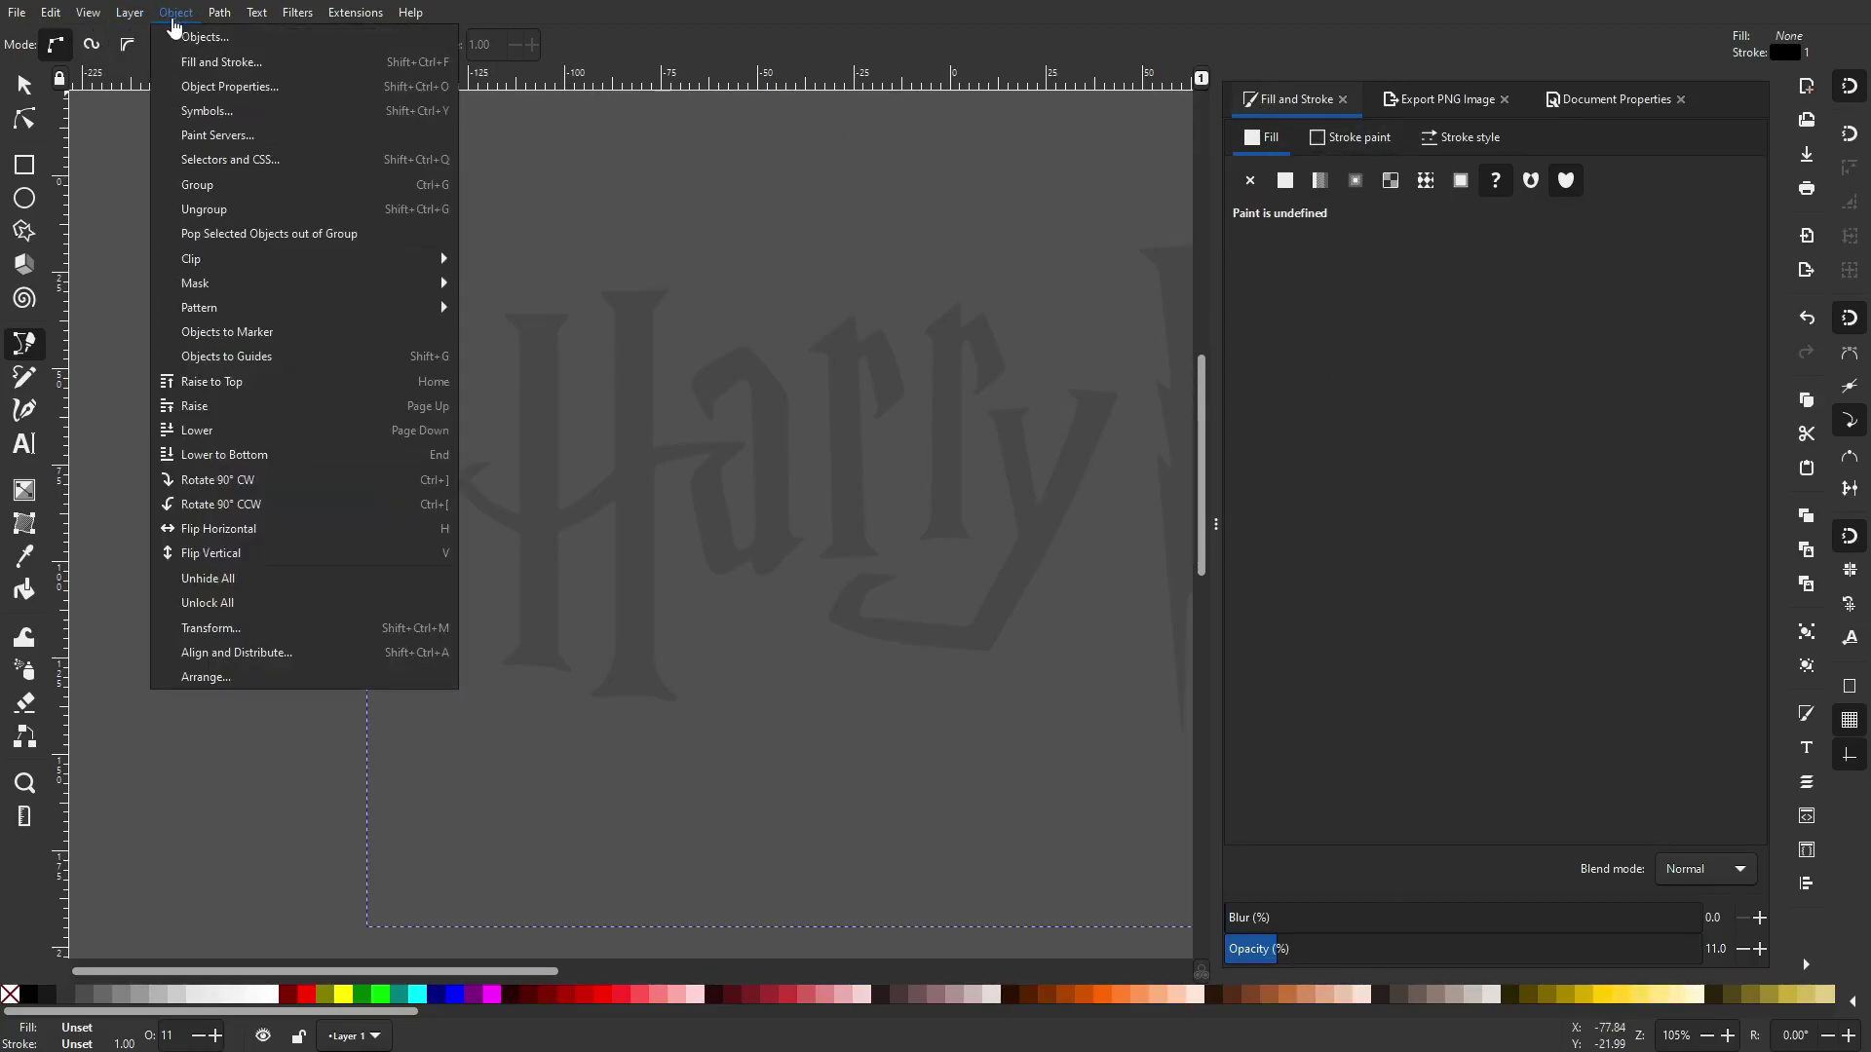
left_click(237, 62)
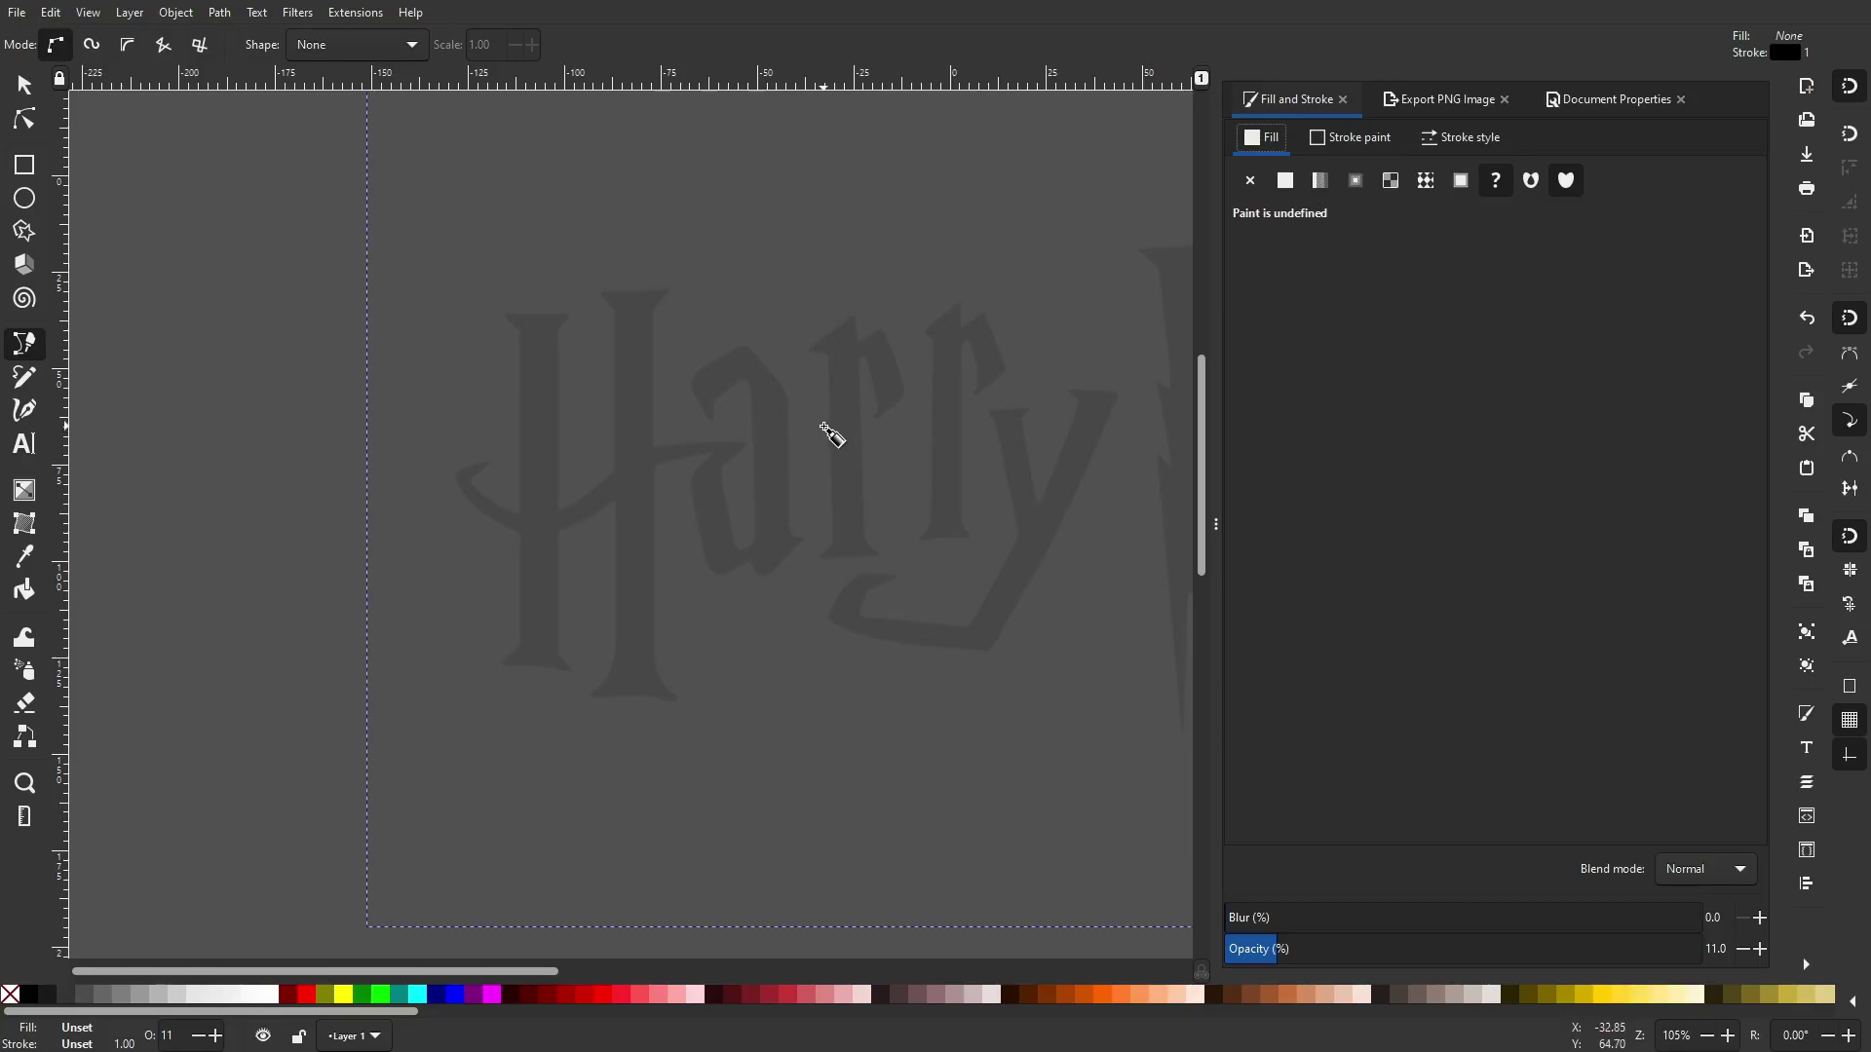
Start a Bezier path on the H's left stem, tracing the top serif's upper edge and its right slanted side
left_click_drag(822, 449, 839, 531)
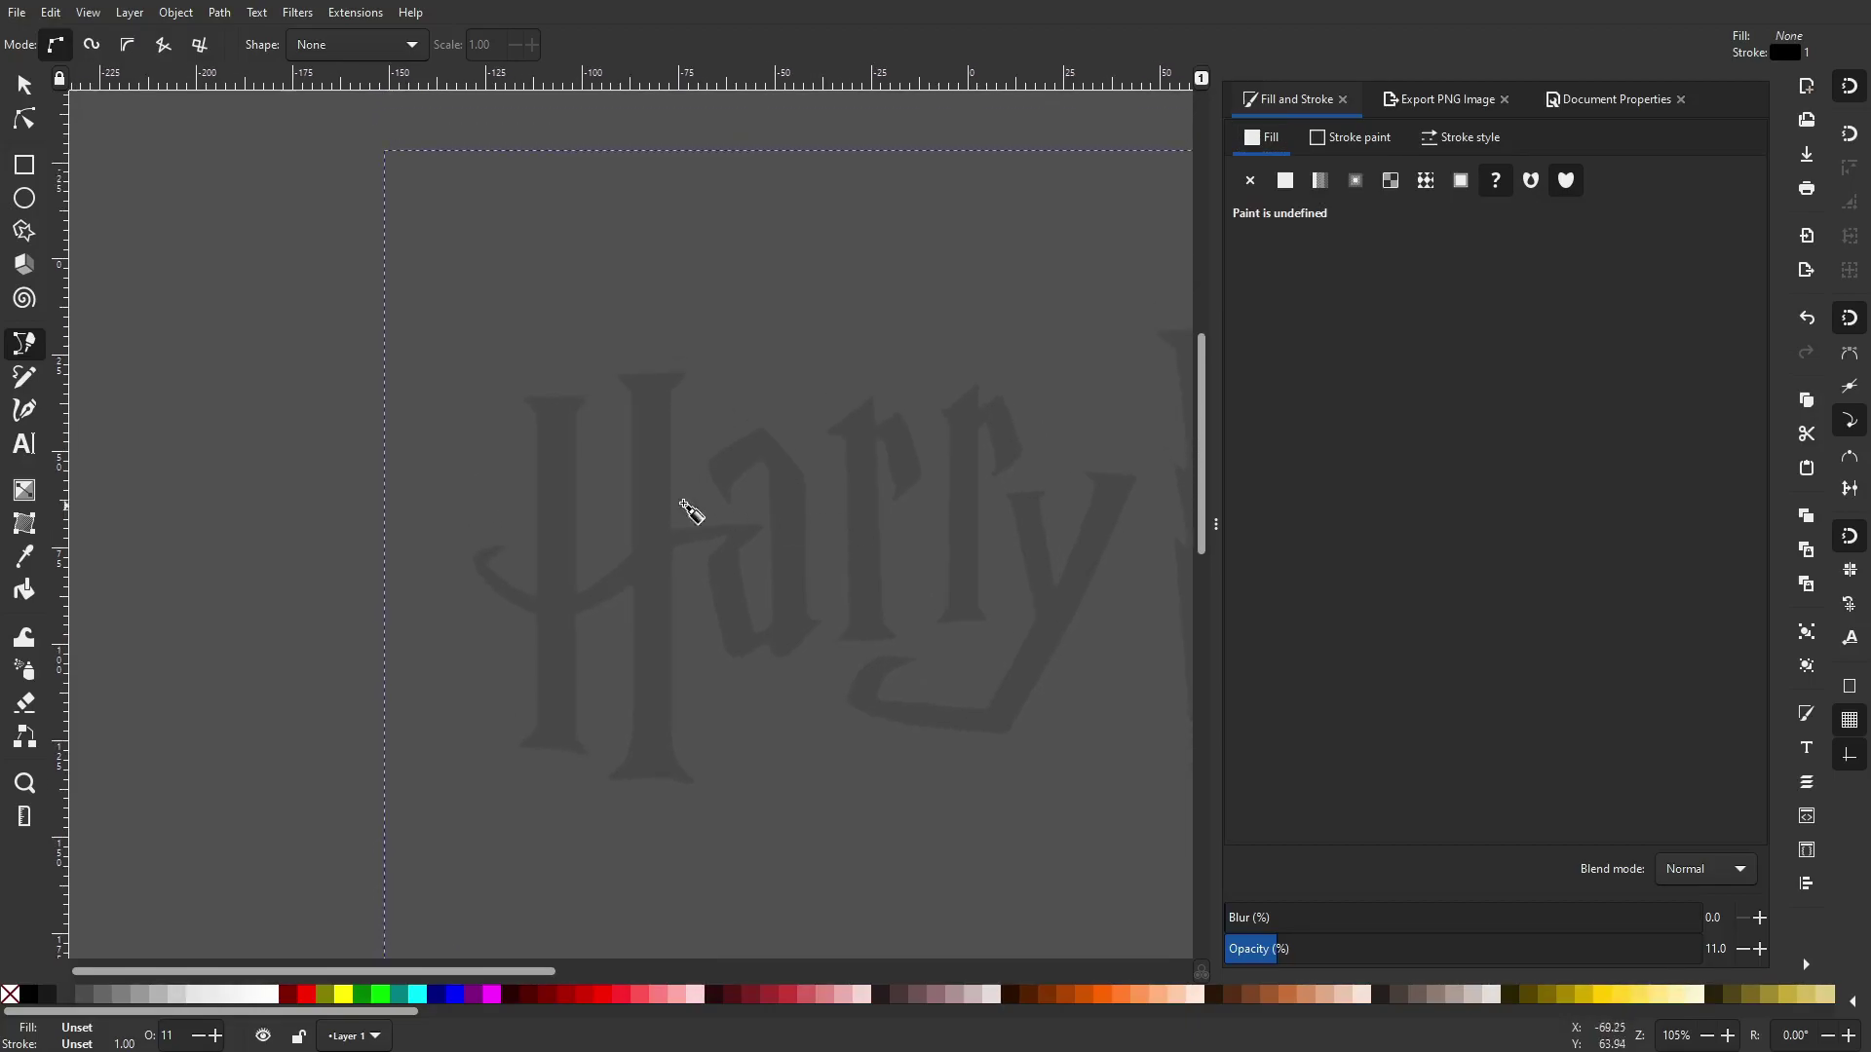
scroll(505, 419, "up", 7)
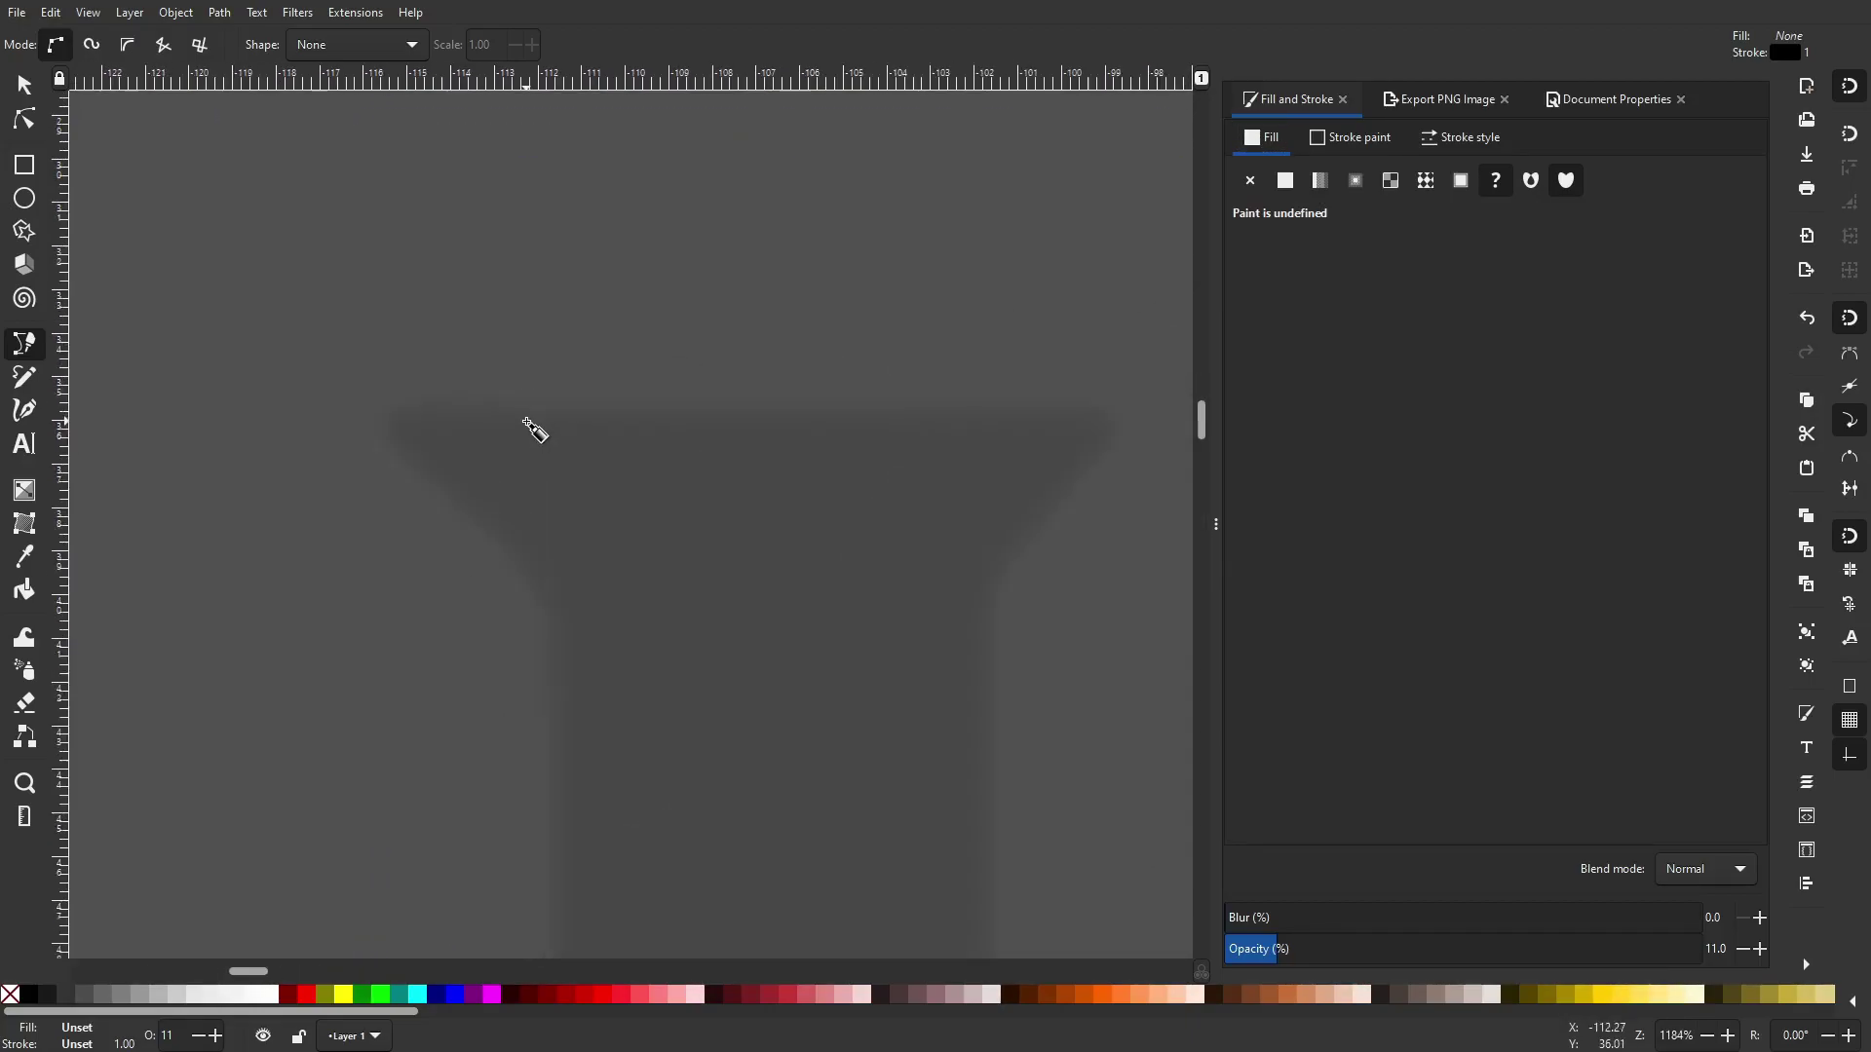
left_click(277, 400)
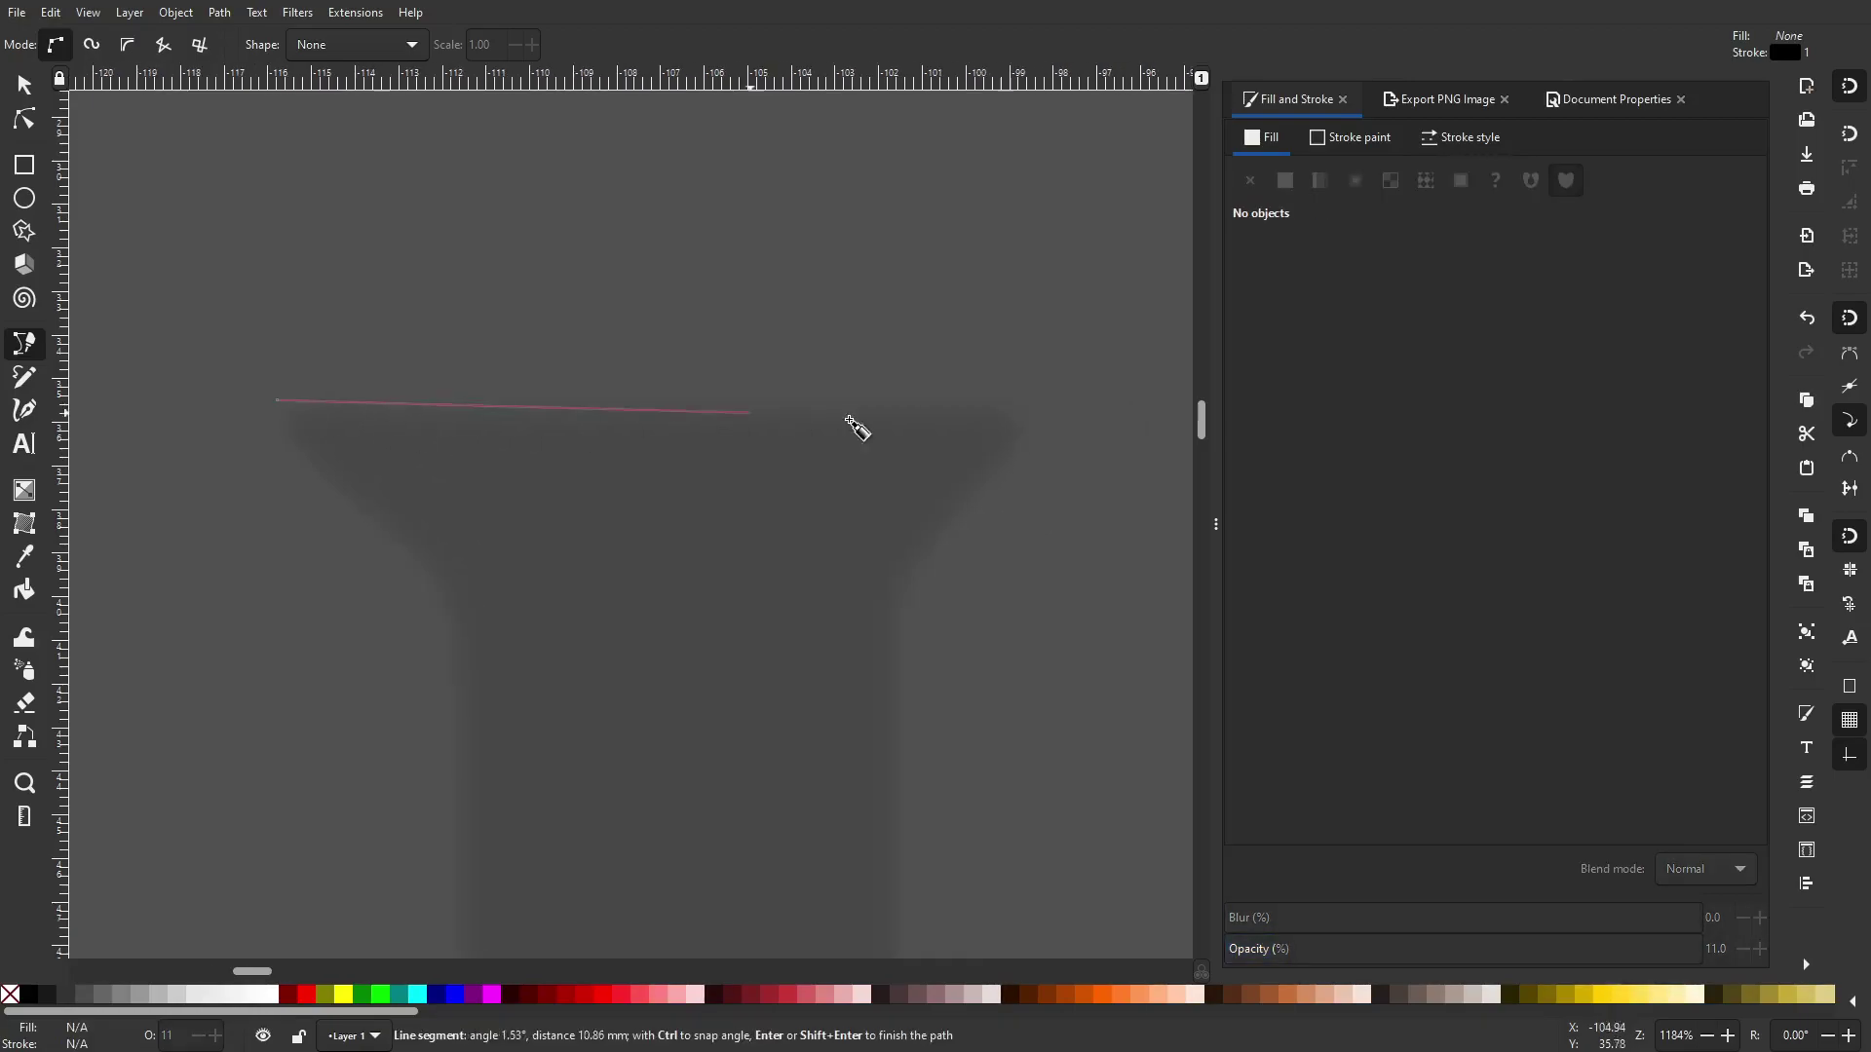
left_click(1058, 399)
left_click(895, 582)
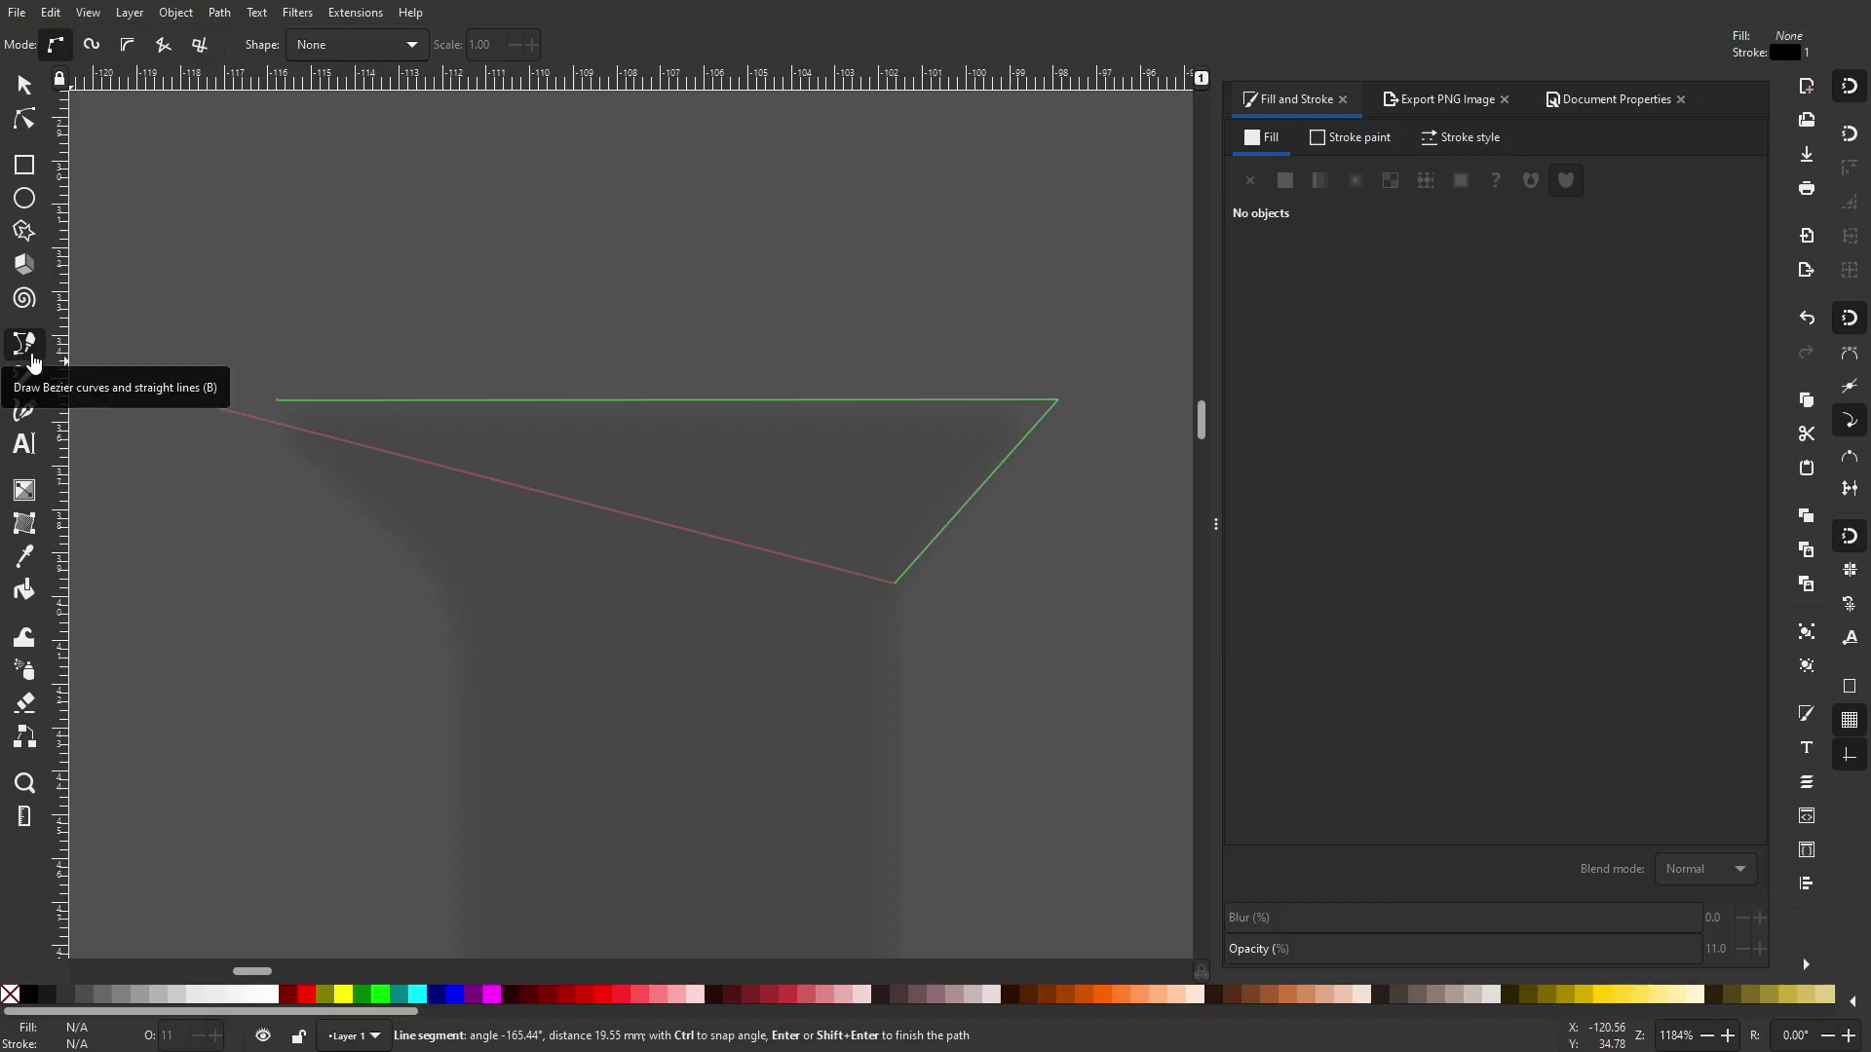
Continue the path down the left stem's right edge and around the bottom serif with straight segments
scroll(903, 652, "down", 5)
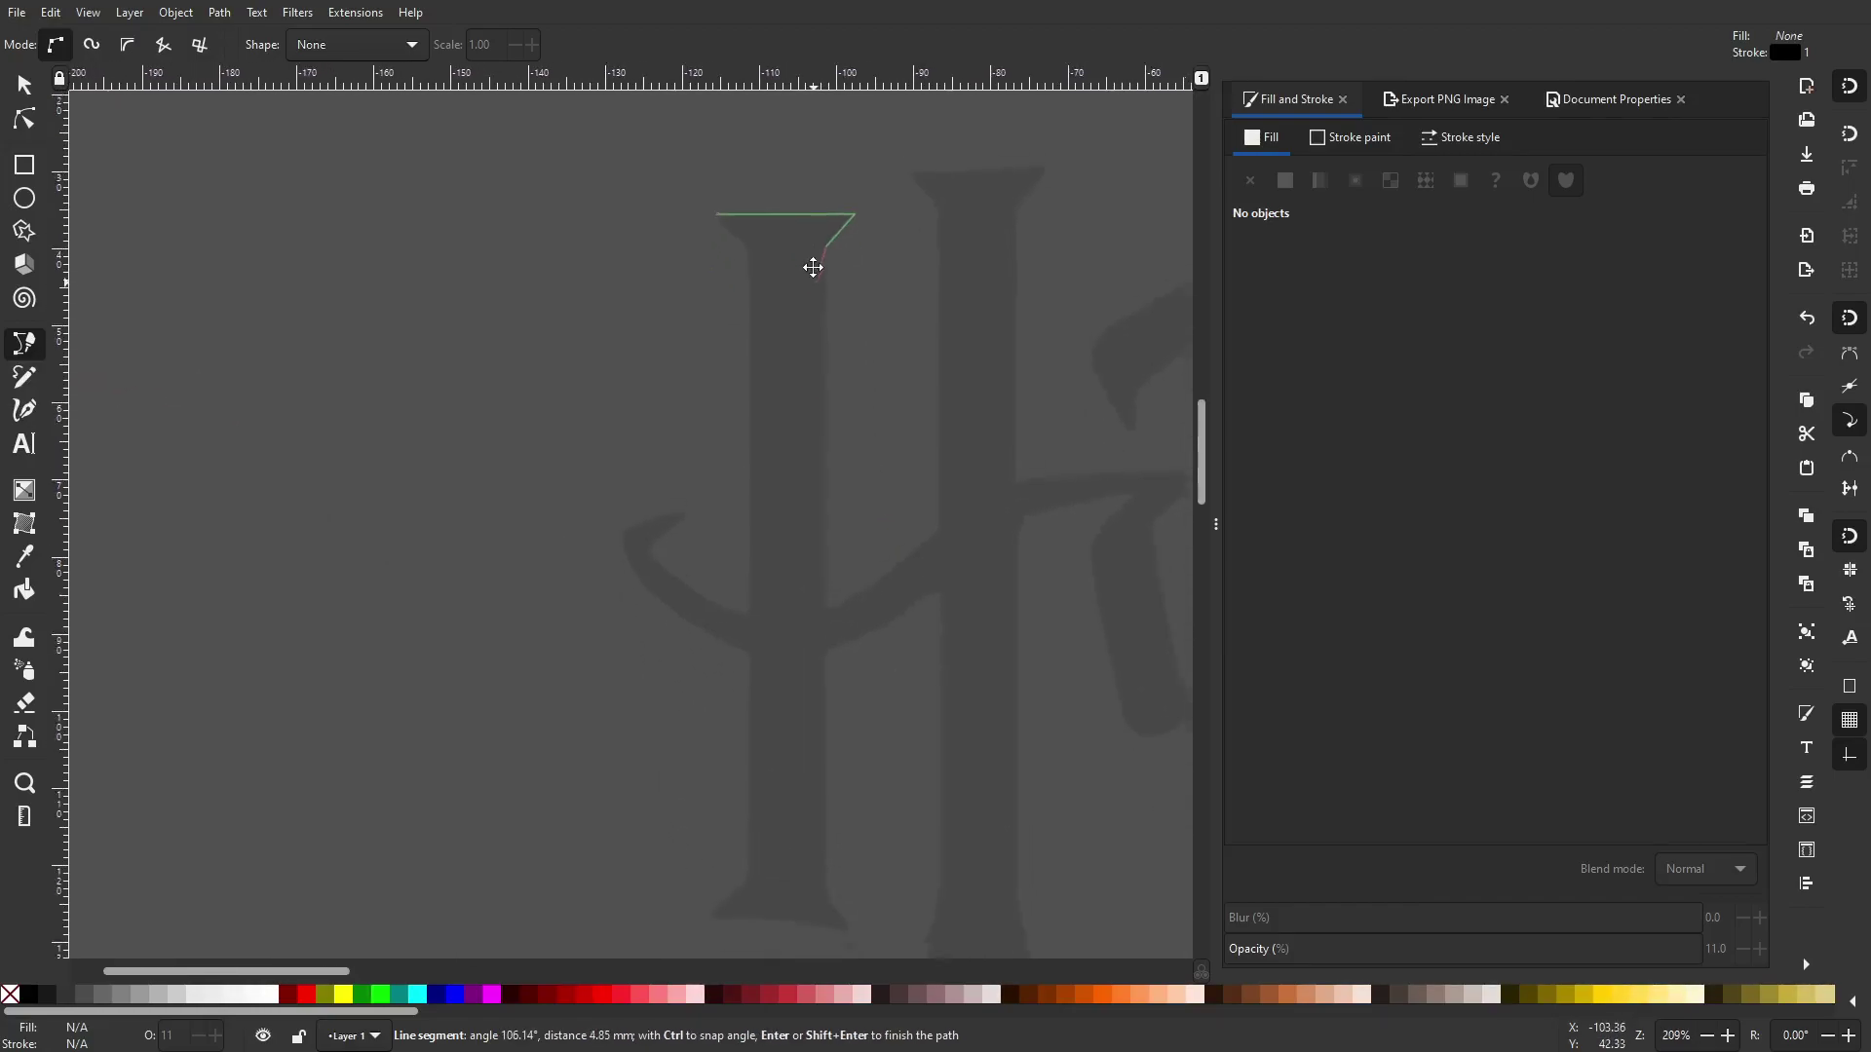
scroll(773, 634, "up", 4)
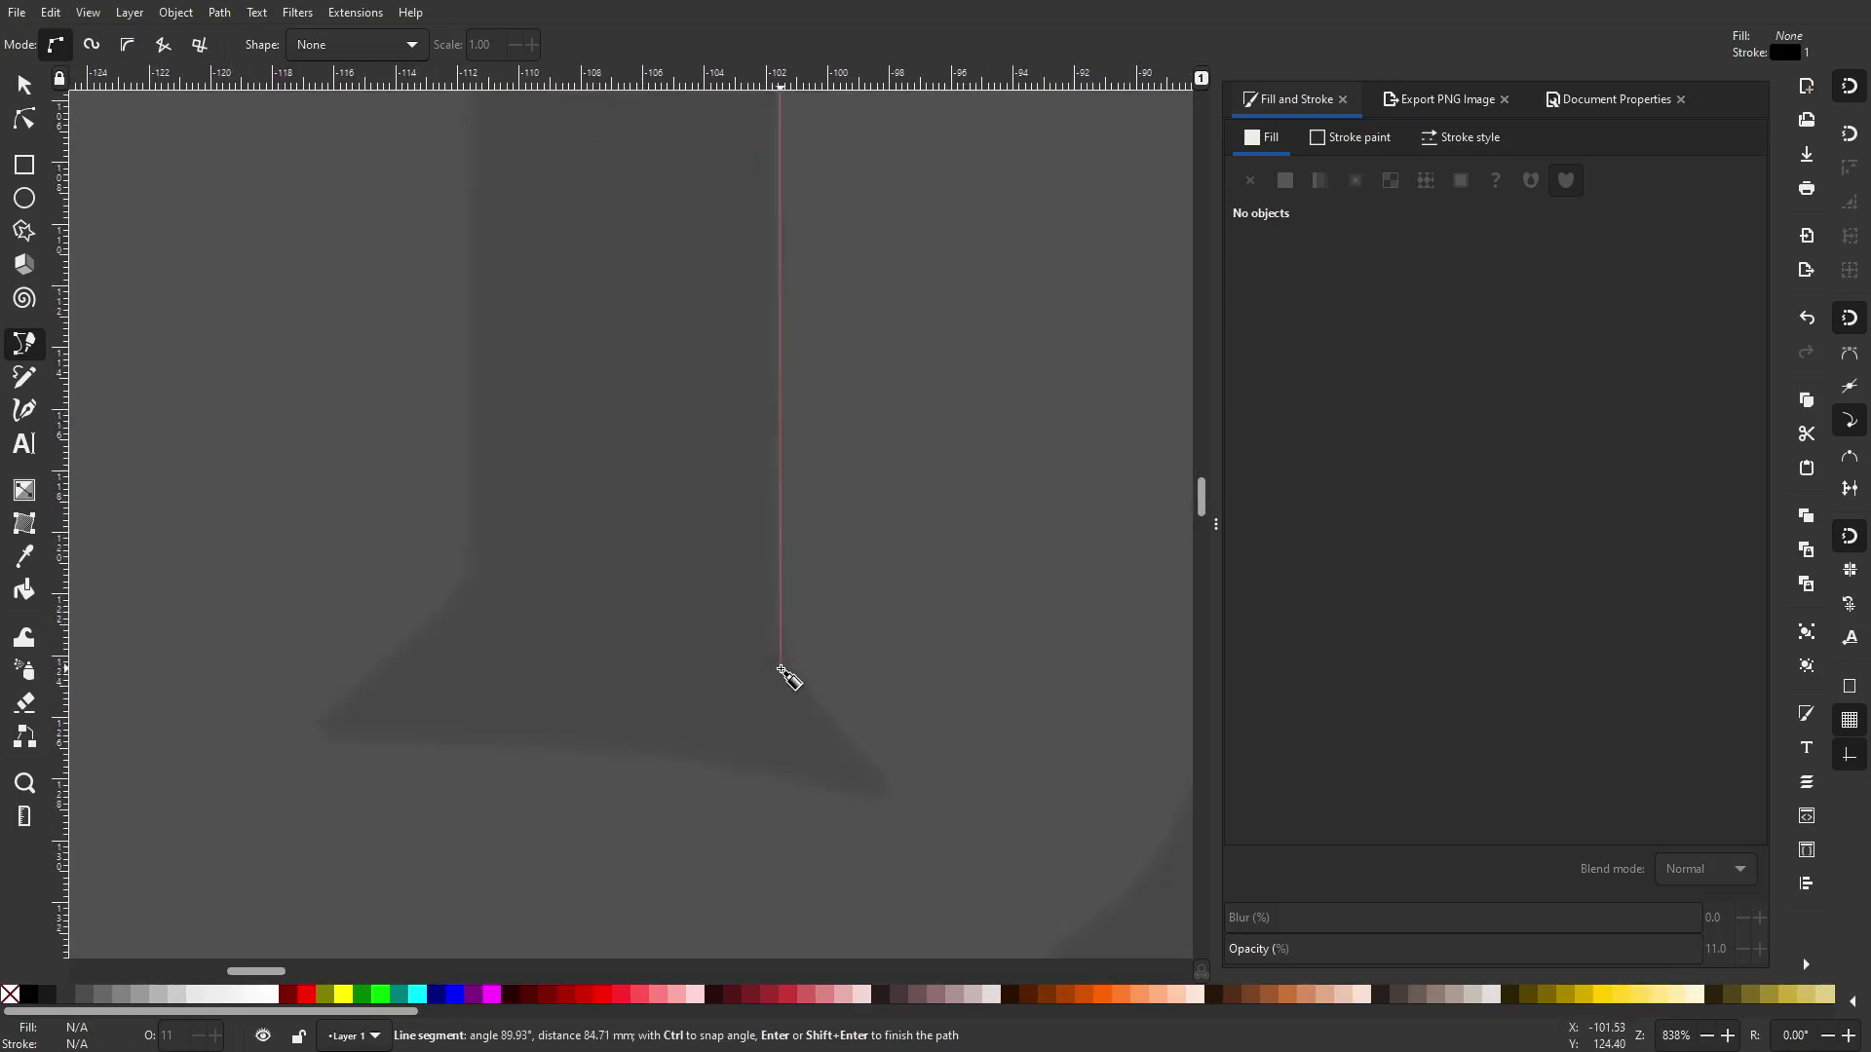
left_click(775, 643)
left_click(895, 803)
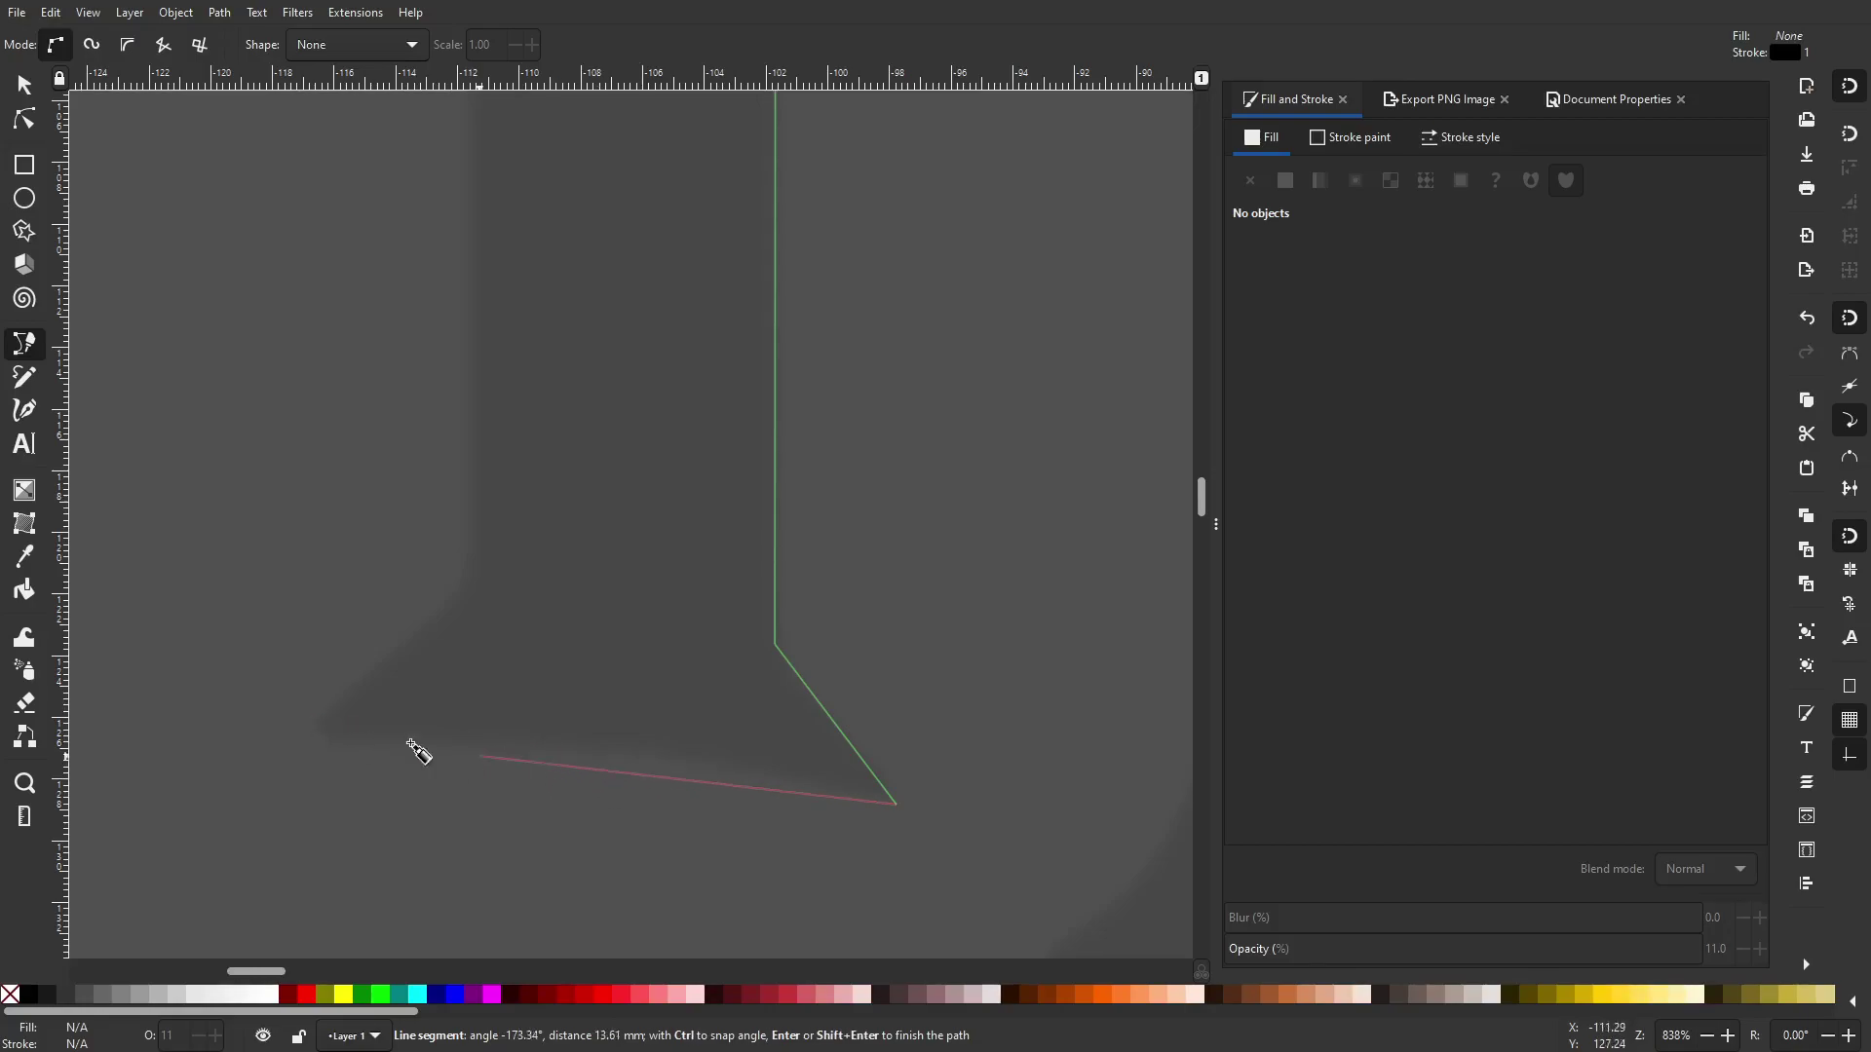
left_click(318, 731)
left_click(480, 573)
Trace up the stem's left edge and close the path at the top serif's starting corner
scroll(536, 341, "down", 2)
scroll(576, 334, "up", 9)
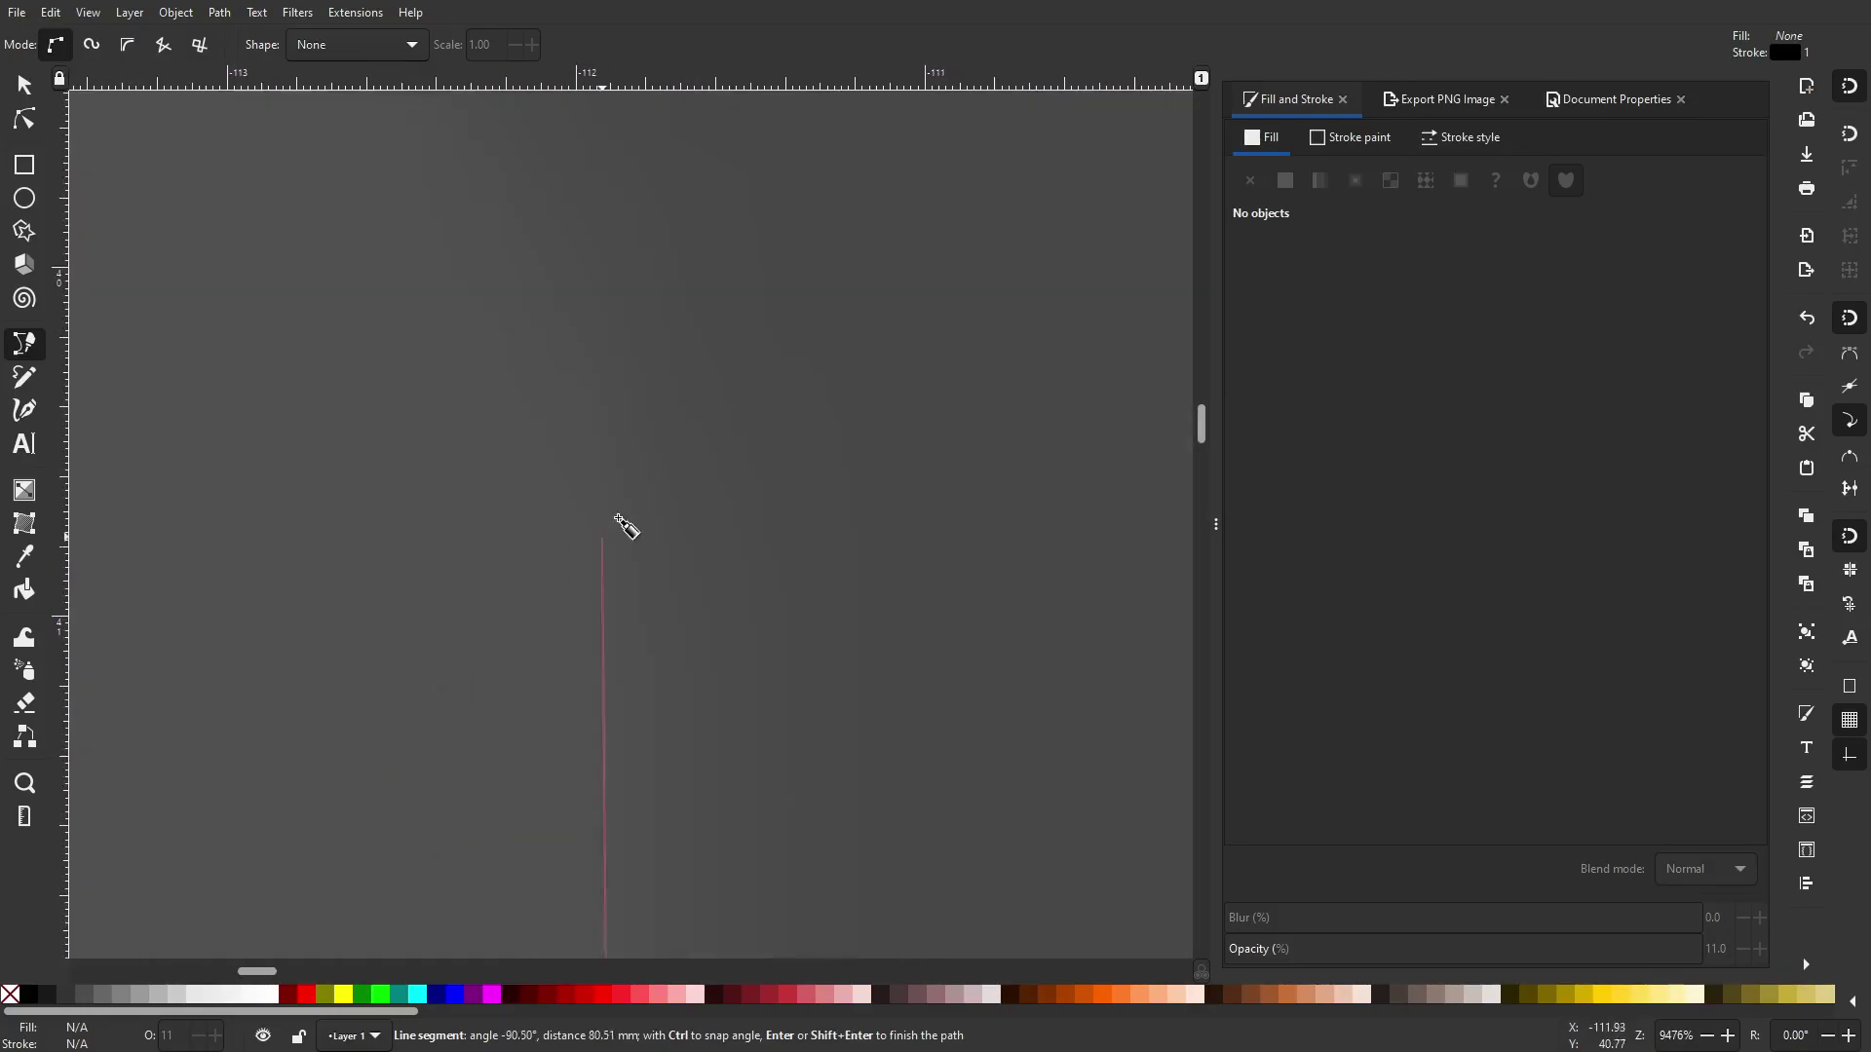
scroll(847, 760, "down", 4)
left_click(824, 693)
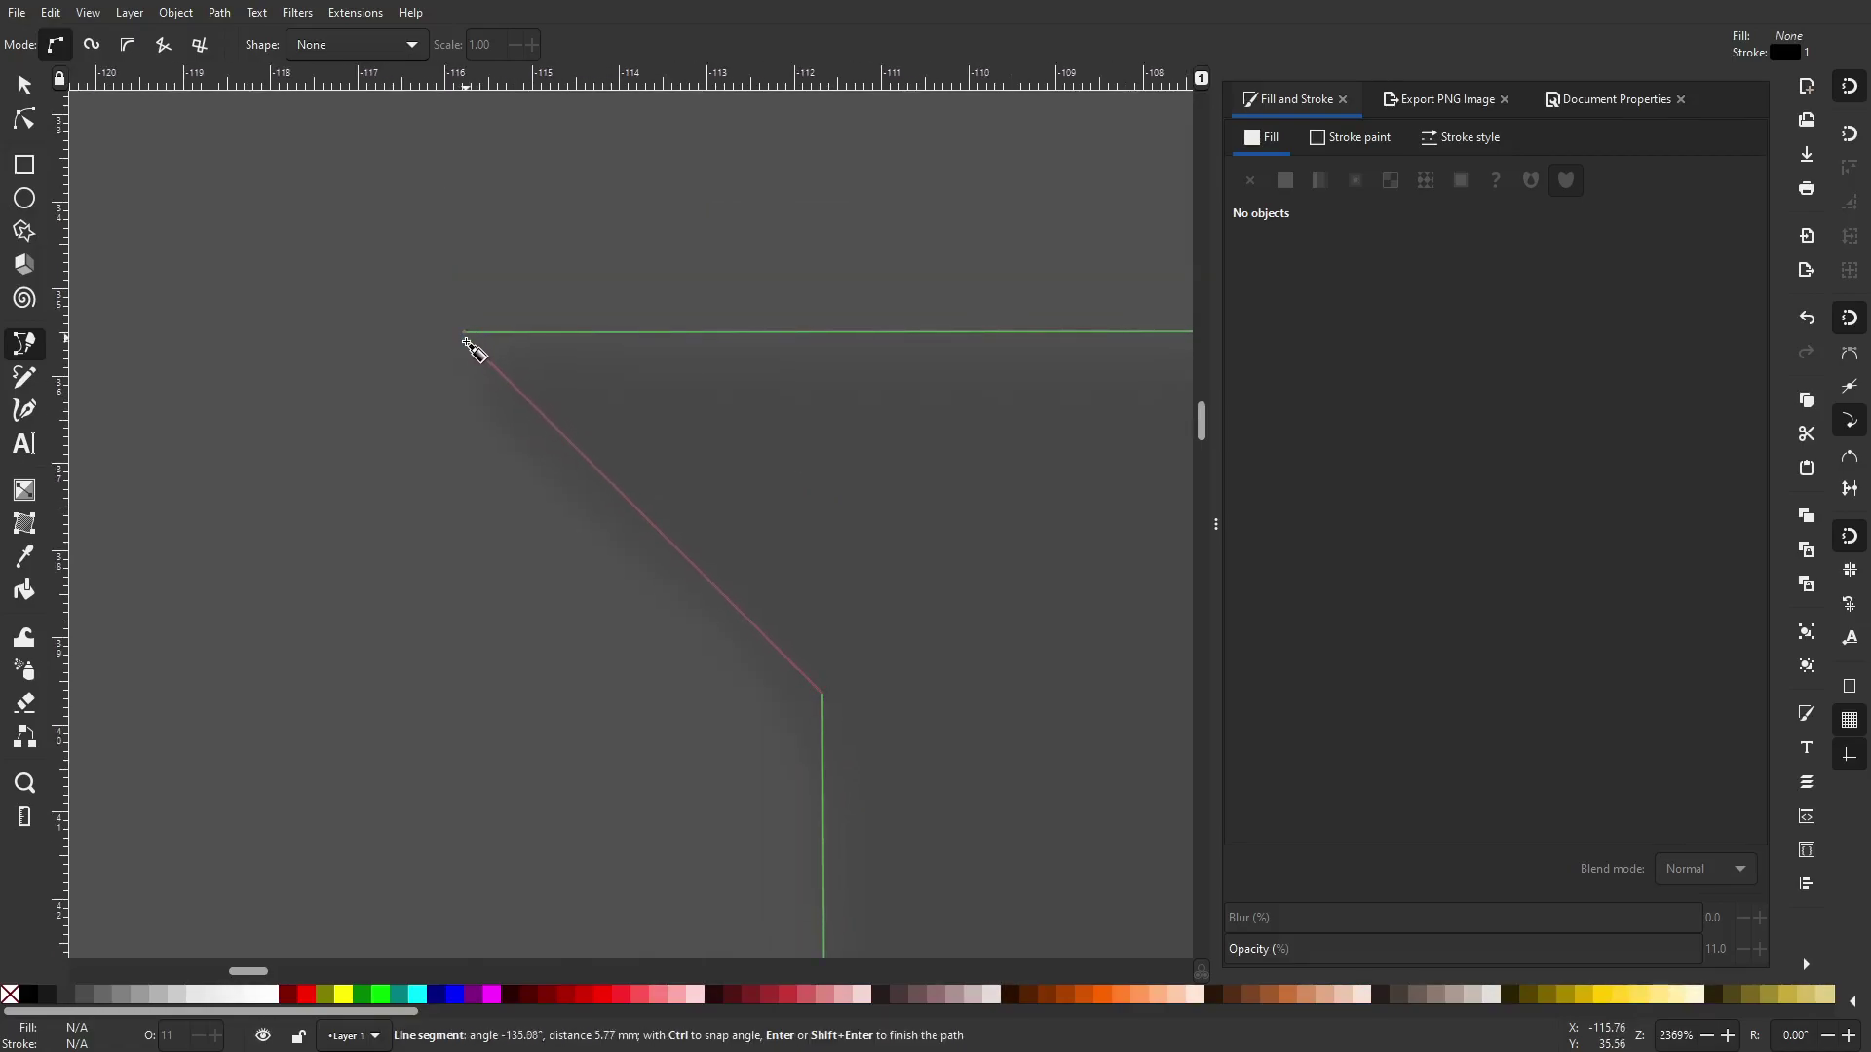
left_click(463, 333)
Examine the closed stem outline against the faded logo, overall and up close at the top serif
scroll(803, 501, "down", 5)
left_click_drag(974, 690, 666, 293)
scroll(710, 668, "down", 8)
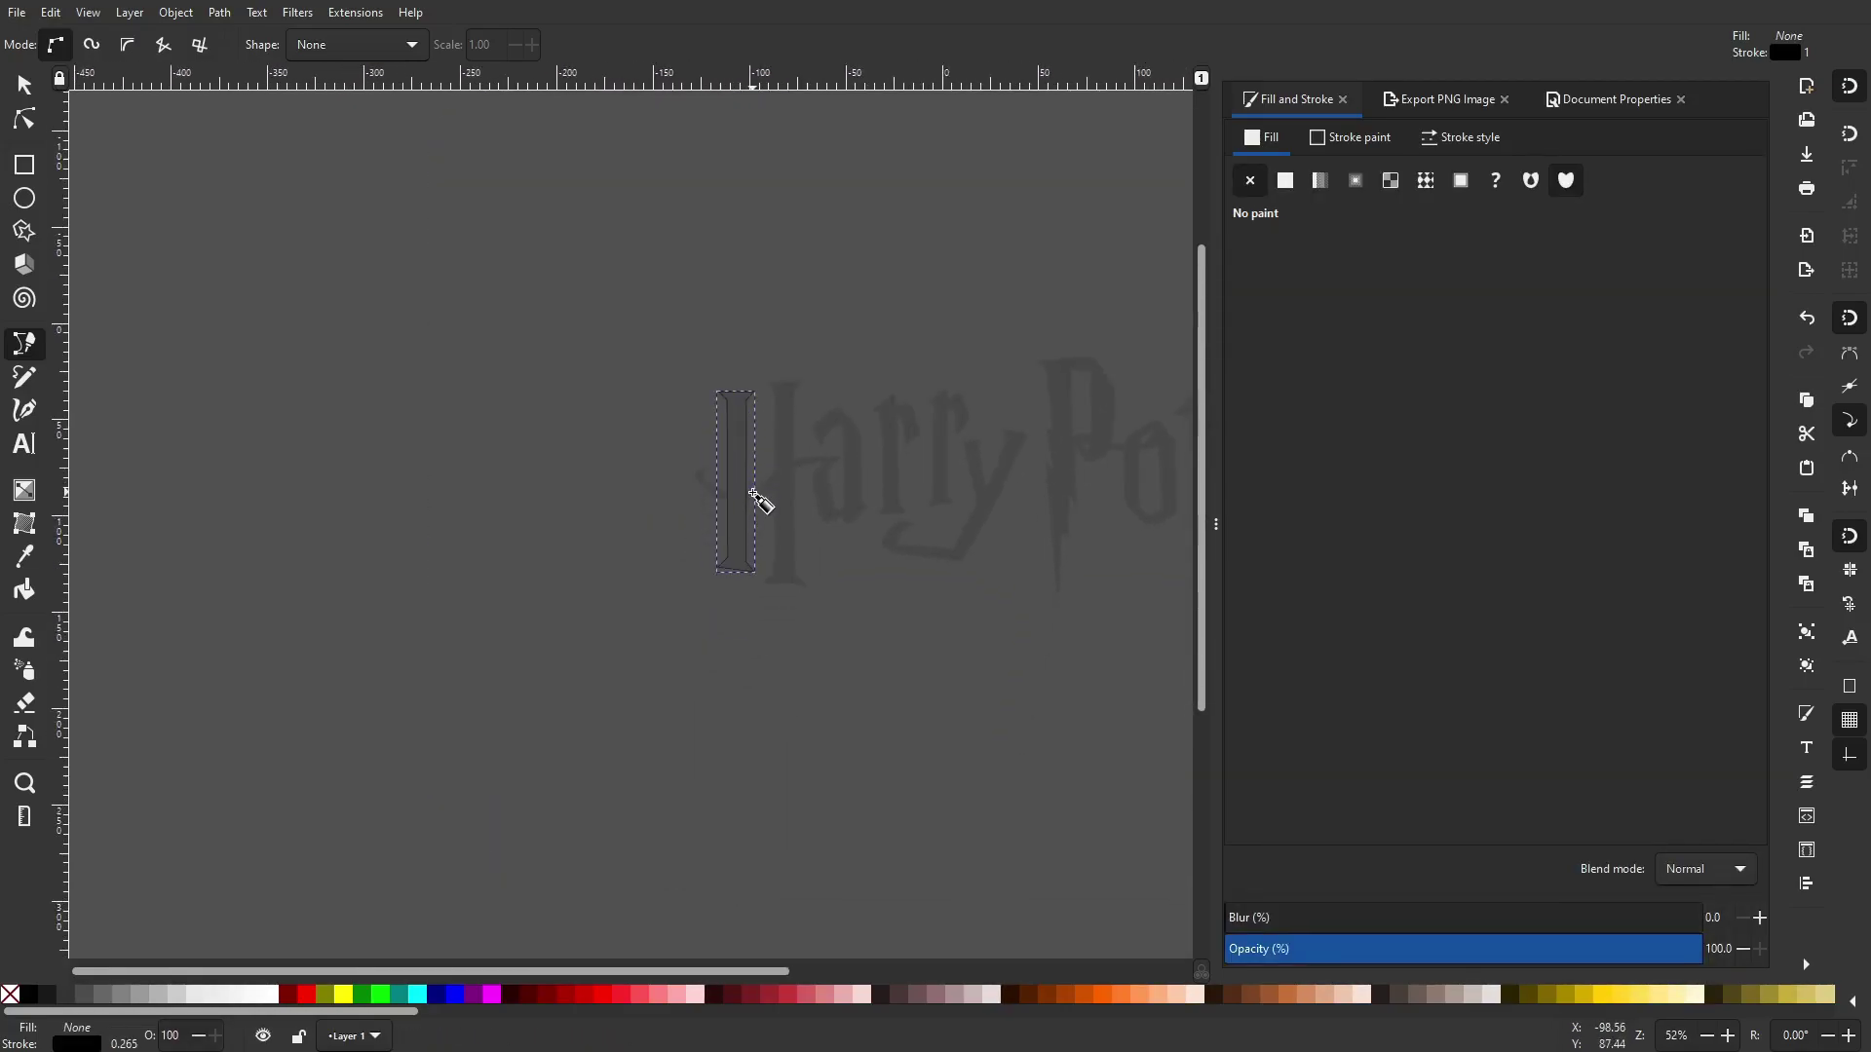
scroll(764, 581, "up", 6)
scroll(651, 704, "down", 2)
scroll(752, 468, "up", 3)
scroll(752, 468, "left", 1)
scroll(877, 172, "up", 6)
scroll(897, 368, "up", 4)
scroll(896, 369, "up", 4)
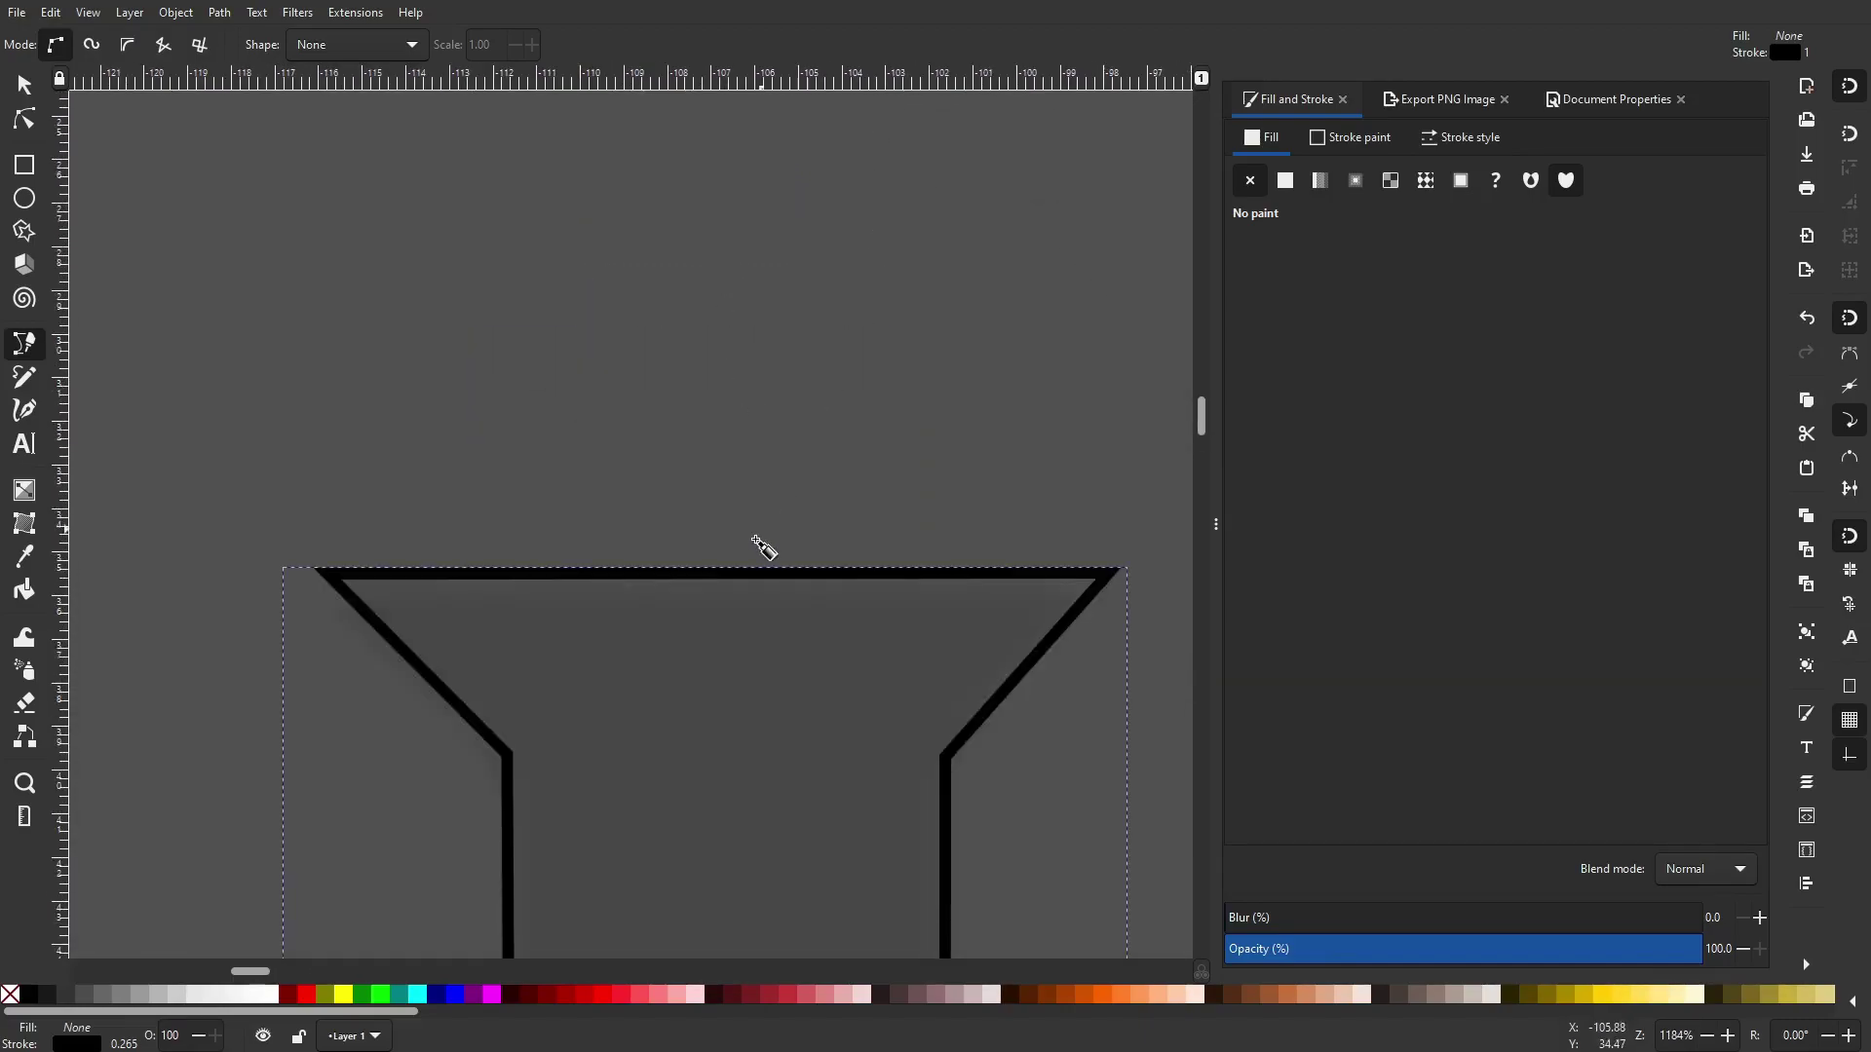
scroll(653, 497, "down", 2)
scroll(653, 497, "left", 1)
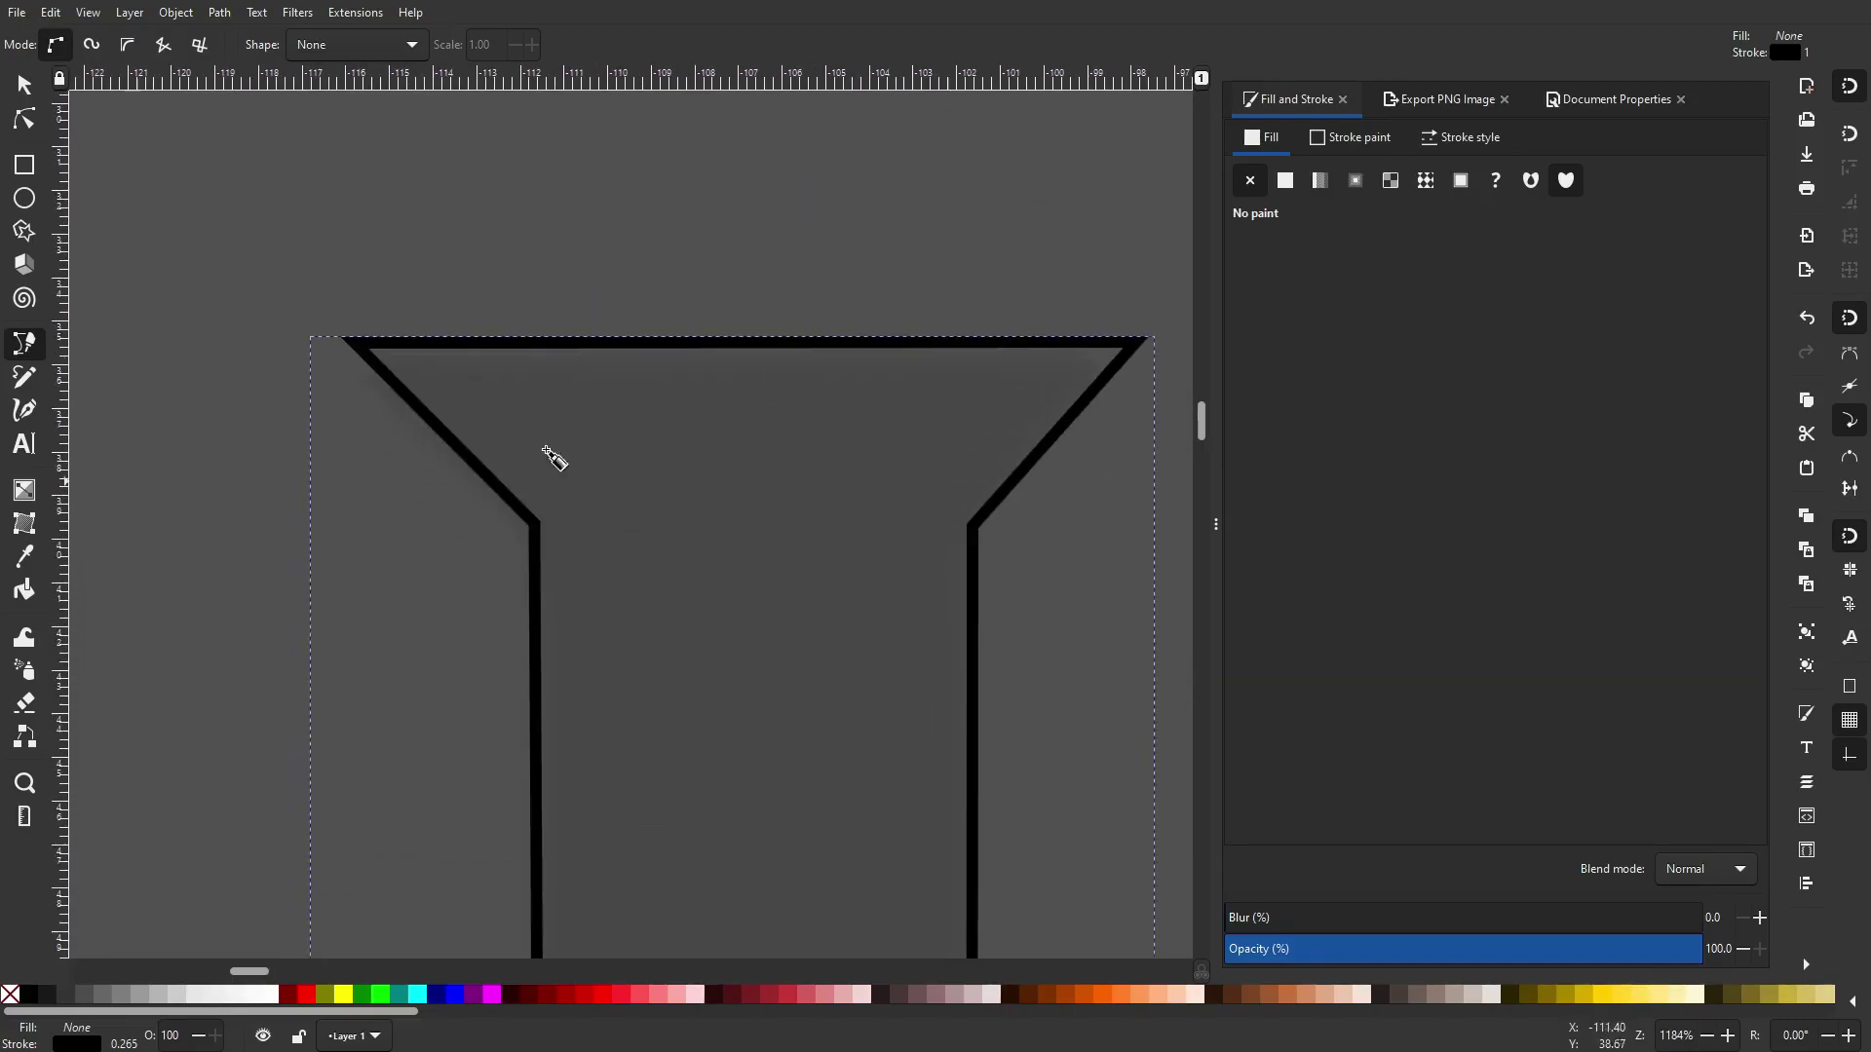
Bend the top serif's upper edge and both slanted sides into slight curves that follow the logo
left_click(28, 134)
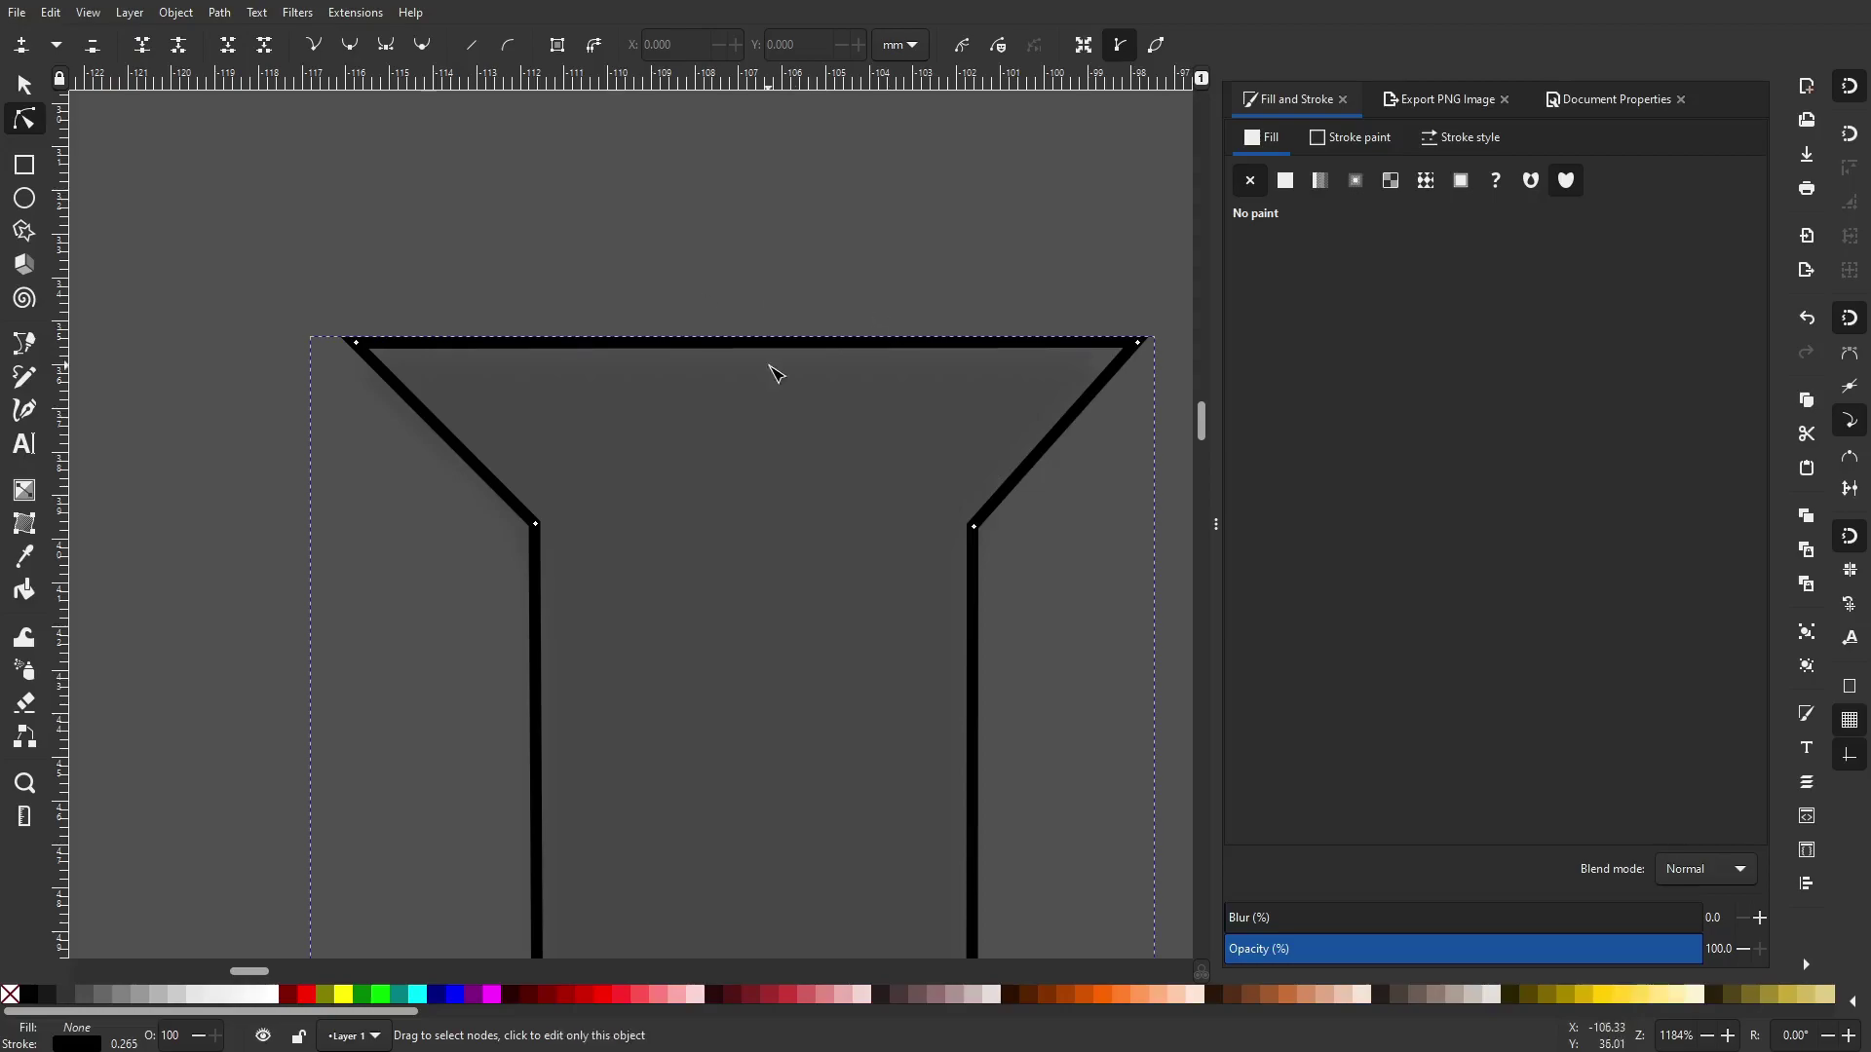
mouse_move(756, 348)
left_mouse_down()
mouse_move(755, 388)
mouse_move(754, 336)
left_mouse_up()
left_click_drag(1052, 451, 1040, 450)
left_click_drag(460, 448, 434, 437)
Bend both slanted sides of the stem's bottom serif slightly inward to follow the logo
scroll(467, 458, "down", 4)
scroll(647, 627, "down", 10)
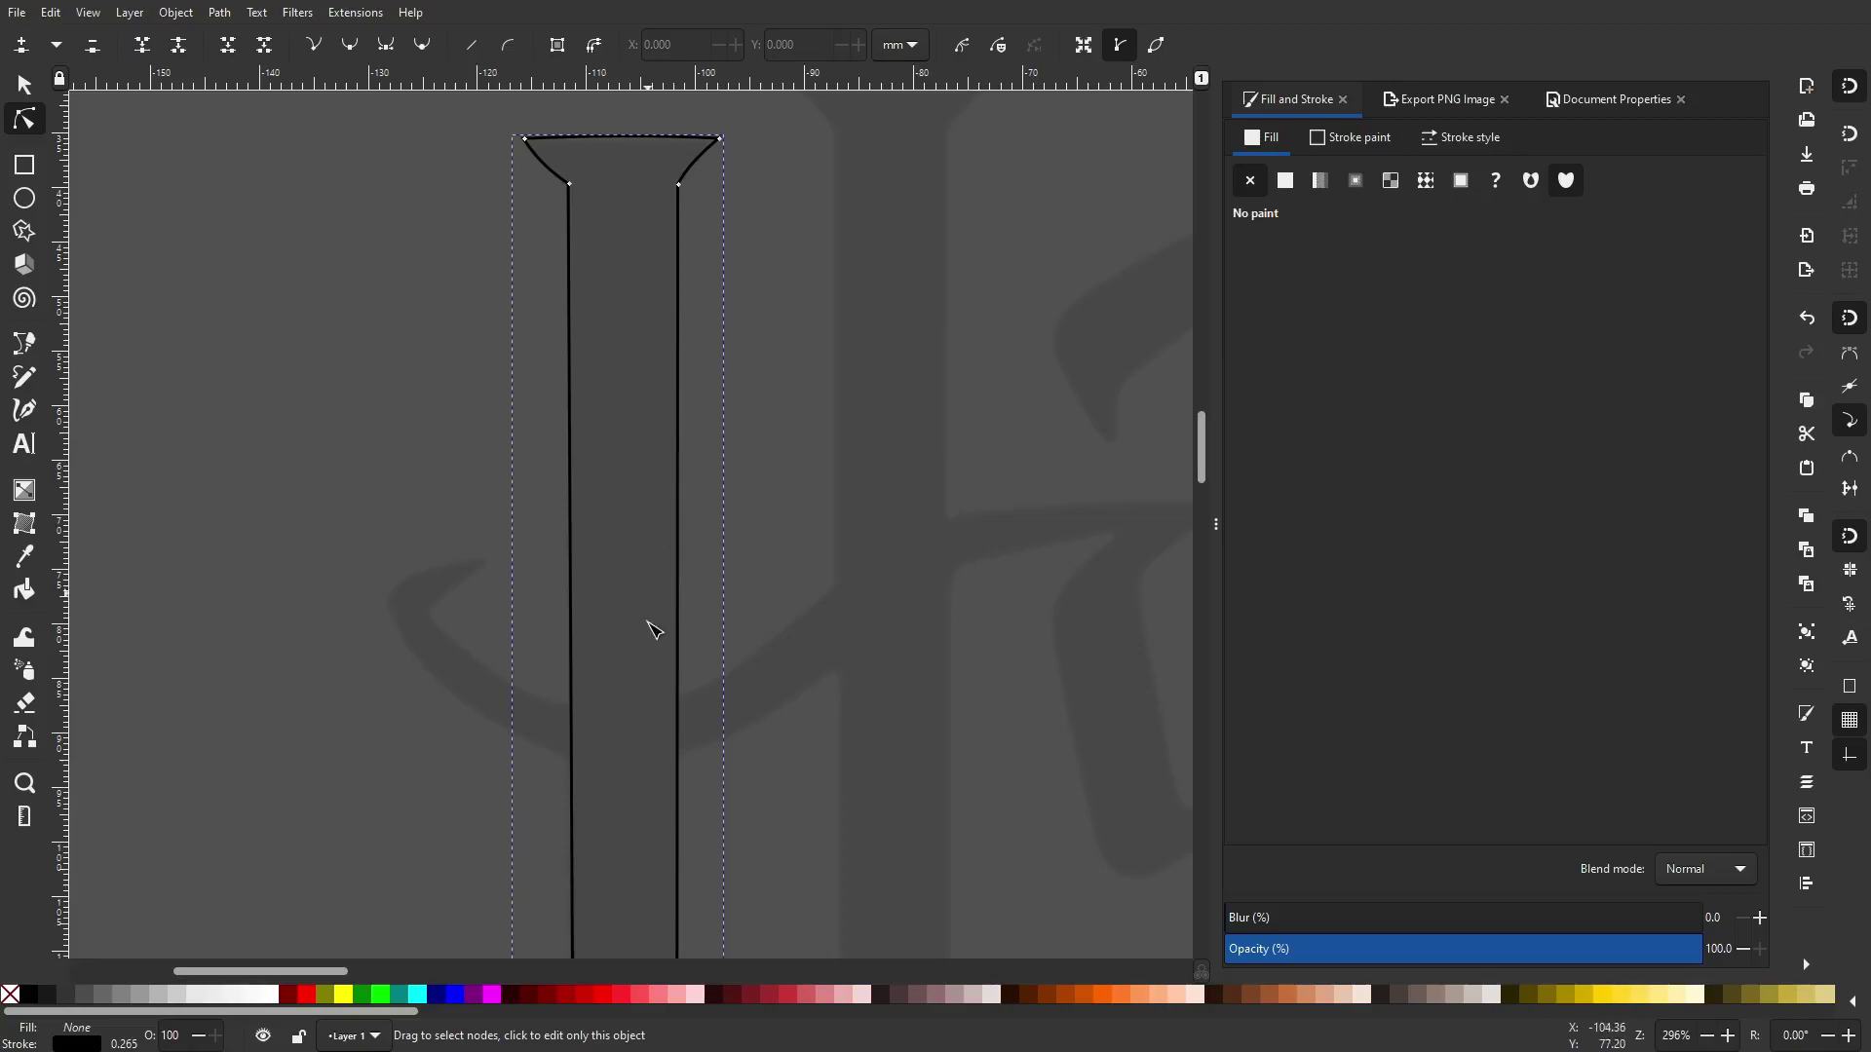
scroll(599, 667, "up", 2)
scroll(604, 694, "down", 2)
scroll(727, 656, "up", 2)
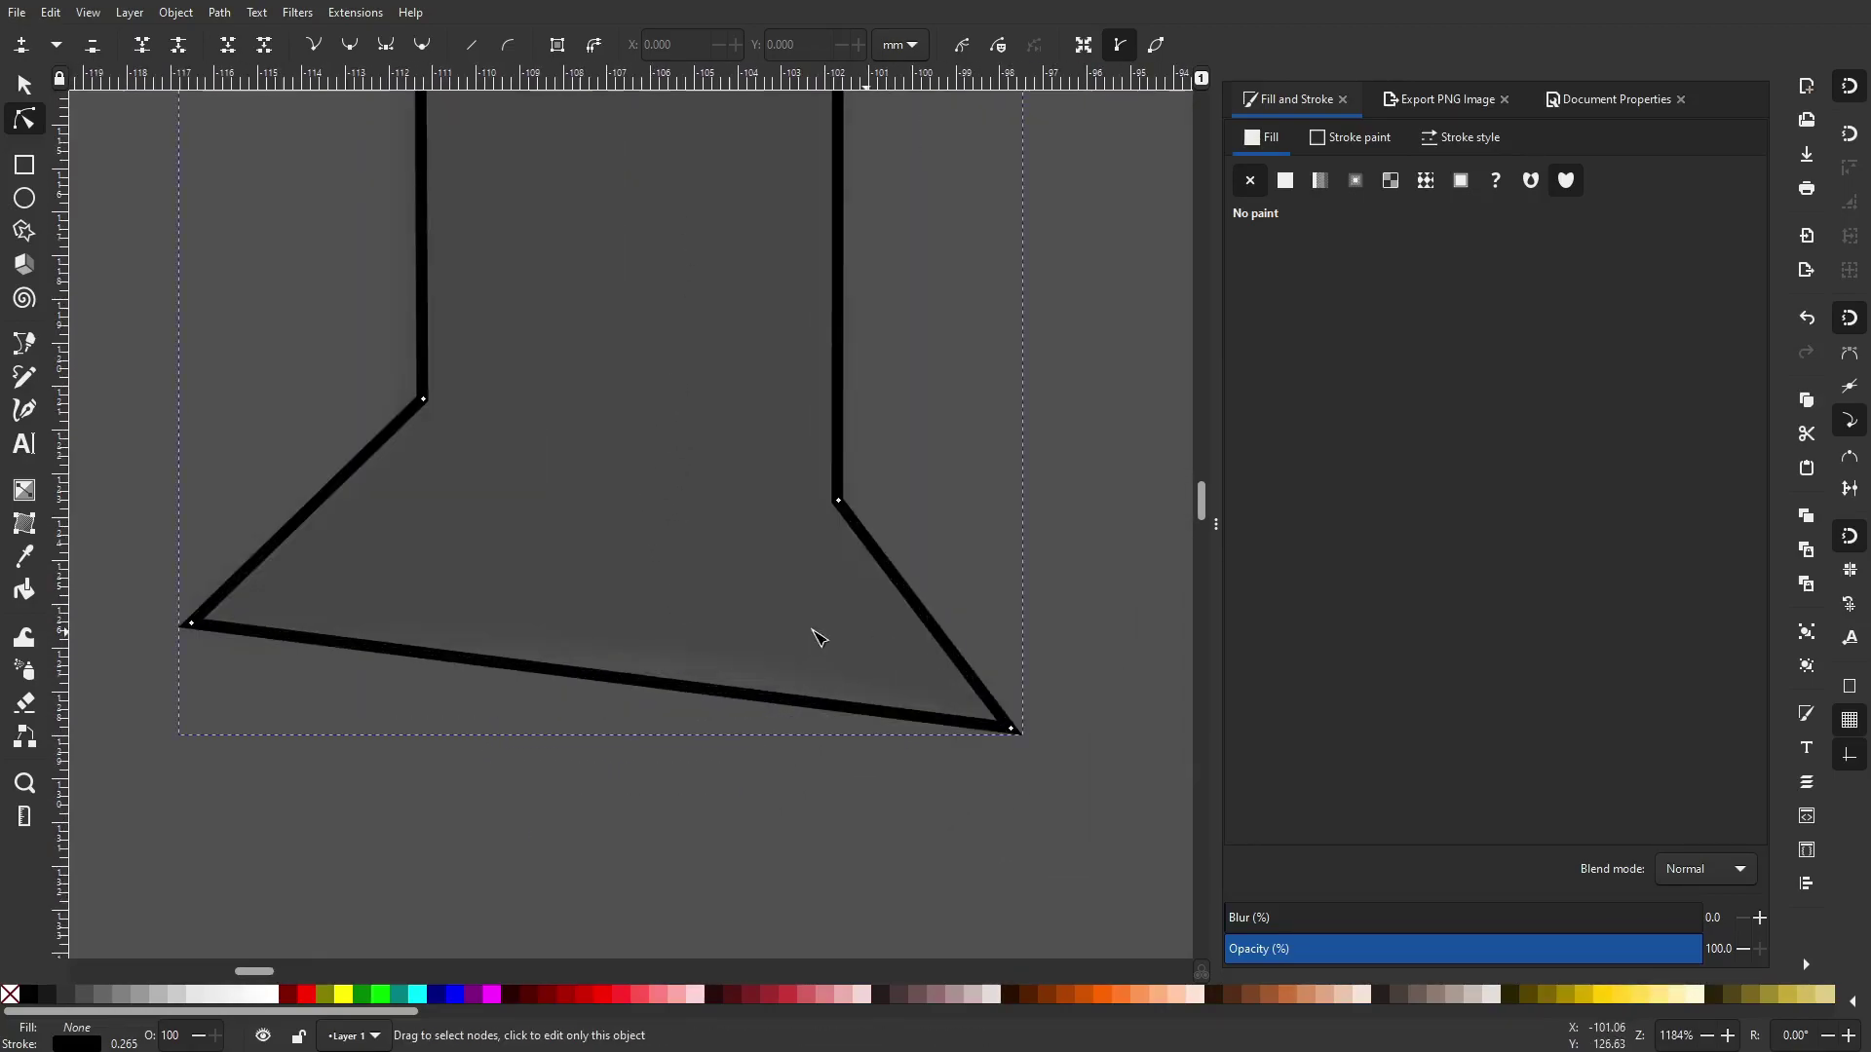
left_click_drag(301, 517, 315, 515)
left_click_drag(926, 614, 916, 618)
Start a new Bezier path at the tip of the H's crossbar hook and trace its upper edge to the outer bend
scroll(857, 554, "down", 8)
scroll(857, 547, "up", 3)
scroll(871, 554, "up", 1)
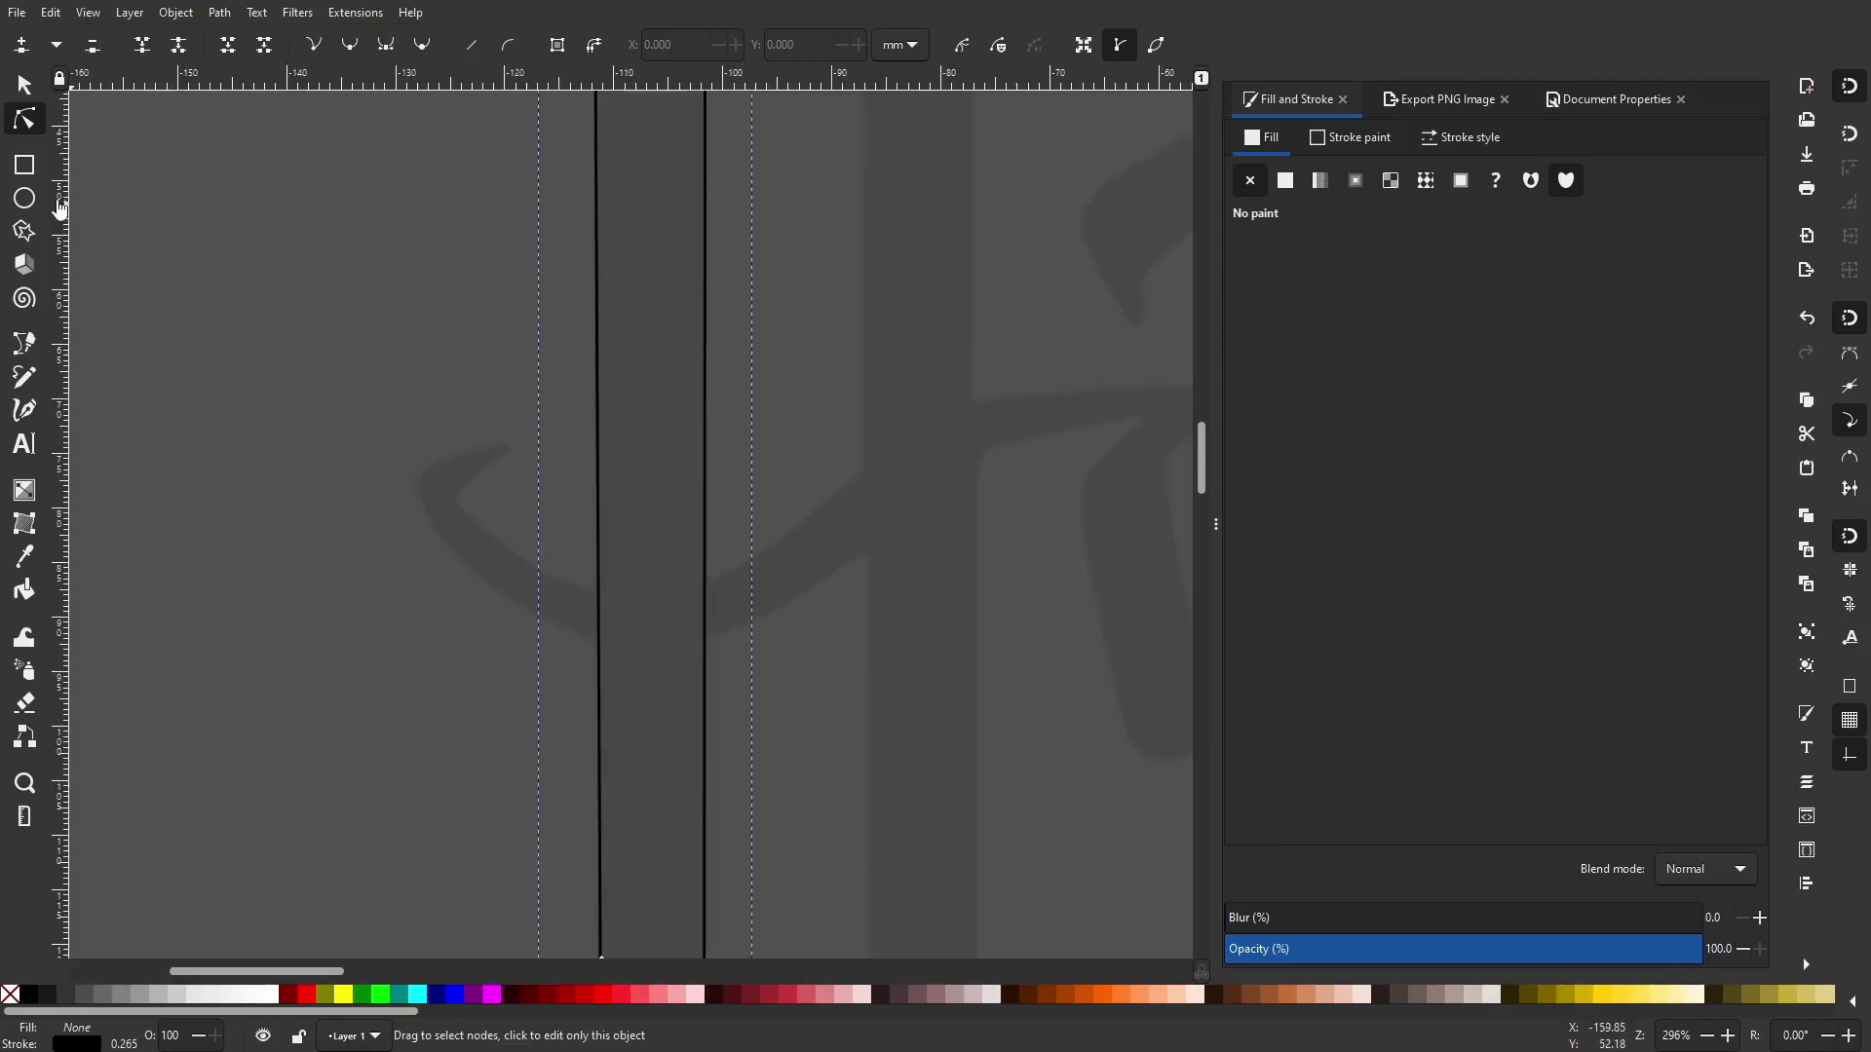
left_click(25, 343)
scroll(809, 419, "down", 6)
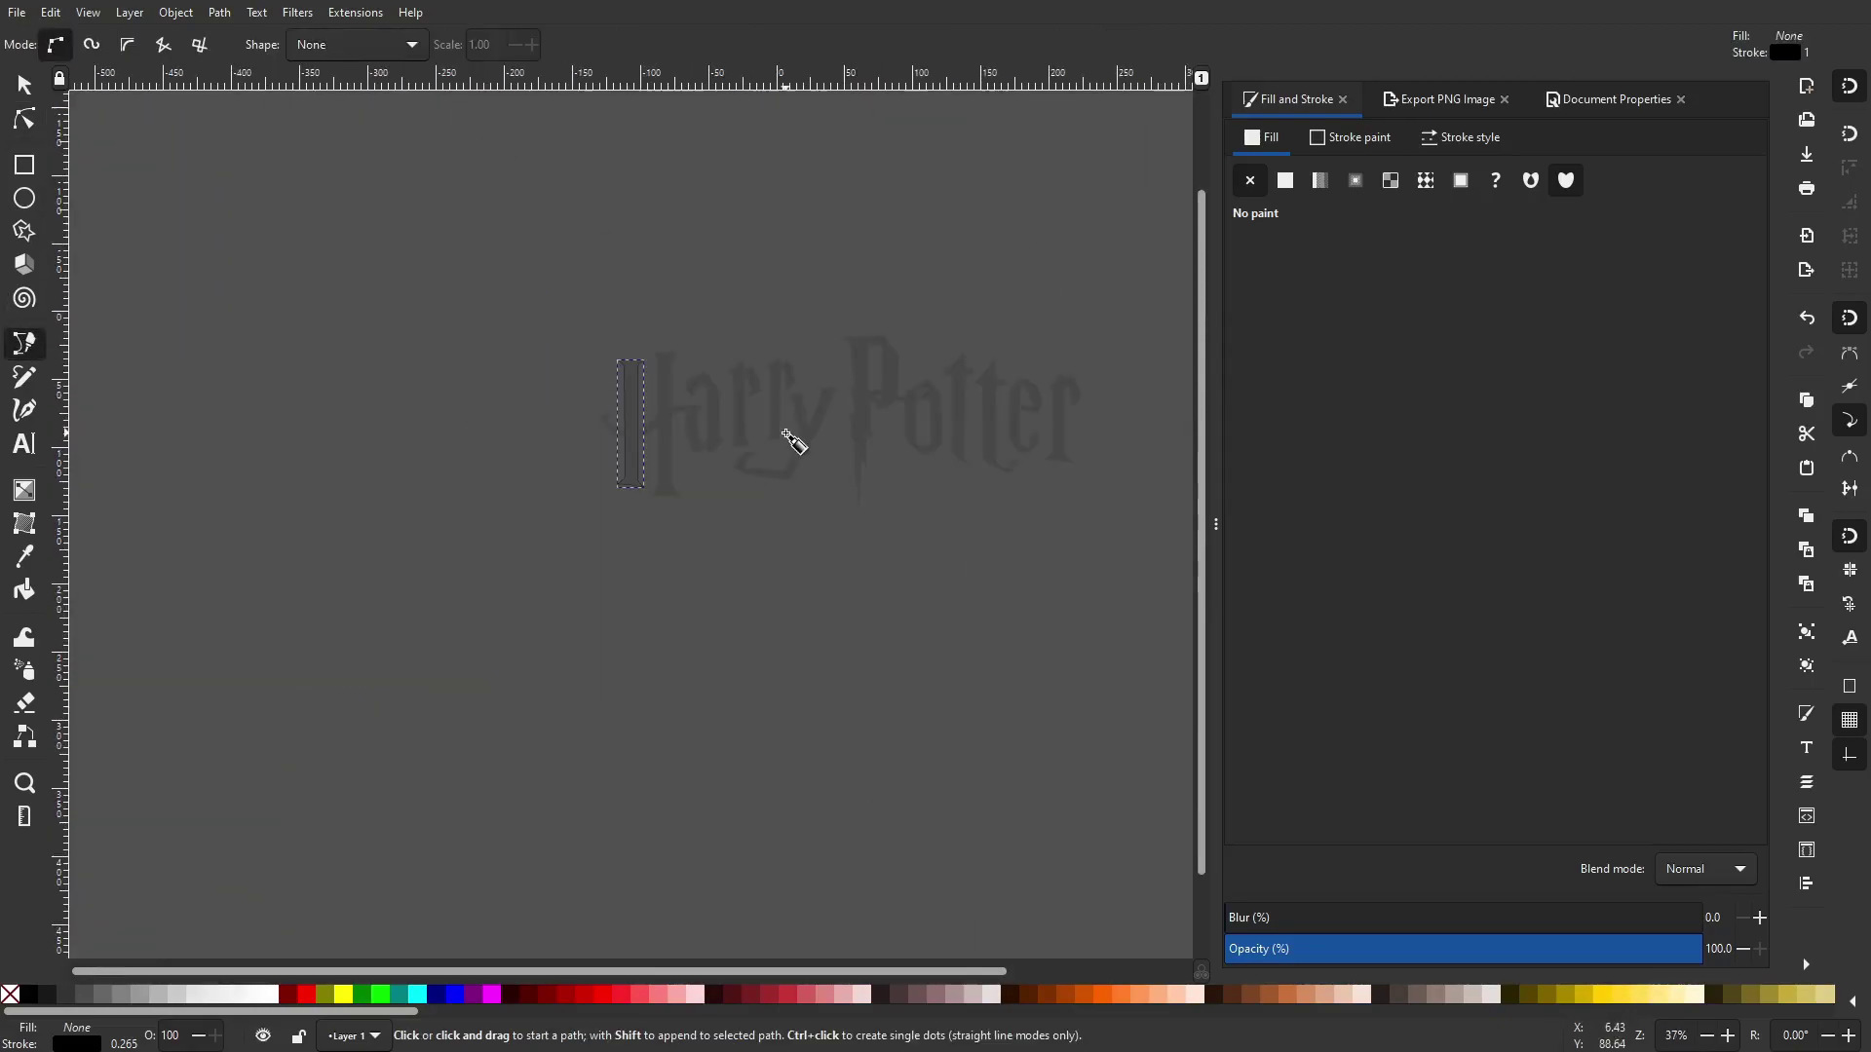
scroll(682, 468, "up", 10)
scroll(681, 430, "down", 2)
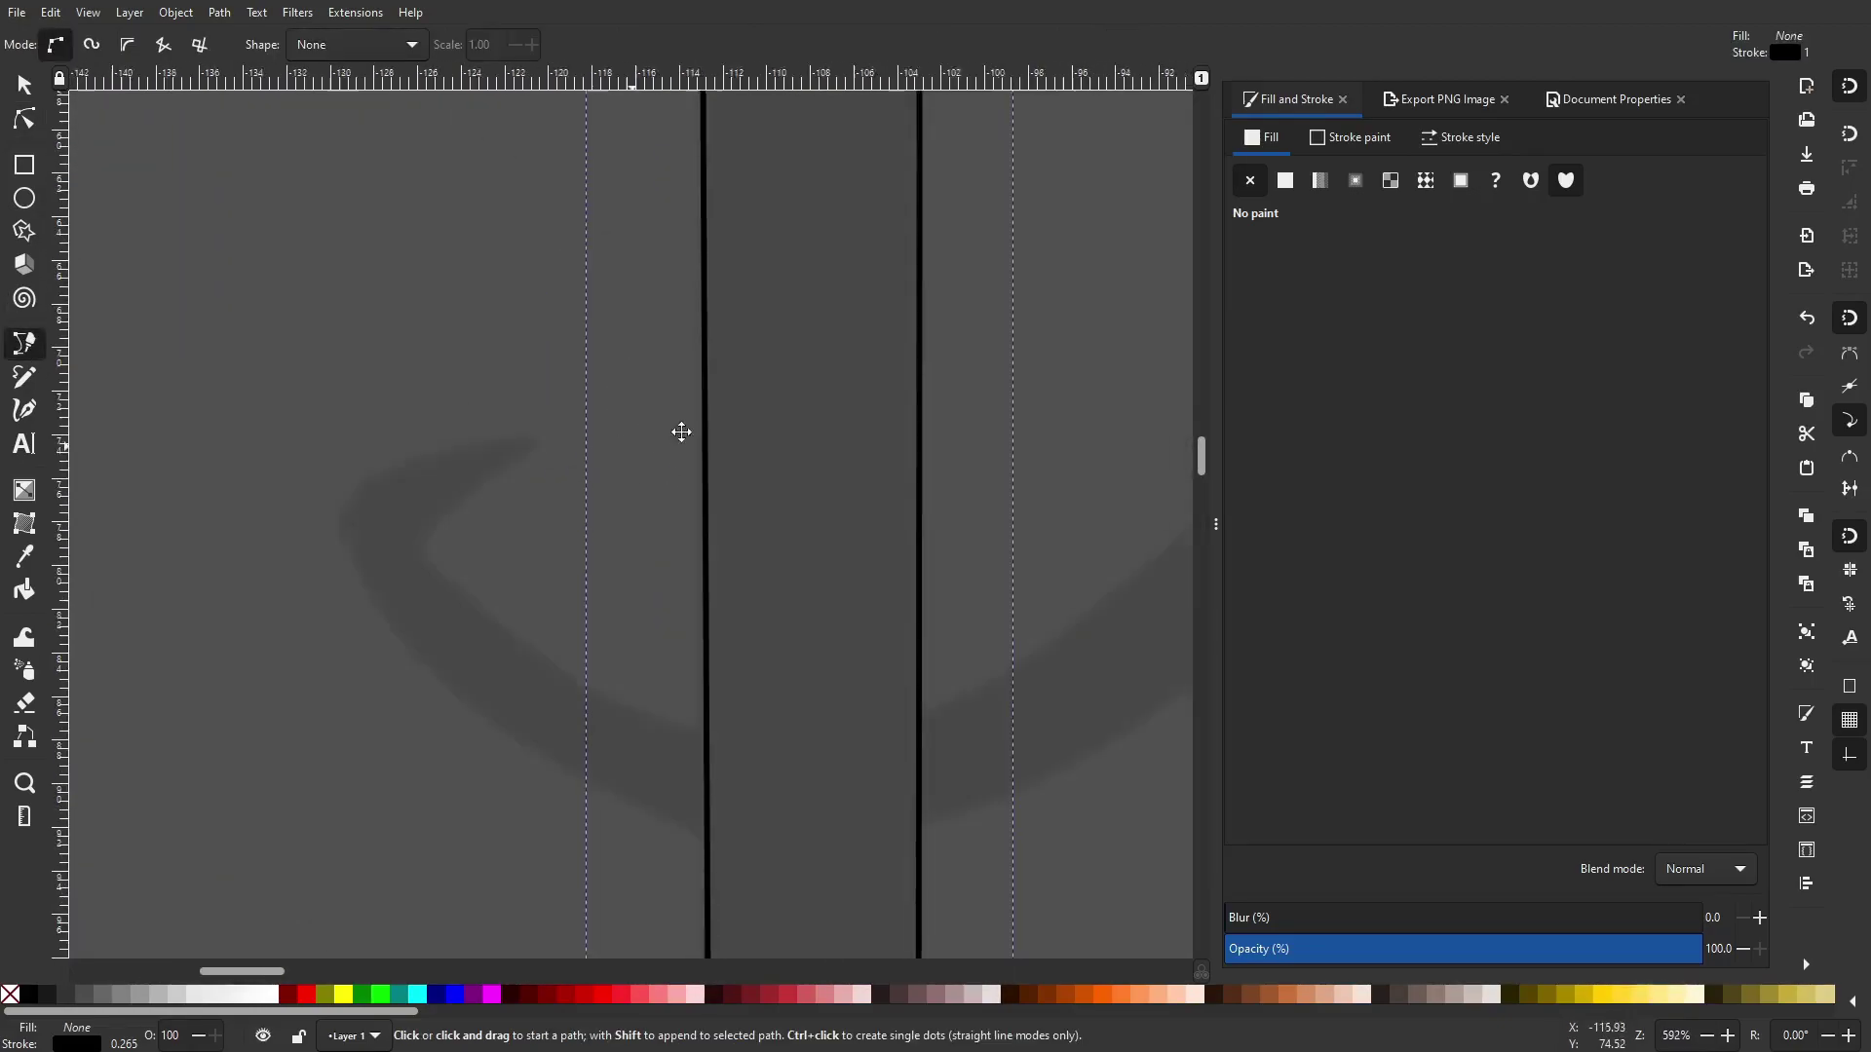
scroll(723, 421, "up", 1)
left_click(744, 409)
left_click(464, 501)
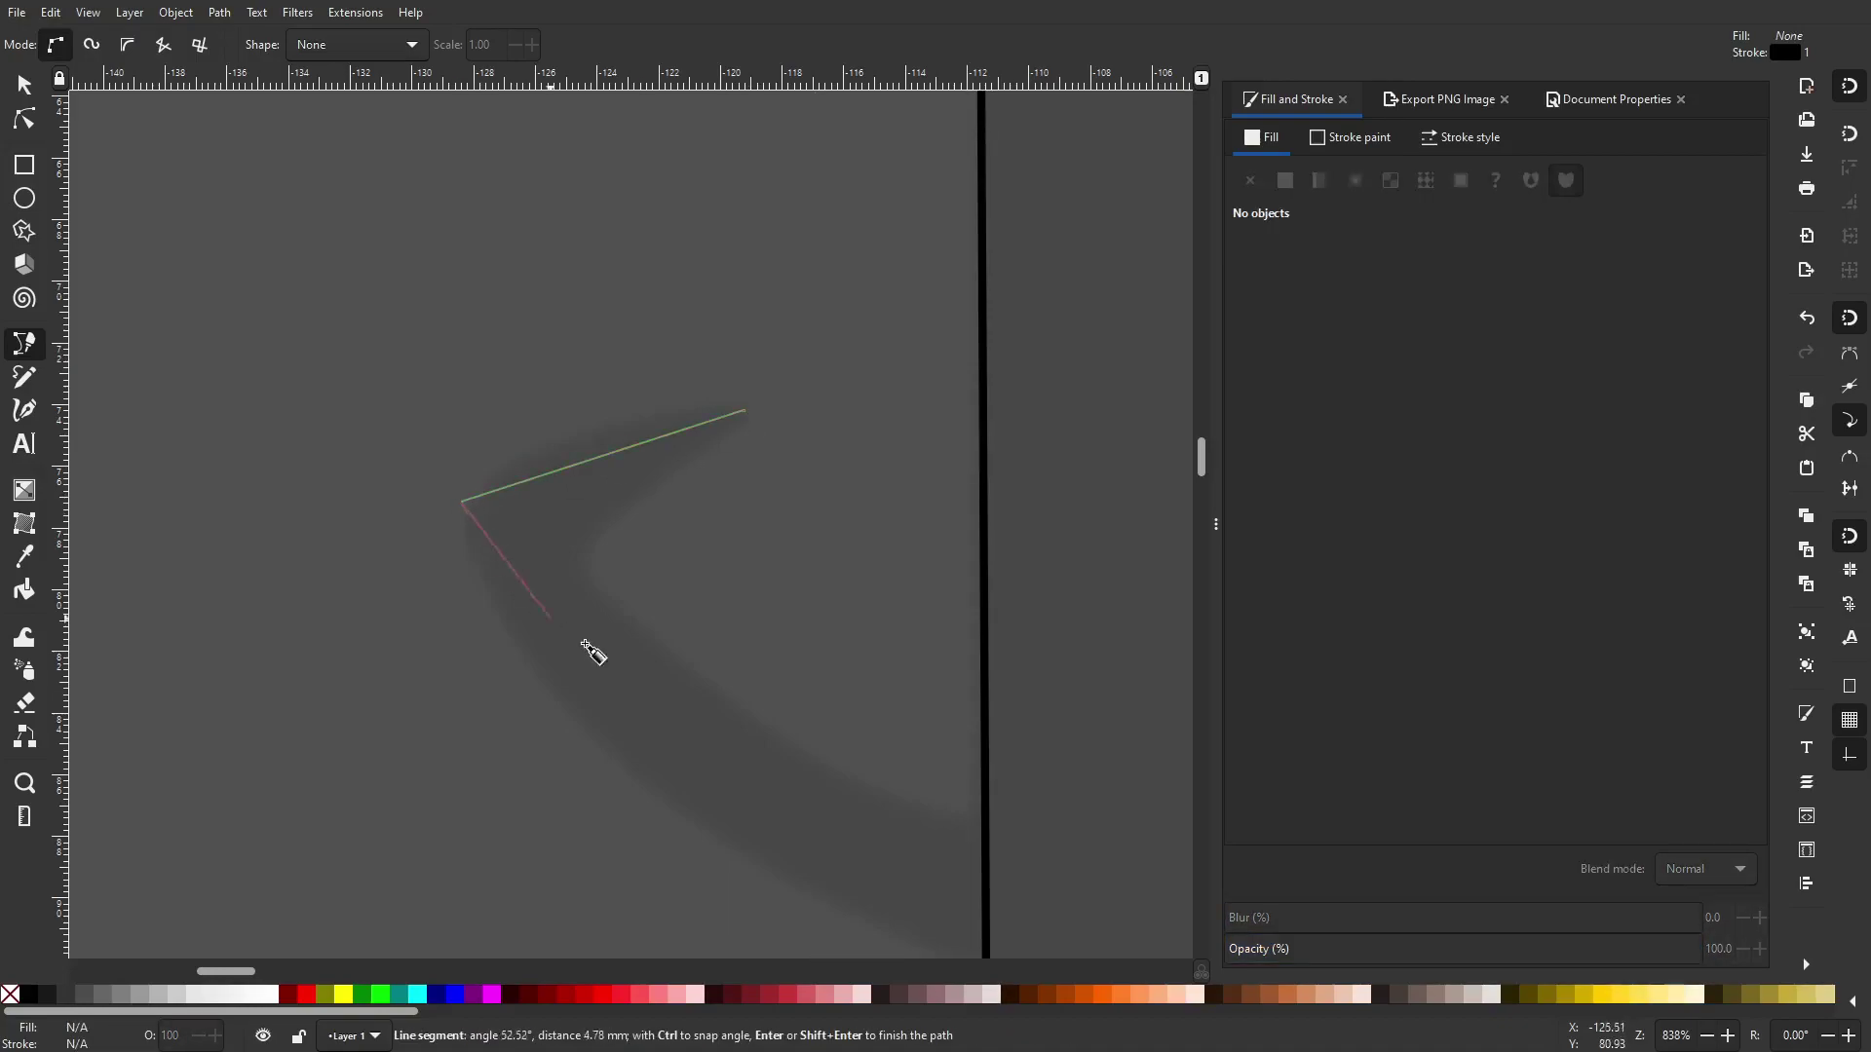
Continue the crossbar path along its lower edge, under the stem, into the H's second stem, and up to the crossbar's upper corner there
scroll(419, 563, "down", 8)
scroll(419, 563, "right", 15)
scroll(425, 569, "down", 2)
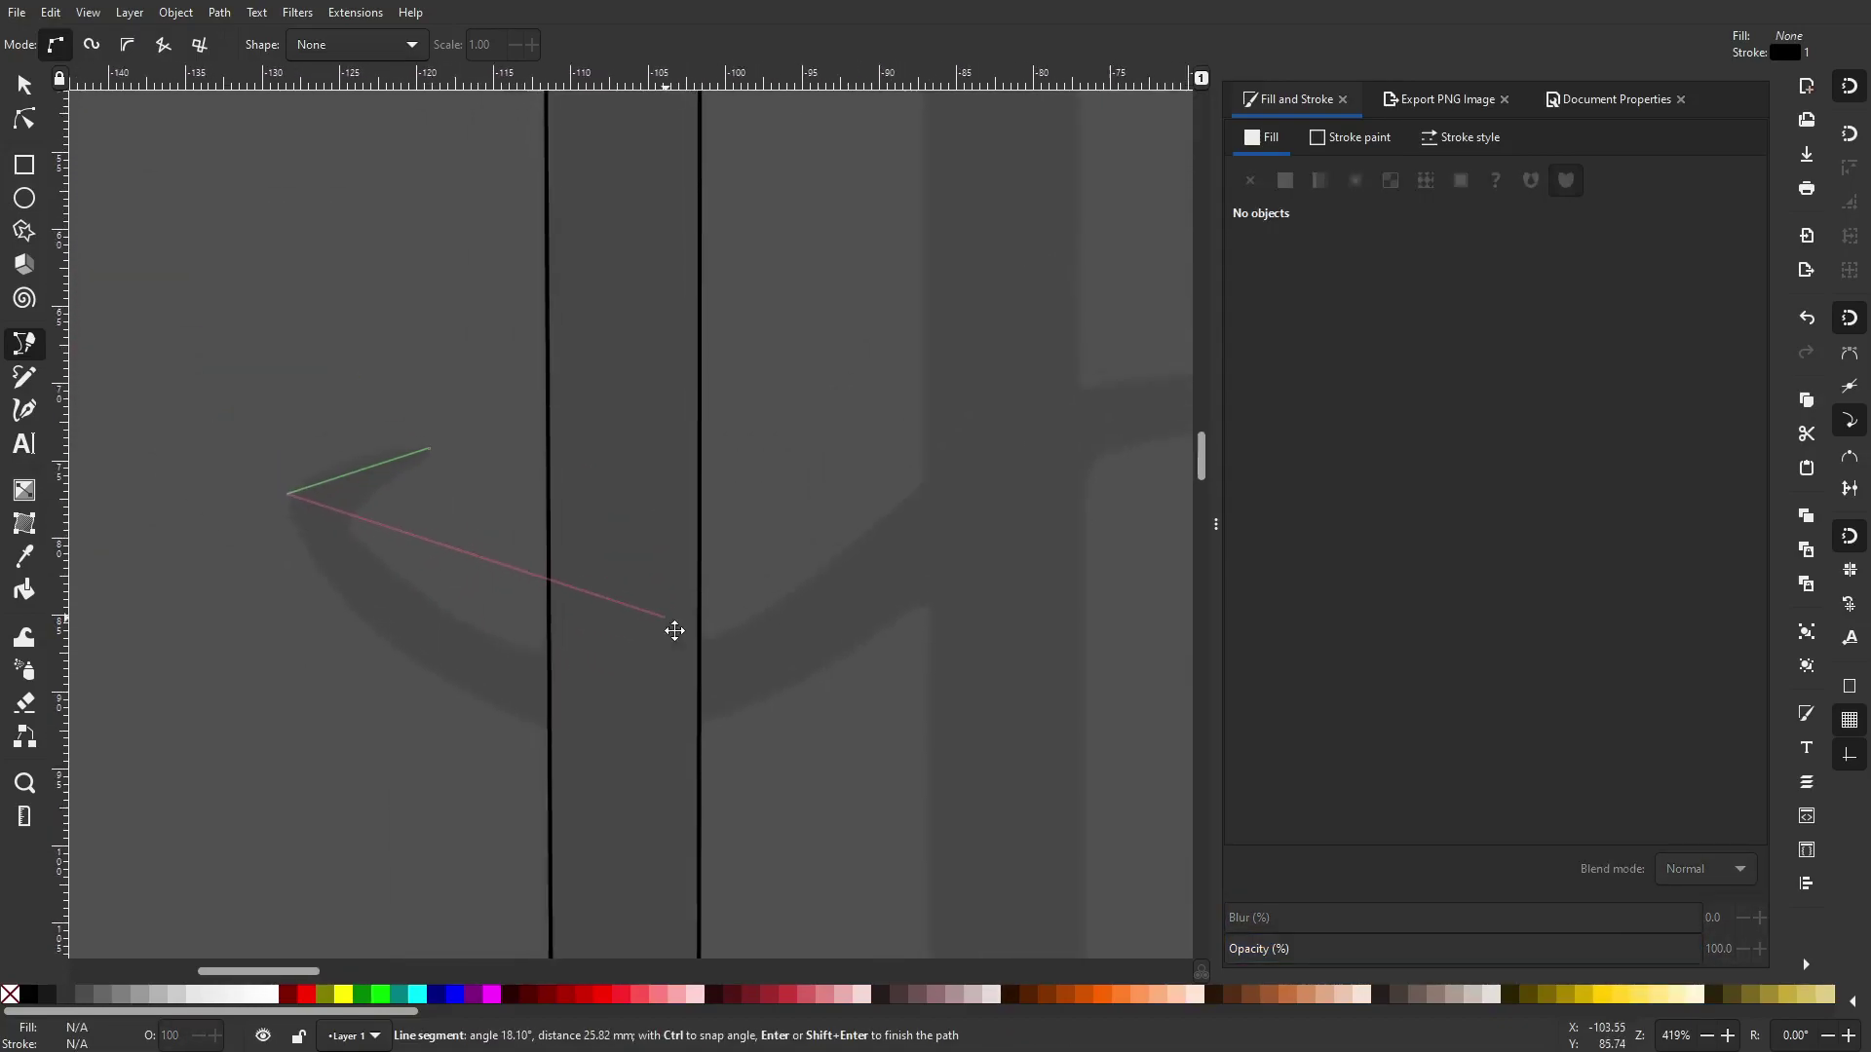
left_click(650, 771)
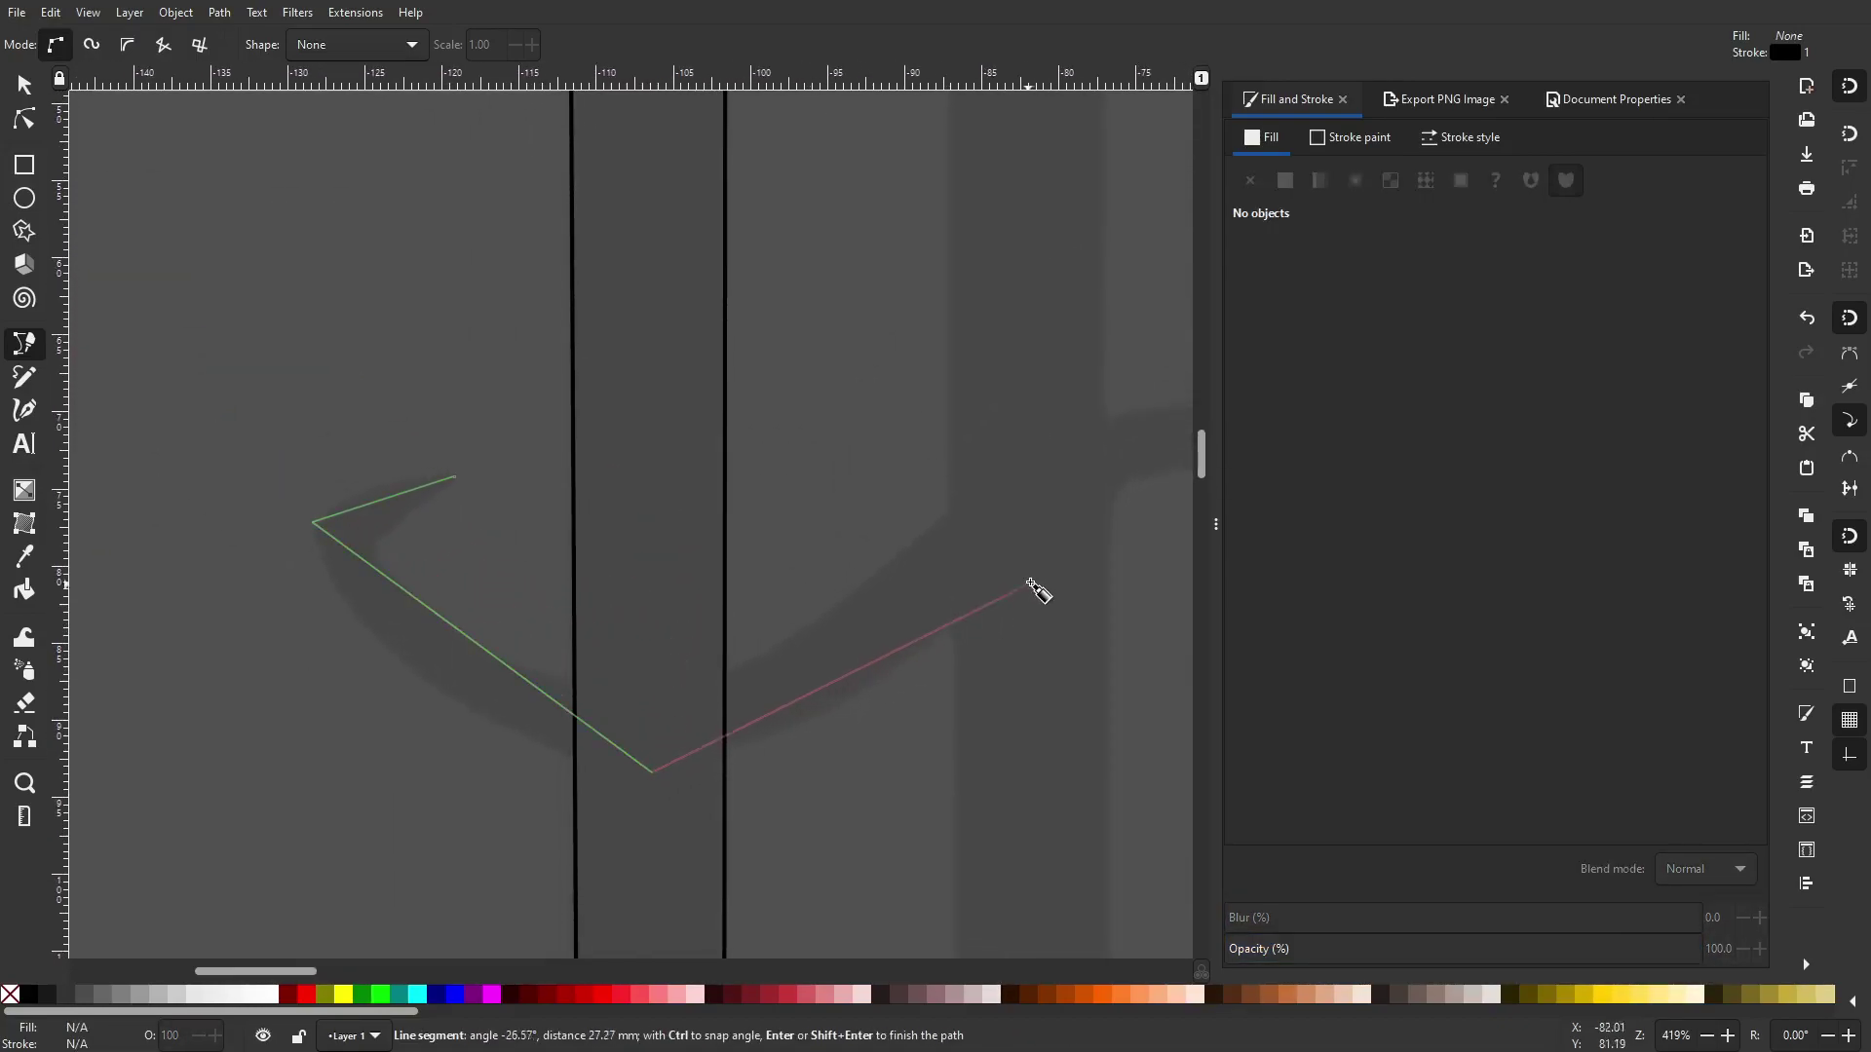
scroll(588, 614, "right", 10)
left_click_drag(410, 601, 694, 535)
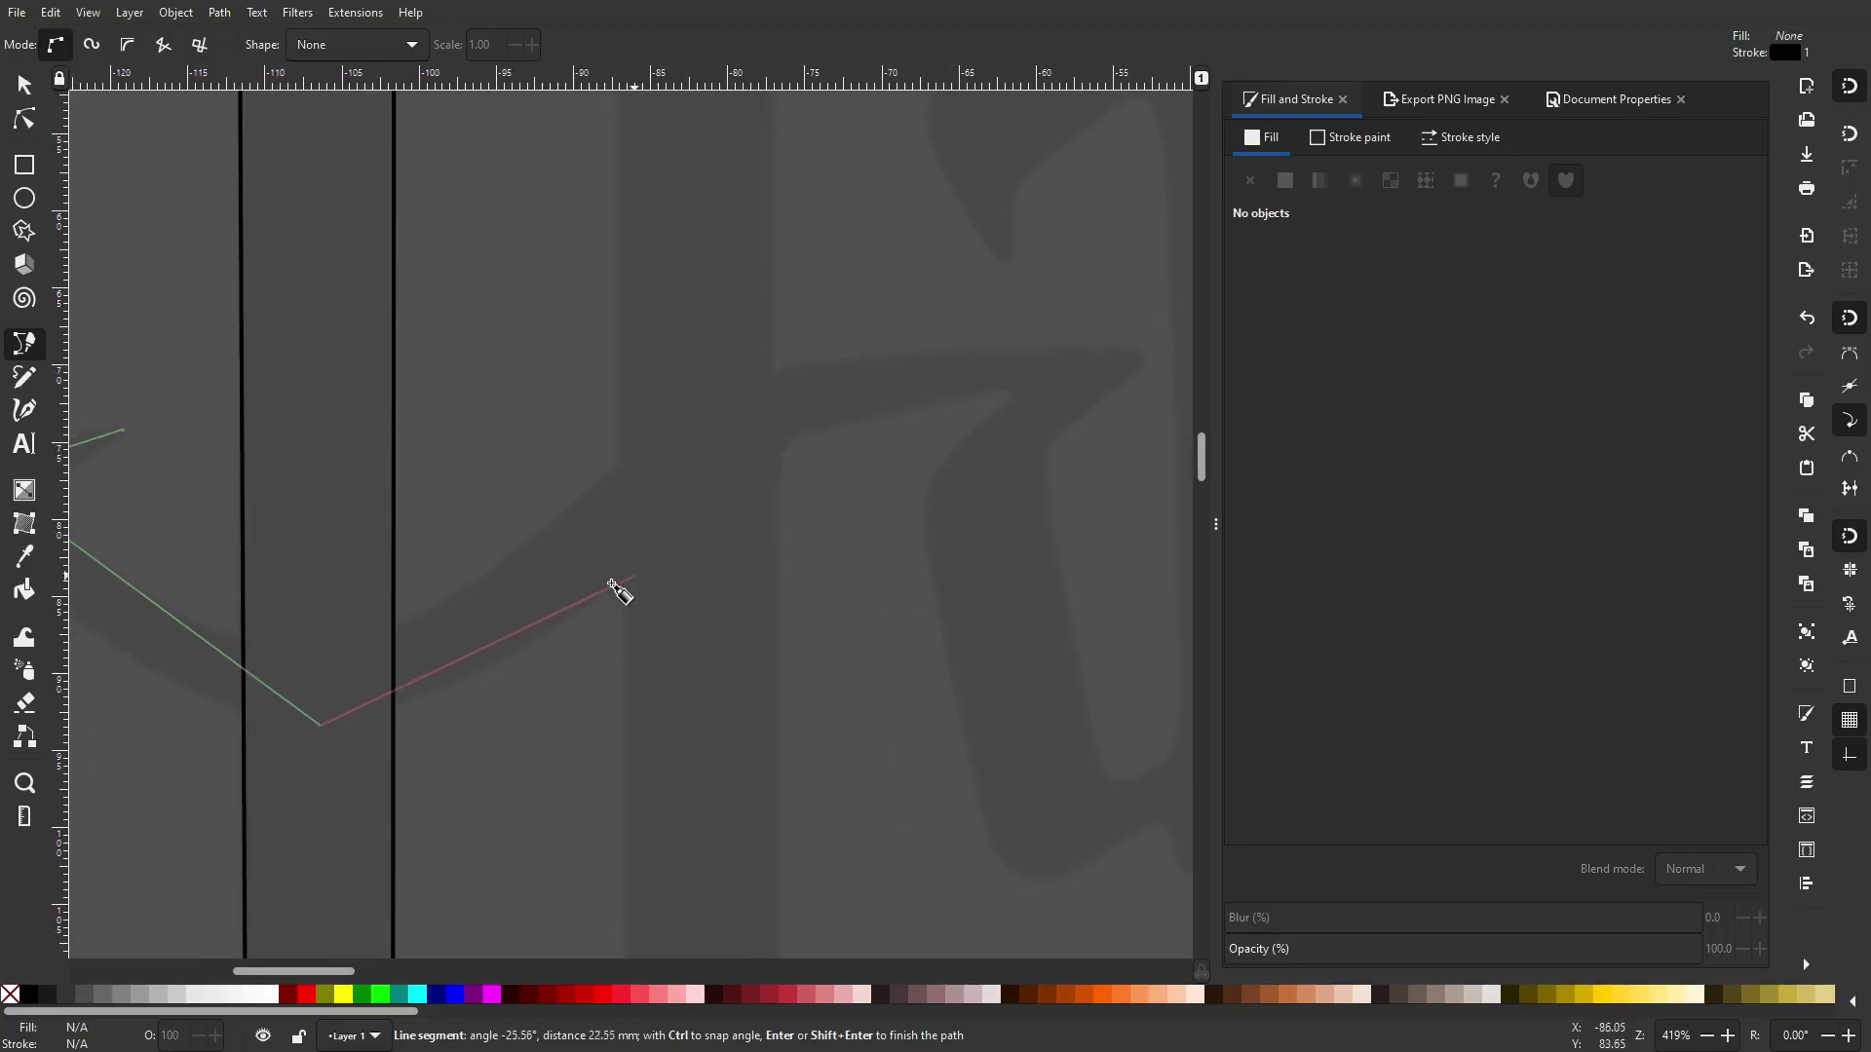
left_click(650, 566)
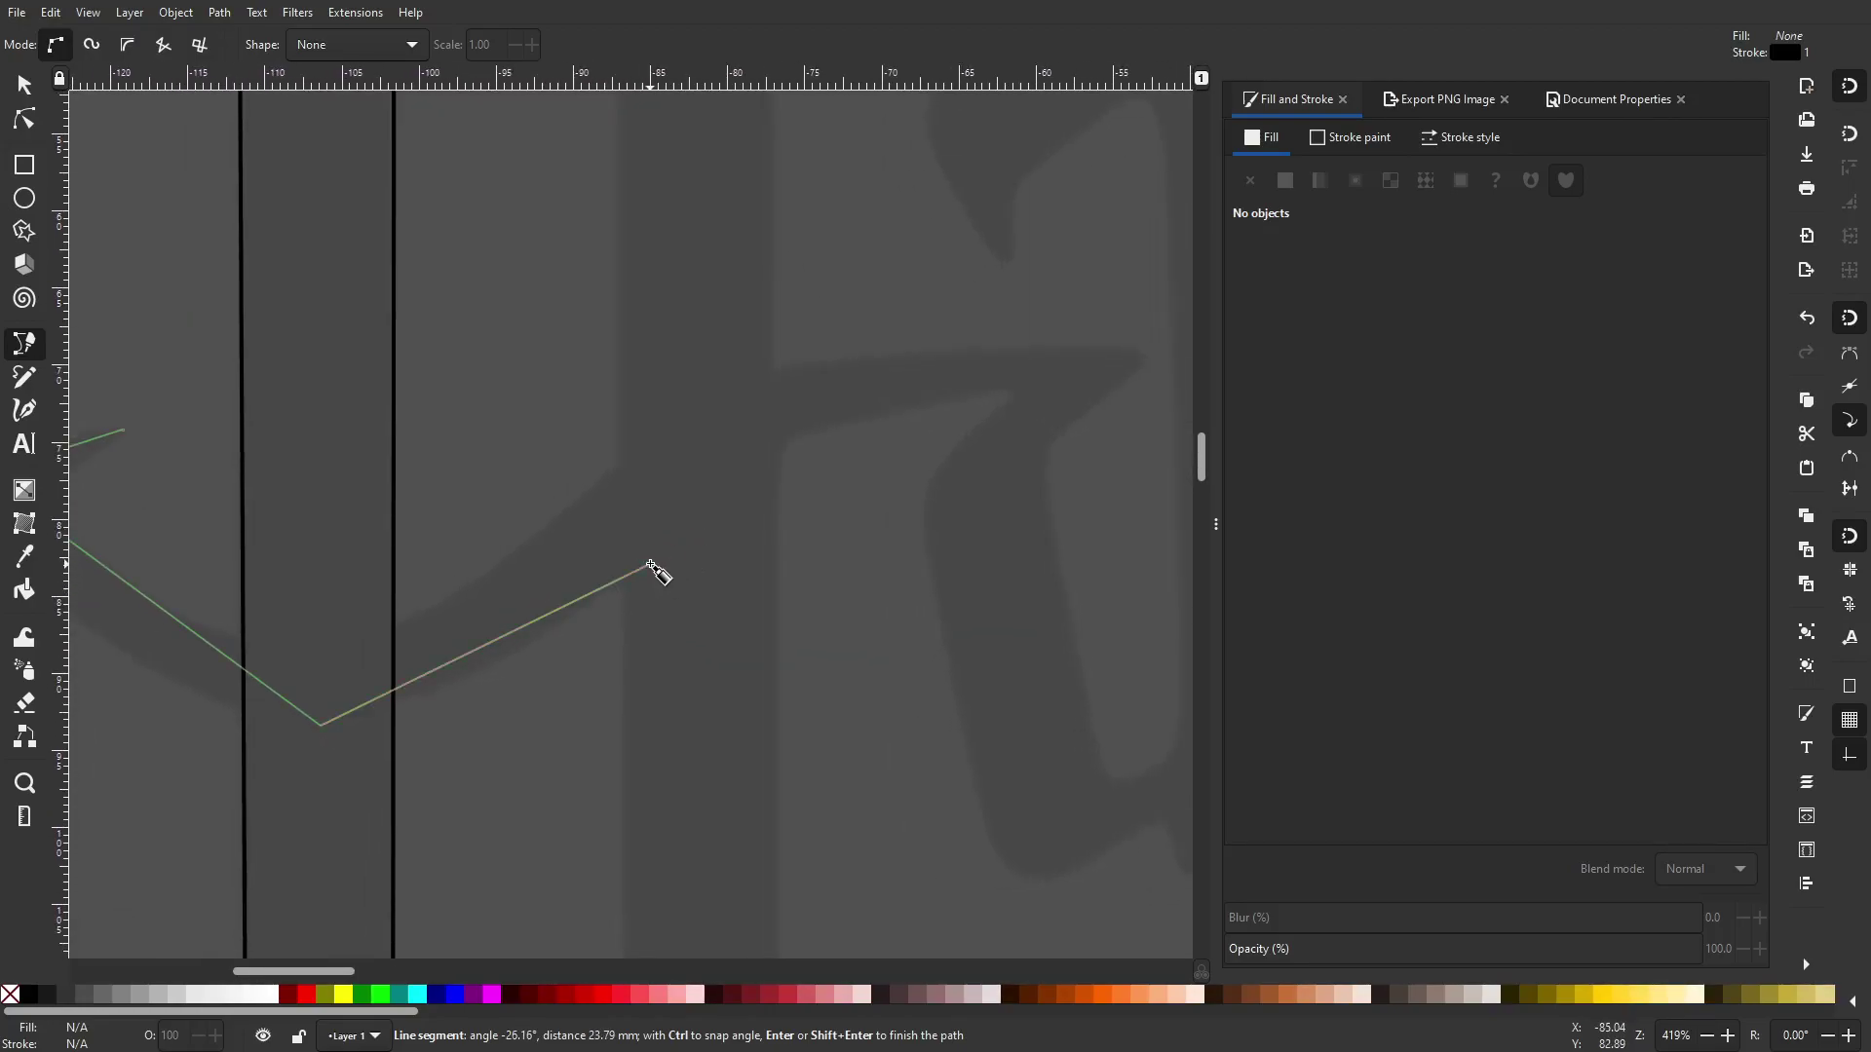
left_click(668, 430)
Trace the crossbar's upper edge back through the first stem to the hook's inner bend and close the path at the hook tip
scroll(769, 458, "left", 7)
scroll(770, 457, "down", 1)
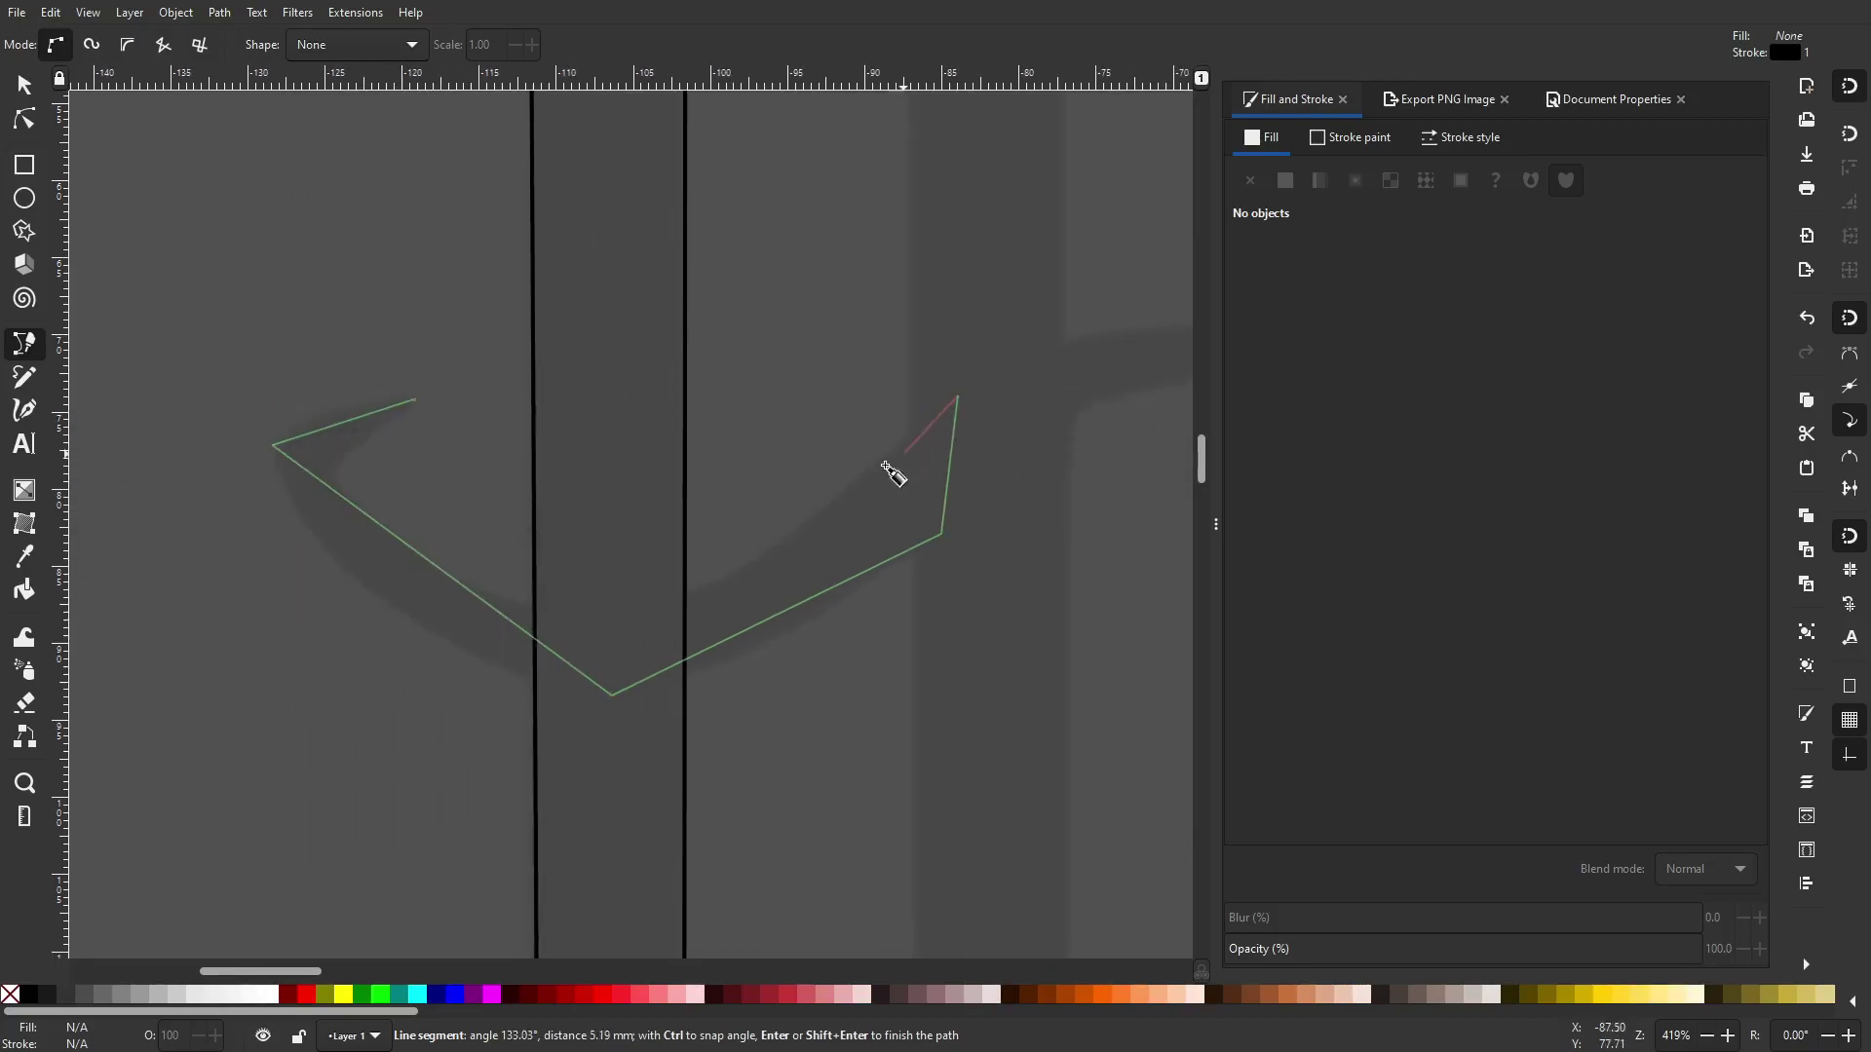
left_click(618, 615)
scroll(994, 357, "down", 2)
left_click_drag(1003, 370, 994, 479)
scroll(826, 562, "up", 1)
scroll(826, 569, "up", 4)
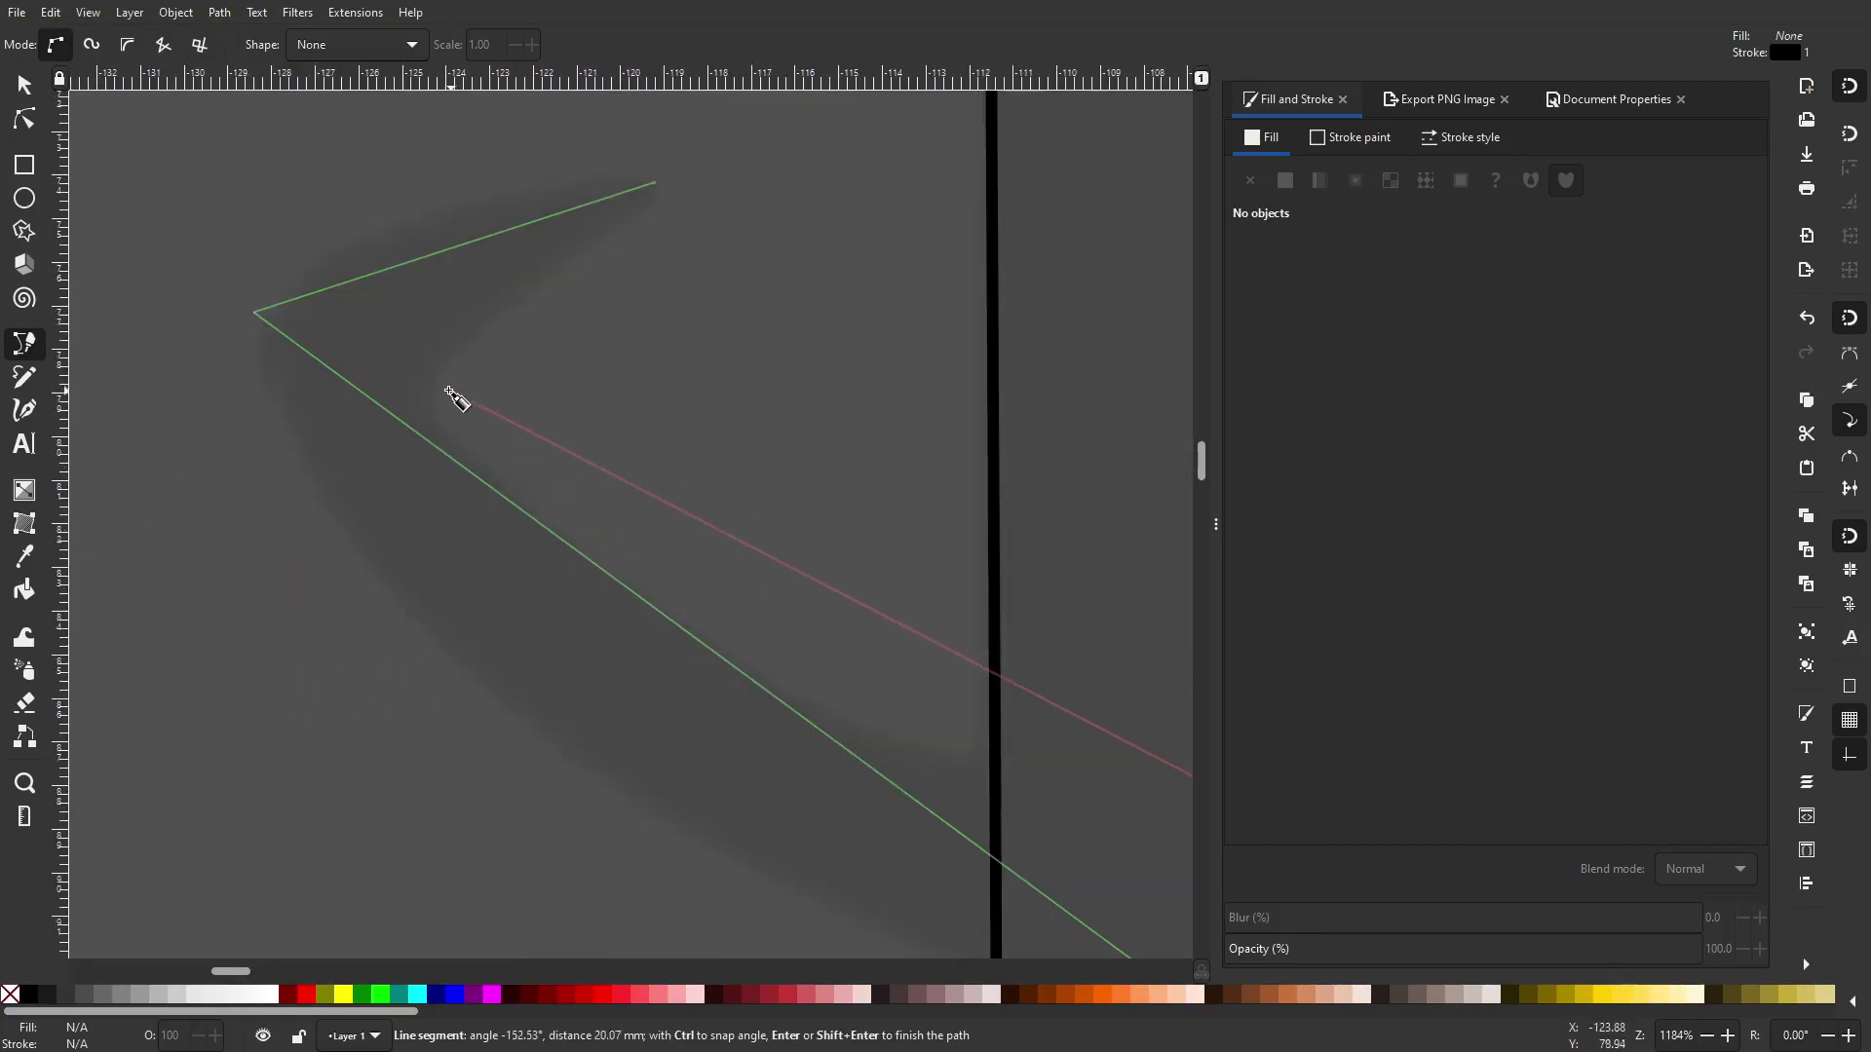
left_click(585, 497)
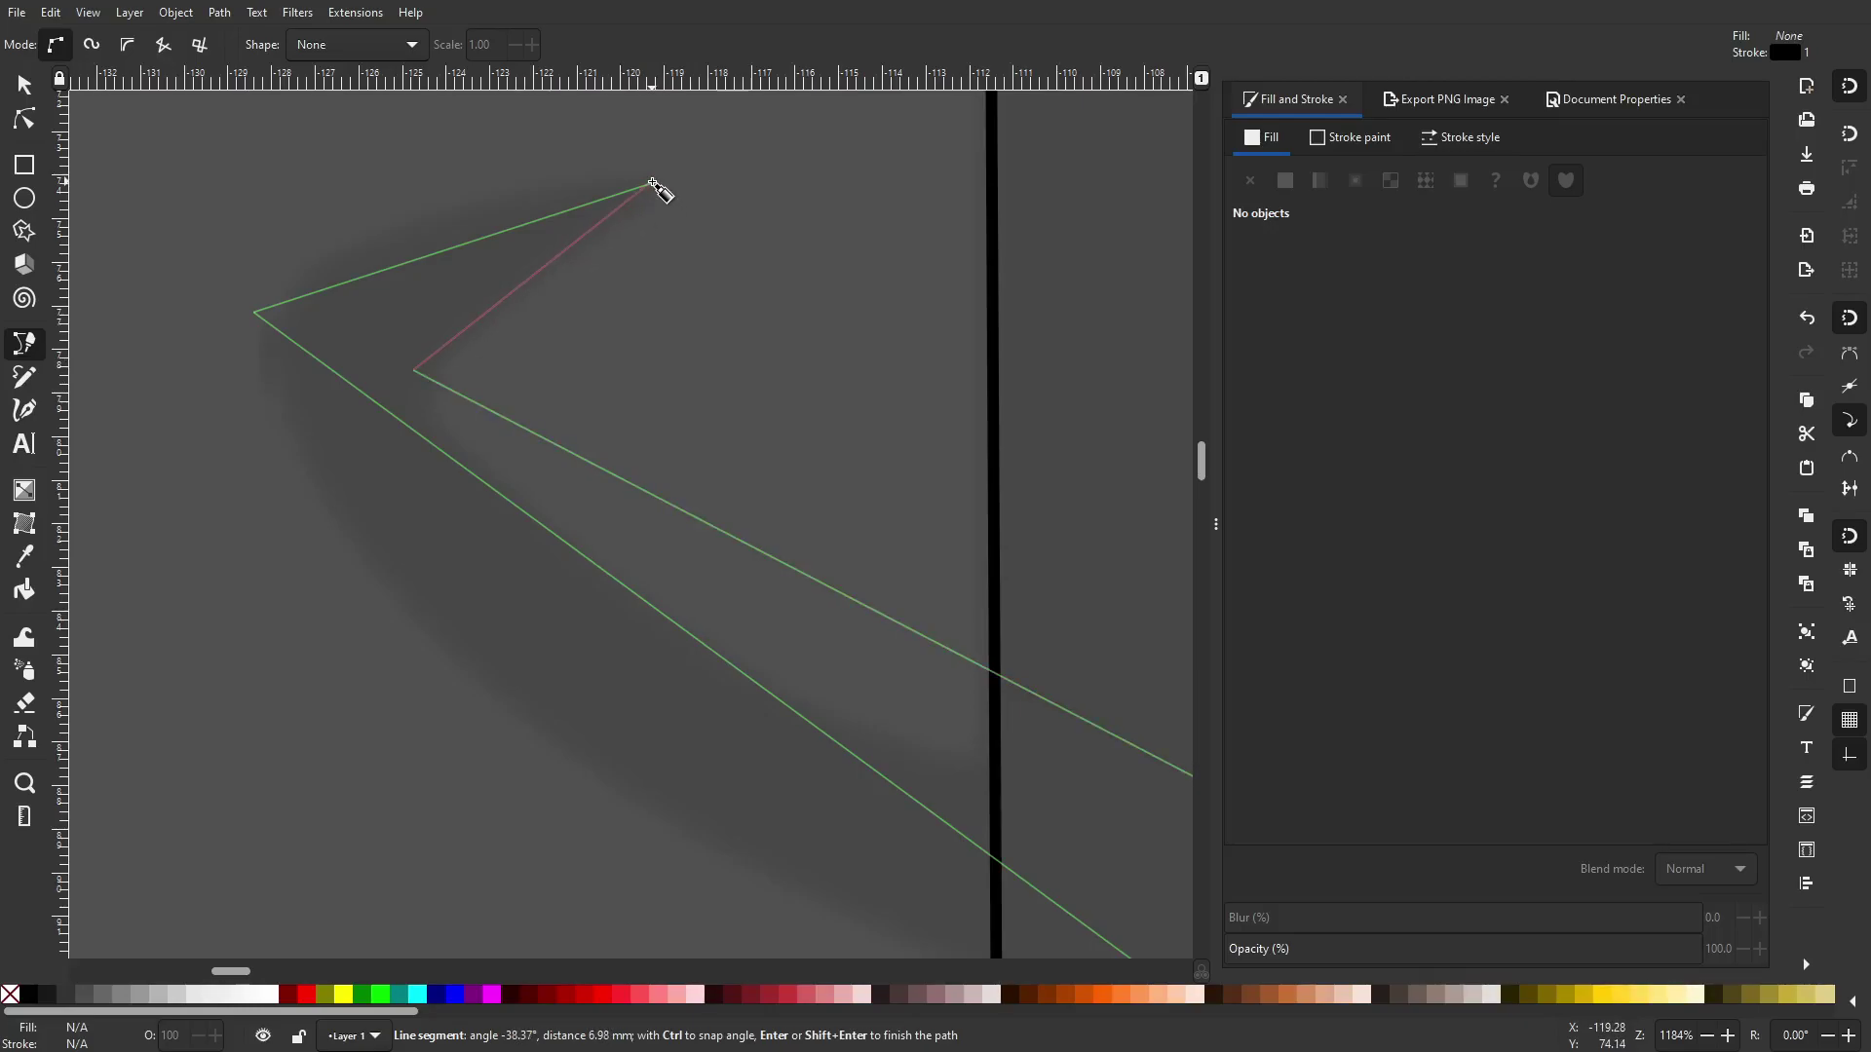
scroll(657, 190, "up", 3)
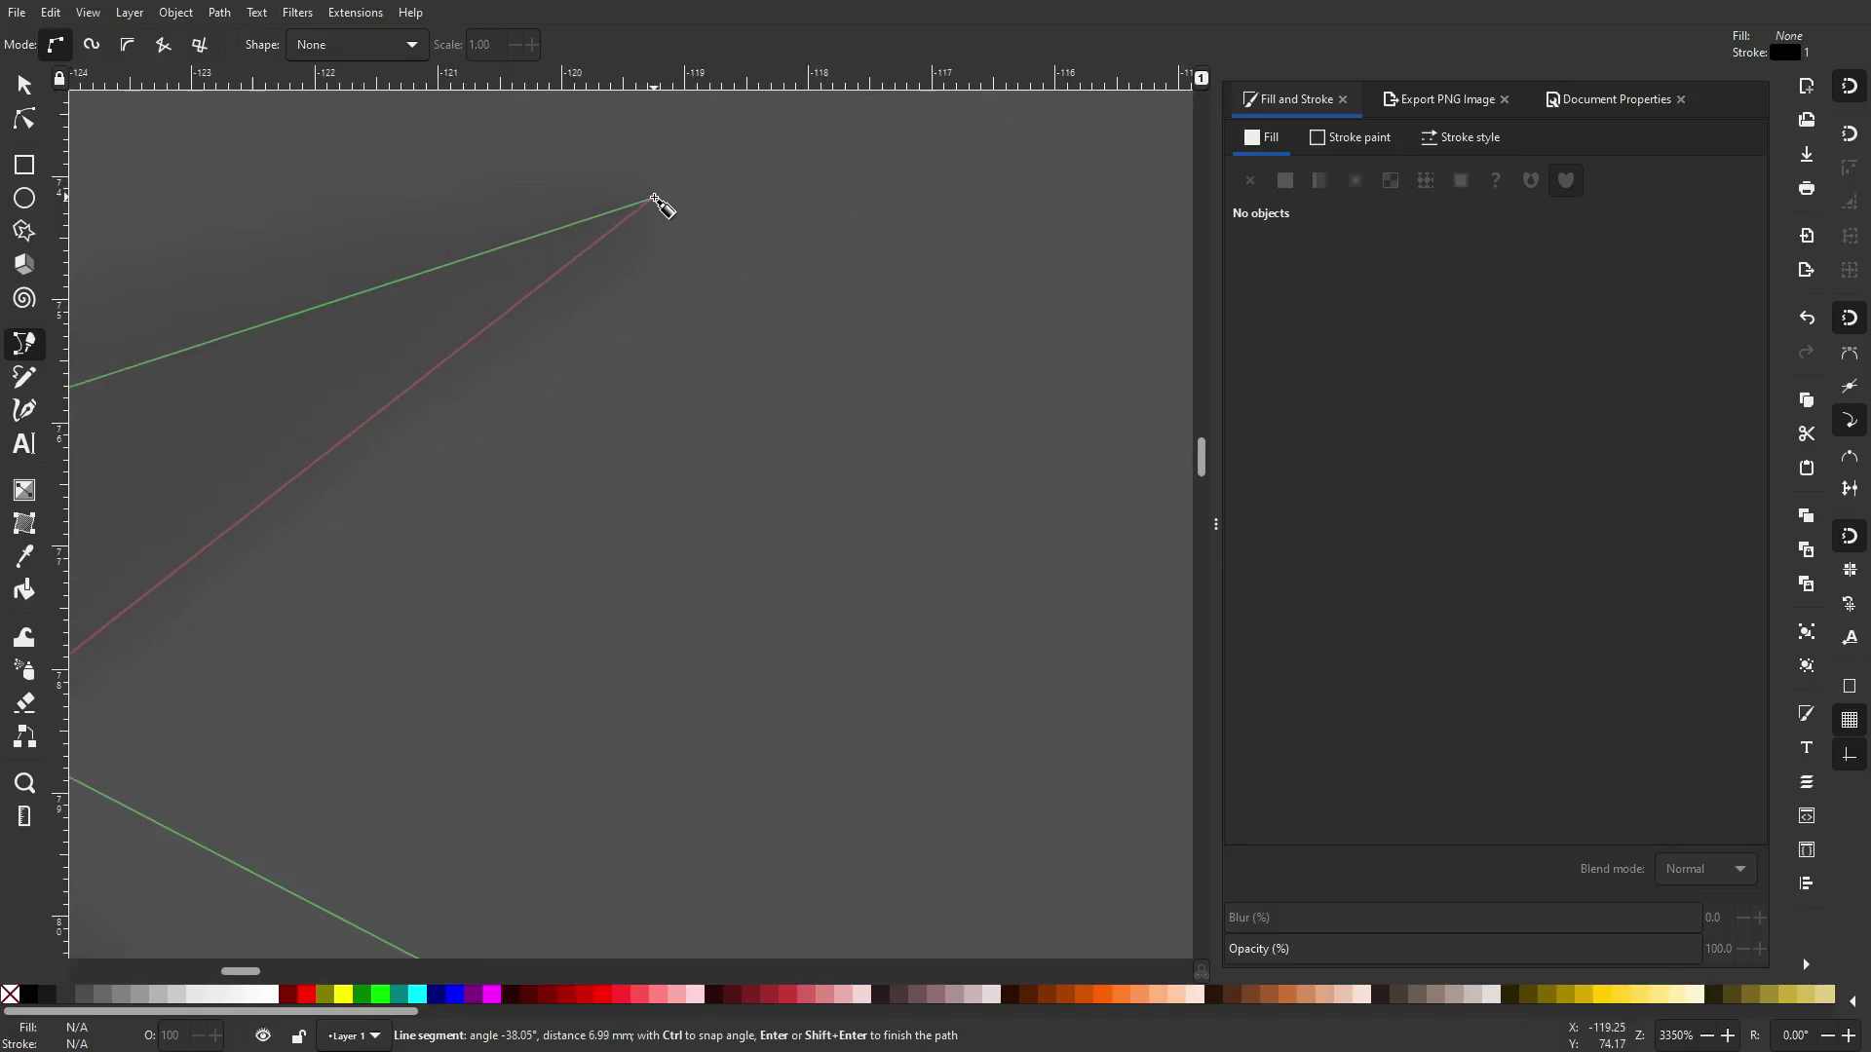
scroll(606, 159, "up", 6)
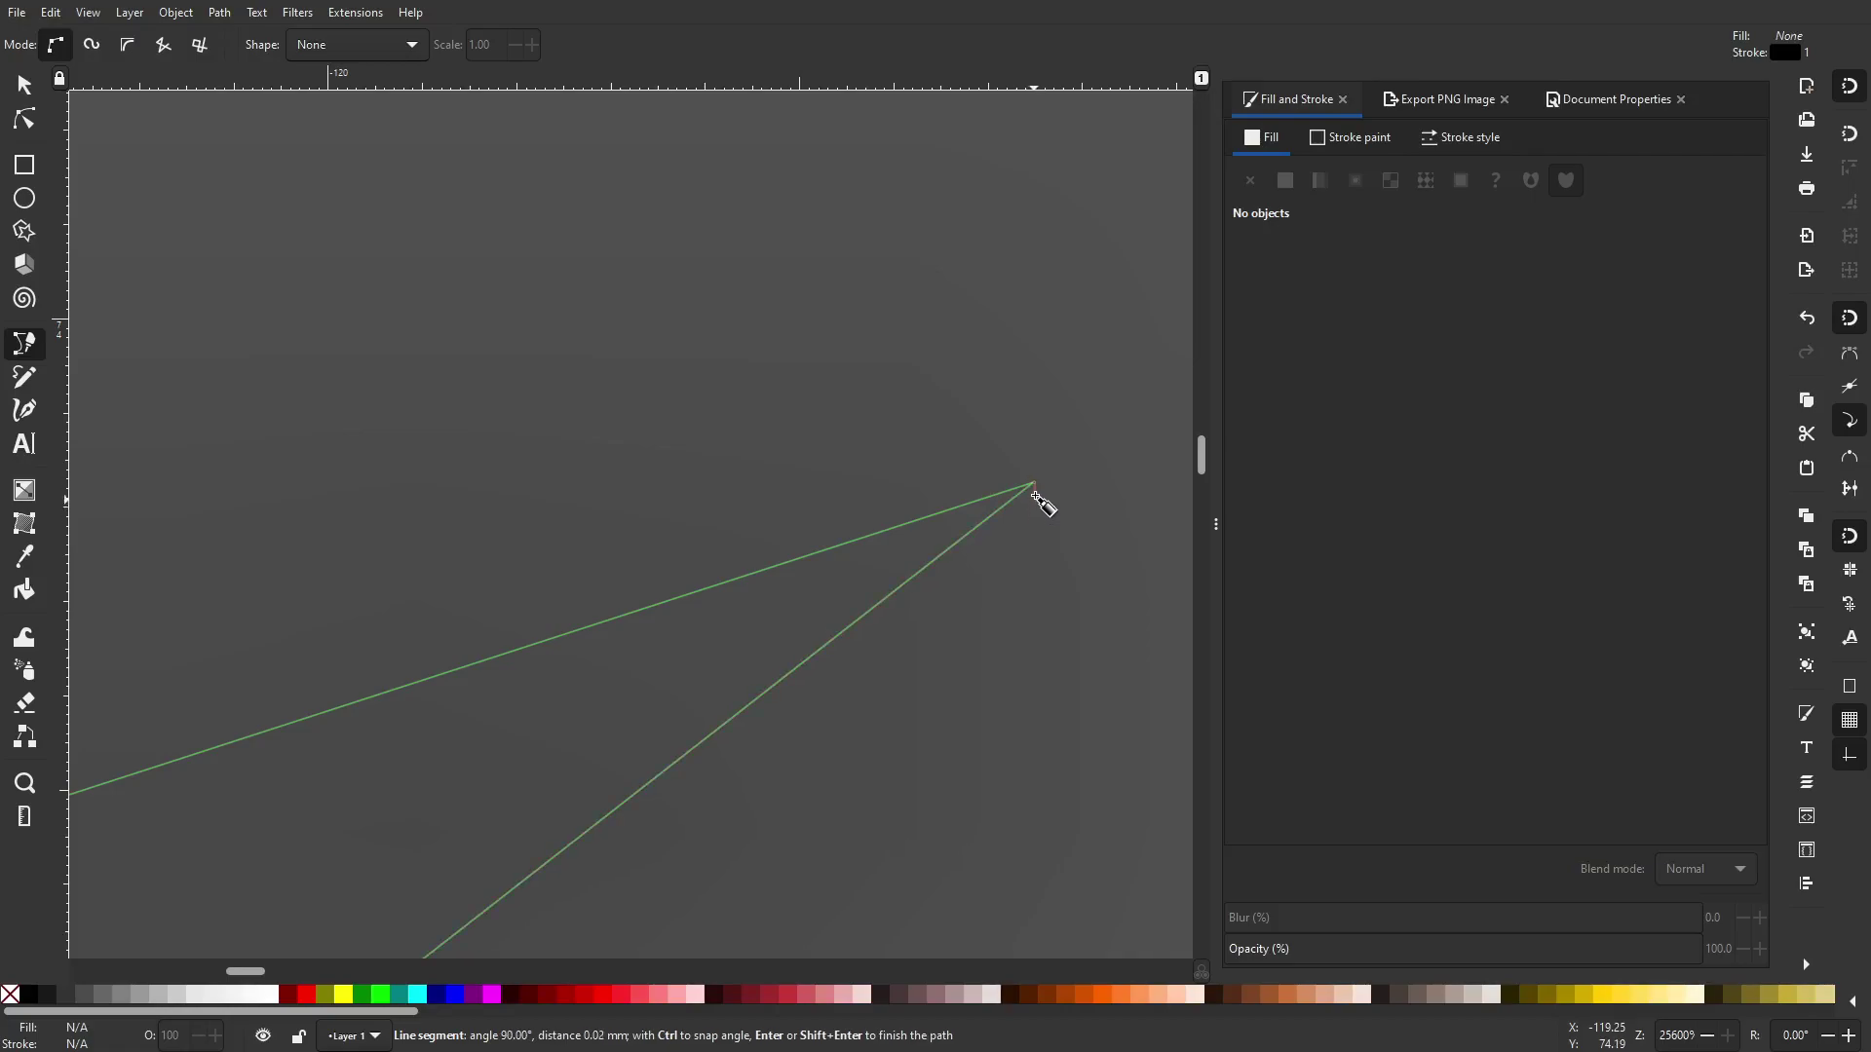
left_click(1033, 483)
Bend the lower and upper edges of the crossbar between the hook and the first stem into downward curves following the logo
scroll(1021, 531, "down", 11)
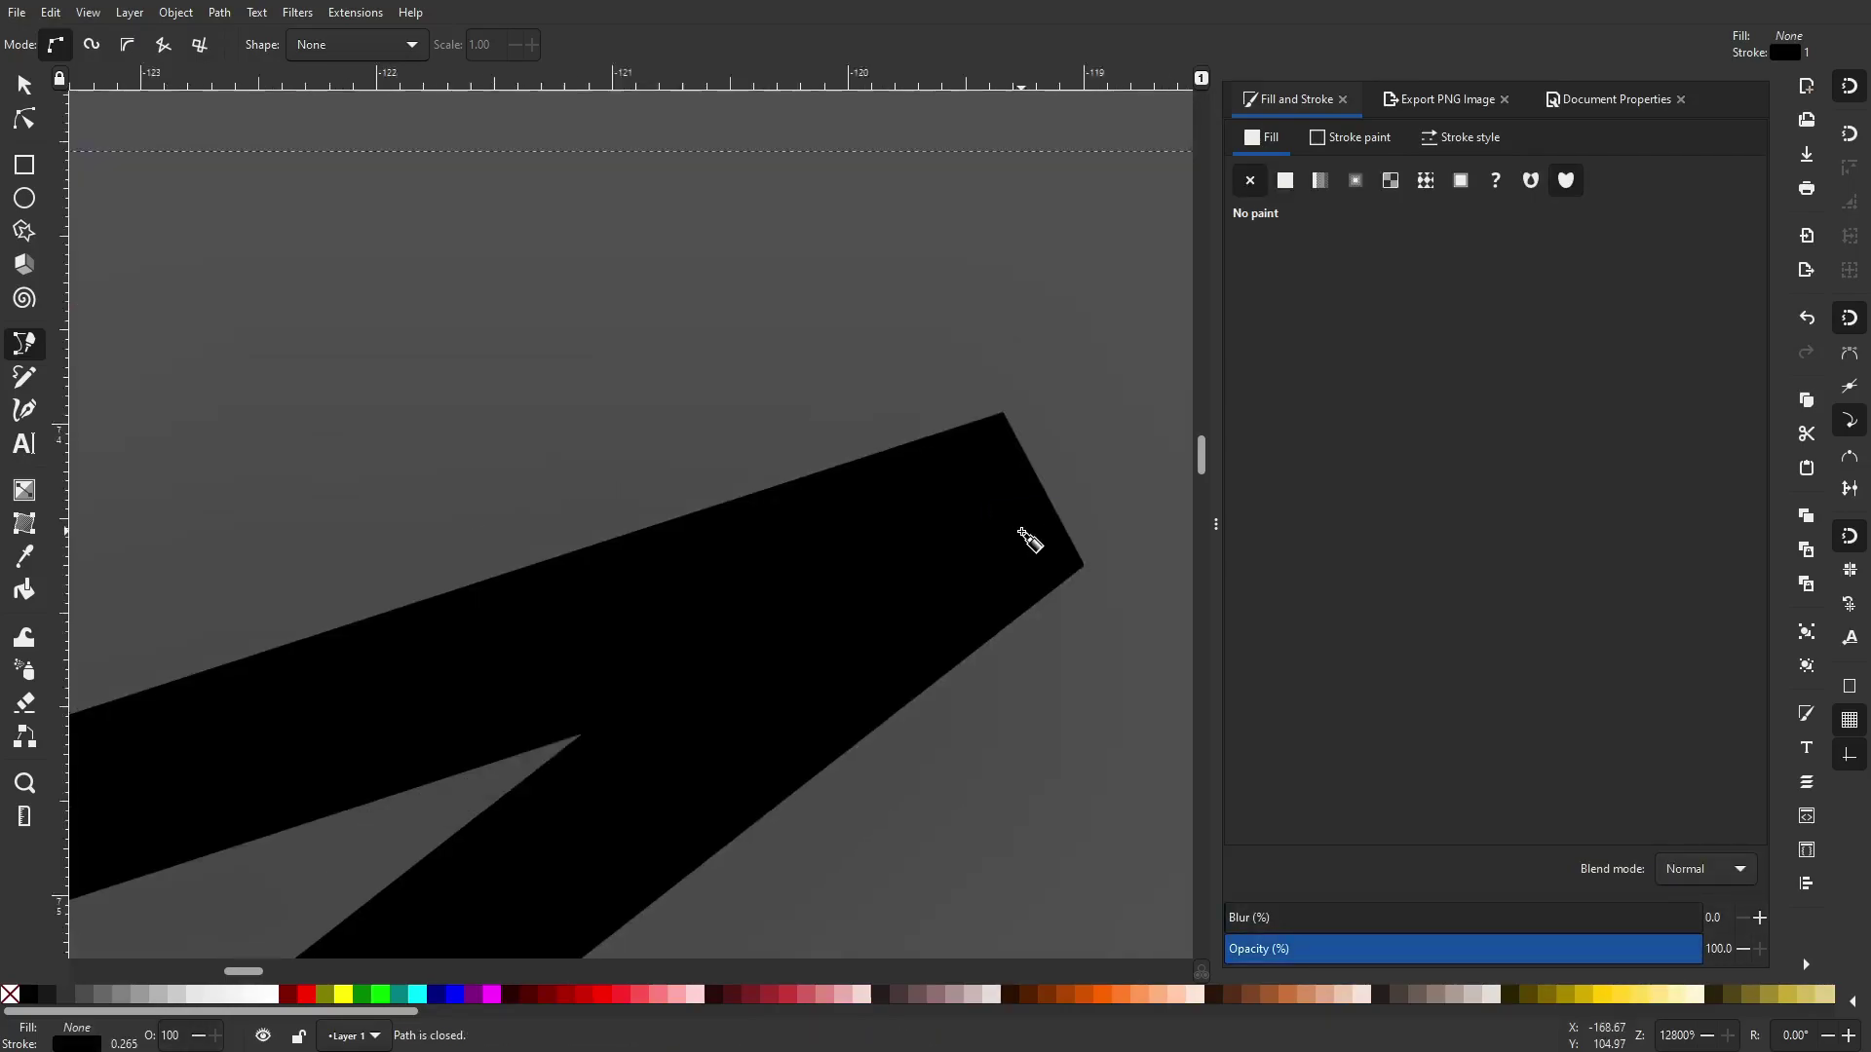
left_click_drag(1021, 531, 669, 354)
scroll(741, 421, "up", 2)
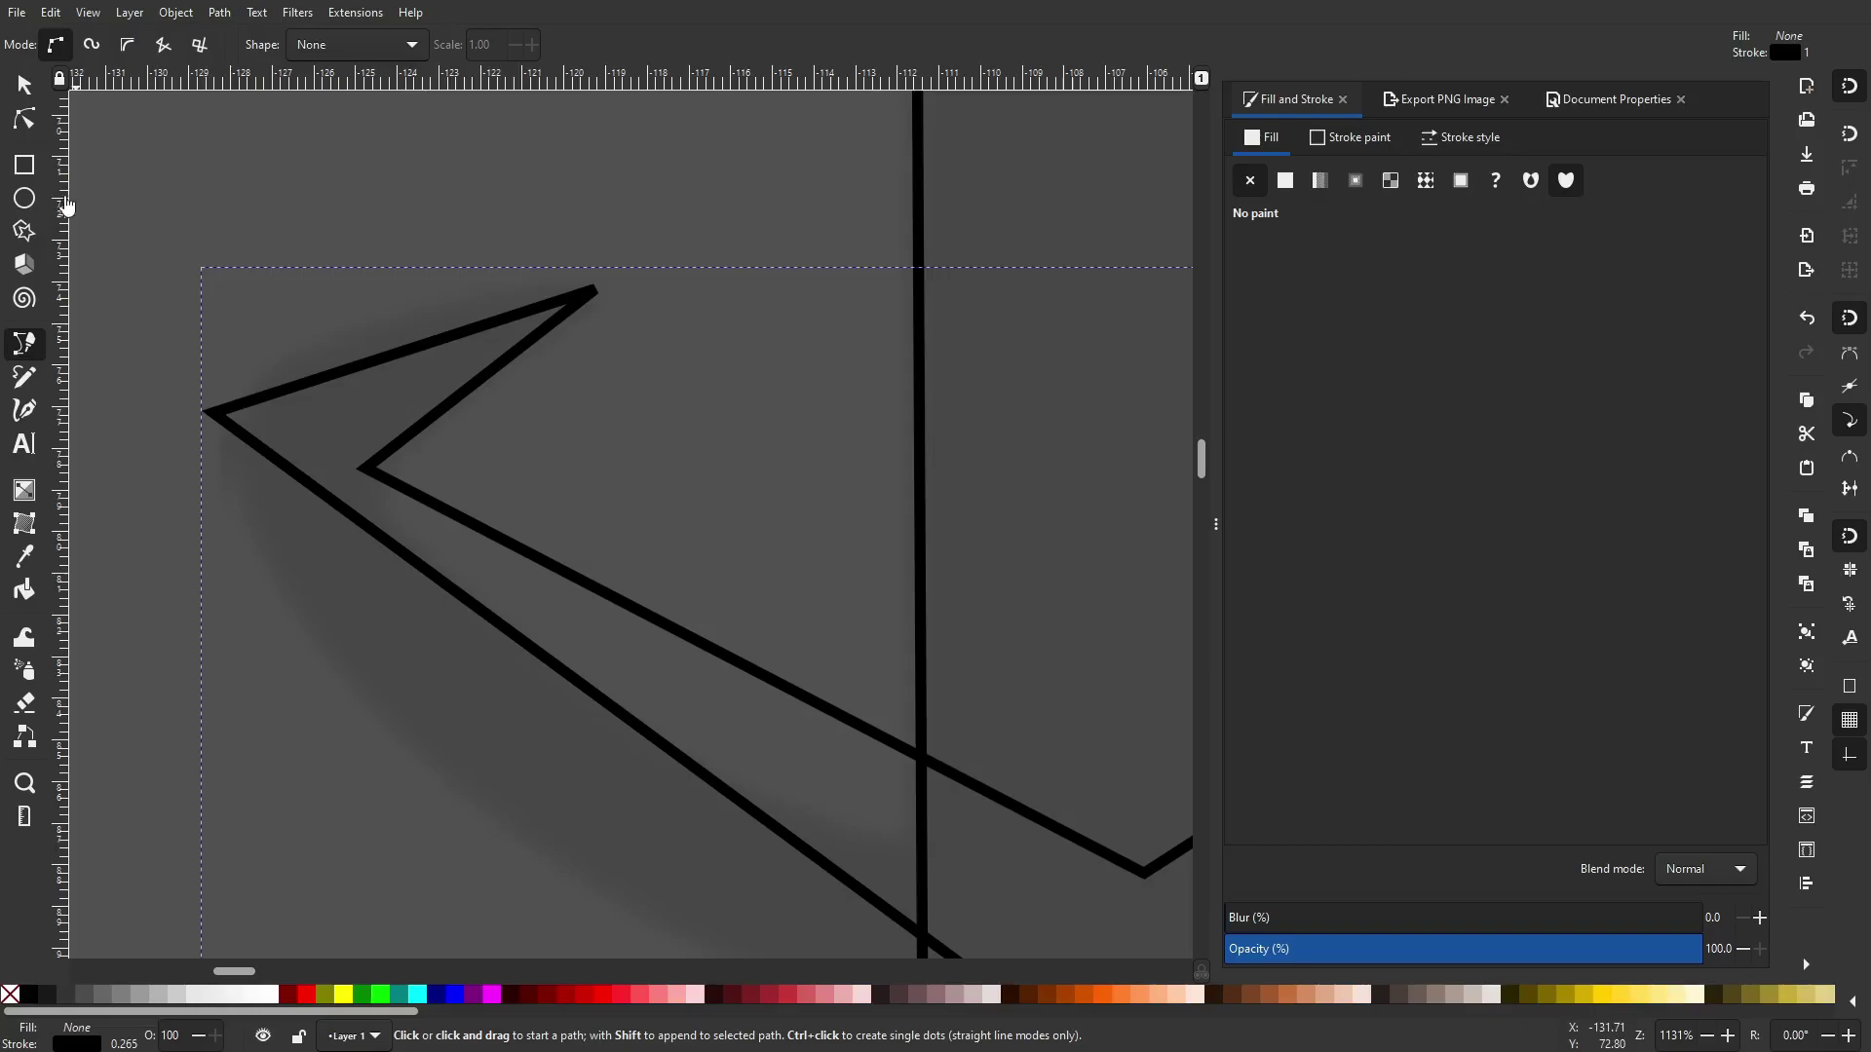
left_click(24, 118)
scroll(737, 599, "down", 1)
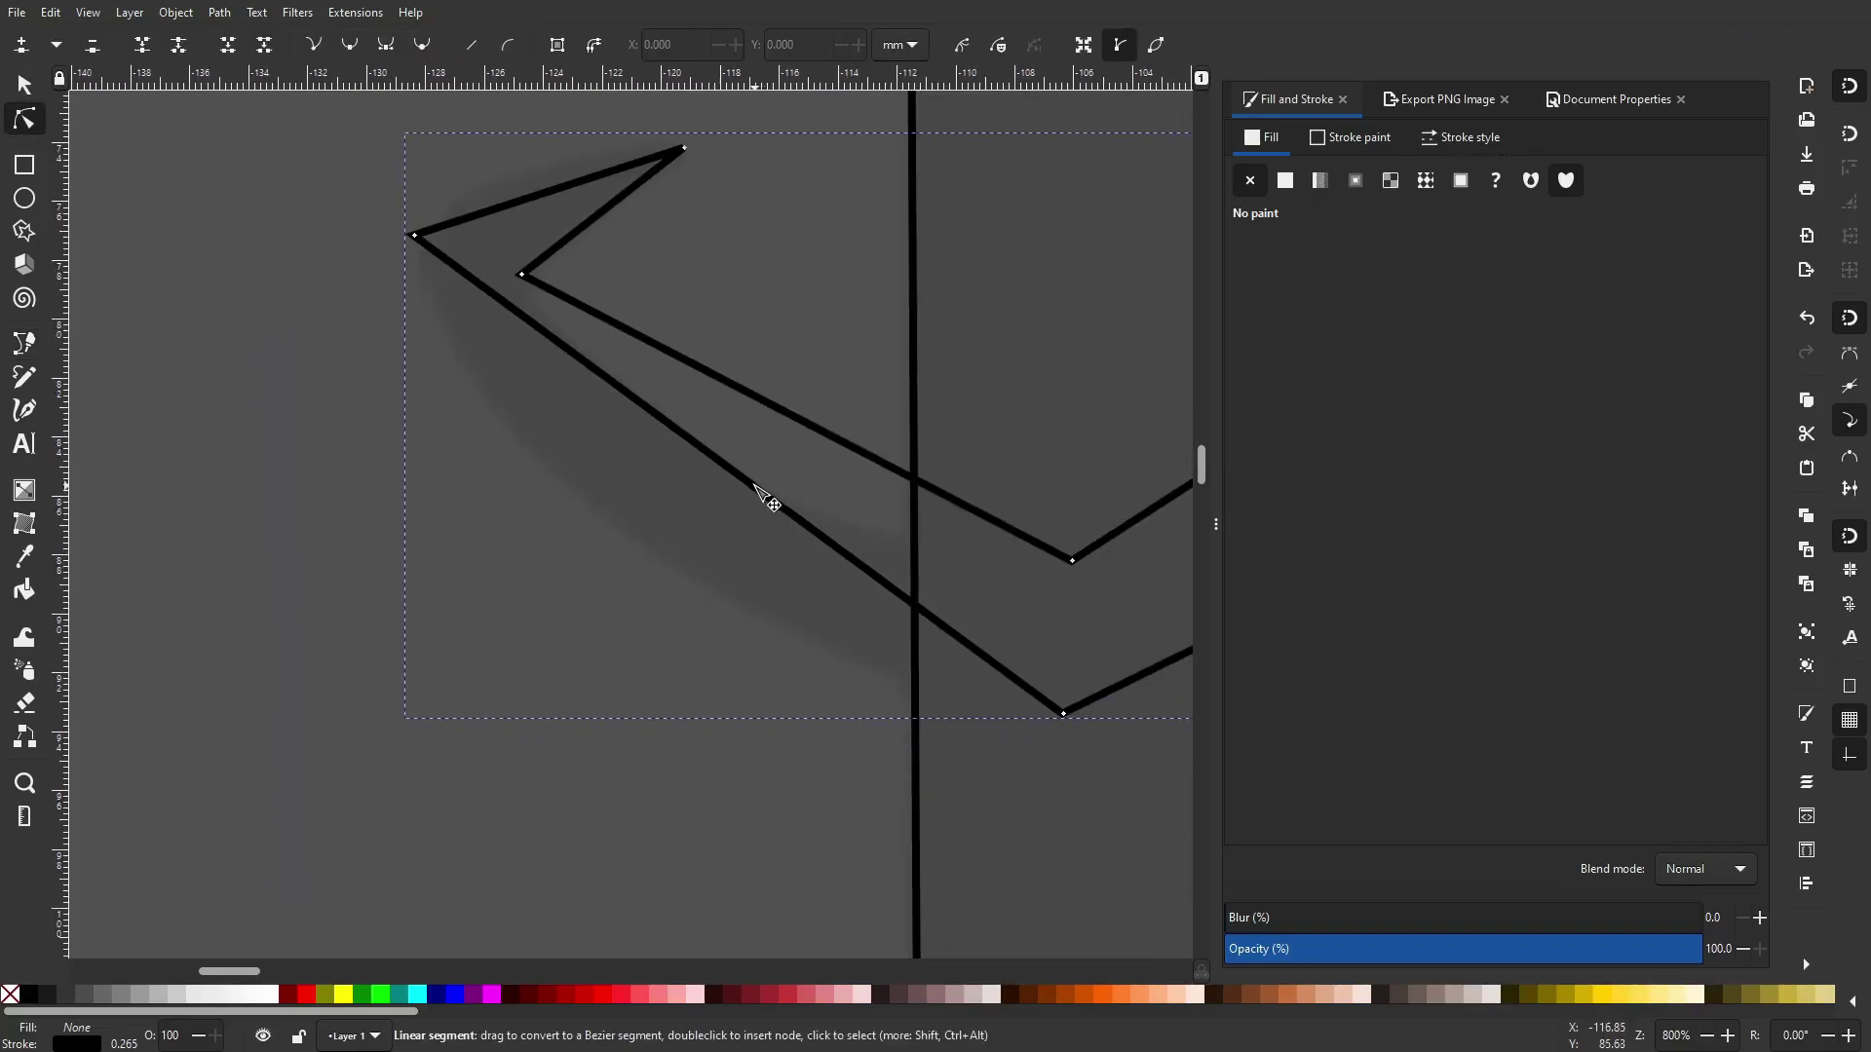
left_click_drag(751, 484, 677, 555)
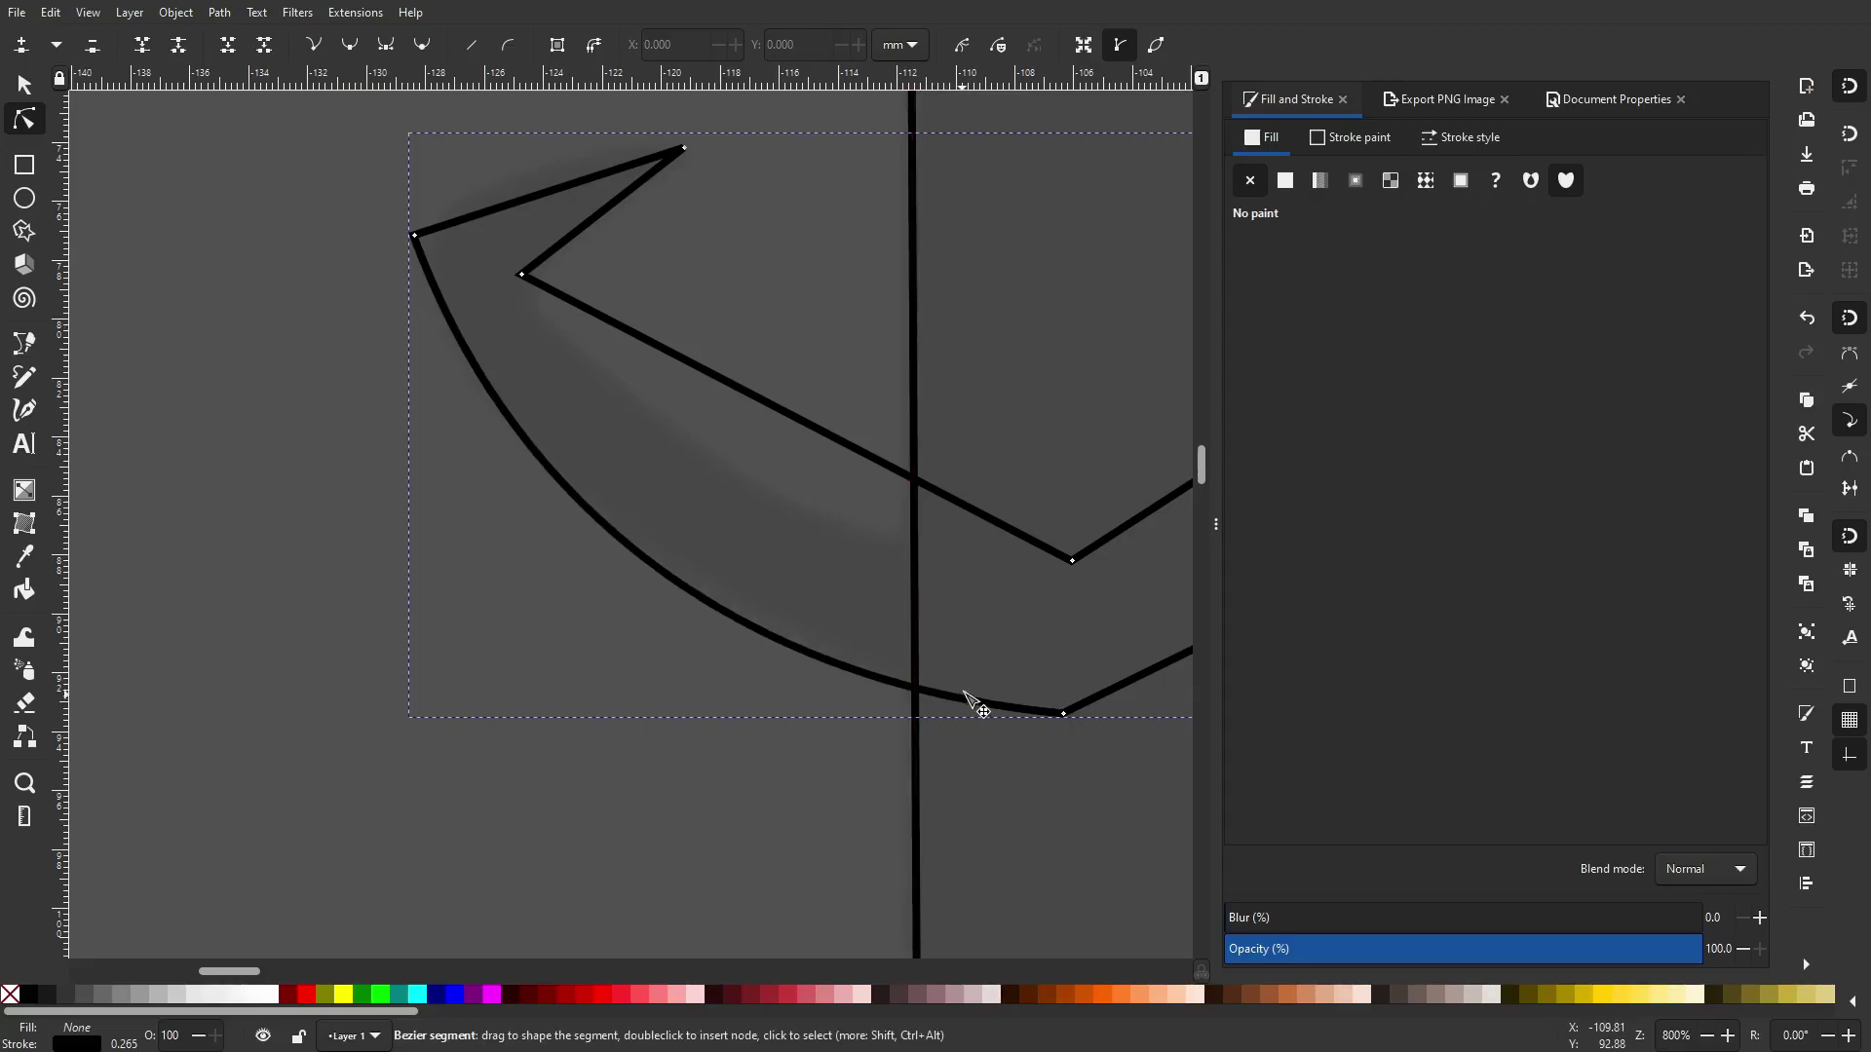
left_click_drag(839, 447, 607, 365)
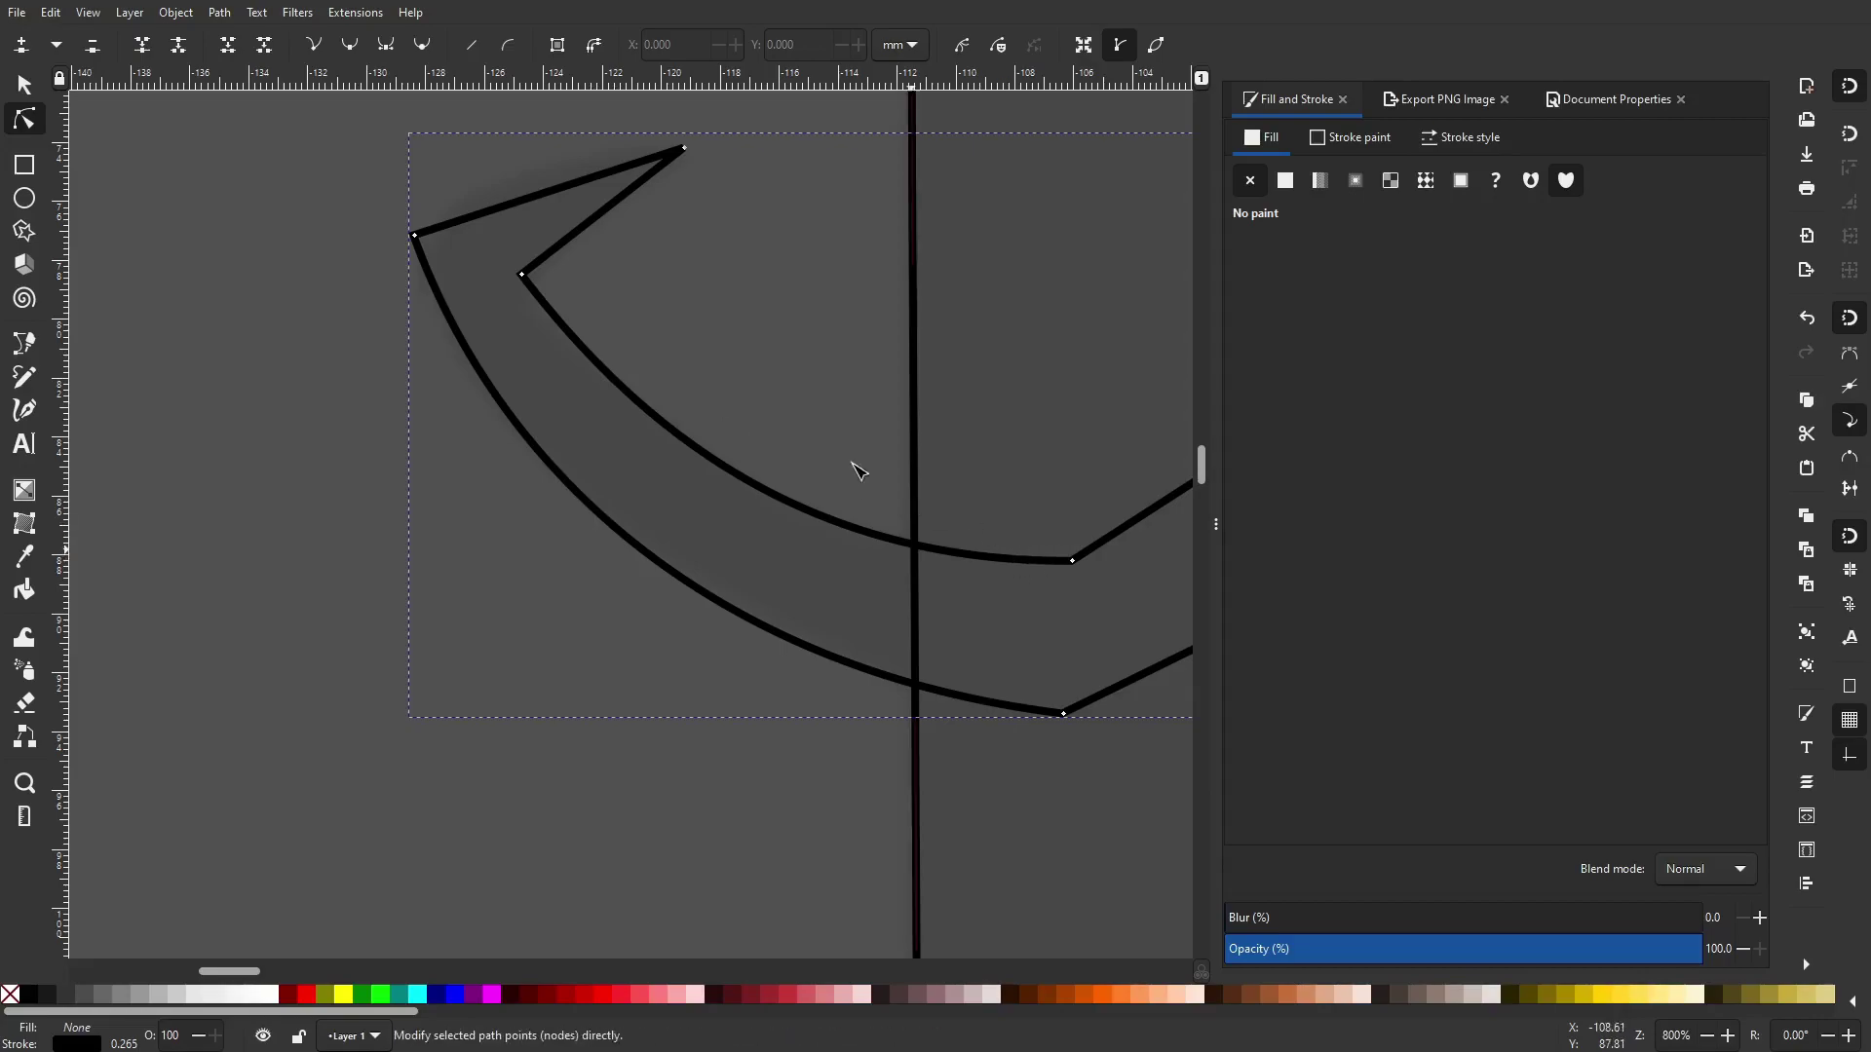
Curve the hook's upper edge and inner edge near its tip to match the faded logo
scroll(779, 409, "up", 4)
scroll(741, 380, "left", 4)
left_click_drag(697, 348, 690, 320)
left_click_drag(743, 393, 719, 365)
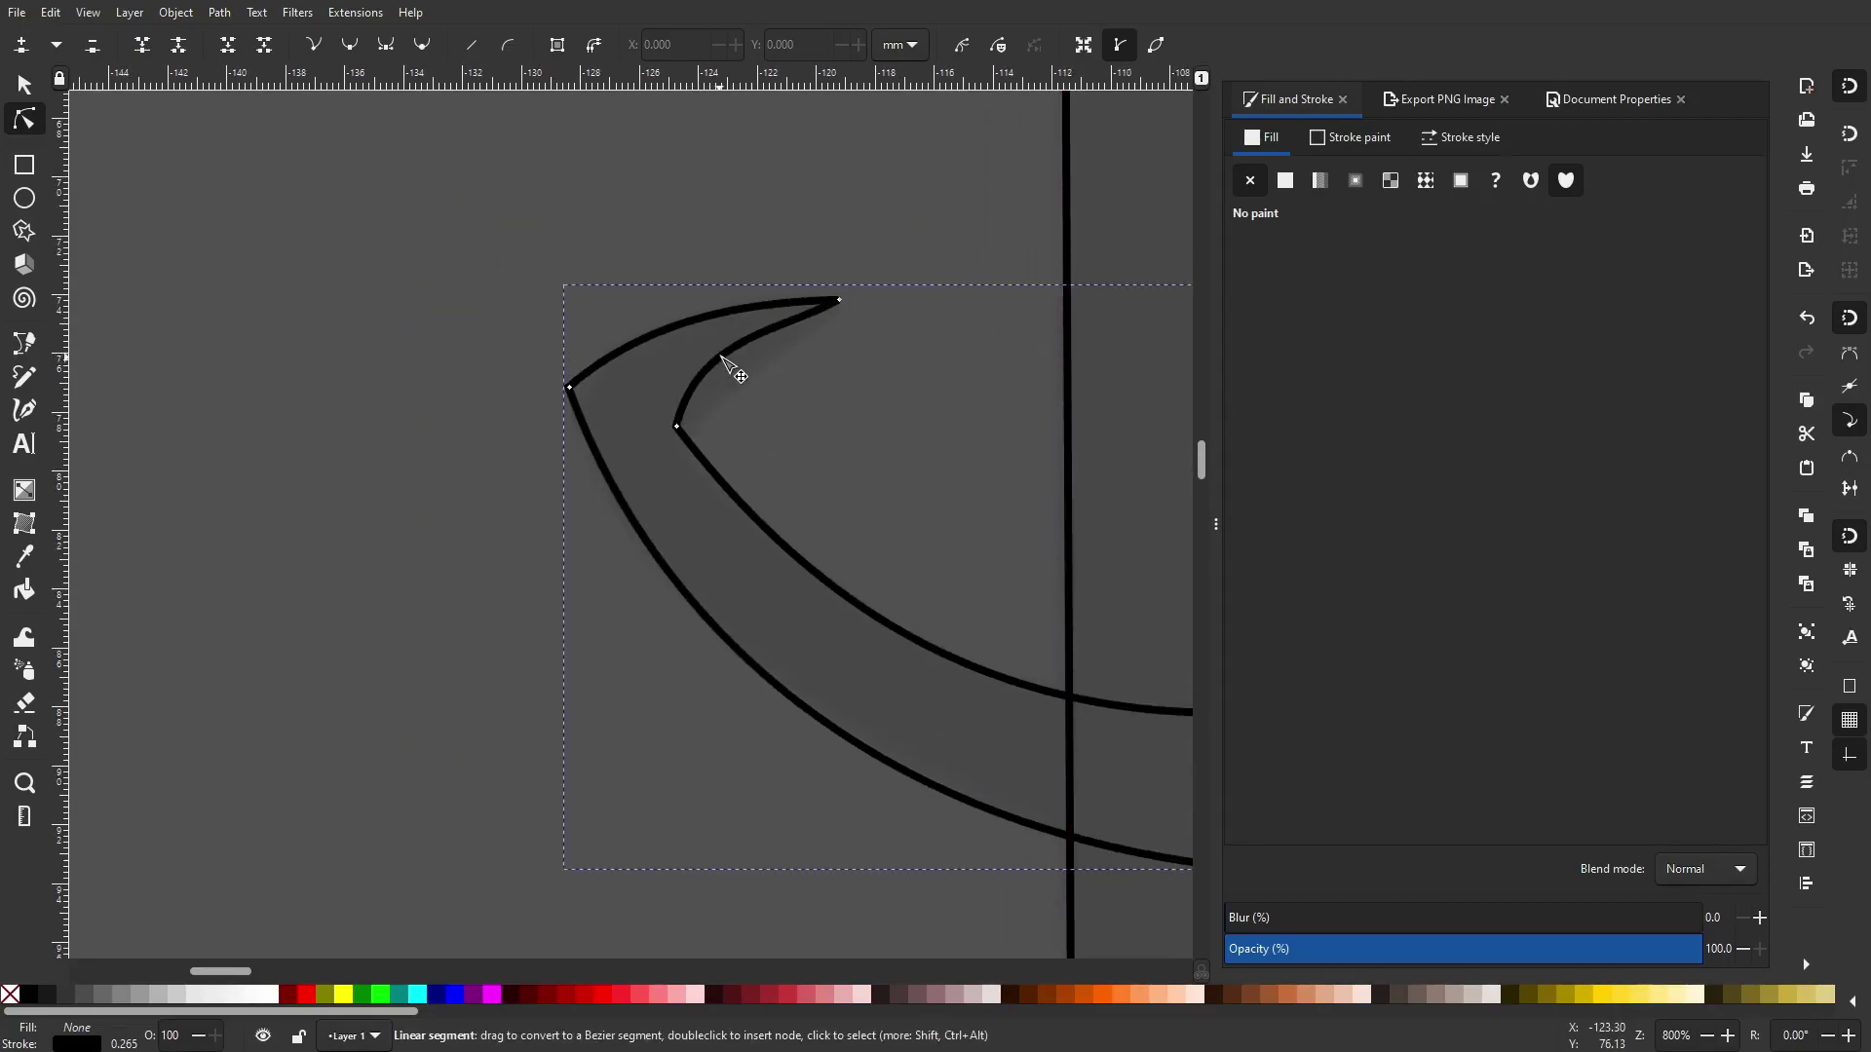
scroll(843, 294, "up", 6)
mouse_move(752, 447)
left_mouse_down()
mouse_move(736, 435)
mouse_move(756, 455)
left_mouse_up()
scroll(745, 438, "down", 1)
Round the hook's sharp outer bend by reshaping the lower edge beside its node to match the logo
left_click_drag(572, 500, 969, 480)
left_click_drag(146, 721, 629, 409)
scroll(629, 409, "down", 2)
scroll(496, 477, "up", 3)
left_click(488, 390)
scroll(539, 485, "down", 4)
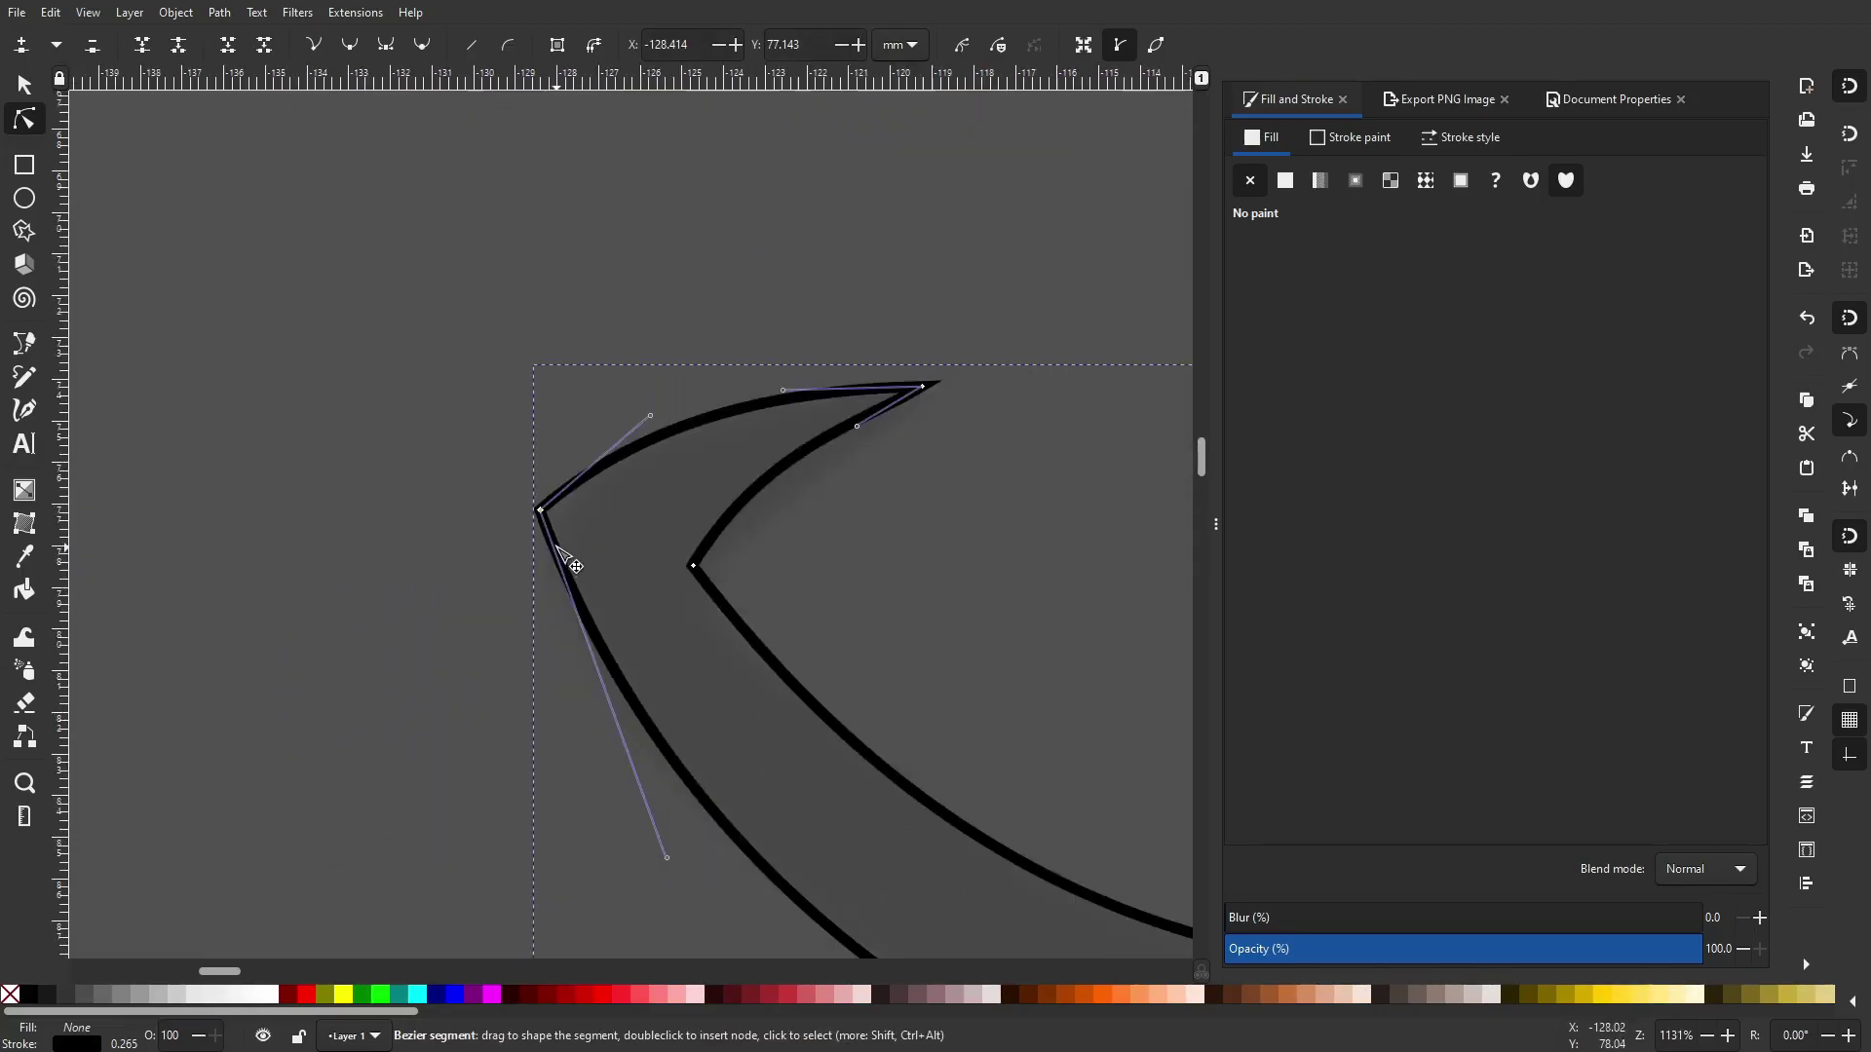
scroll(545, 507, "up", 3)
left_click_drag(505, 438, 485, 409)
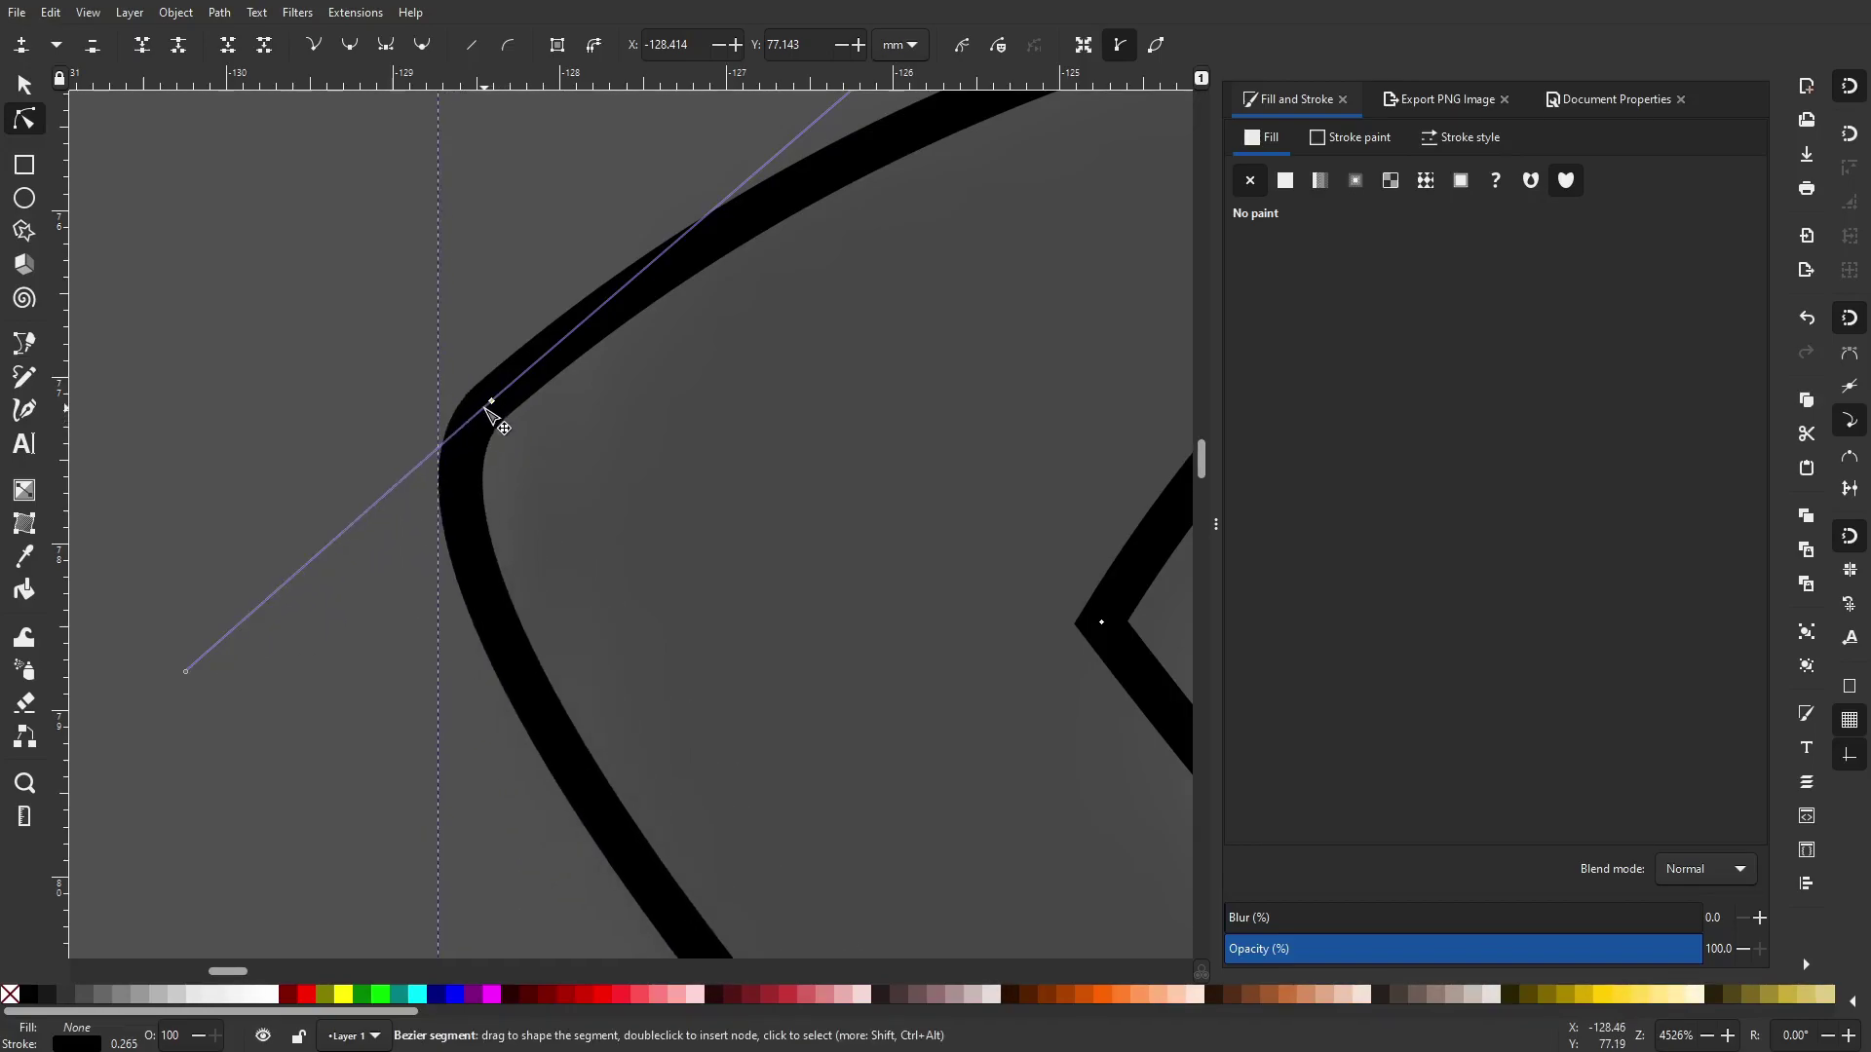
scroll(489, 411, "down", 4)
scroll(543, 396, "up", 3)
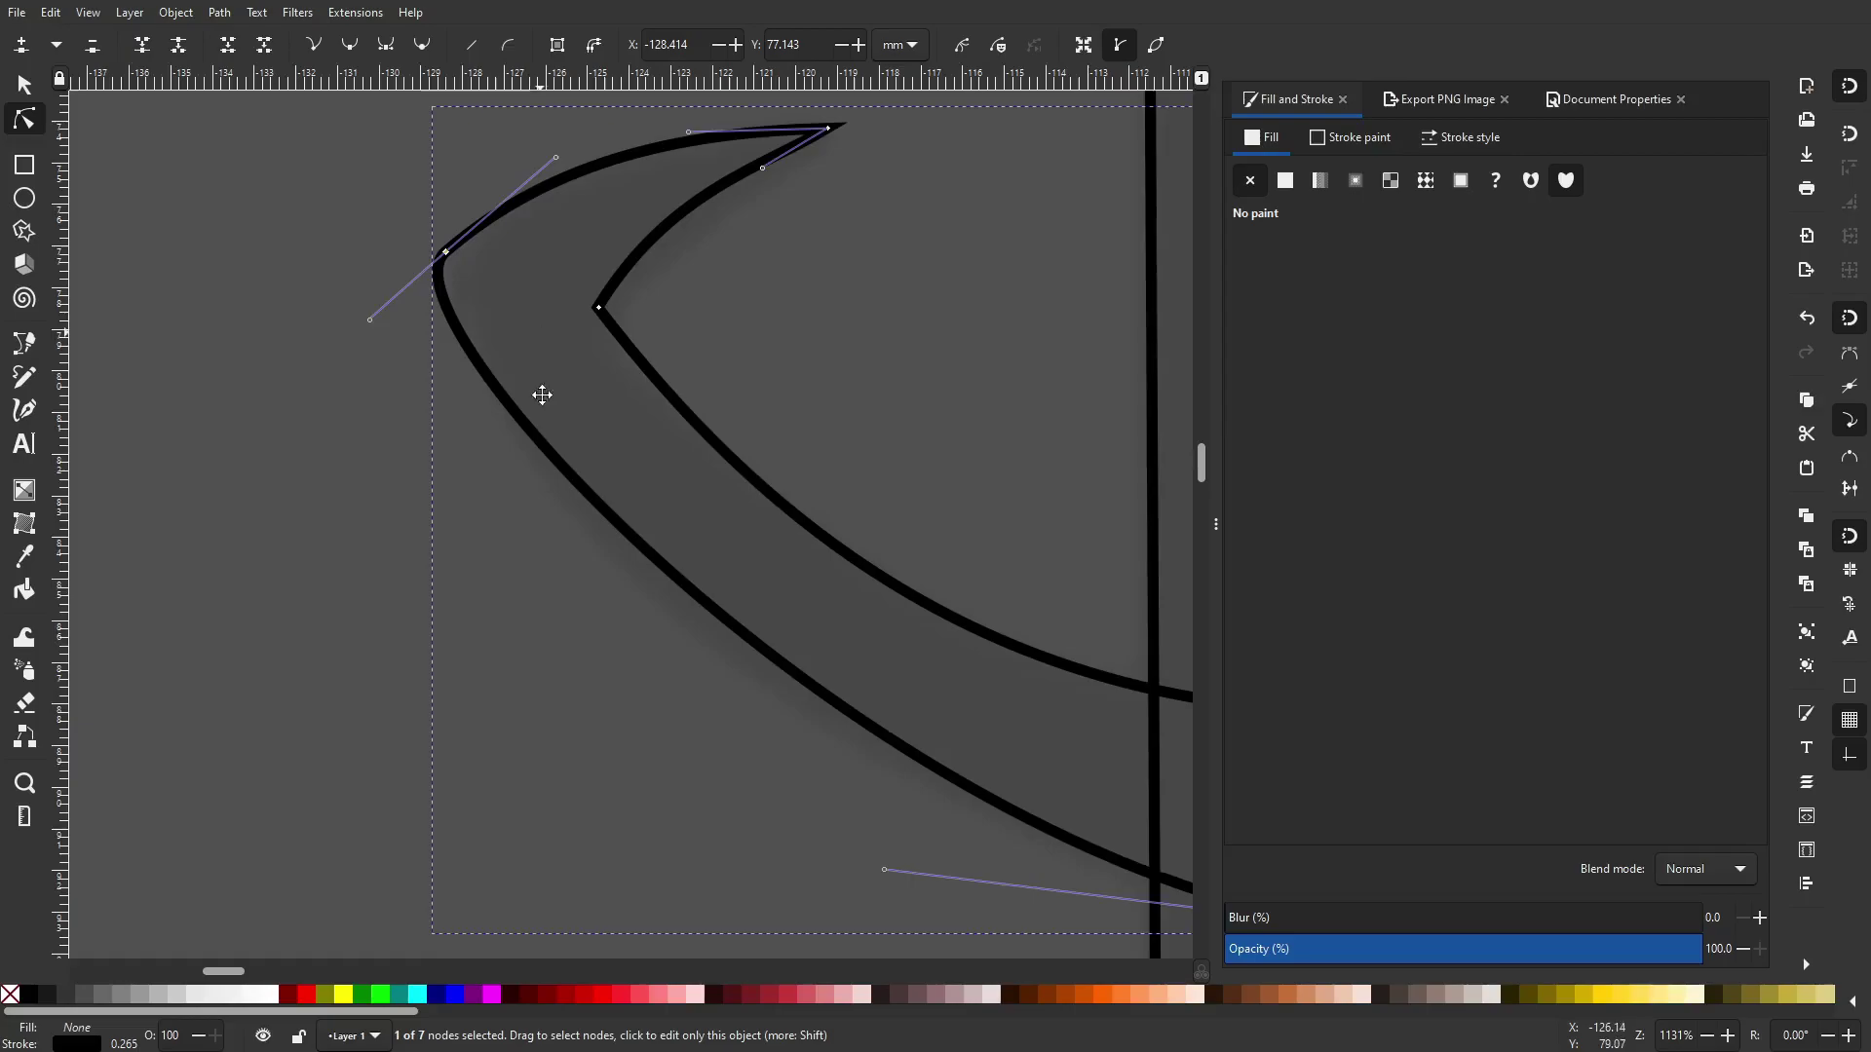
Fine-tune the curve of the hook's upper edge beside the rounded outer bend
left_click_drag(520, 330, 753, 518)
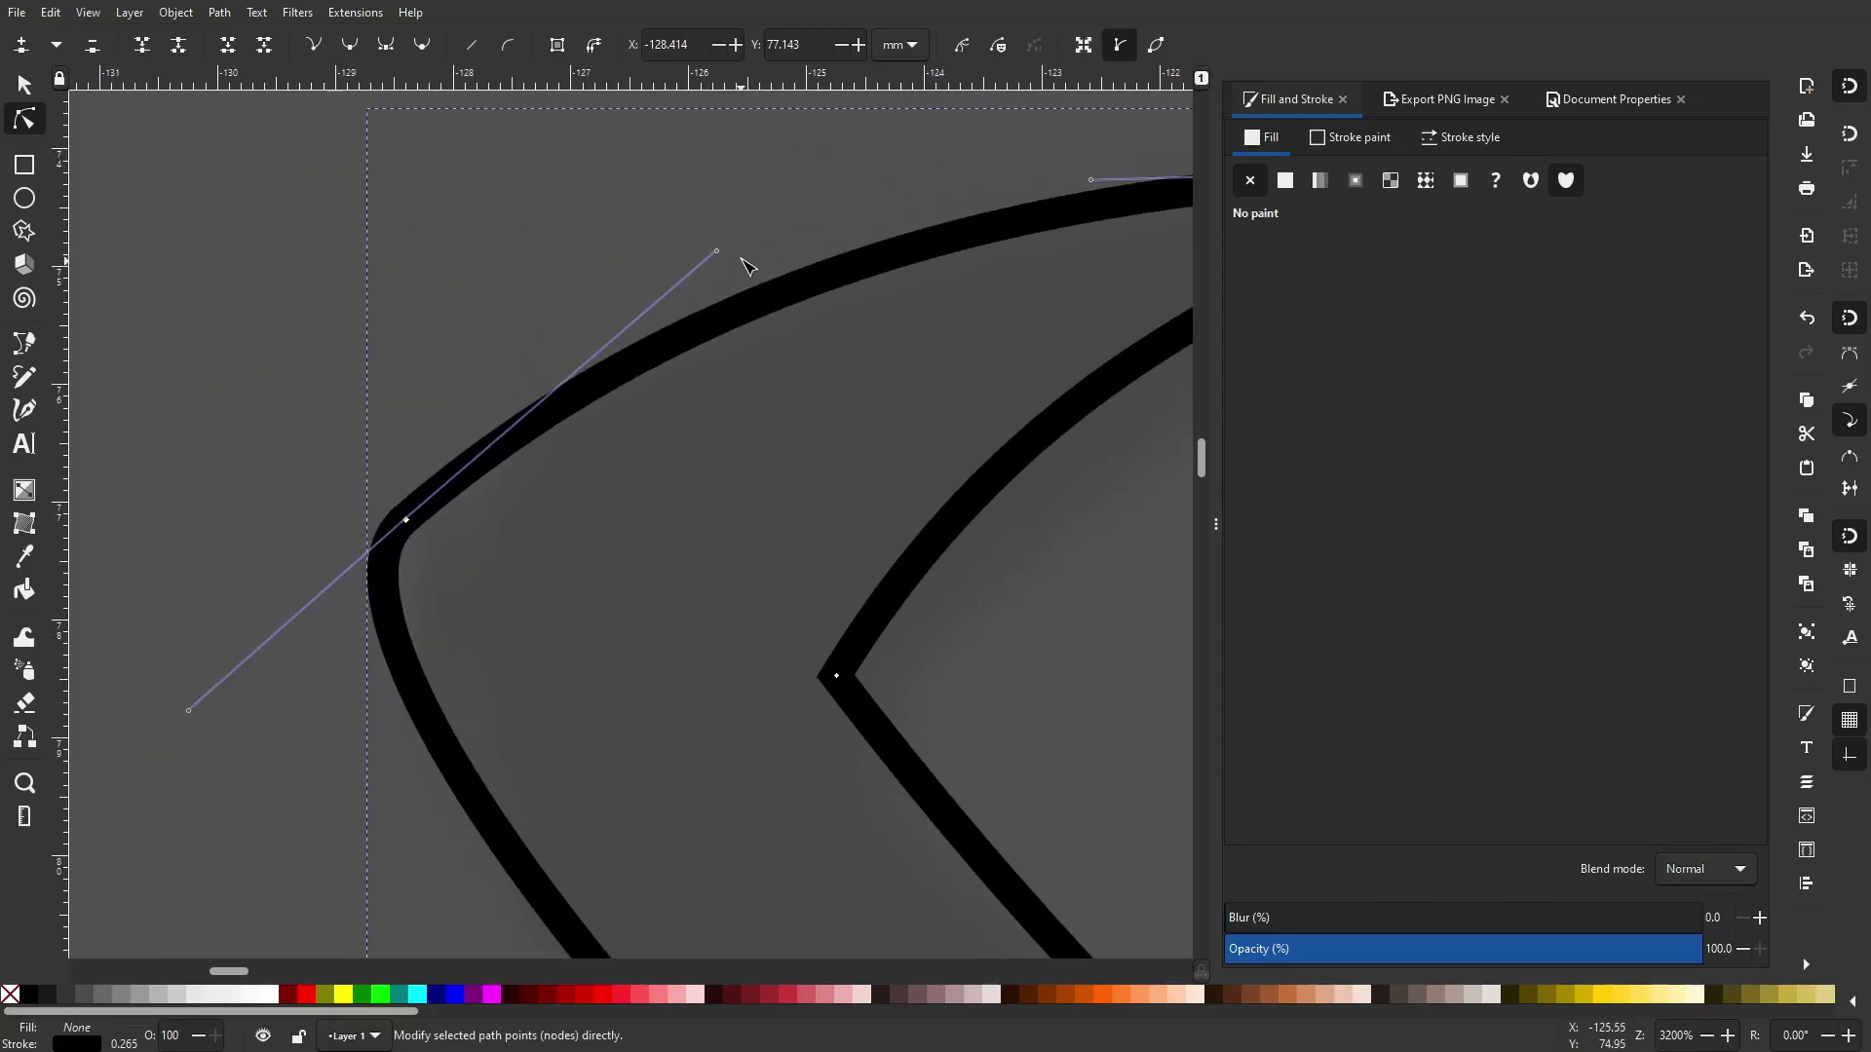
left_click_drag(738, 296, 728, 285)
left_click(698, 338)
scroll(710, 367, "down", 5)
scroll(835, 447, "up", 3)
scroll(830, 455, "down", 2)
Bend the crossbar's upper and lower edges between the first and second stems downward to follow the logo
left_click_drag(807, 351, 701, 485)
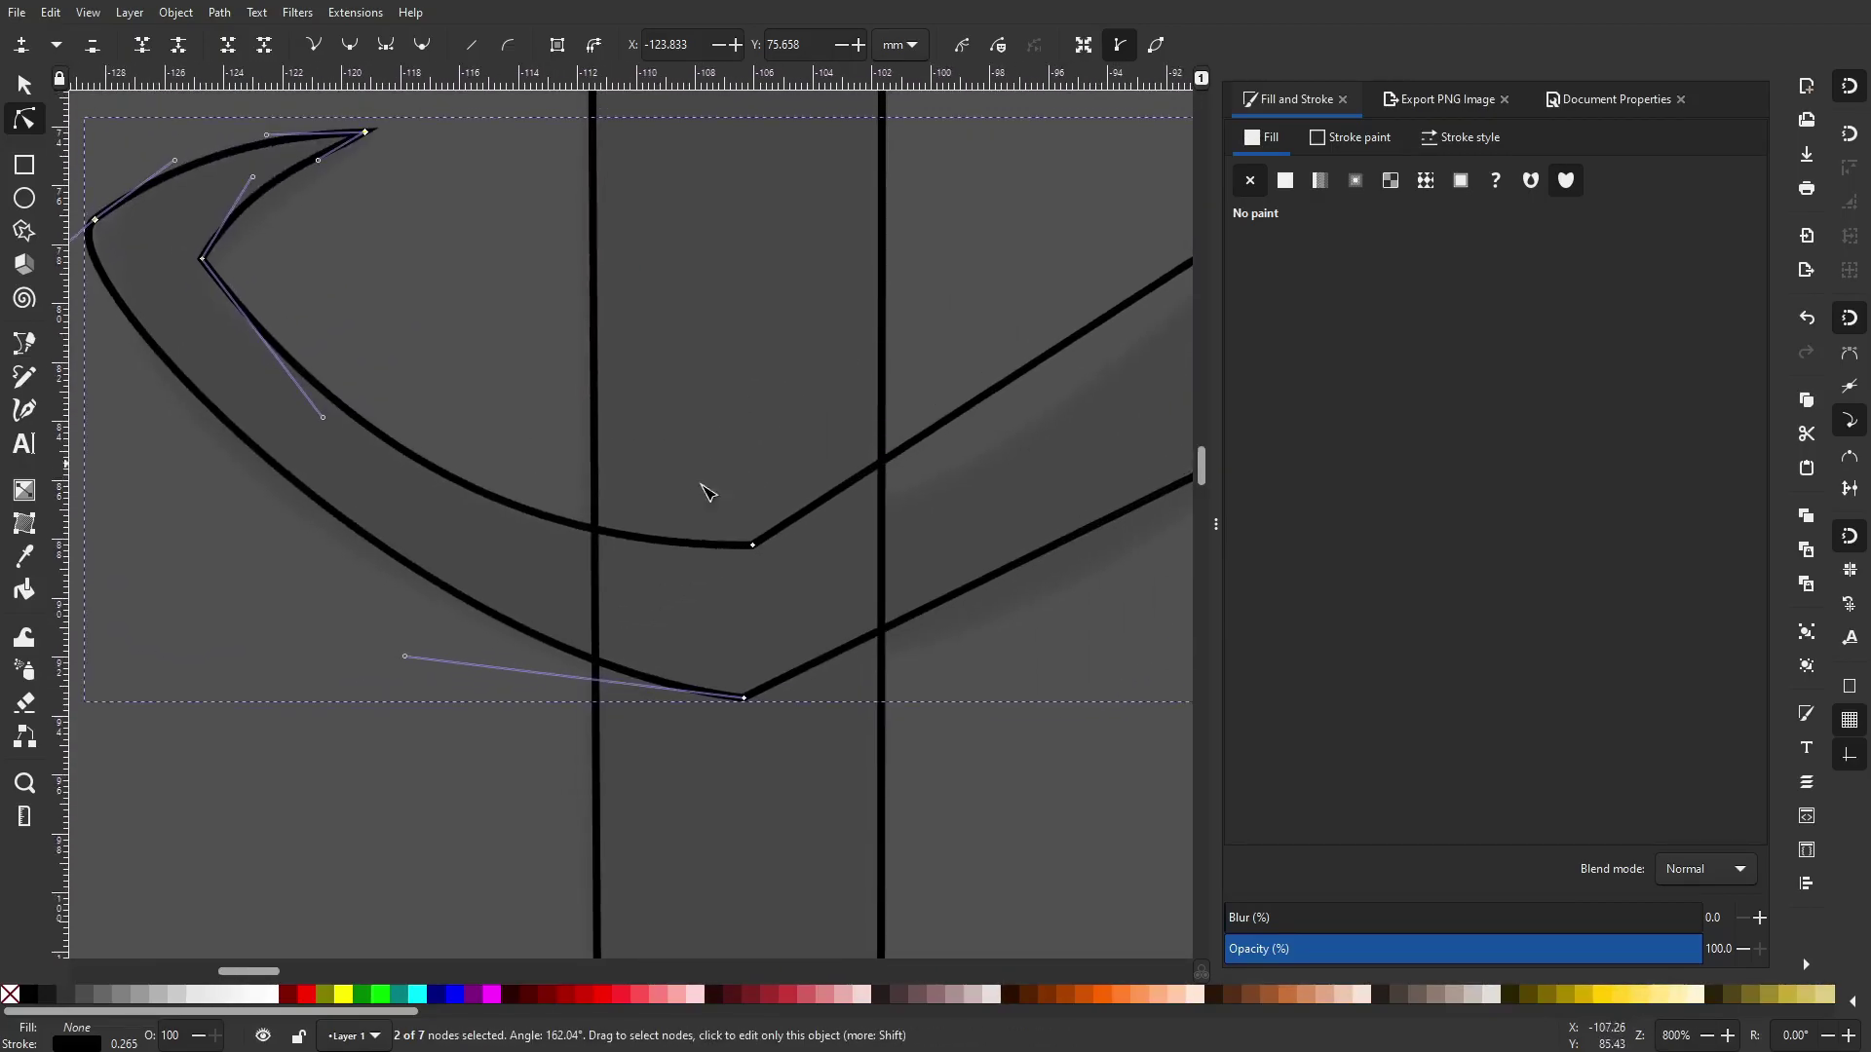
scroll(813, 444, "up", 2)
scroll(814, 444, "right", 5)
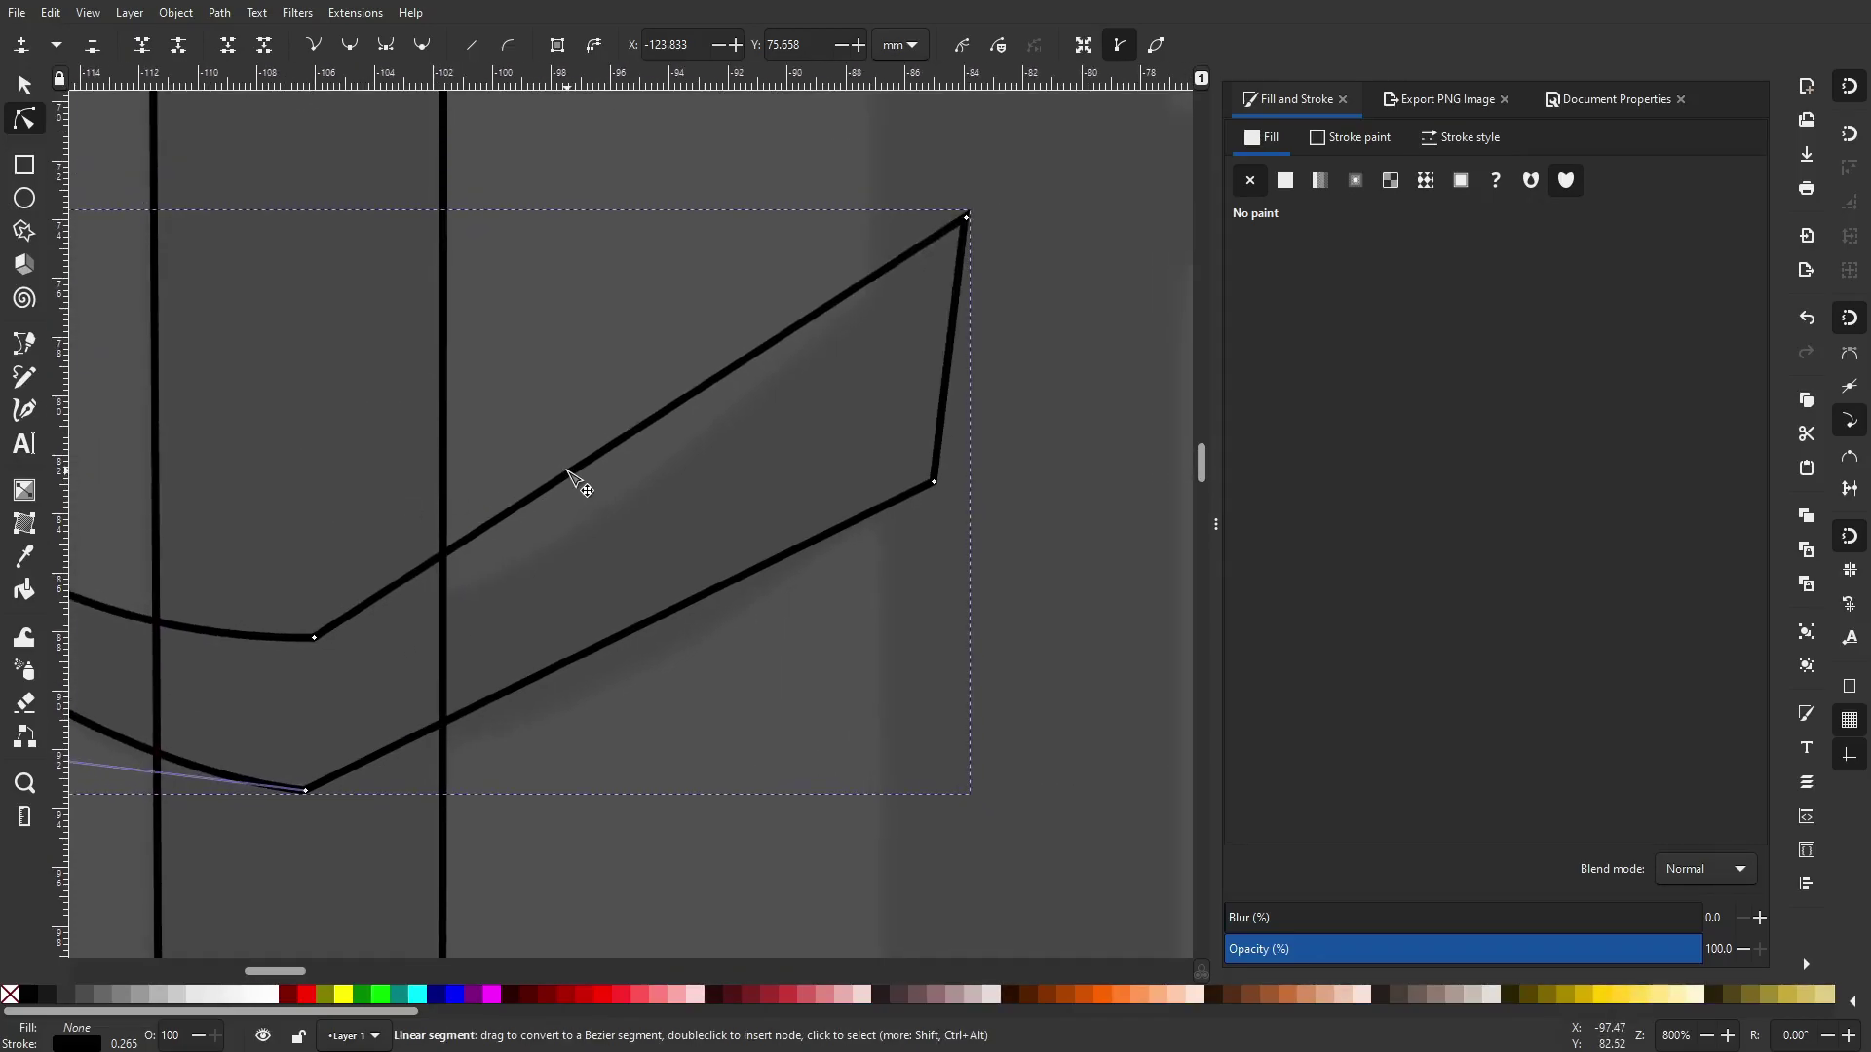
left_click_drag(573, 475, 597, 529)
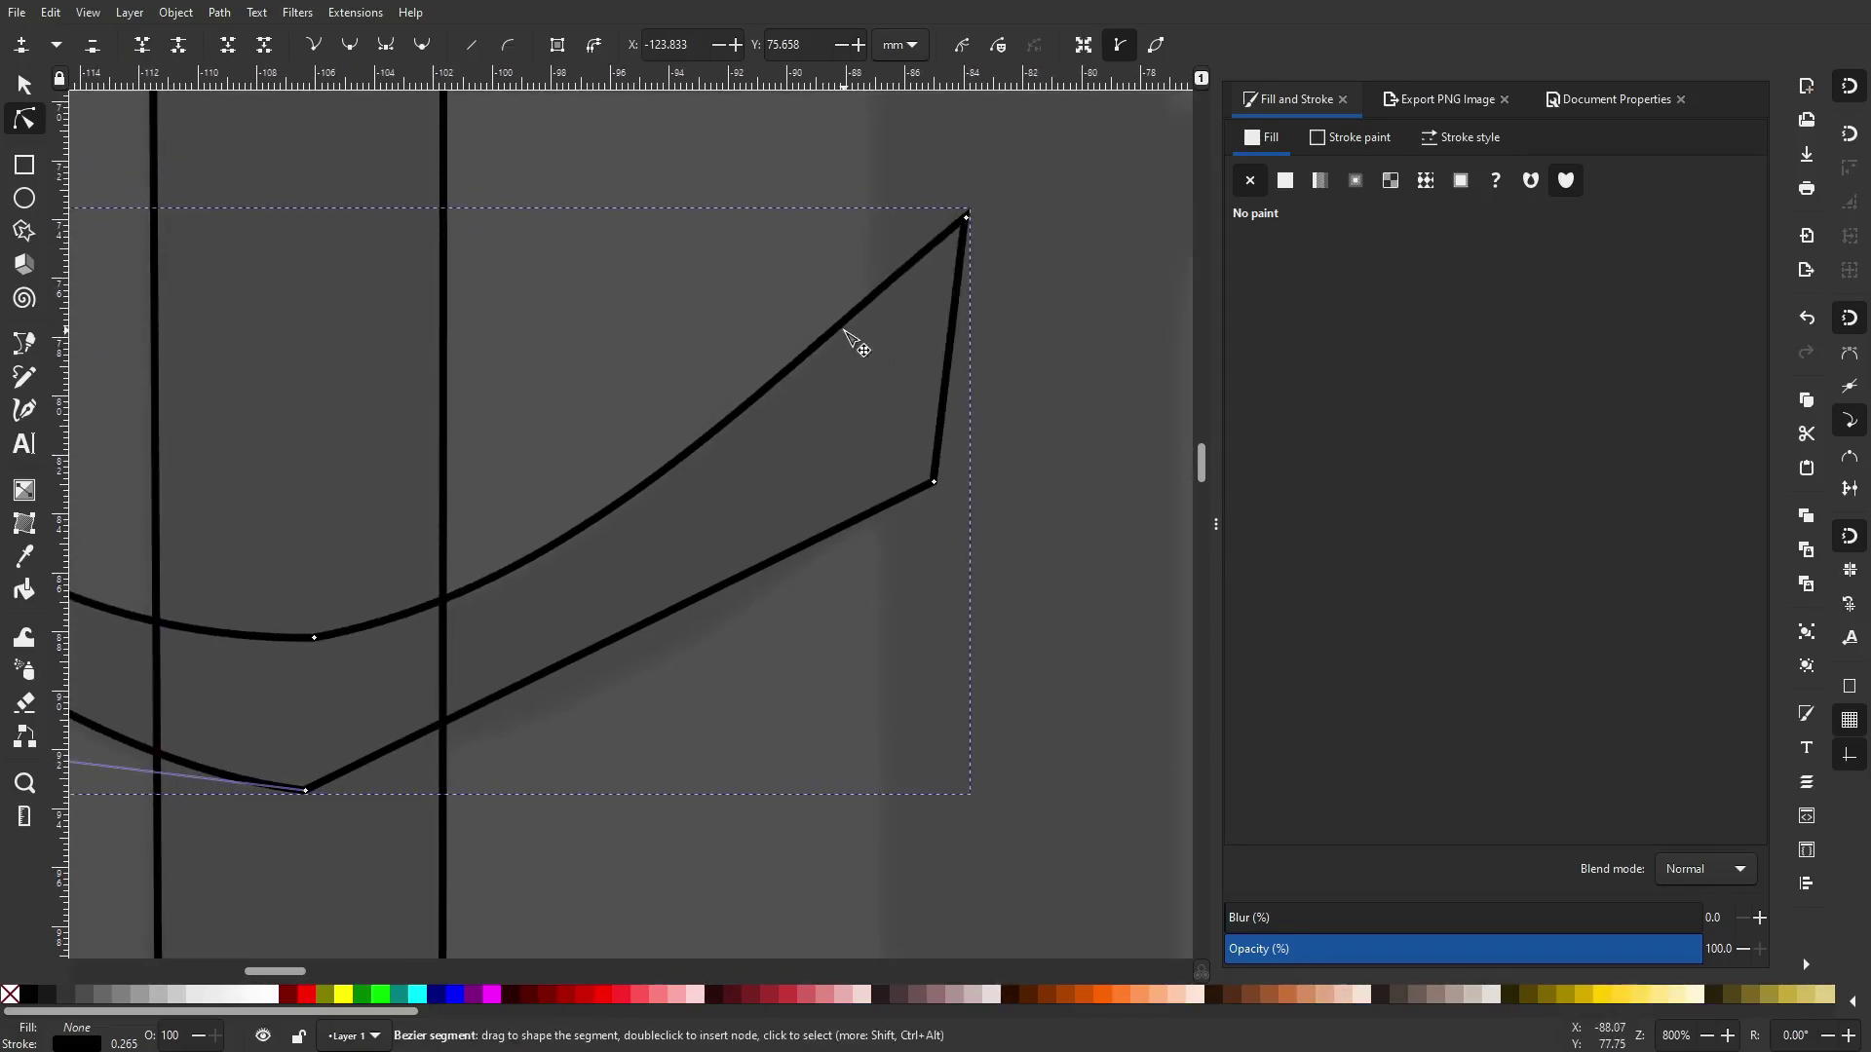
left_click_drag(847, 329, 851, 334)
mouse_move(610, 654)
left_mouse_down()
mouse_move(623, 704)
mouse_move(629, 666)
left_mouse_up()
left_click(934, 482)
scroll(952, 472, "down", 2)
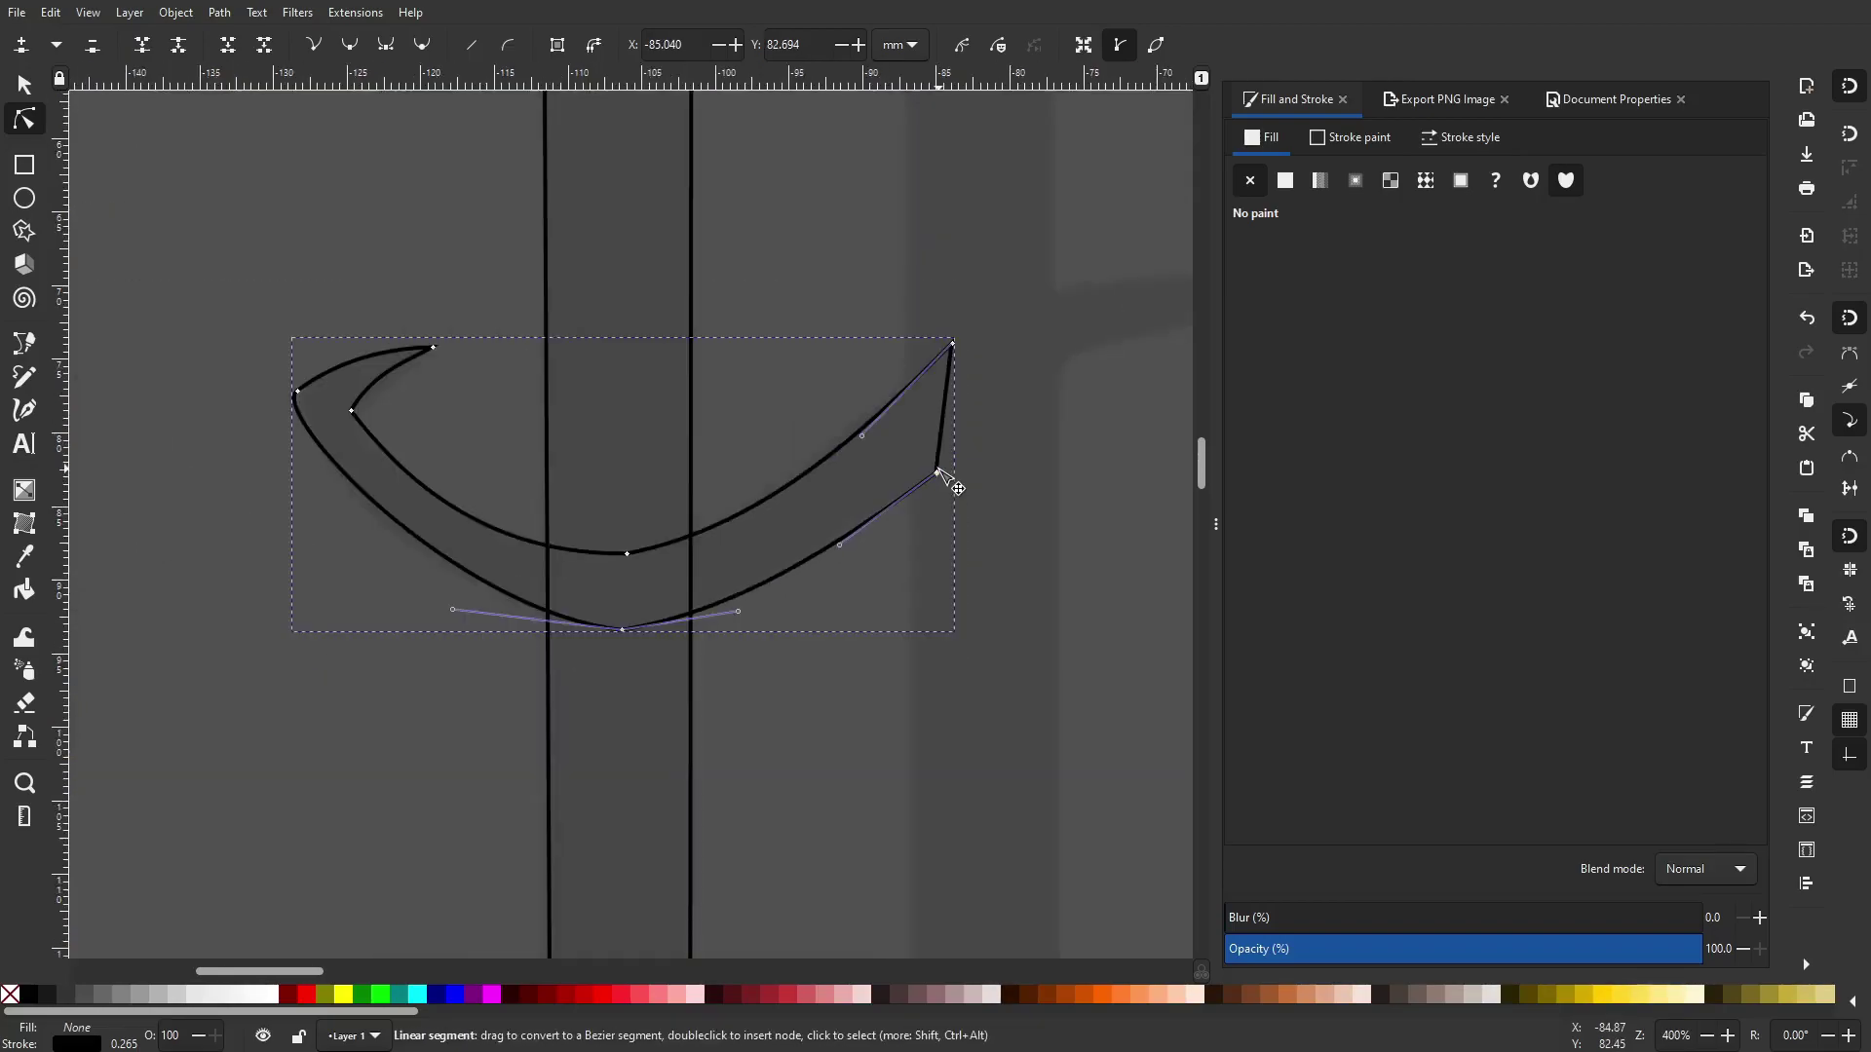
Examine the finished crossbar and stem outlines against the faded logo
scroll(179, 223, "left", 2)
left_click(37, 88)
left_click(460, 259)
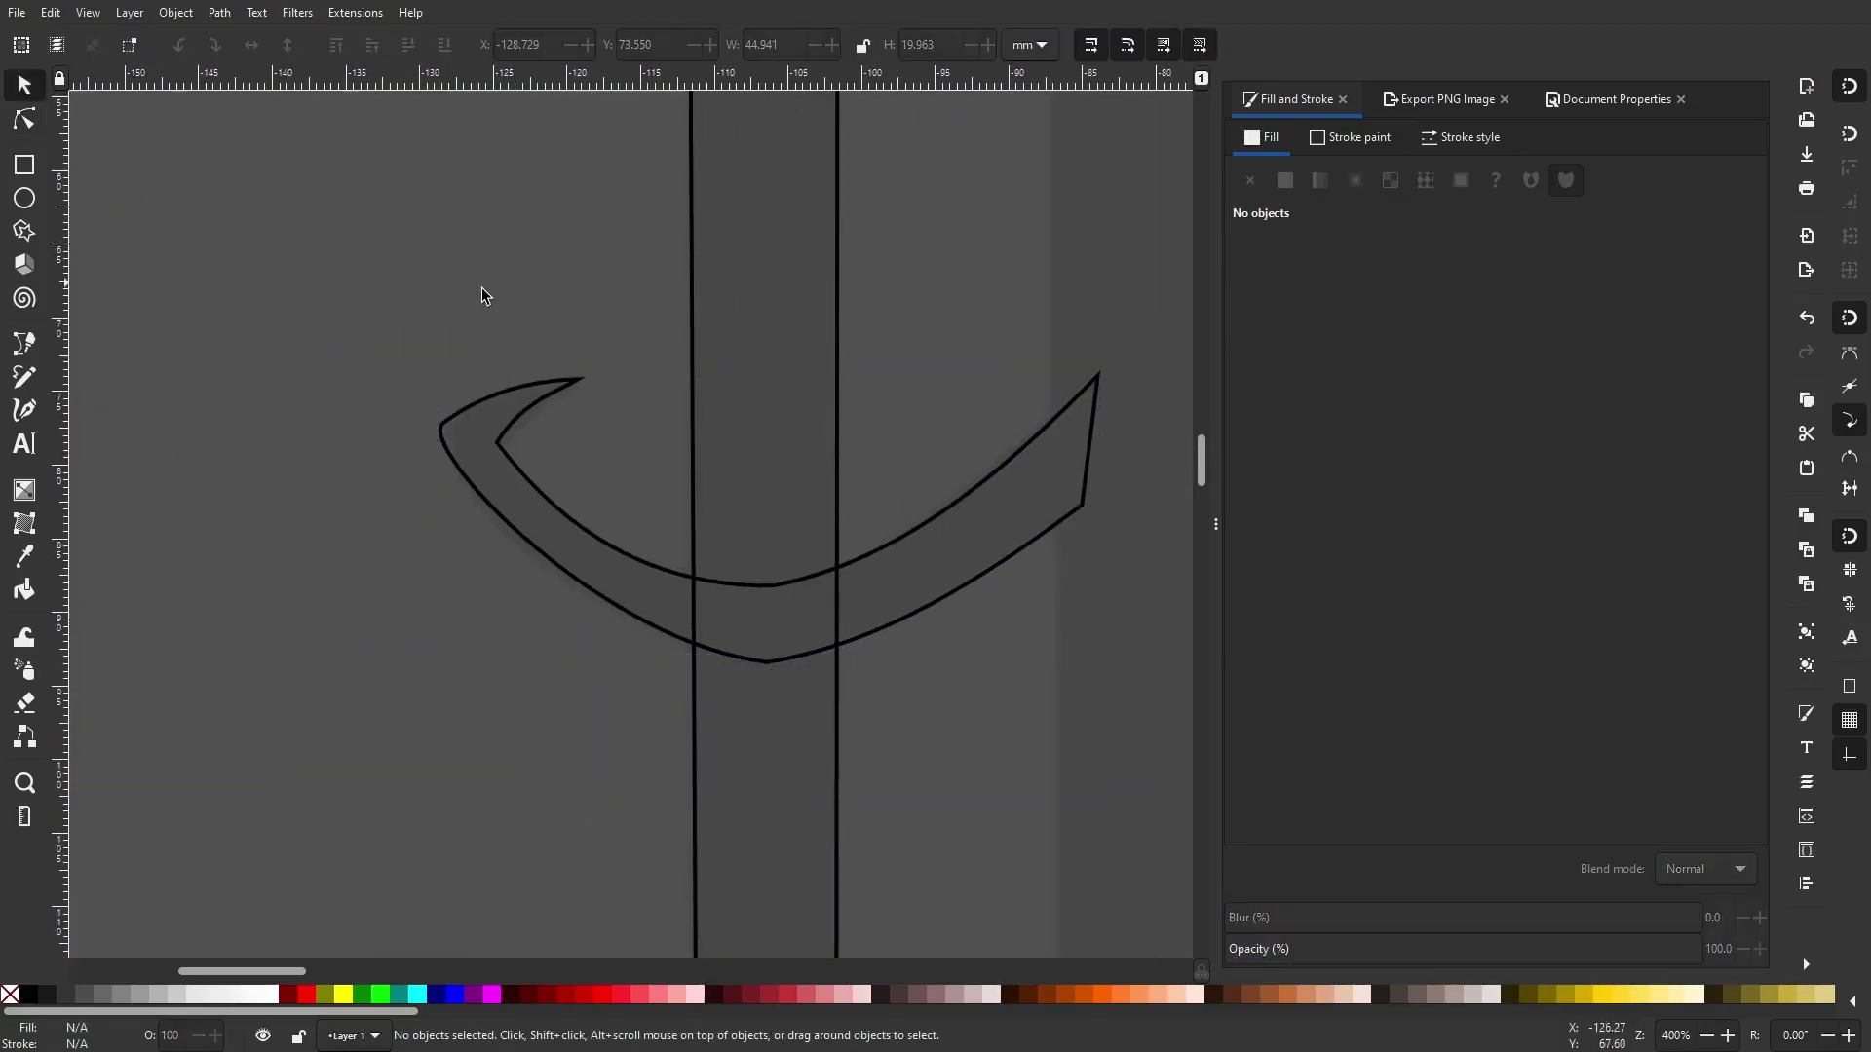
scroll(585, 322, "right", 2)
scroll(585, 321, "down", 1)
scroll(739, 500, "down", 4)
left_click_drag(823, 727, 533, 284)
scroll(688, 482, "up", 2)
scroll(770, 421, "right", 1)
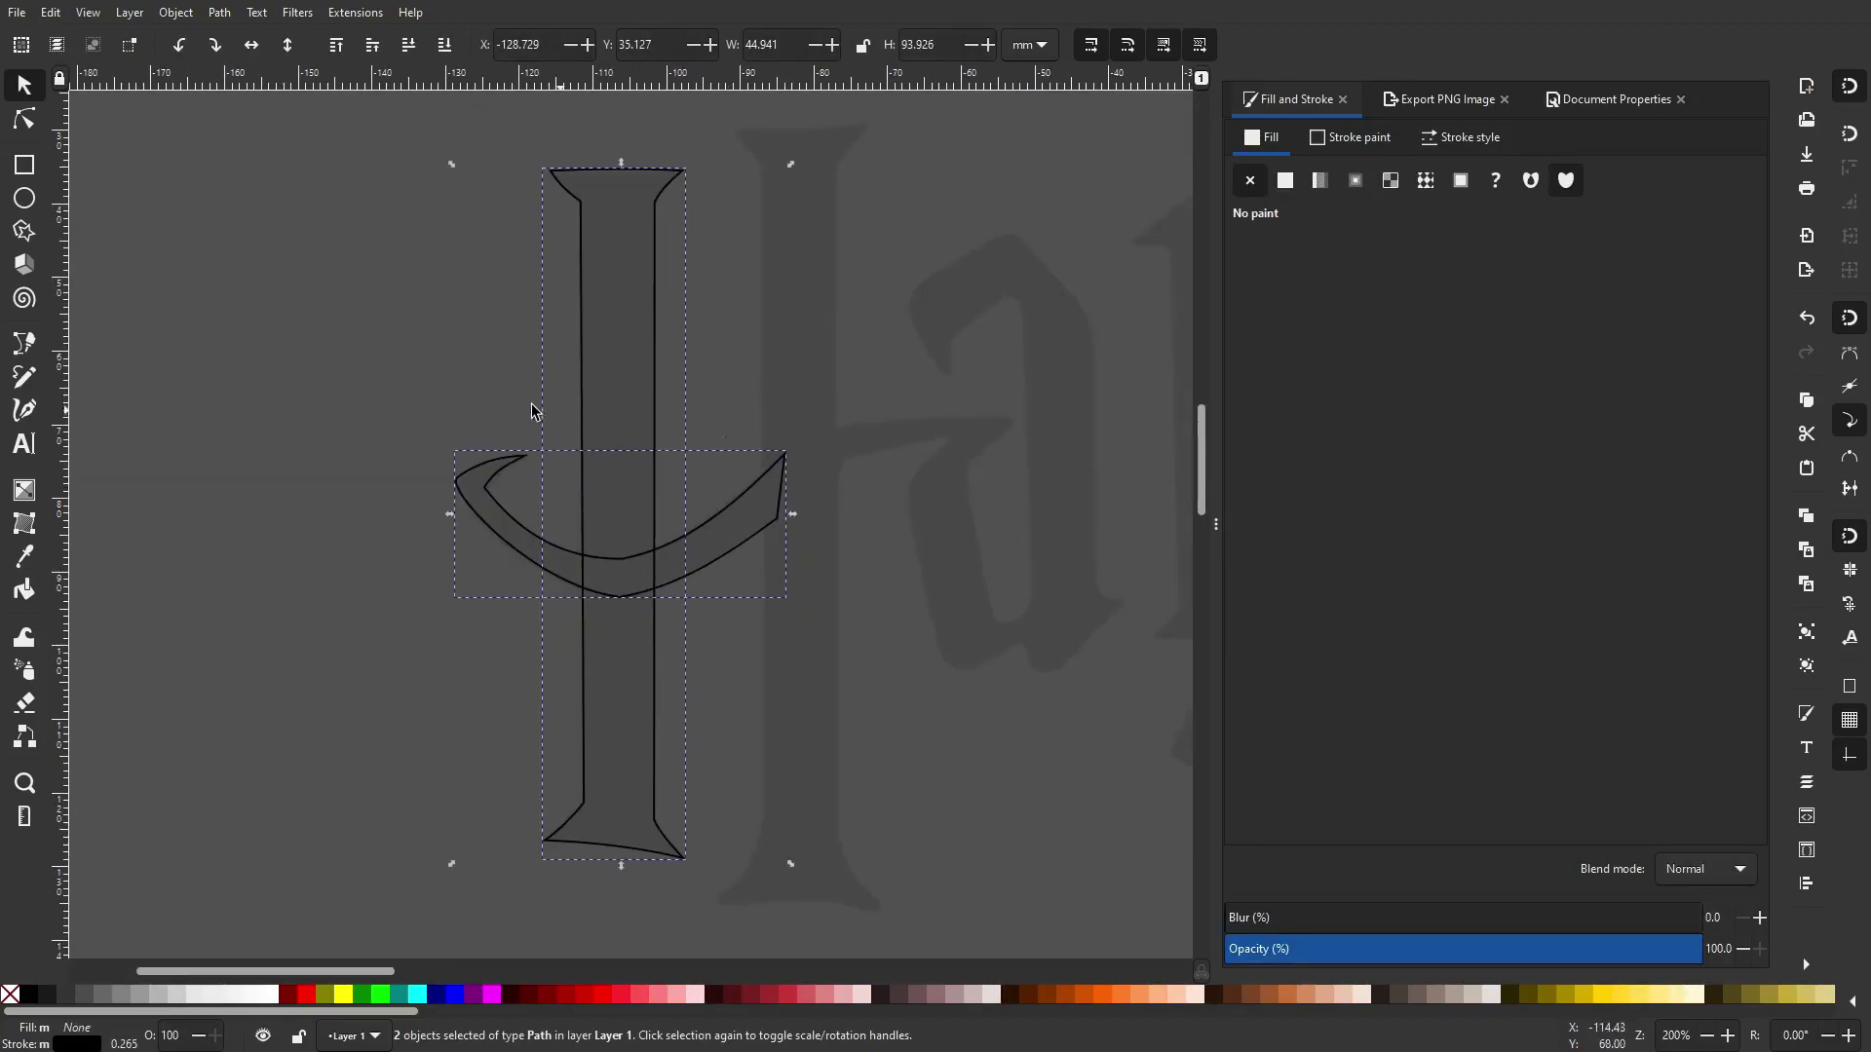
Remove the stroke from the H's stem and give it a flat black fill
left_click(532, 404)
left_click(653, 452)
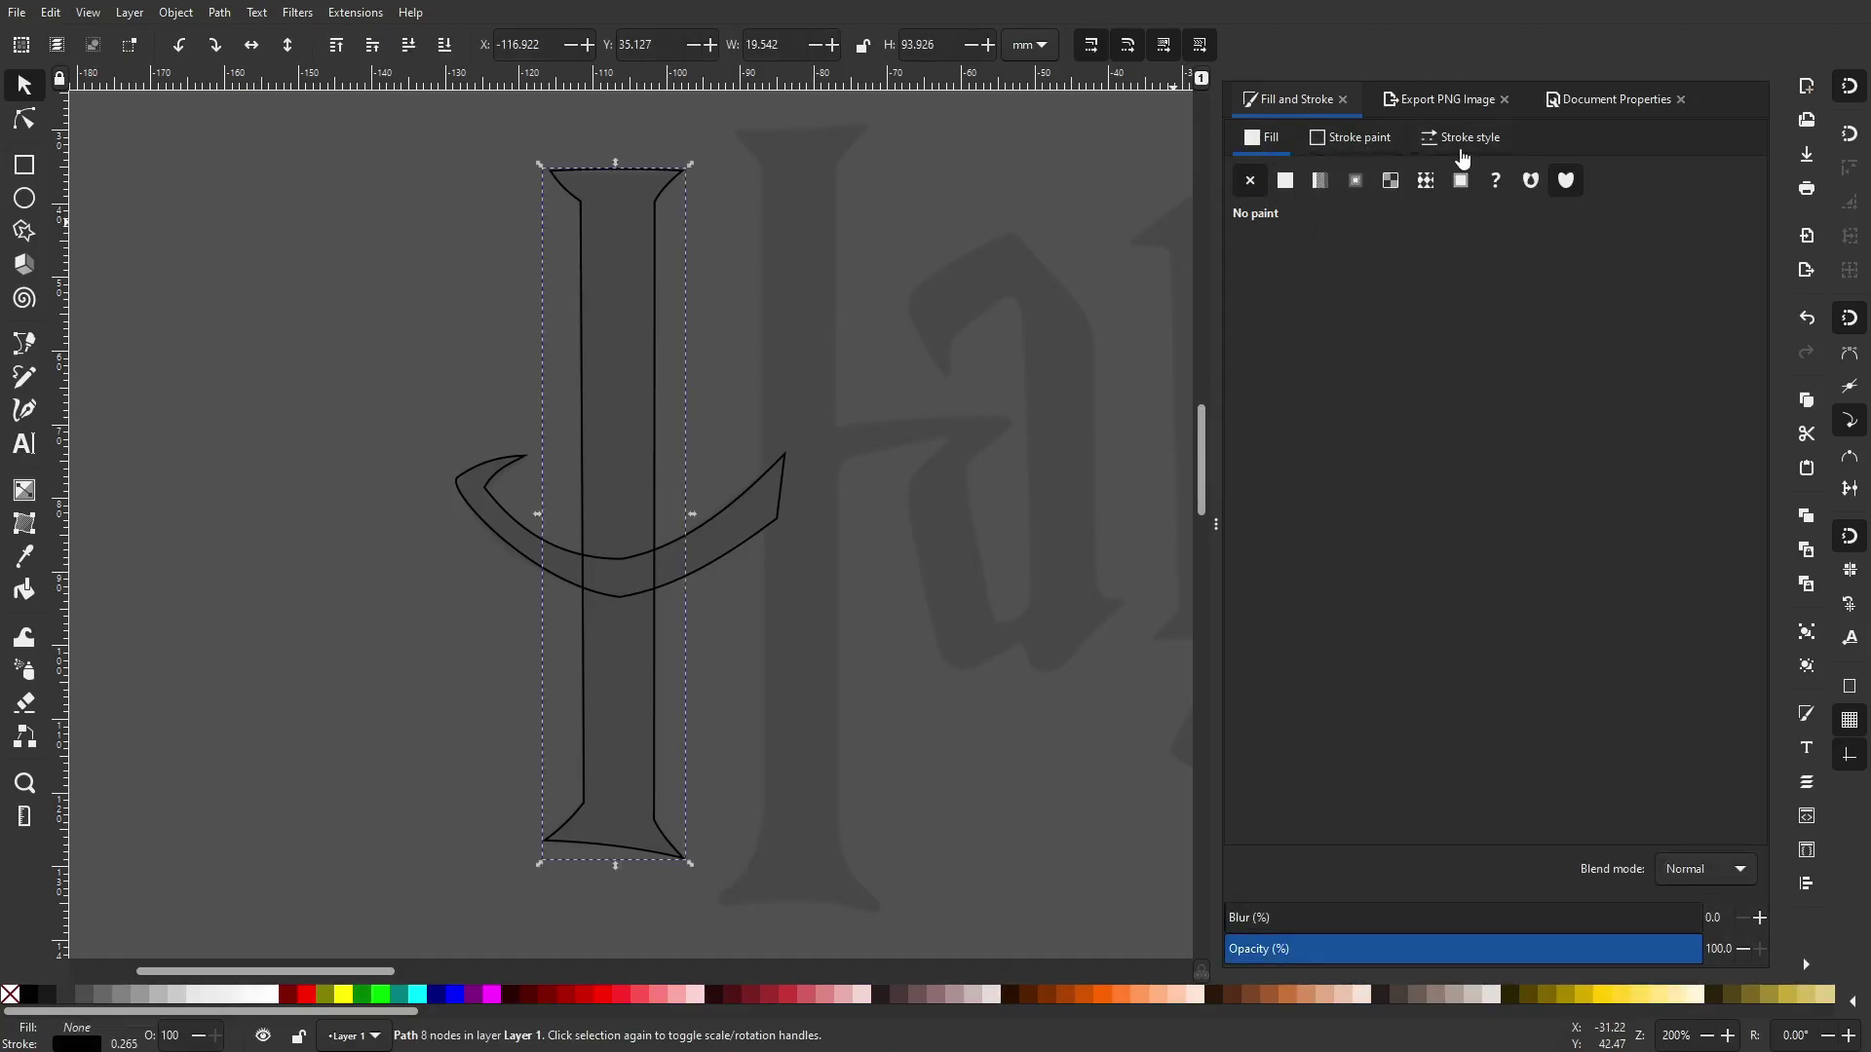
left_click(1357, 146)
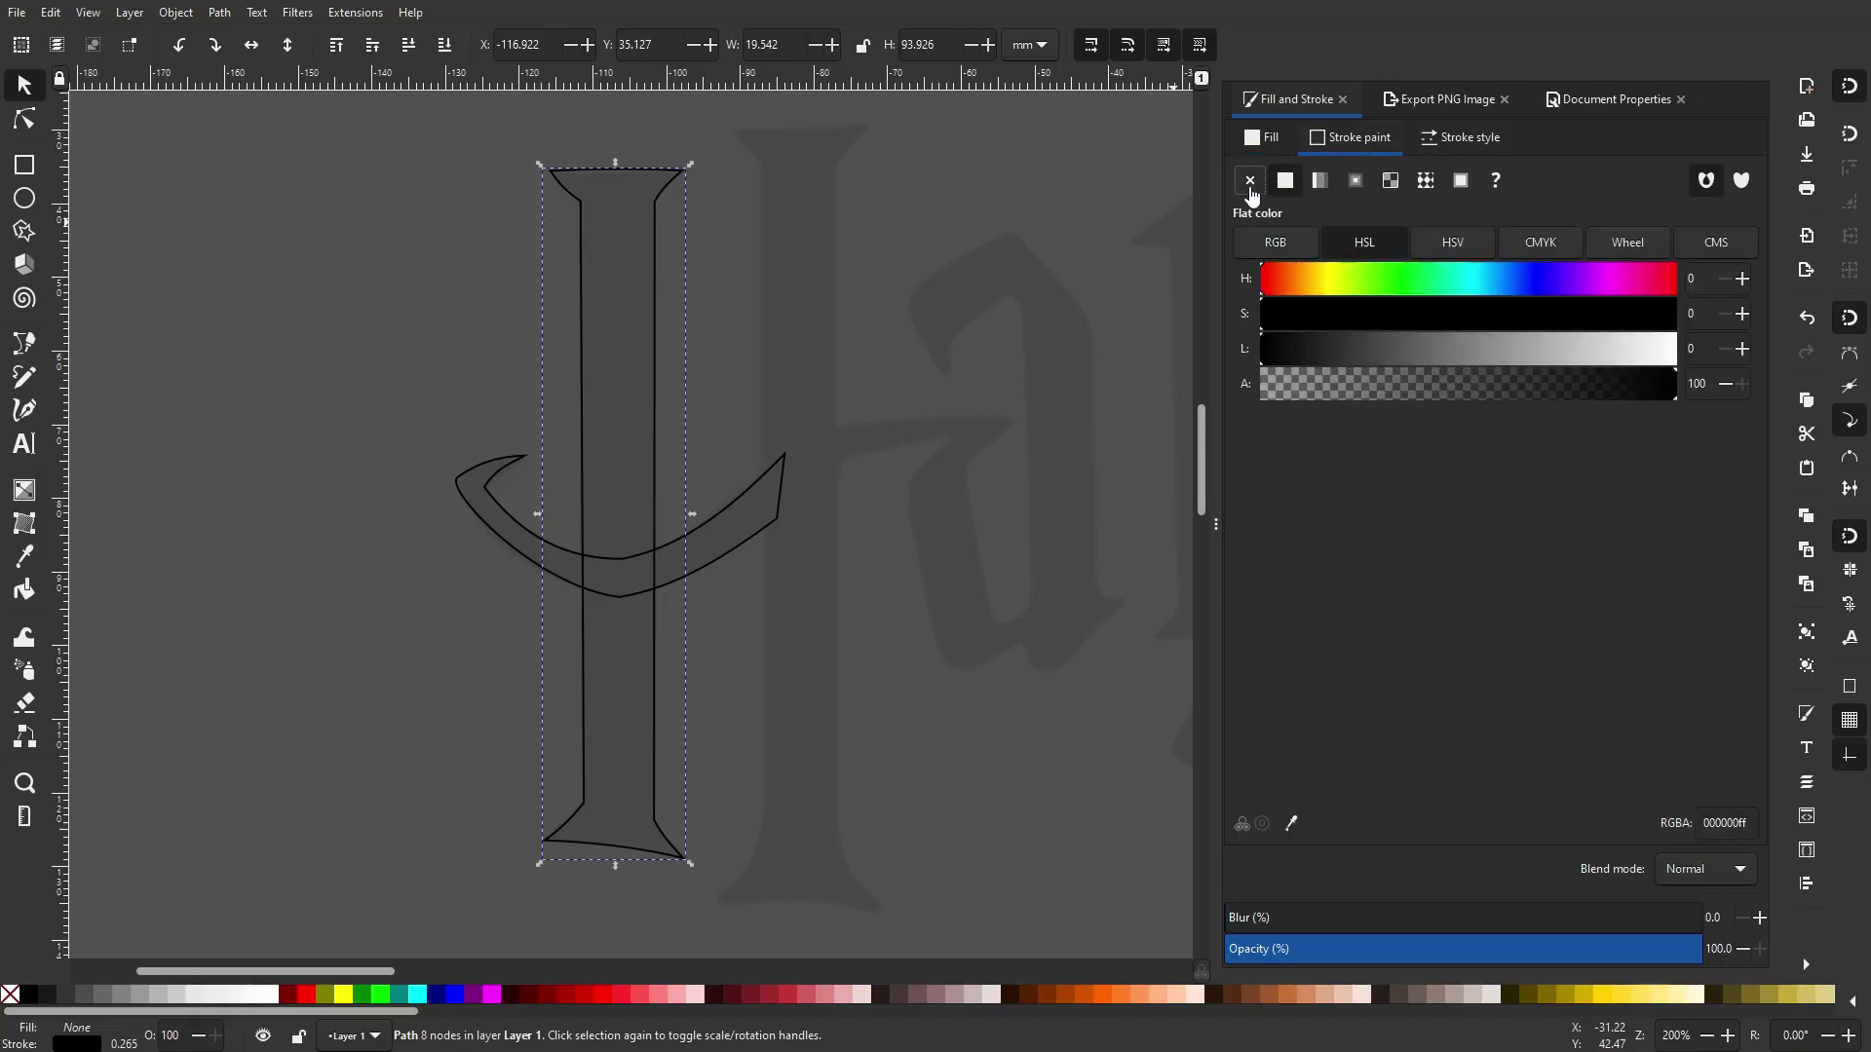
left_click(1250, 187)
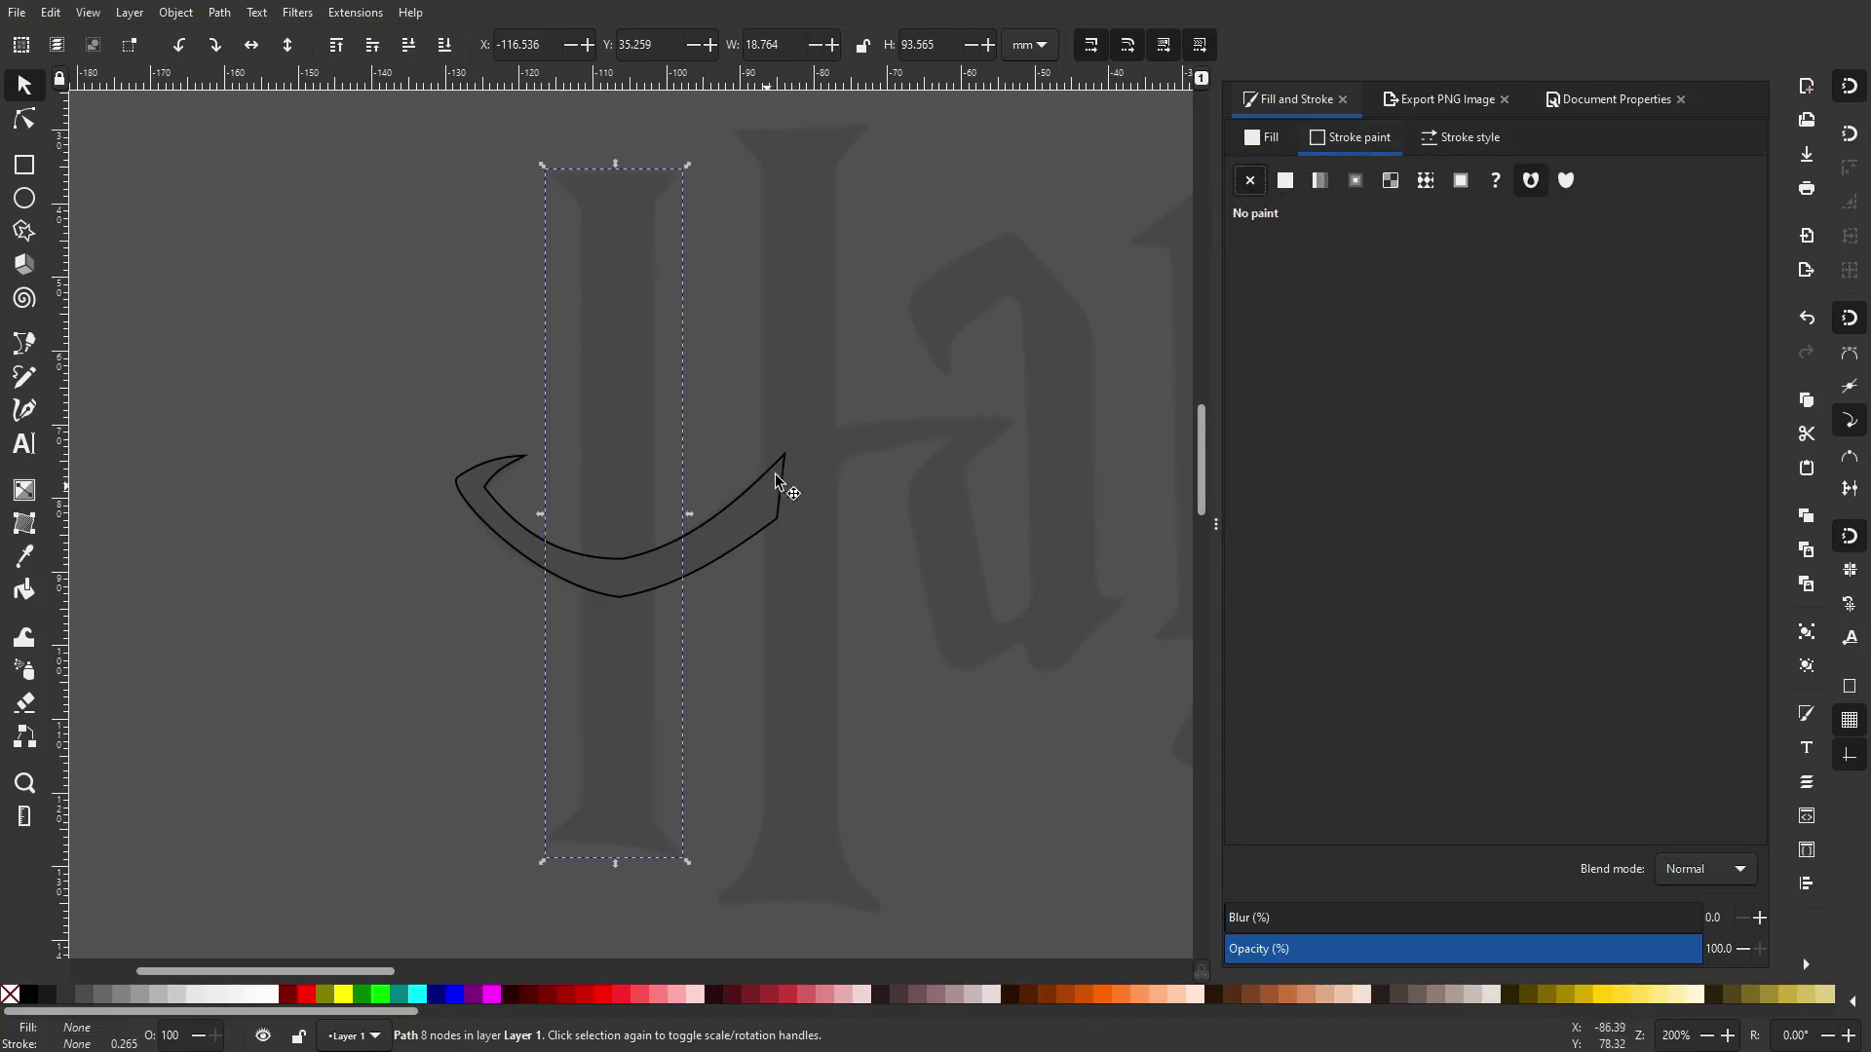
left_click(1277, 144)
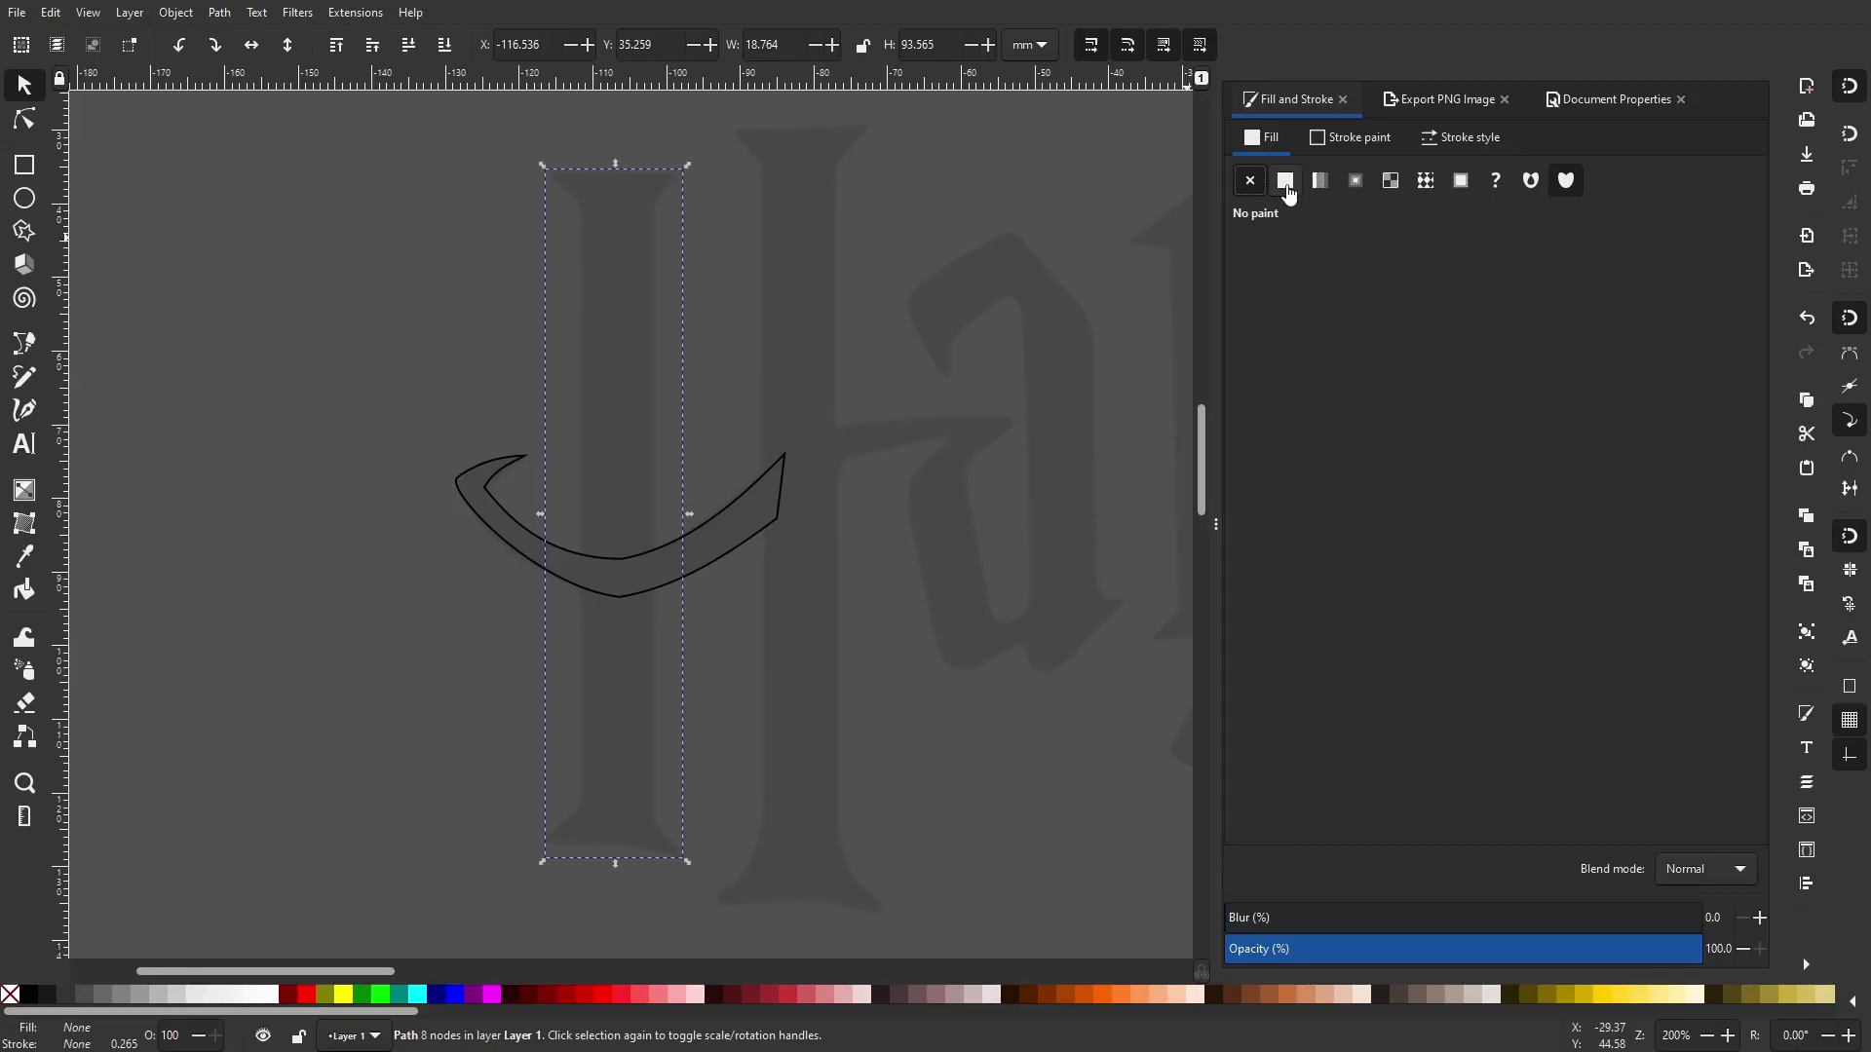
left_click(1286, 186)
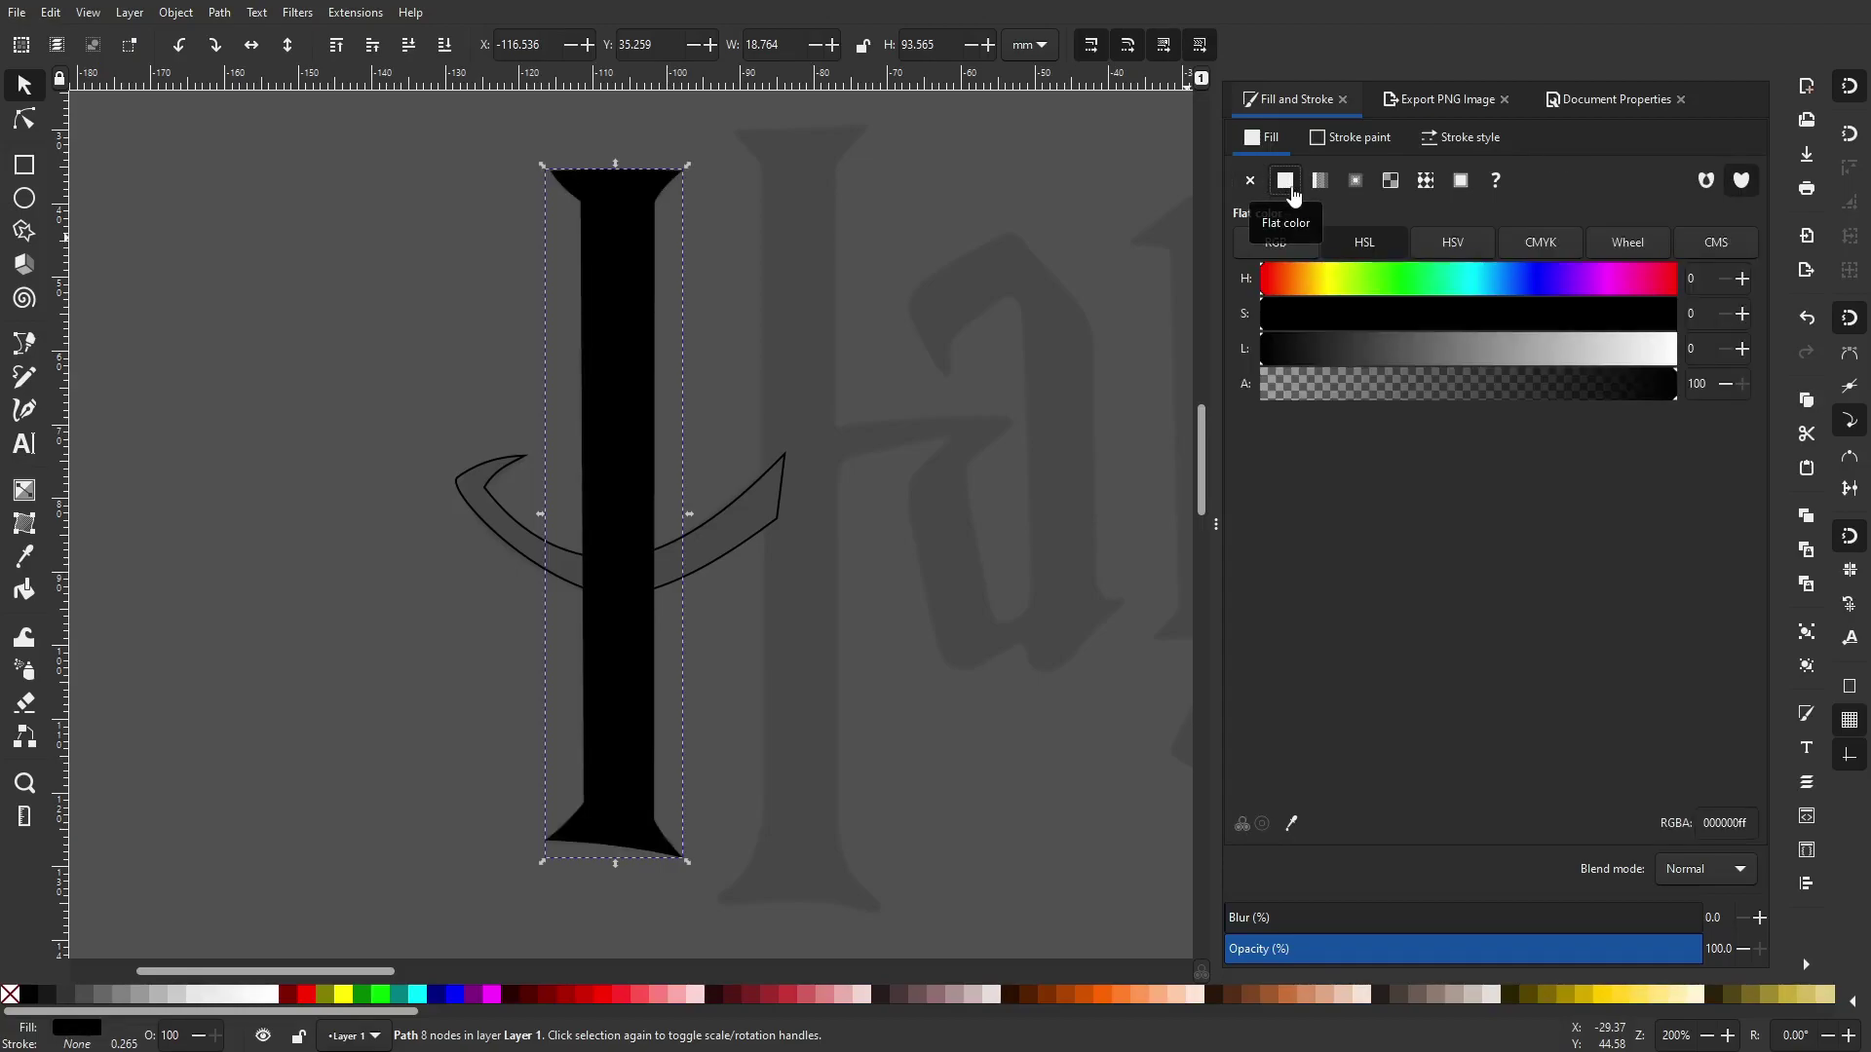
left_click(723, 307)
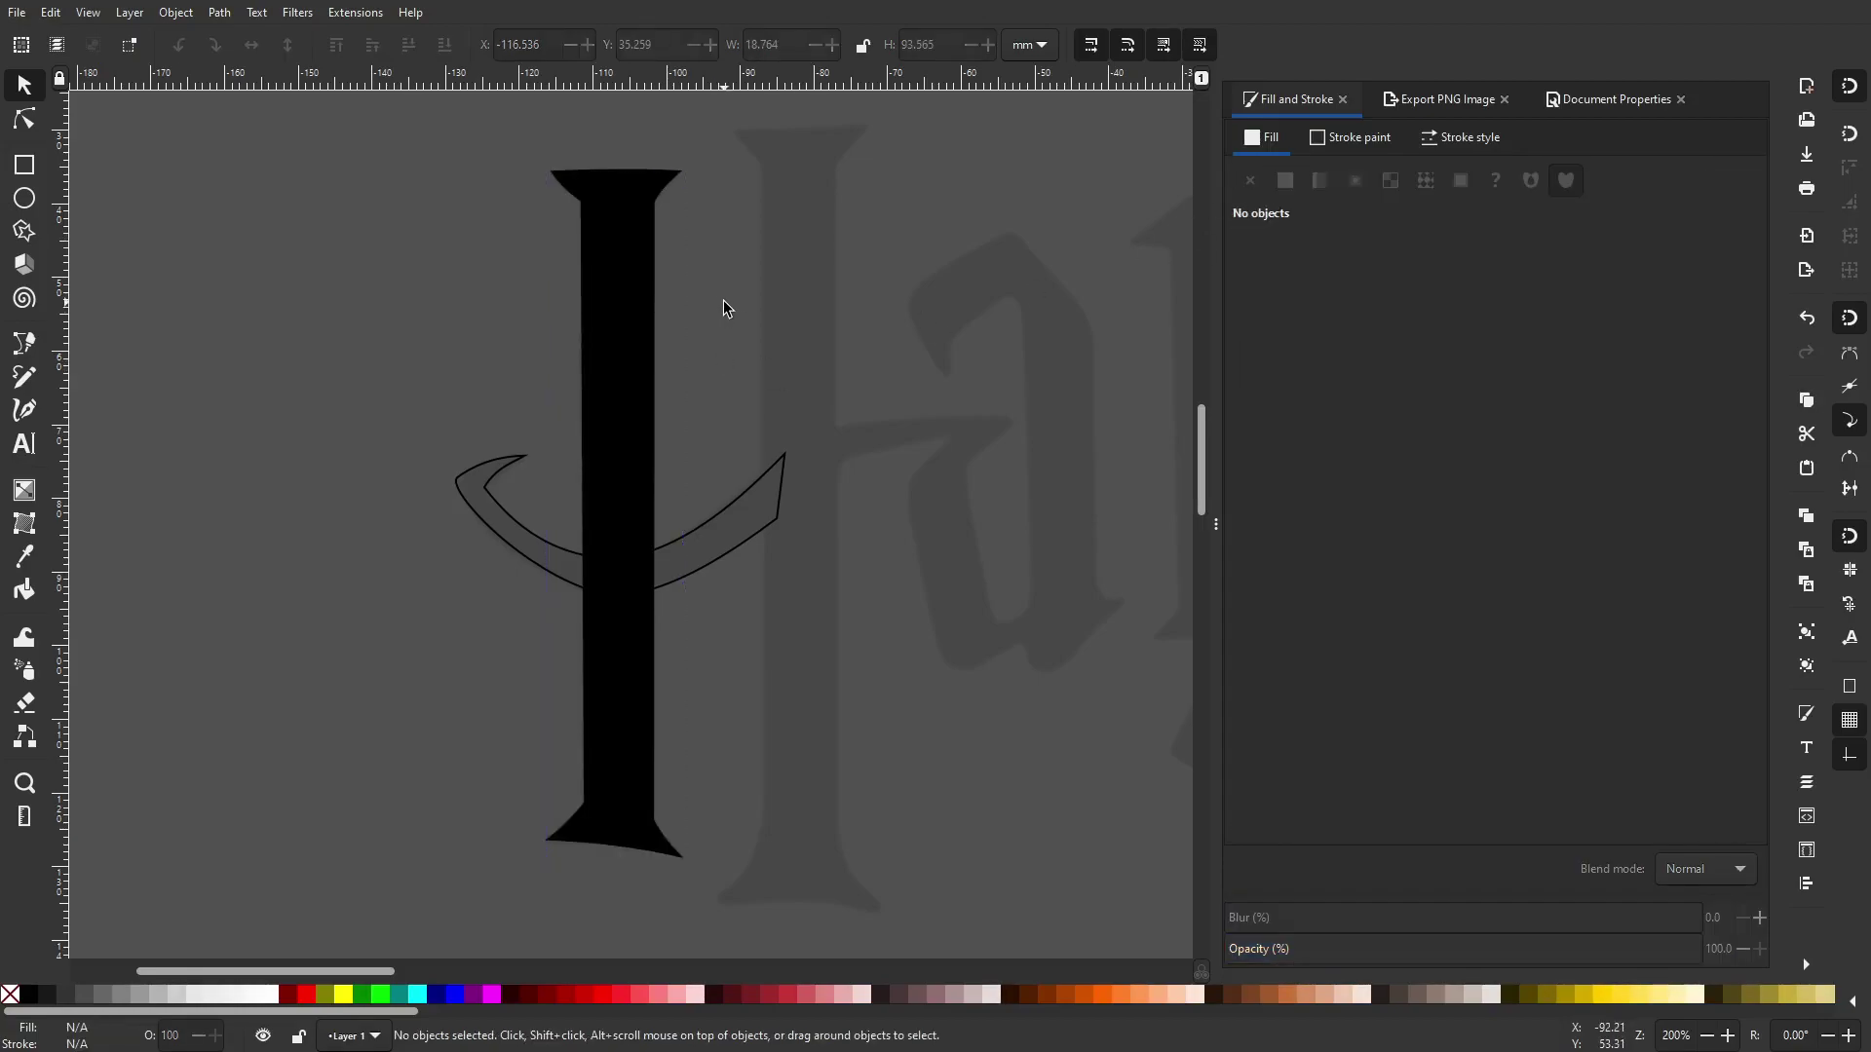
Remove the stroke from the hooked crossbar and give it a flat black fill
left_click(738, 555)
left_click(1321, 135)
left_click(1249, 185)
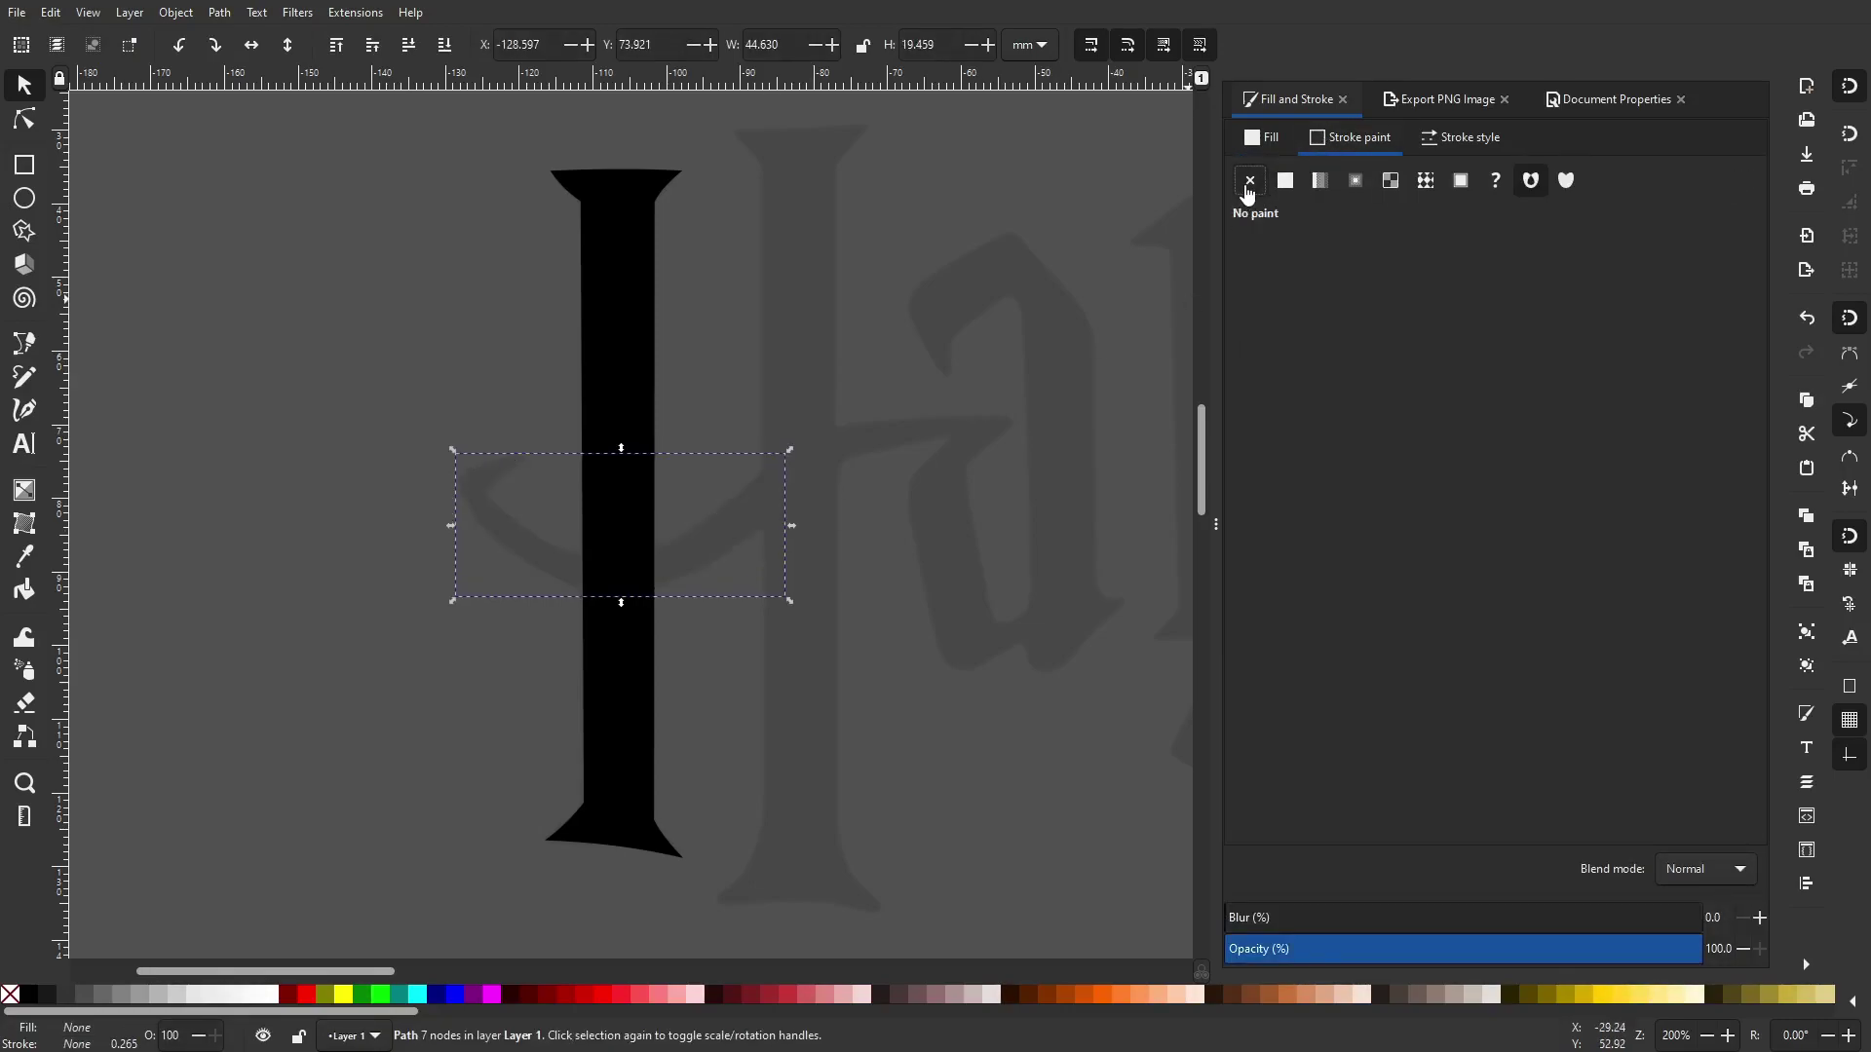
left_click(1259, 151)
left_click(1287, 182)
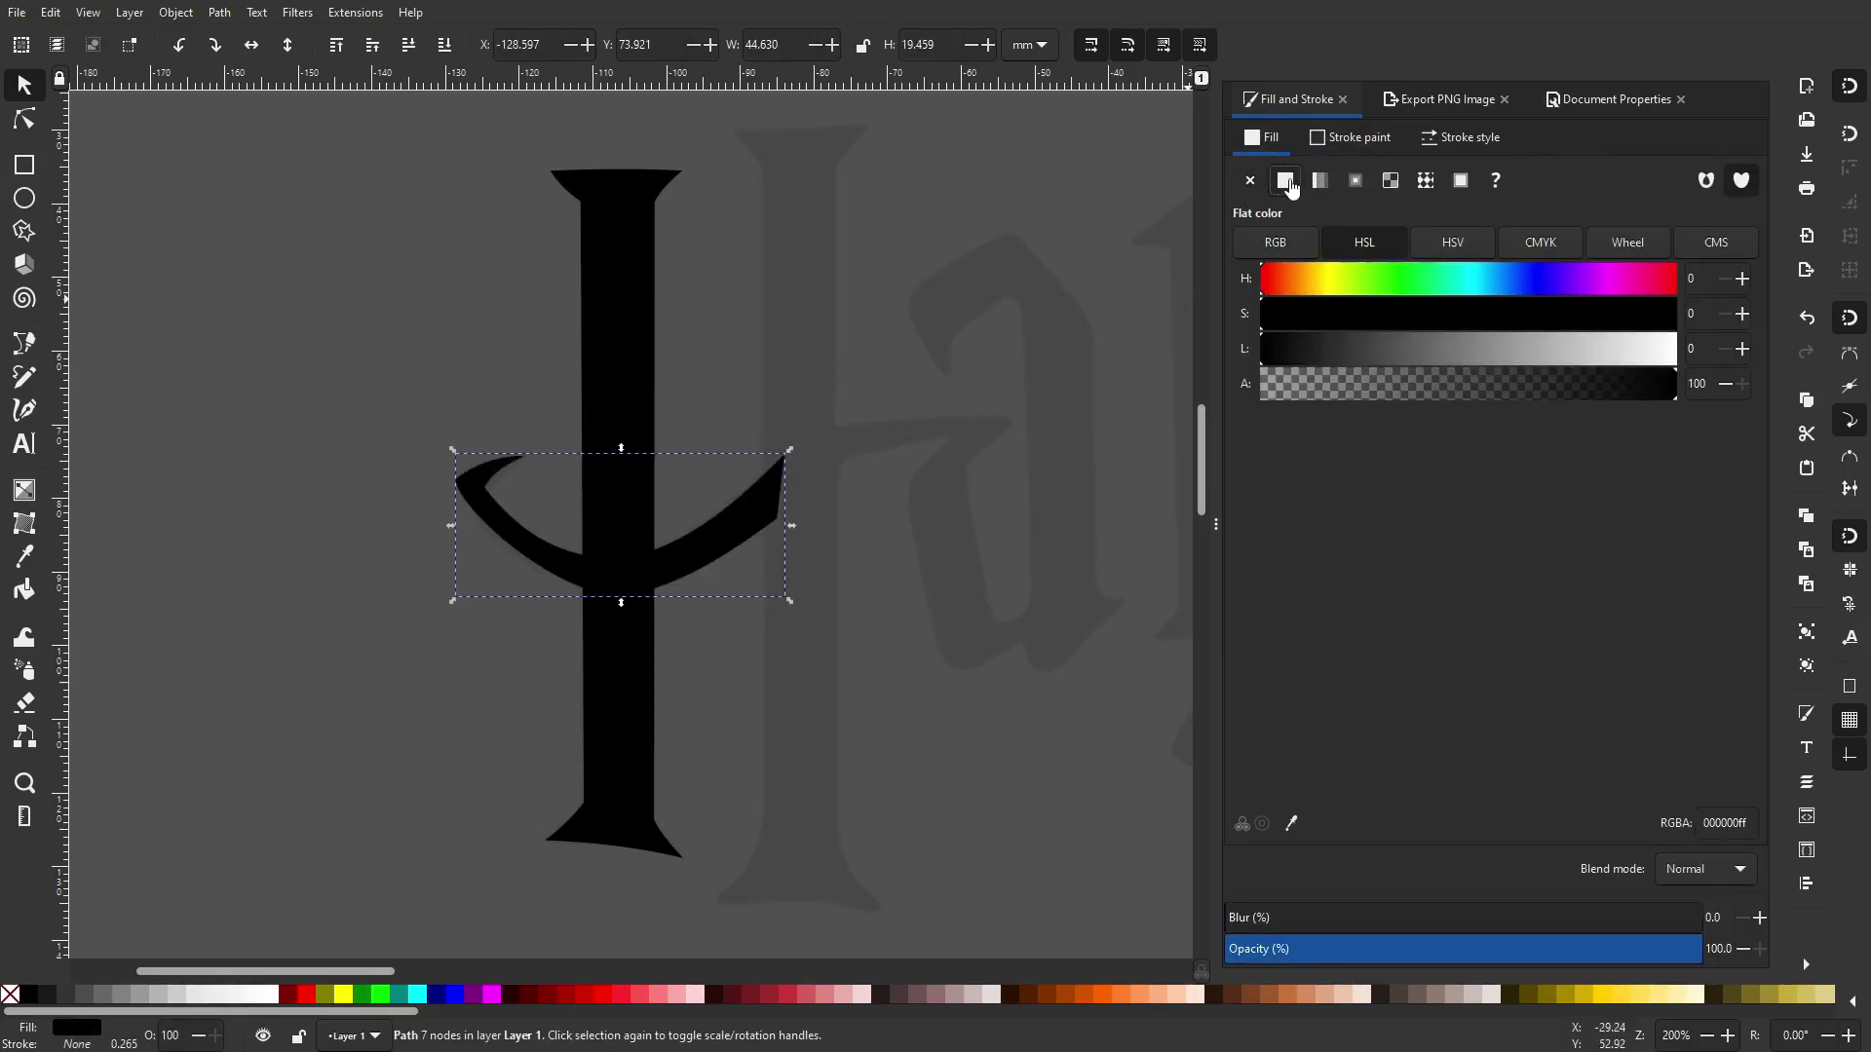
left_click(721, 331)
Examine the filled stem and crossbar against the faded logo, overall and up close at the crossbar's lower edge
scroll(740, 389, "down", 6)
scroll(745, 444, "up", 3)
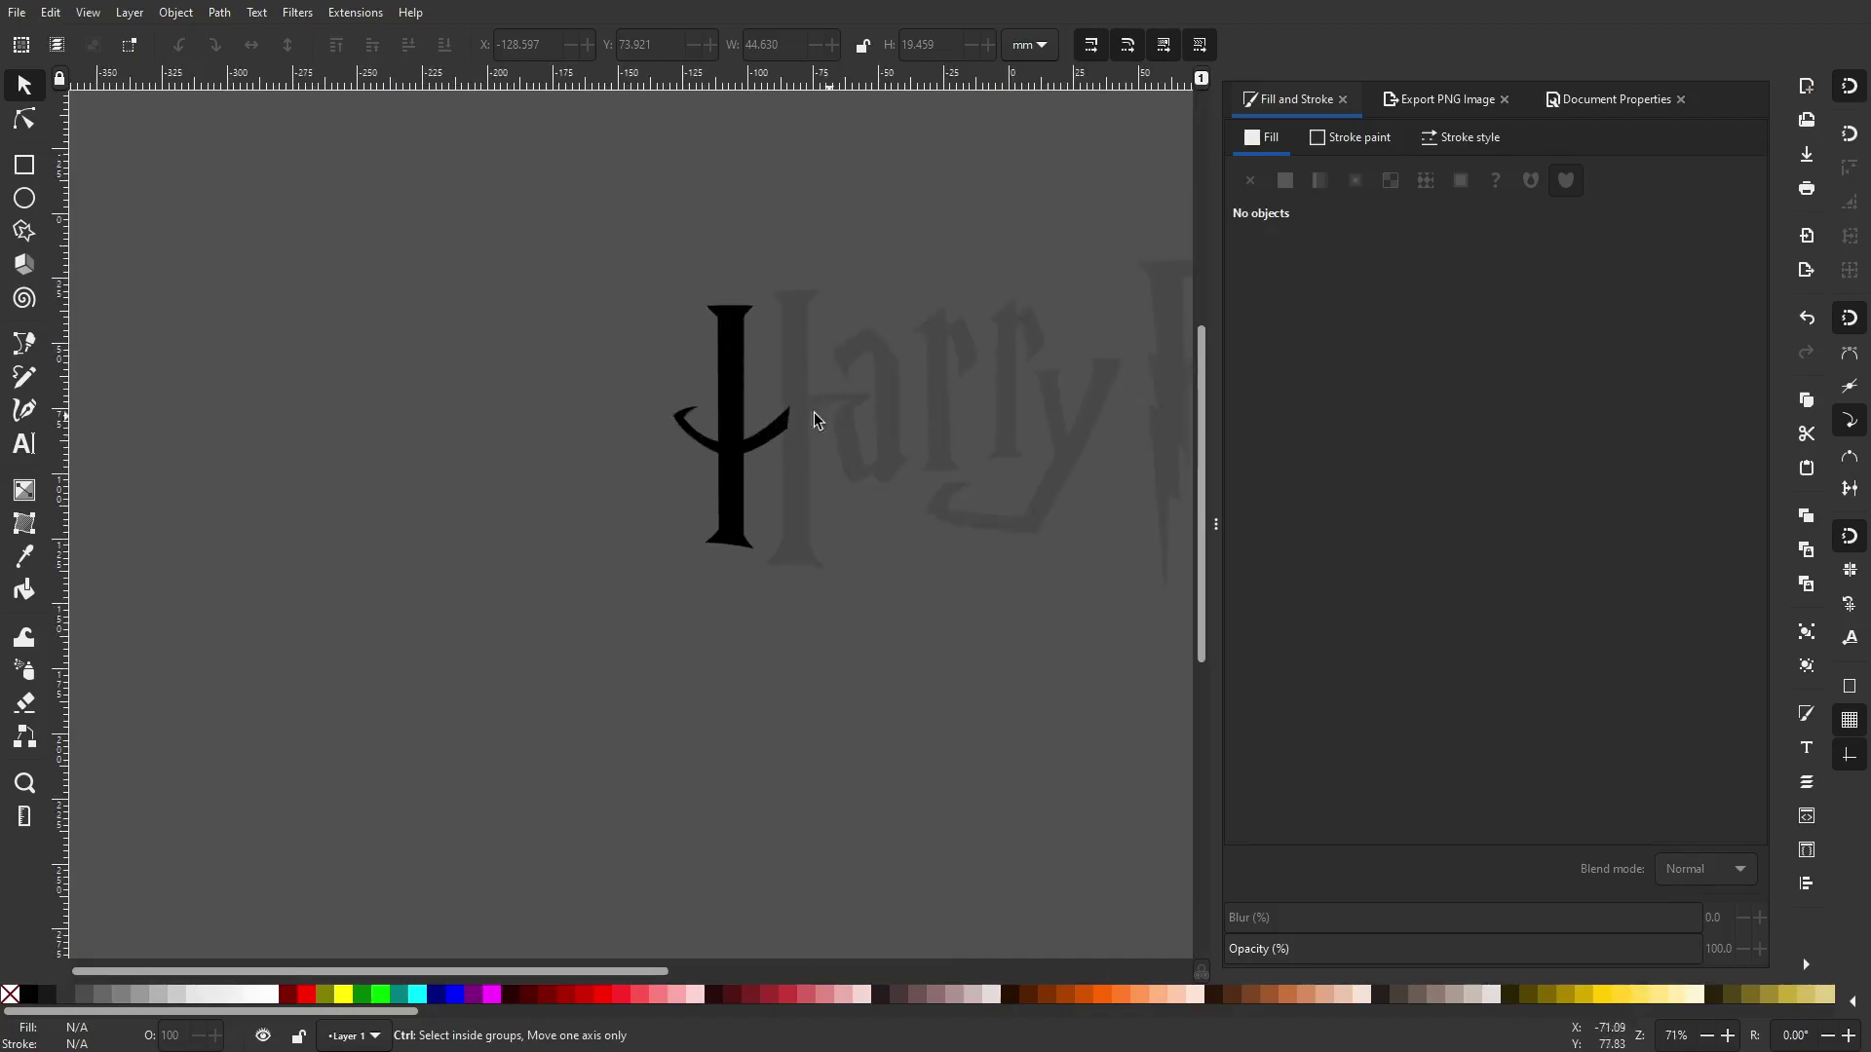
scroll(780, 419, "up", 12)
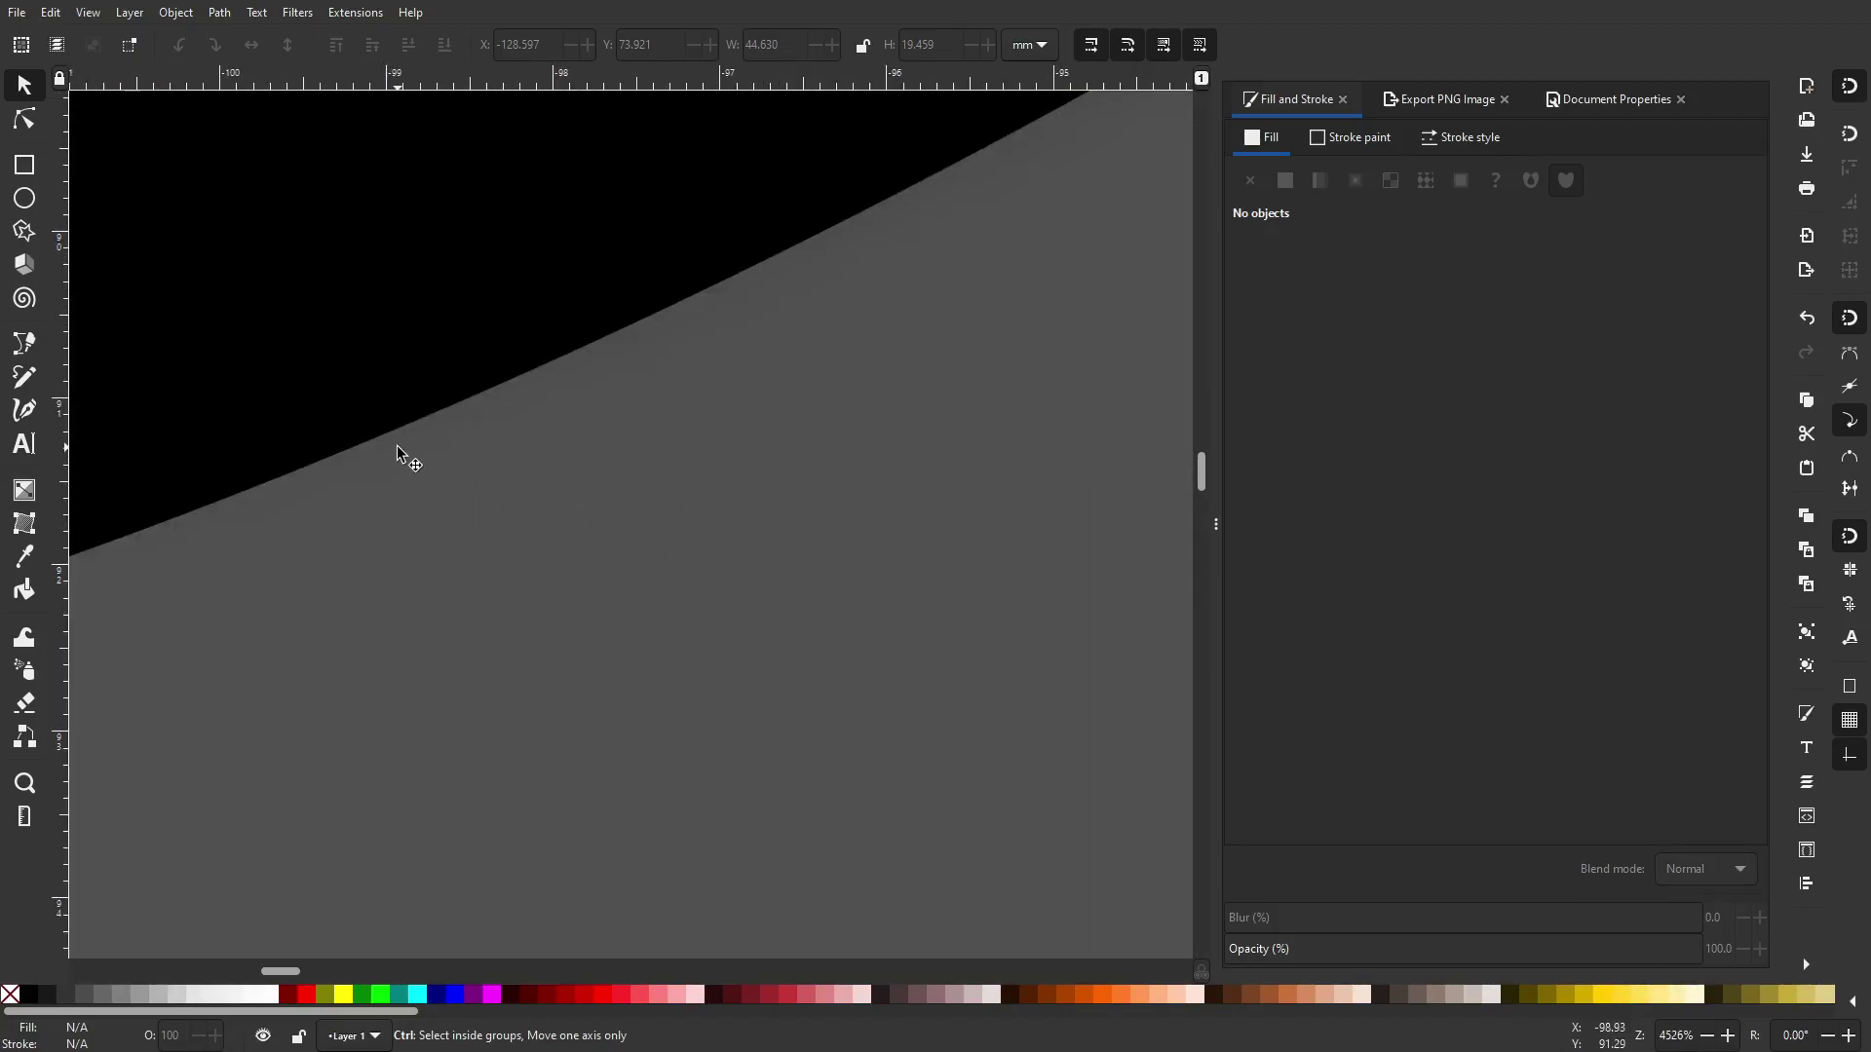
Move the hooked crossbar down off the stem to inspect the faded logo's edge underneath, and undo the move
scroll(497, 528, "up", 5)
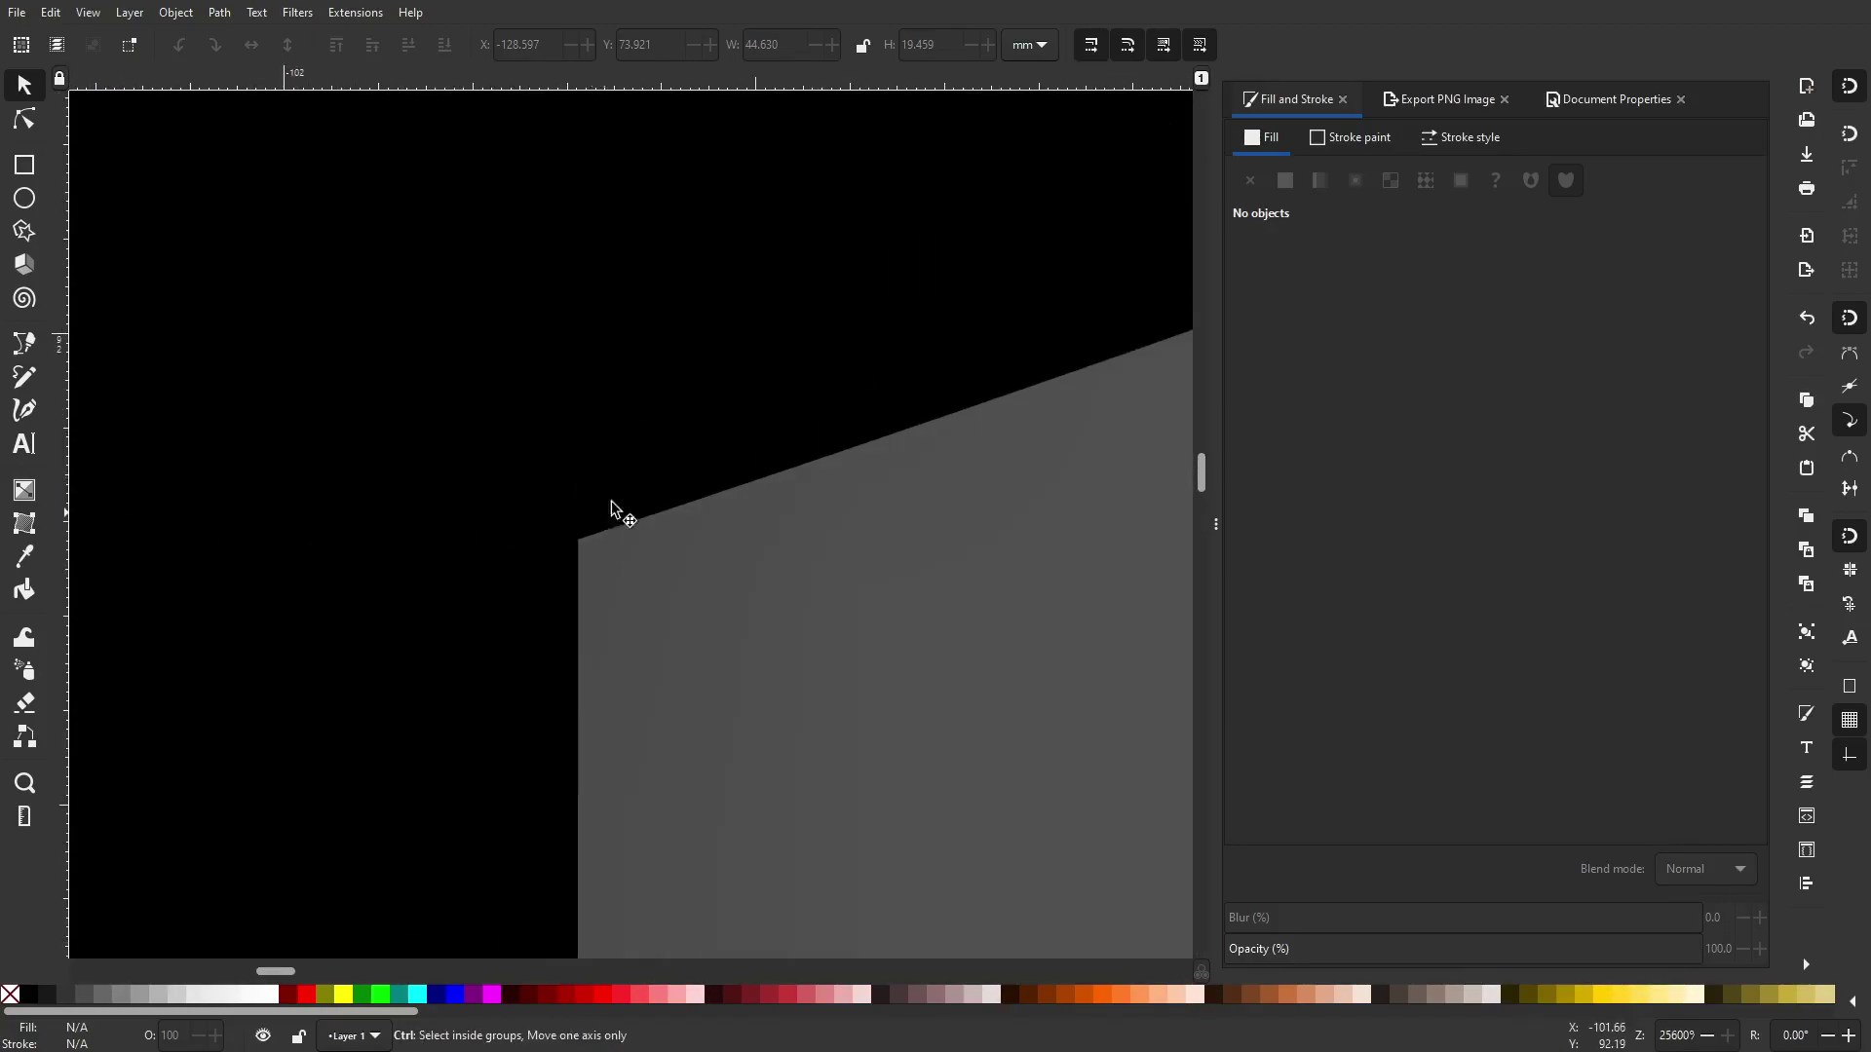
scroll(422, 472, "down", 5)
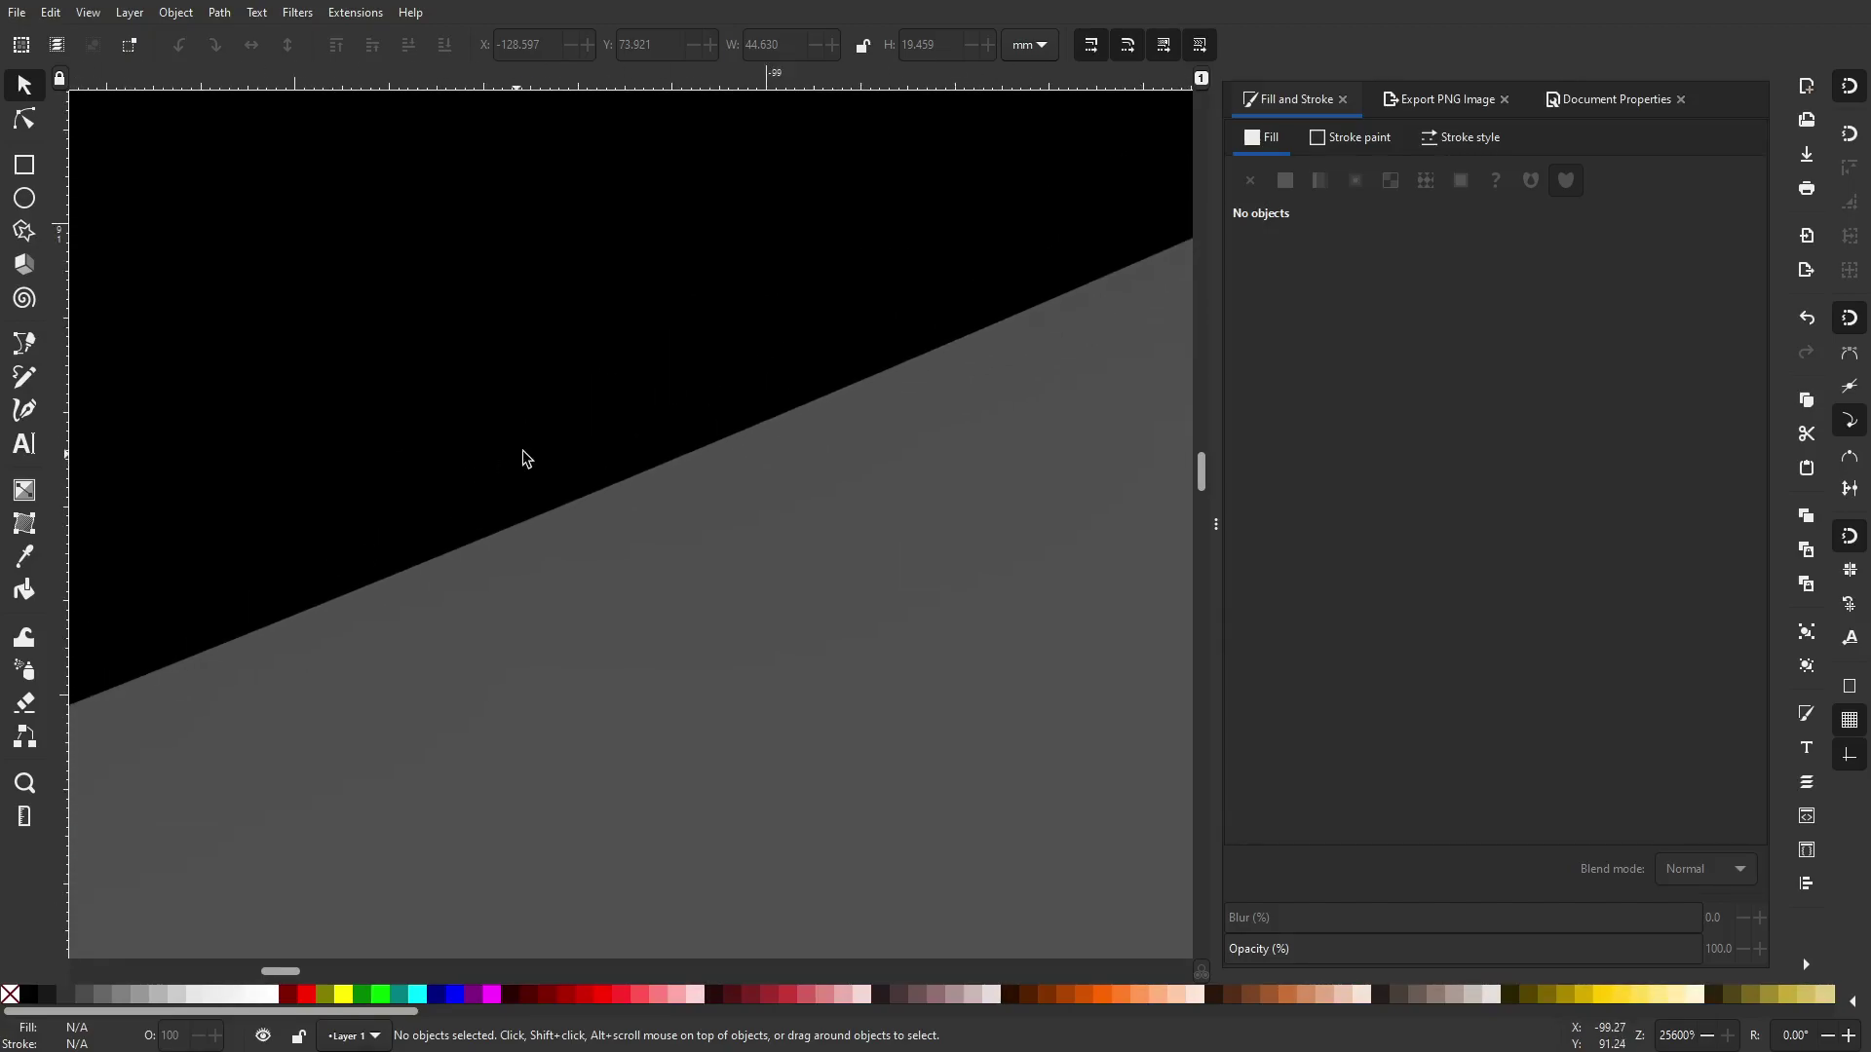
scroll(534, 462, "down", 6)
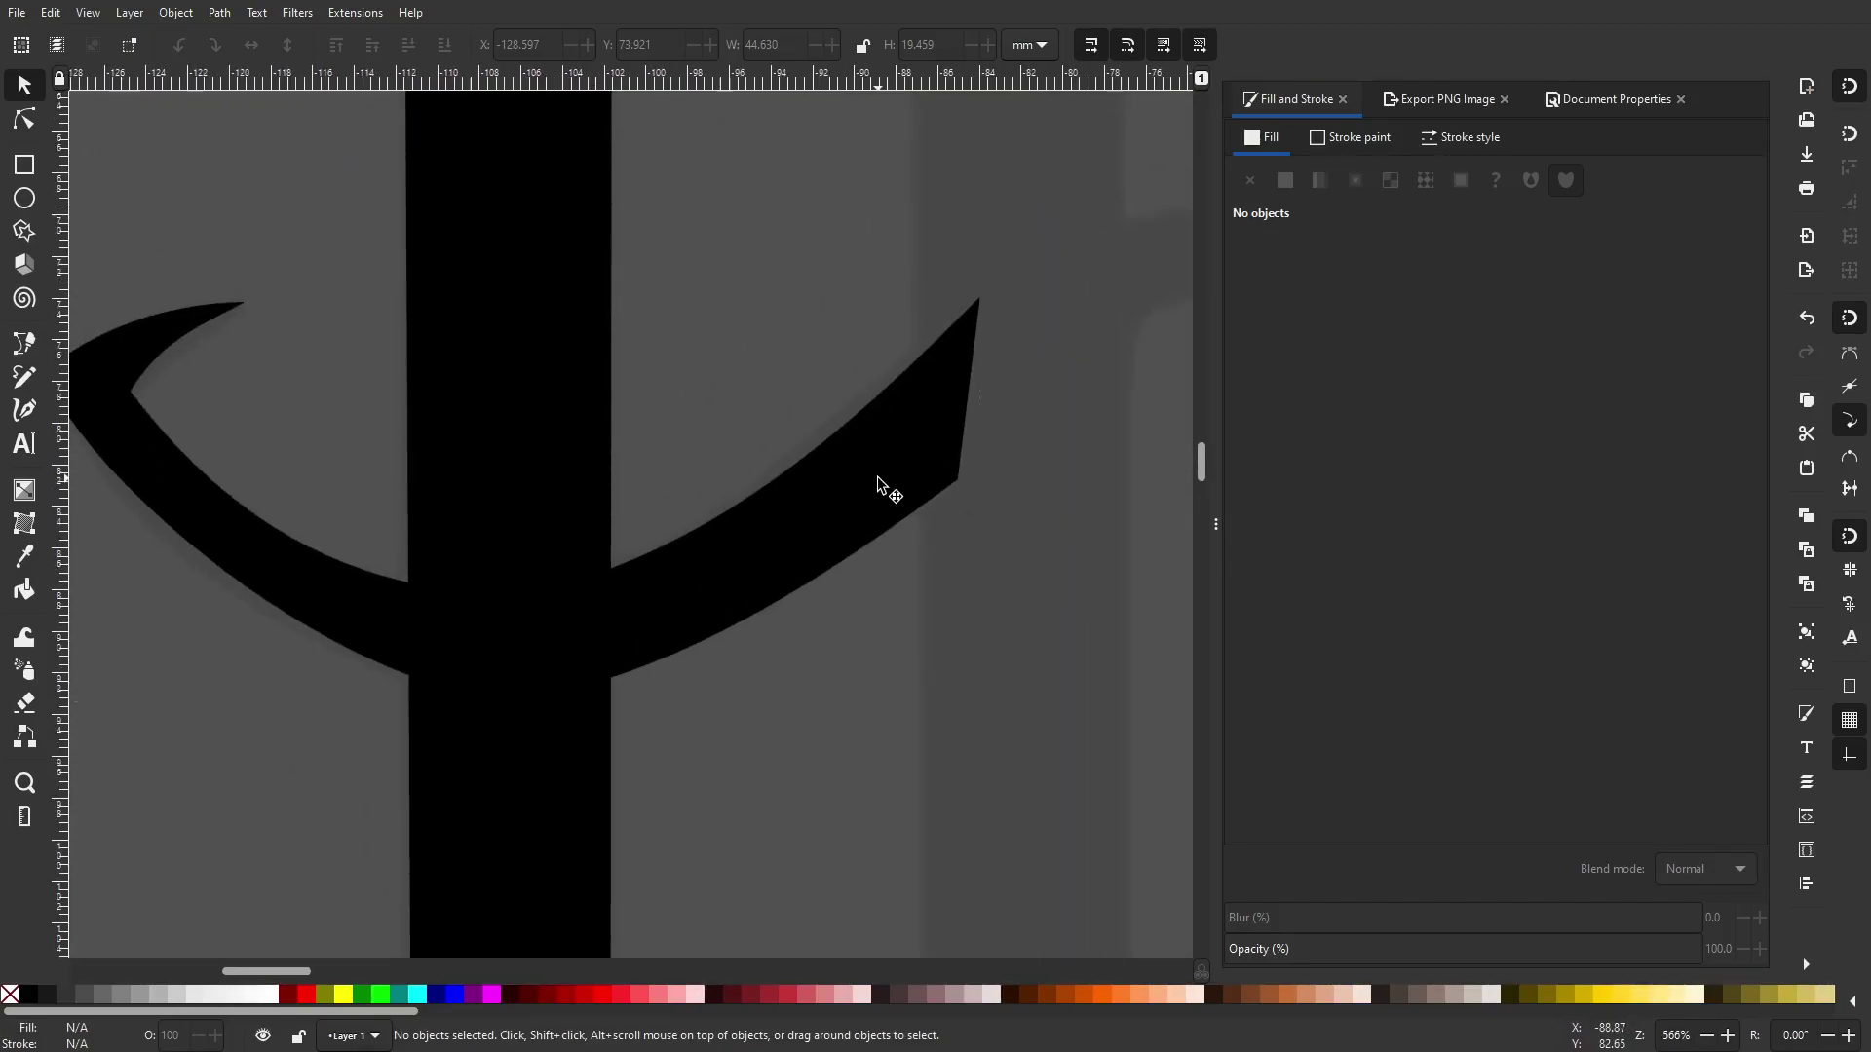
left_click(877, 492)
left_click_drag(853, 622, 839, 723)
scroll(729, 489, "up", 11)
scroll(963, 618, "down", 8)
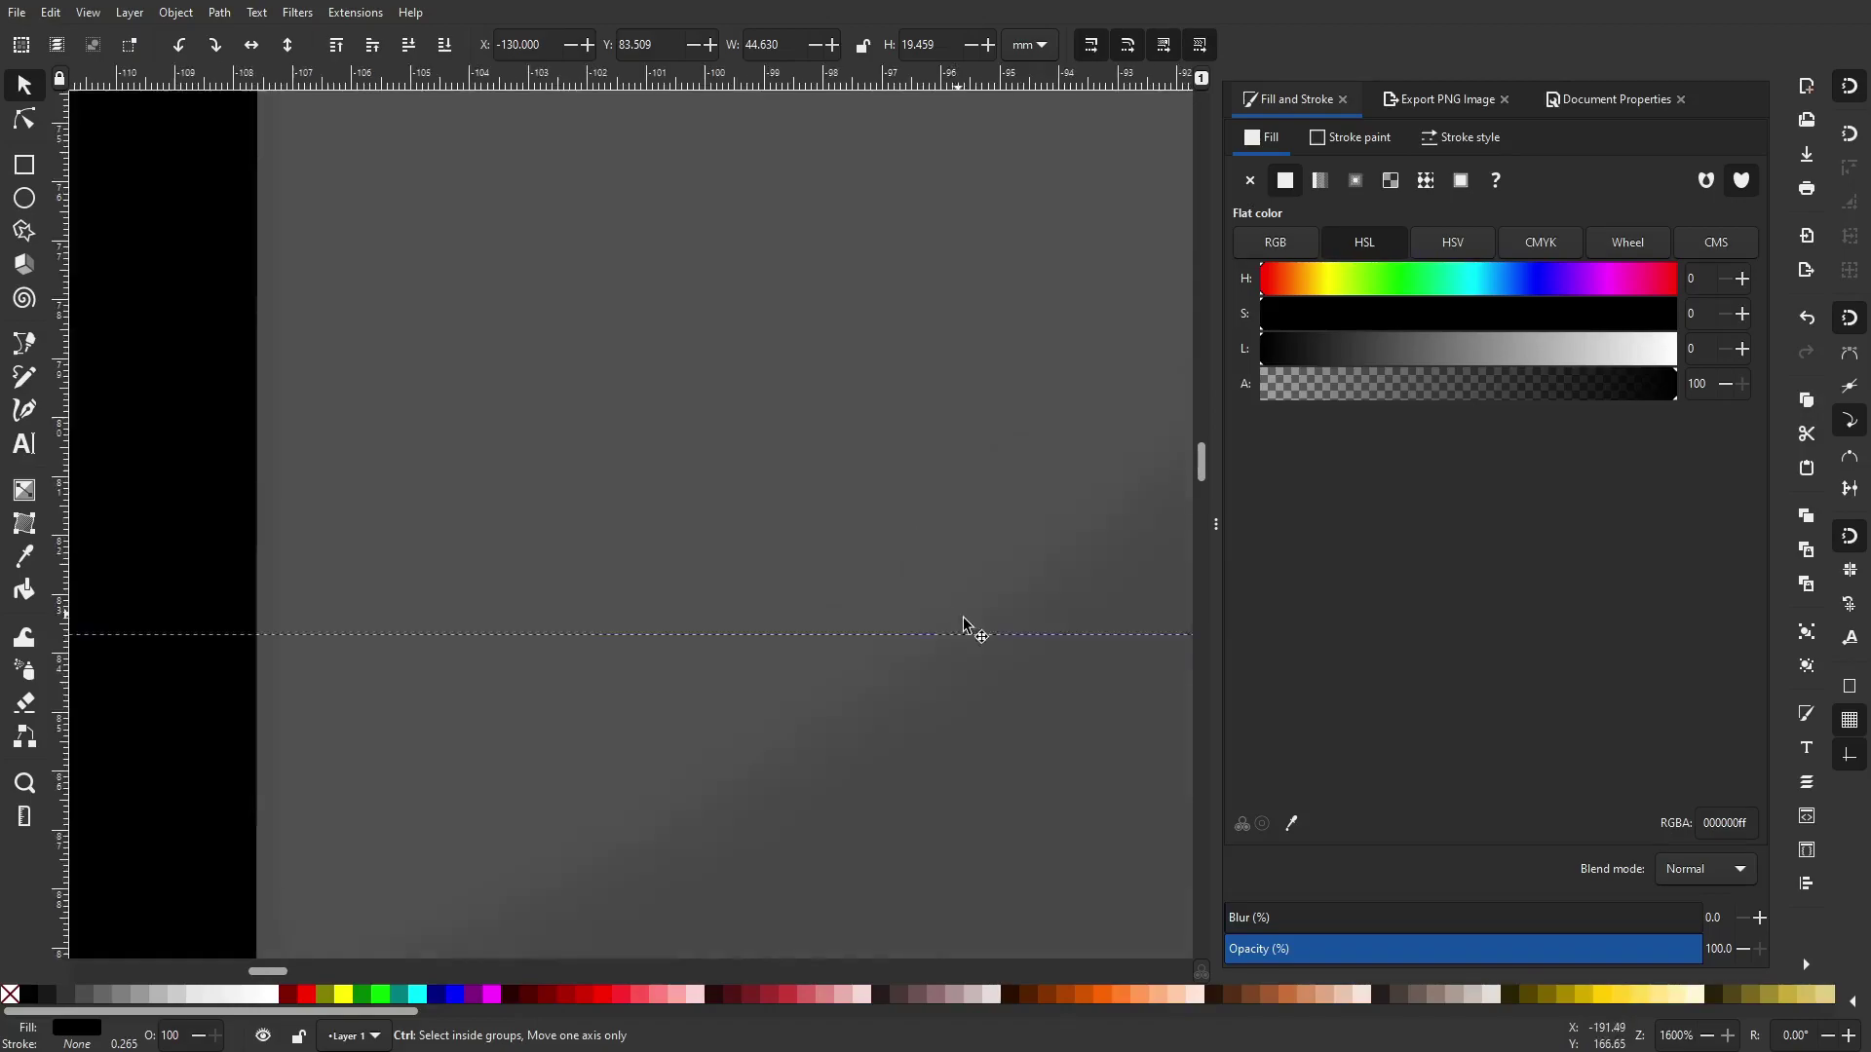
scroll(772, 408, "up", 4)
scroll(756, 321, "up", 1)
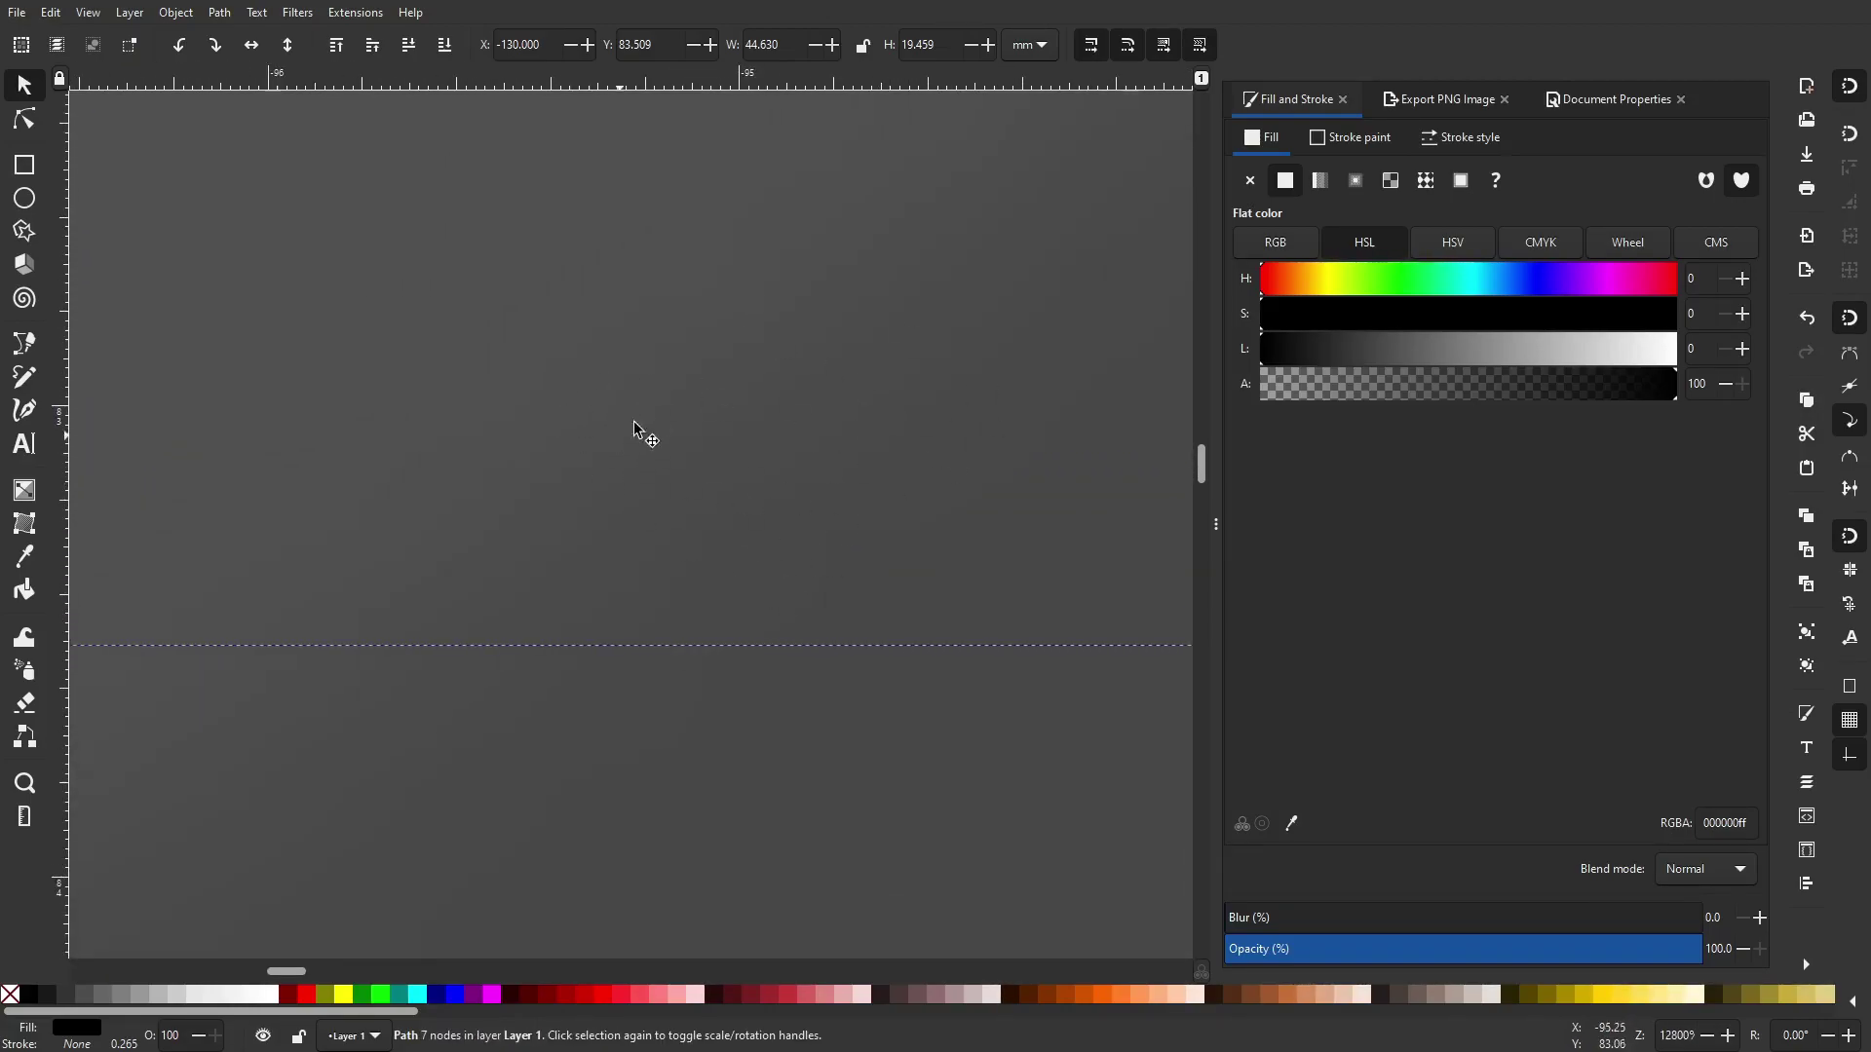
scroll(860, 464, "down", 11)
key("ctrl+z")
Start outlining the H's right stem with the Pen tool, tracing its top serif from the left tip around to the right inner corner
scroll(1061, 522, "down", 4)
scroll(585, 501, "down", 2)
scroll(614, 480, "up", 6)
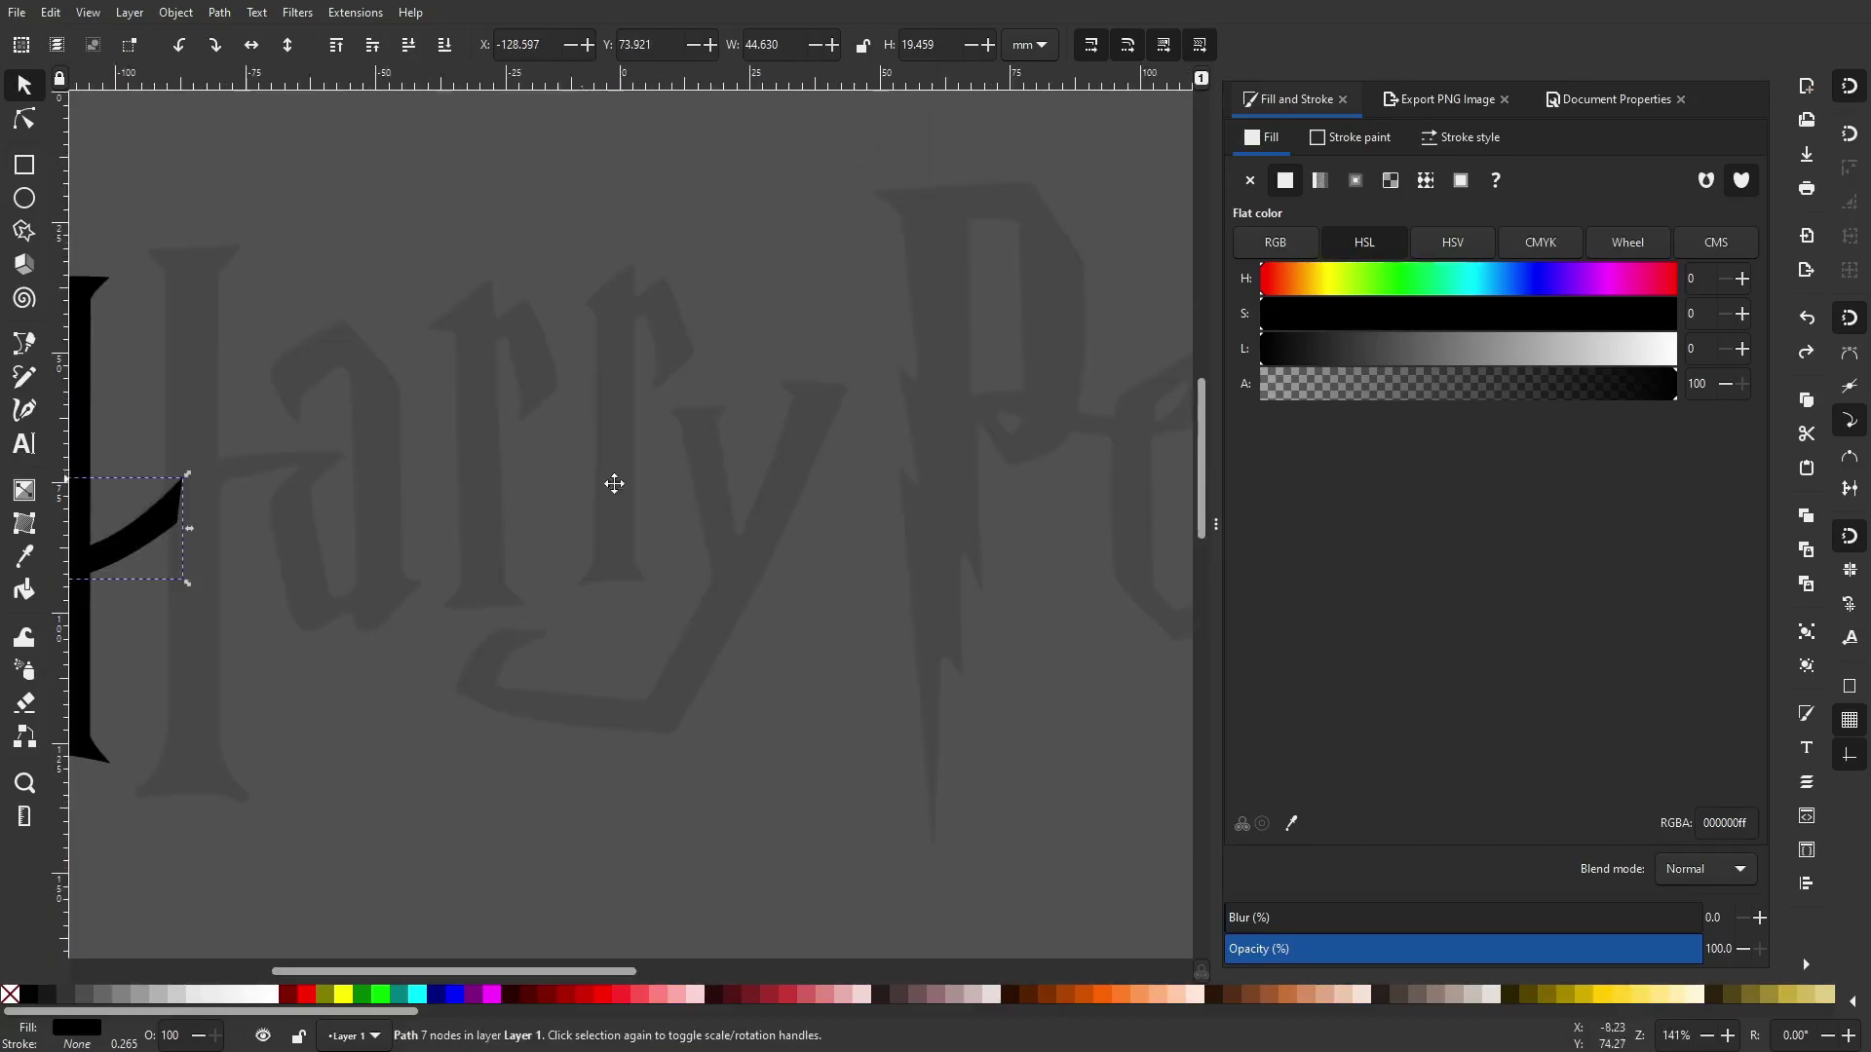
left_click_drag(745, 470, 1113, 456)
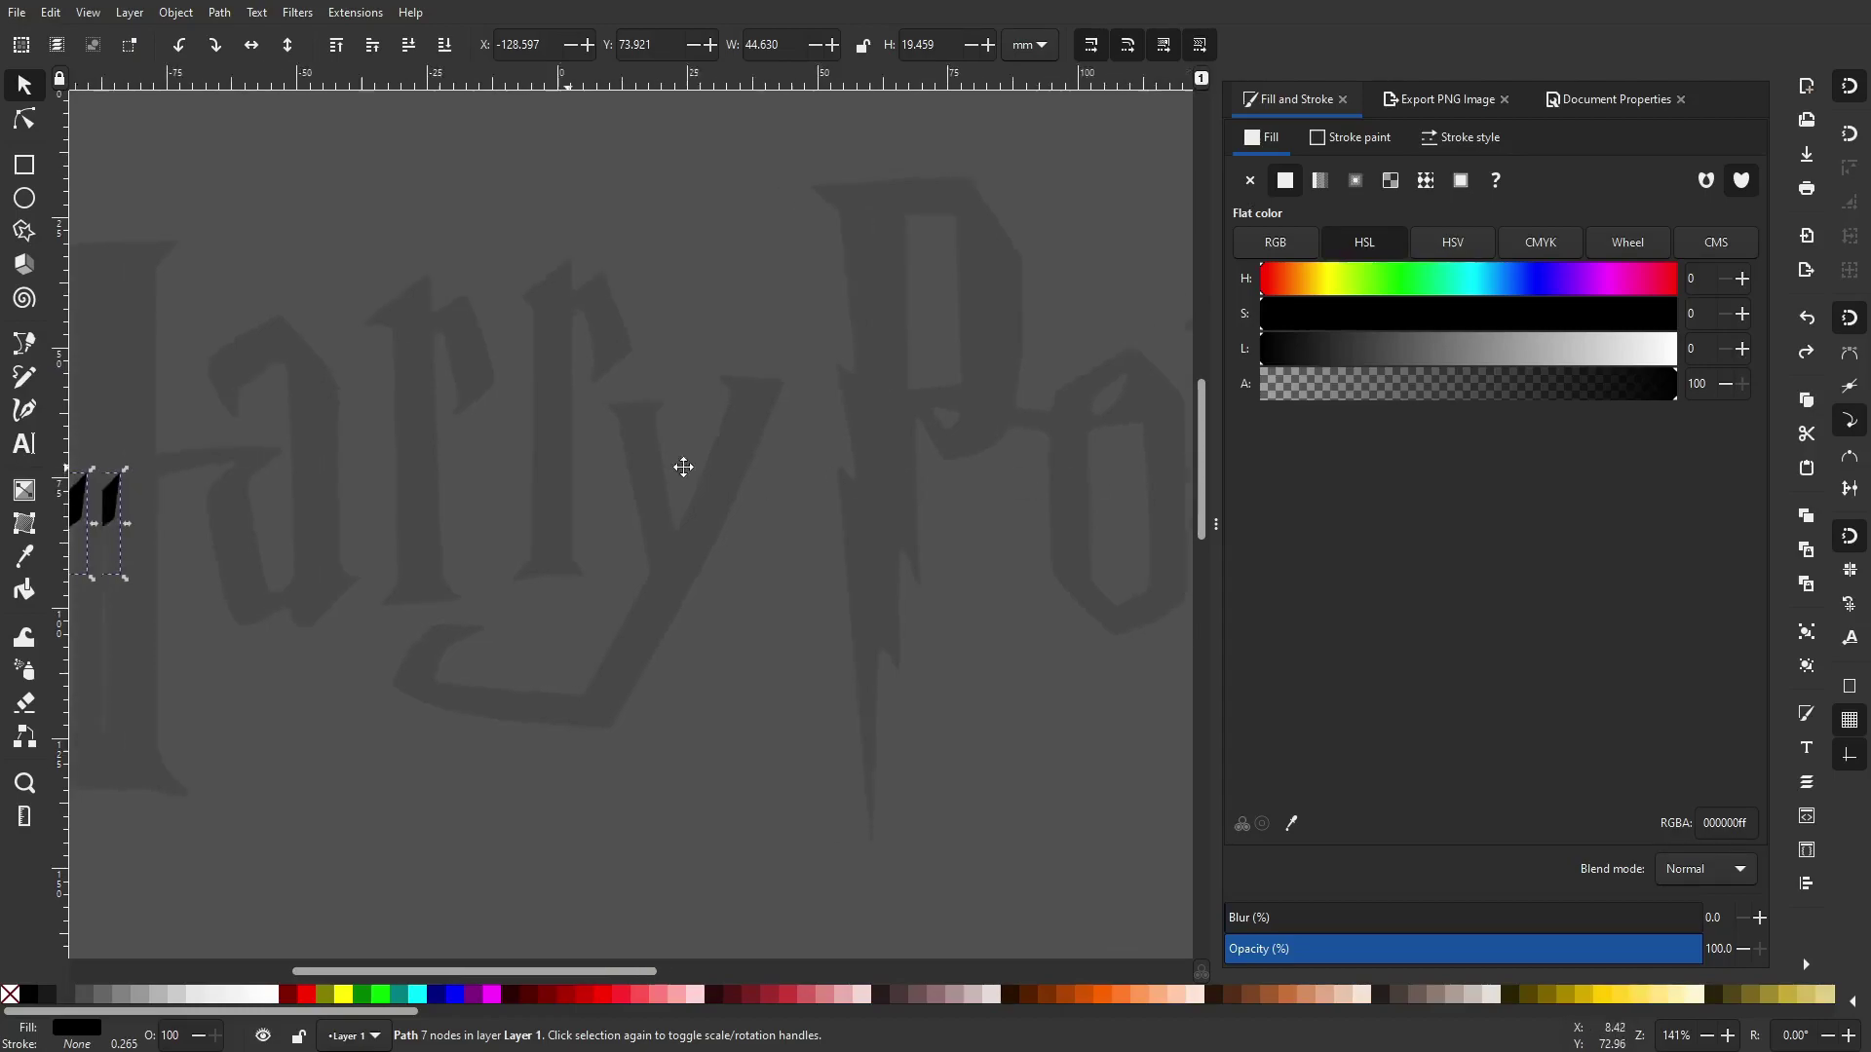
left_click_drag(685, 467, 1168, 463)
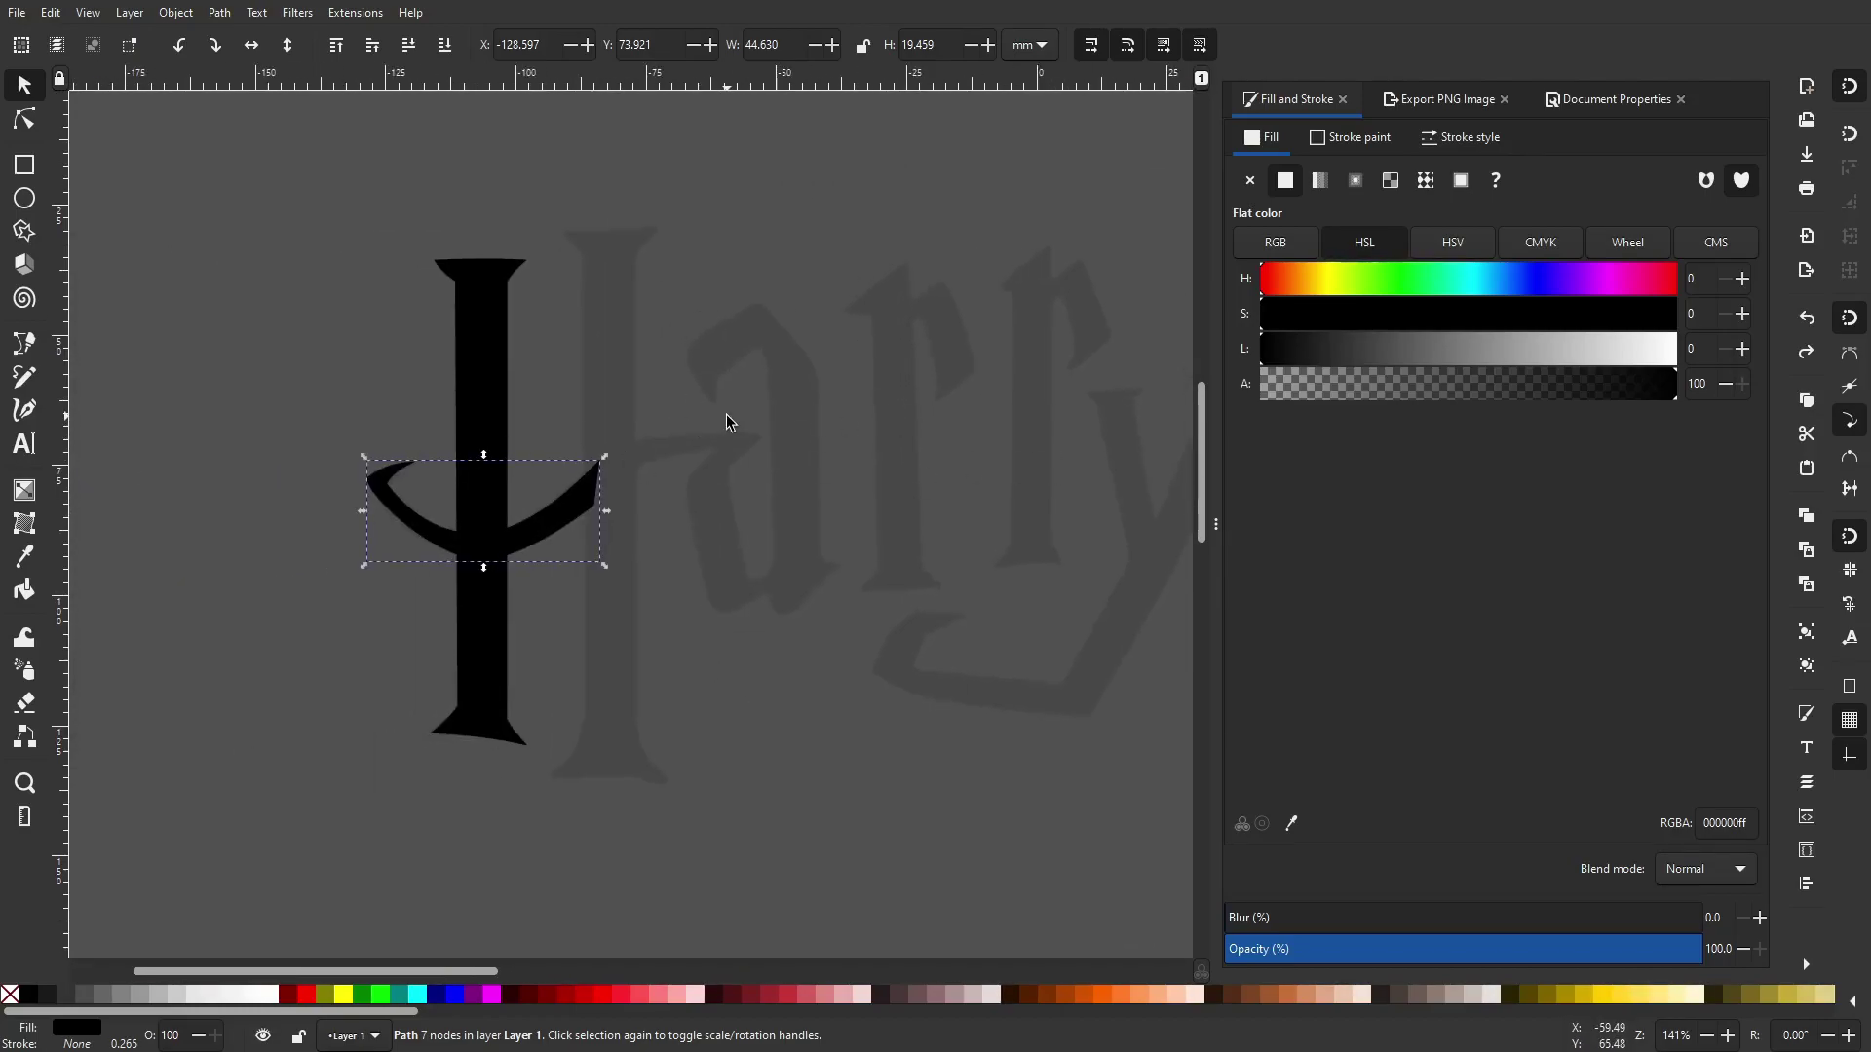
left_click(25, 347)
scroll(632, 238, "up", 5)
left_click(348, 291)
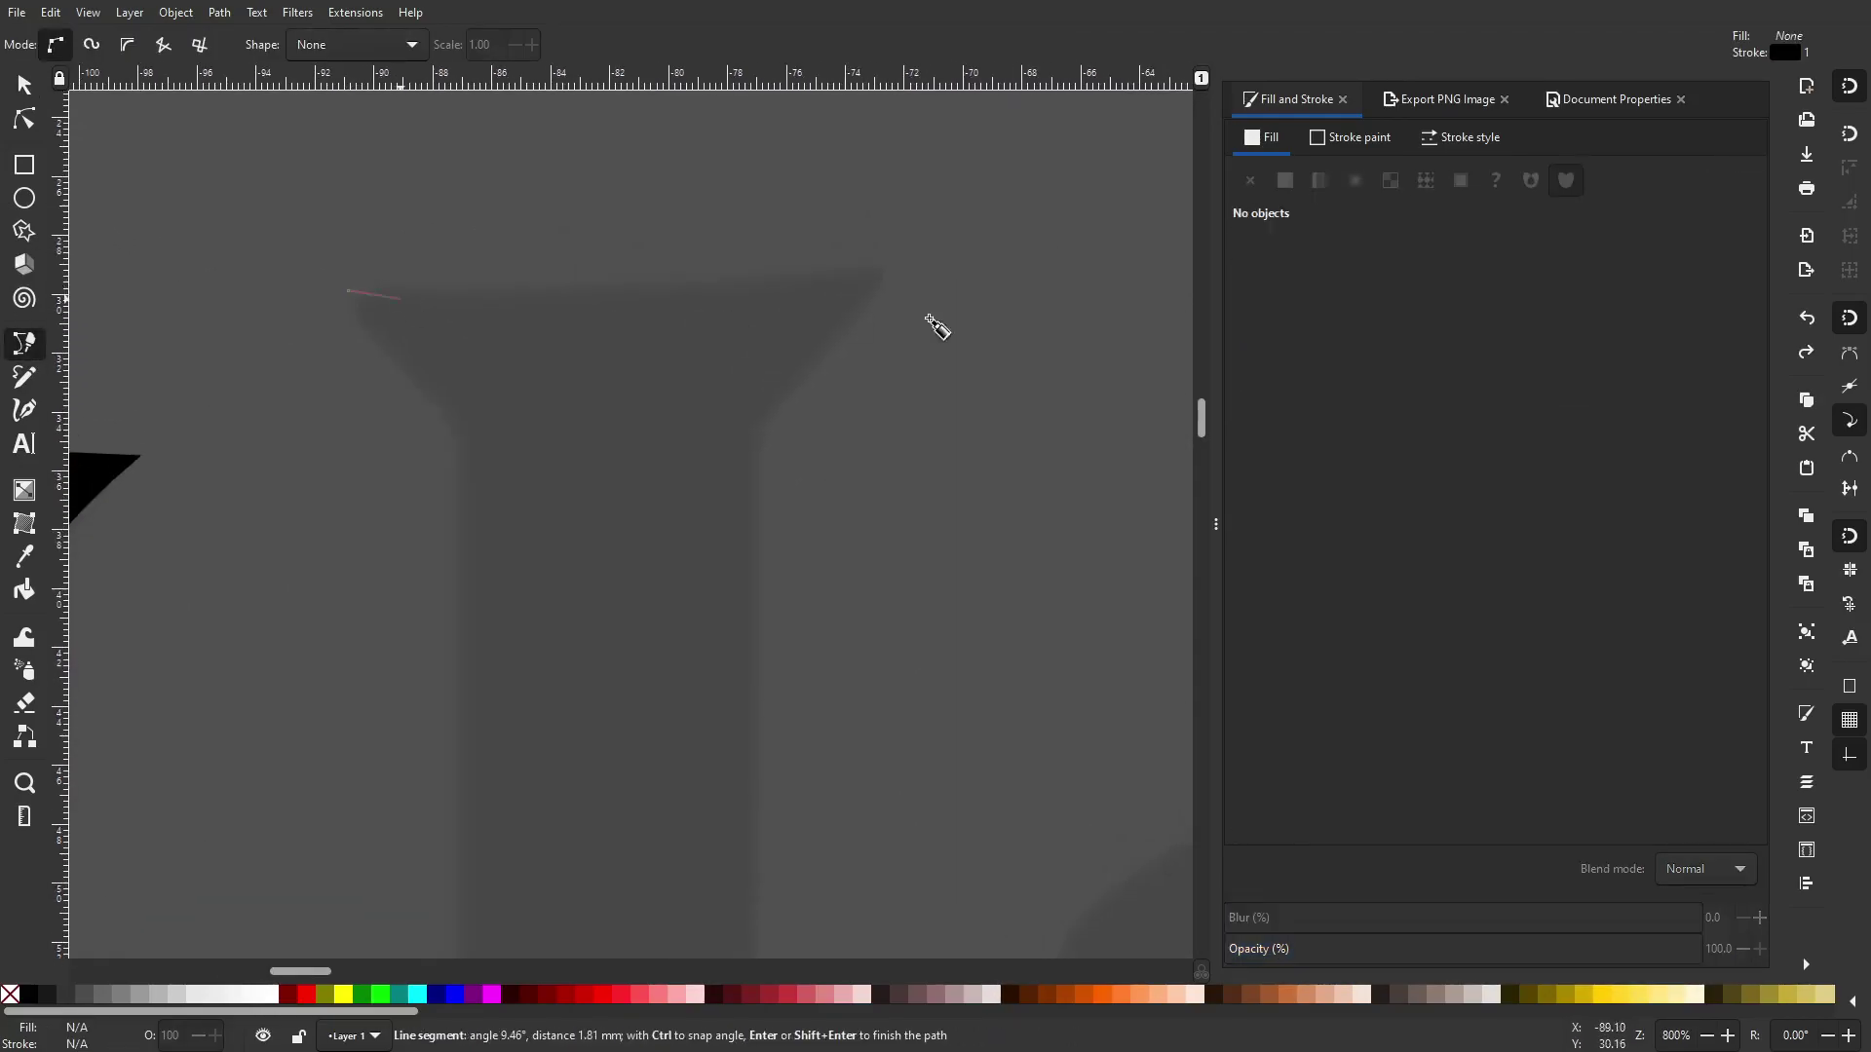
left_click(884, 275)
left_click(751, 439)
Continue the outline down the right stem's right edge and around its base serif to the inner corner on the left
scroll(751, 439, "down", 5)
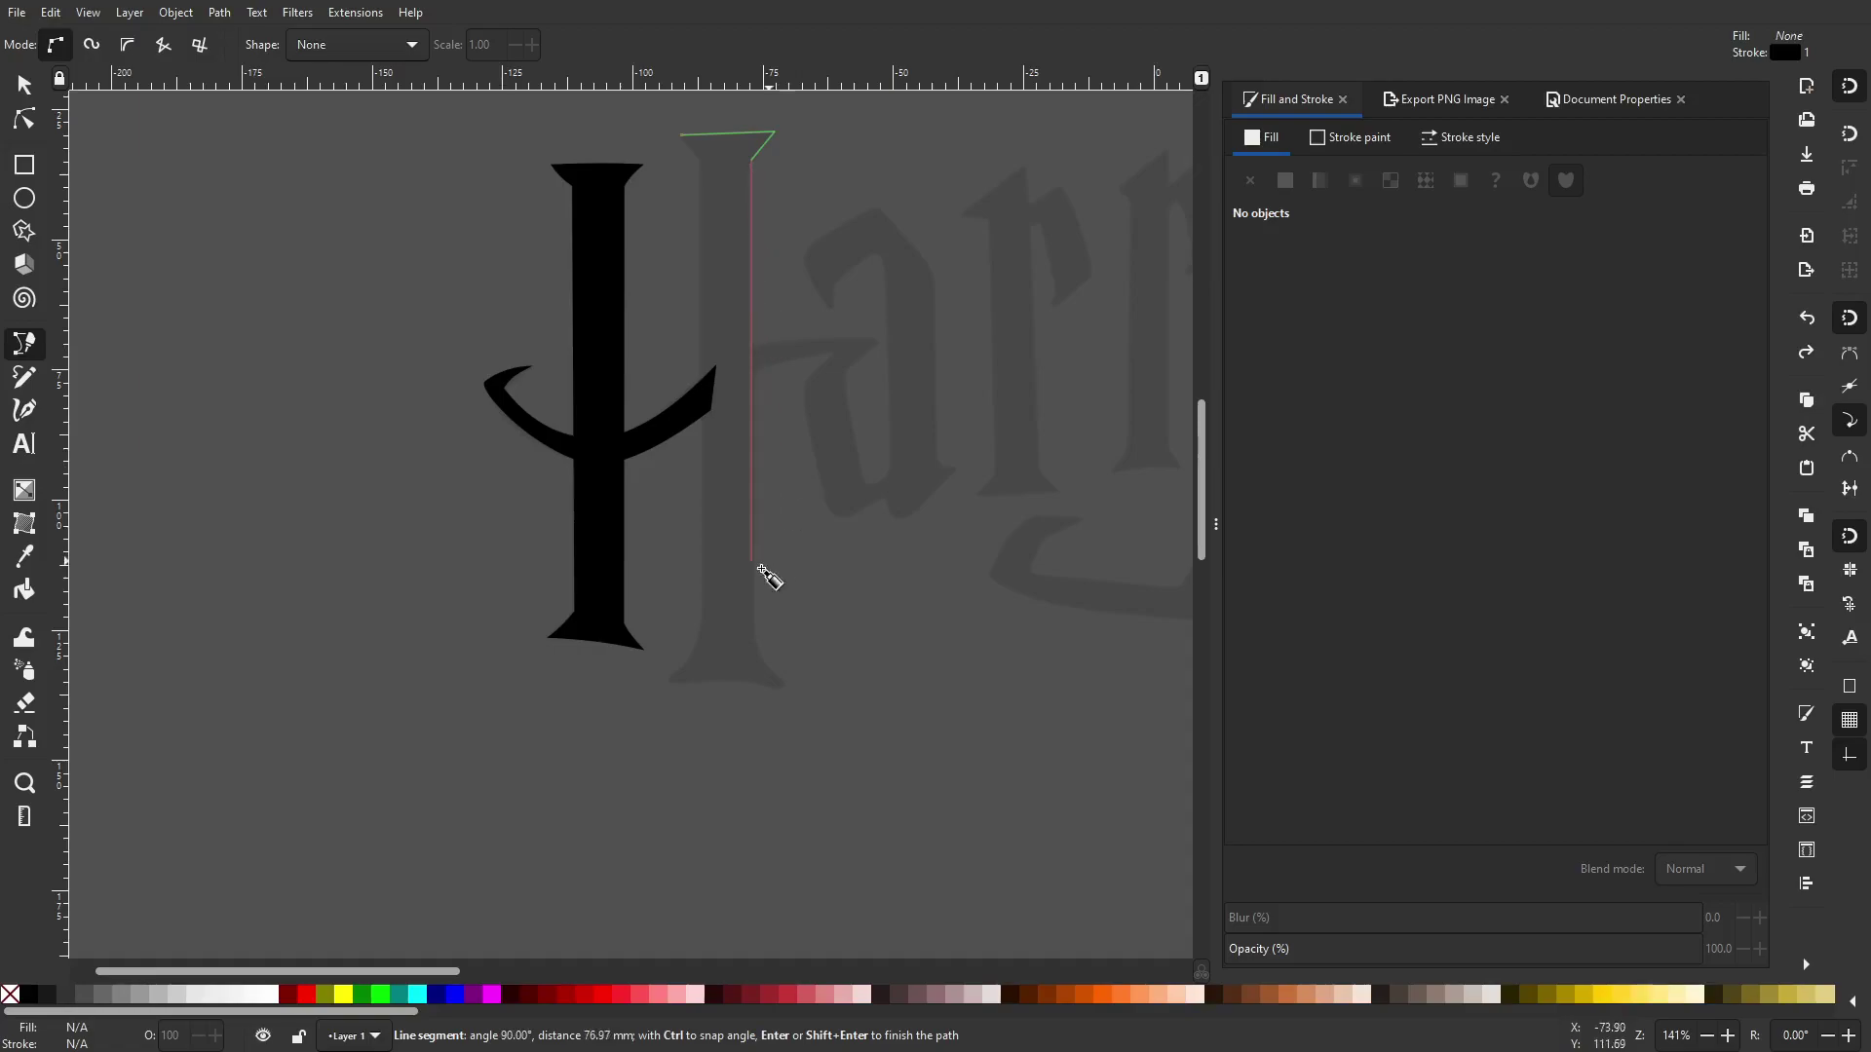
scroll(770, 579, "up", 4)
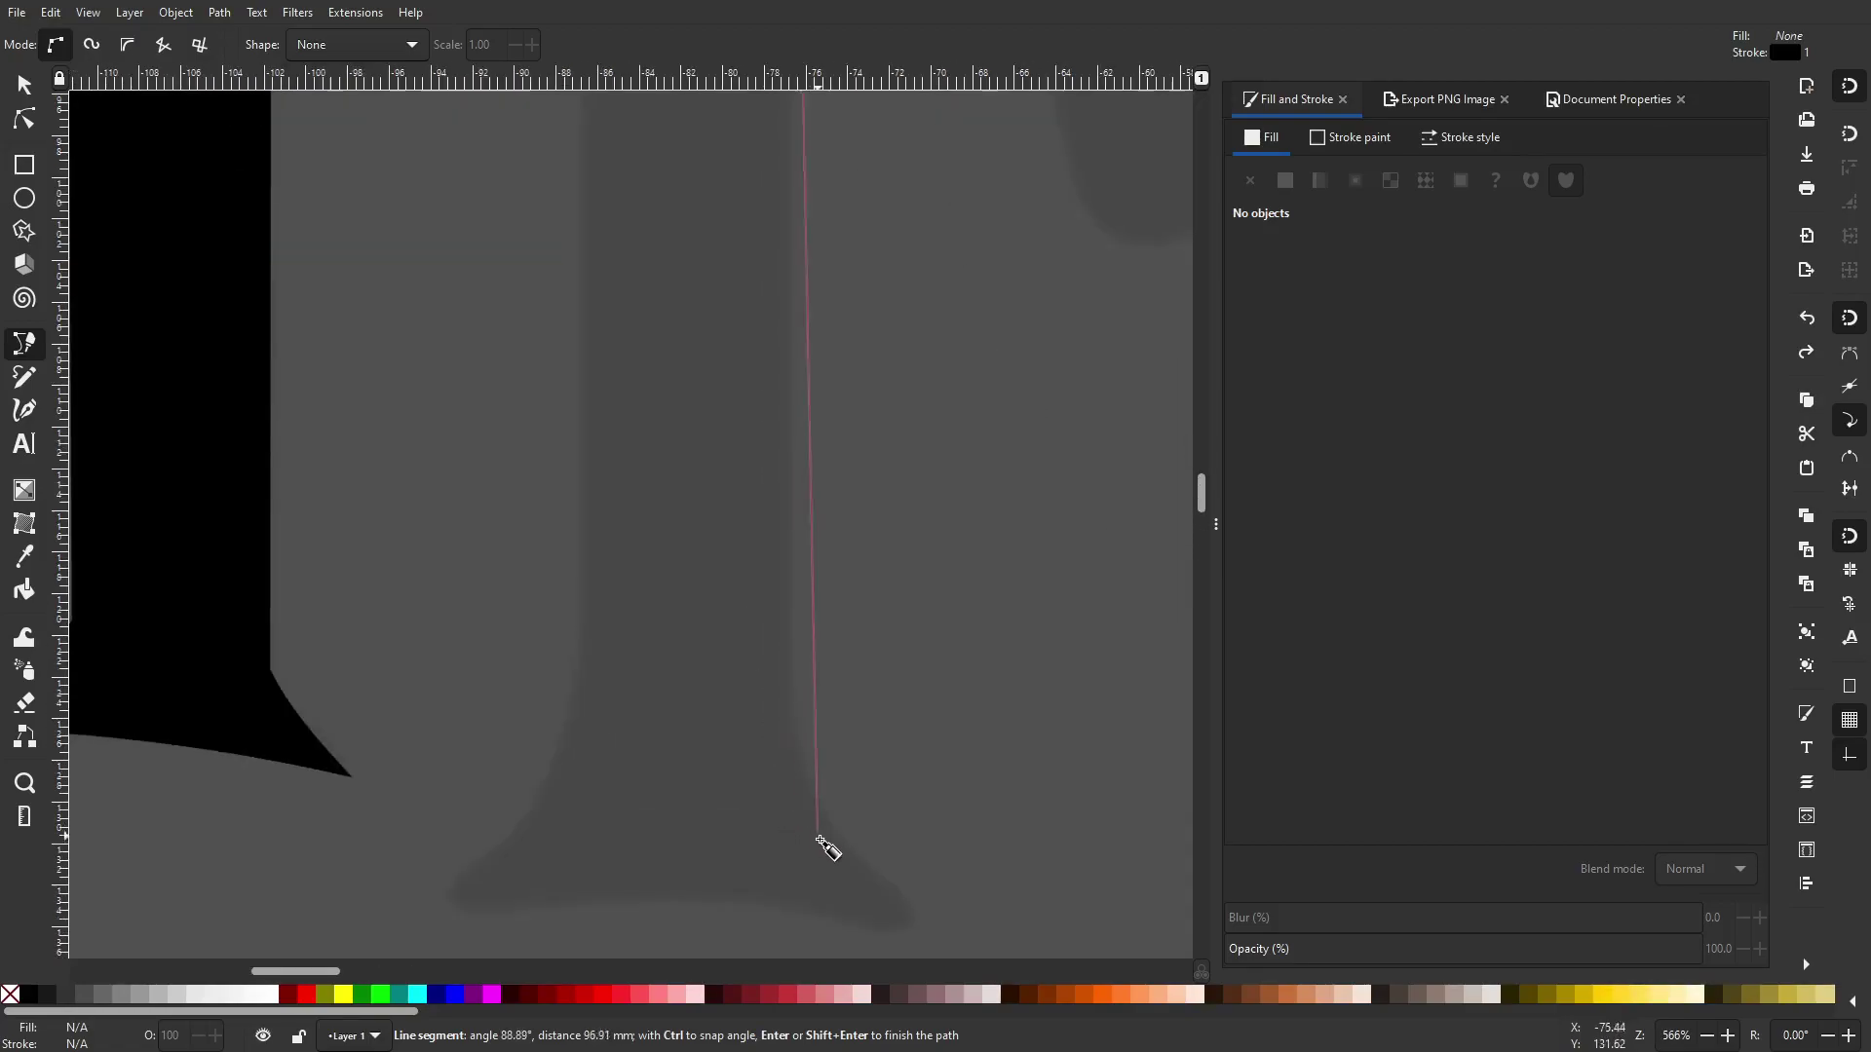
left_click(792, 789)
left_click(921, 936)
left_click(443, 893)
left_click(579, 679)
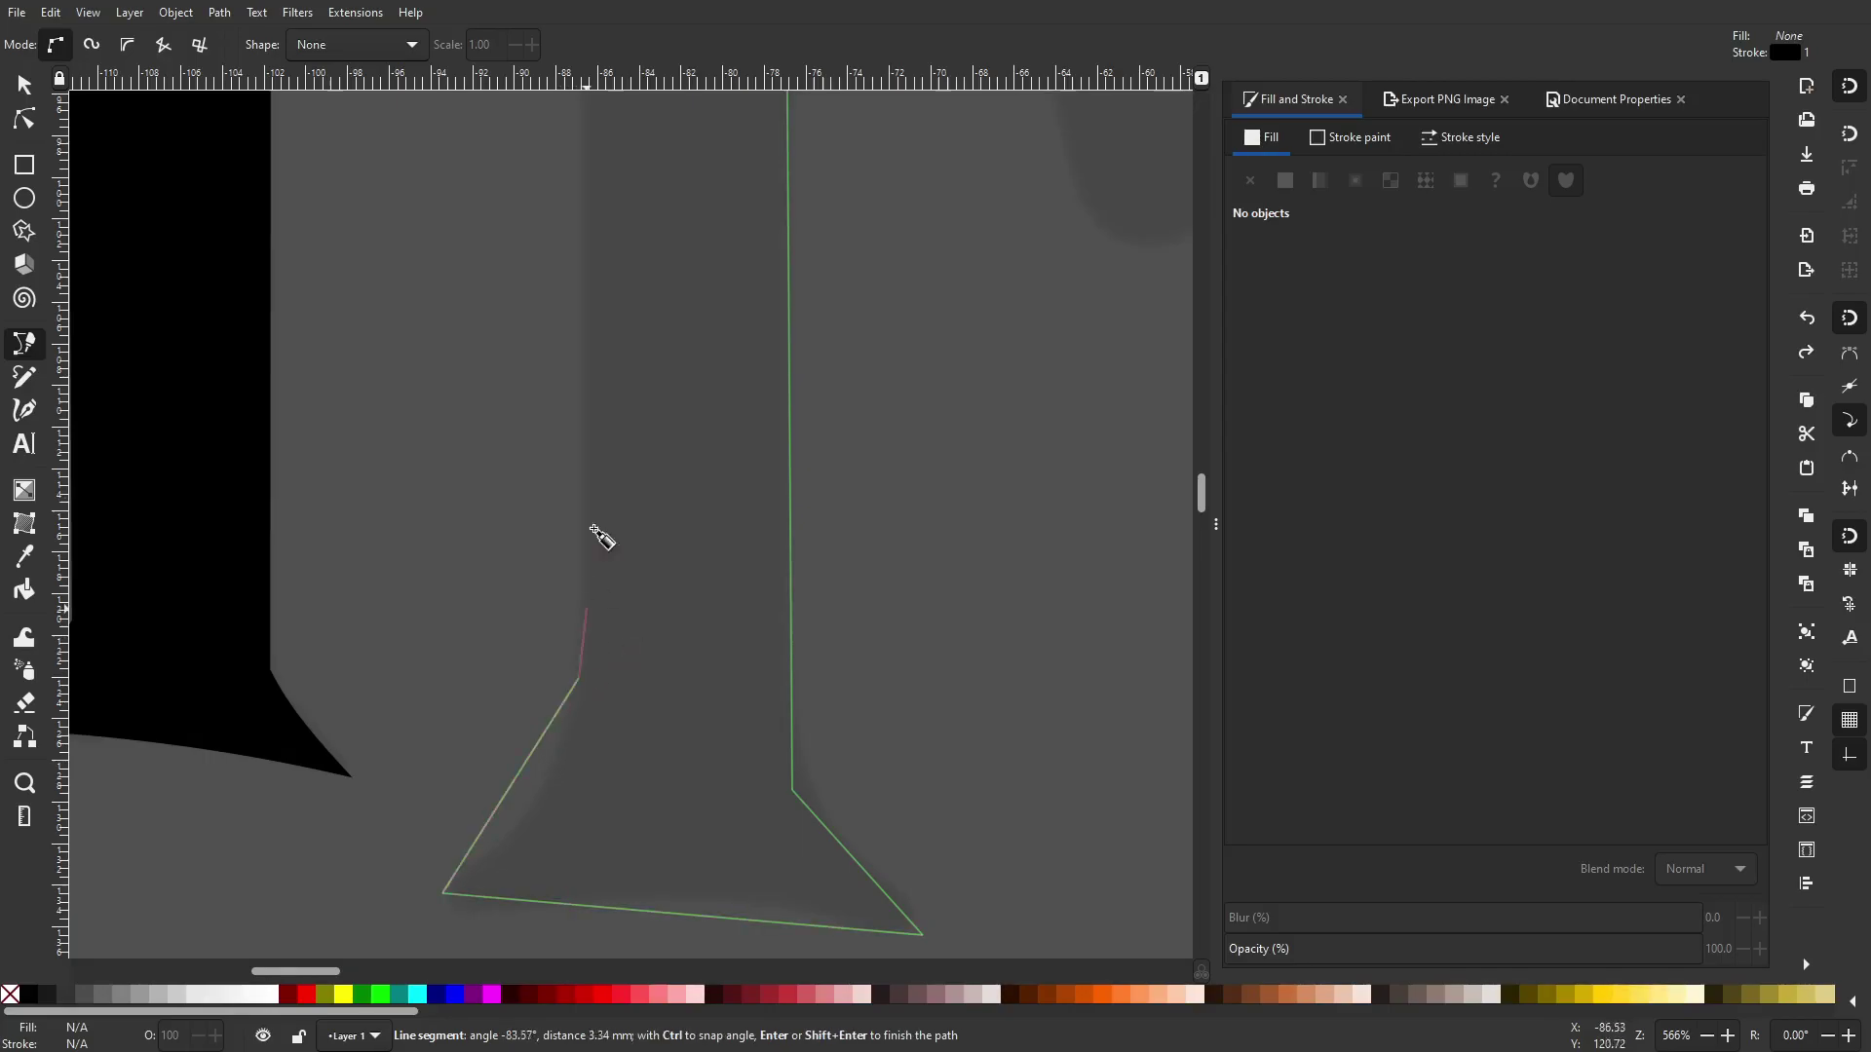
scroll(594, 529, "down", 3)
scroll(679, 255, "up", 2)
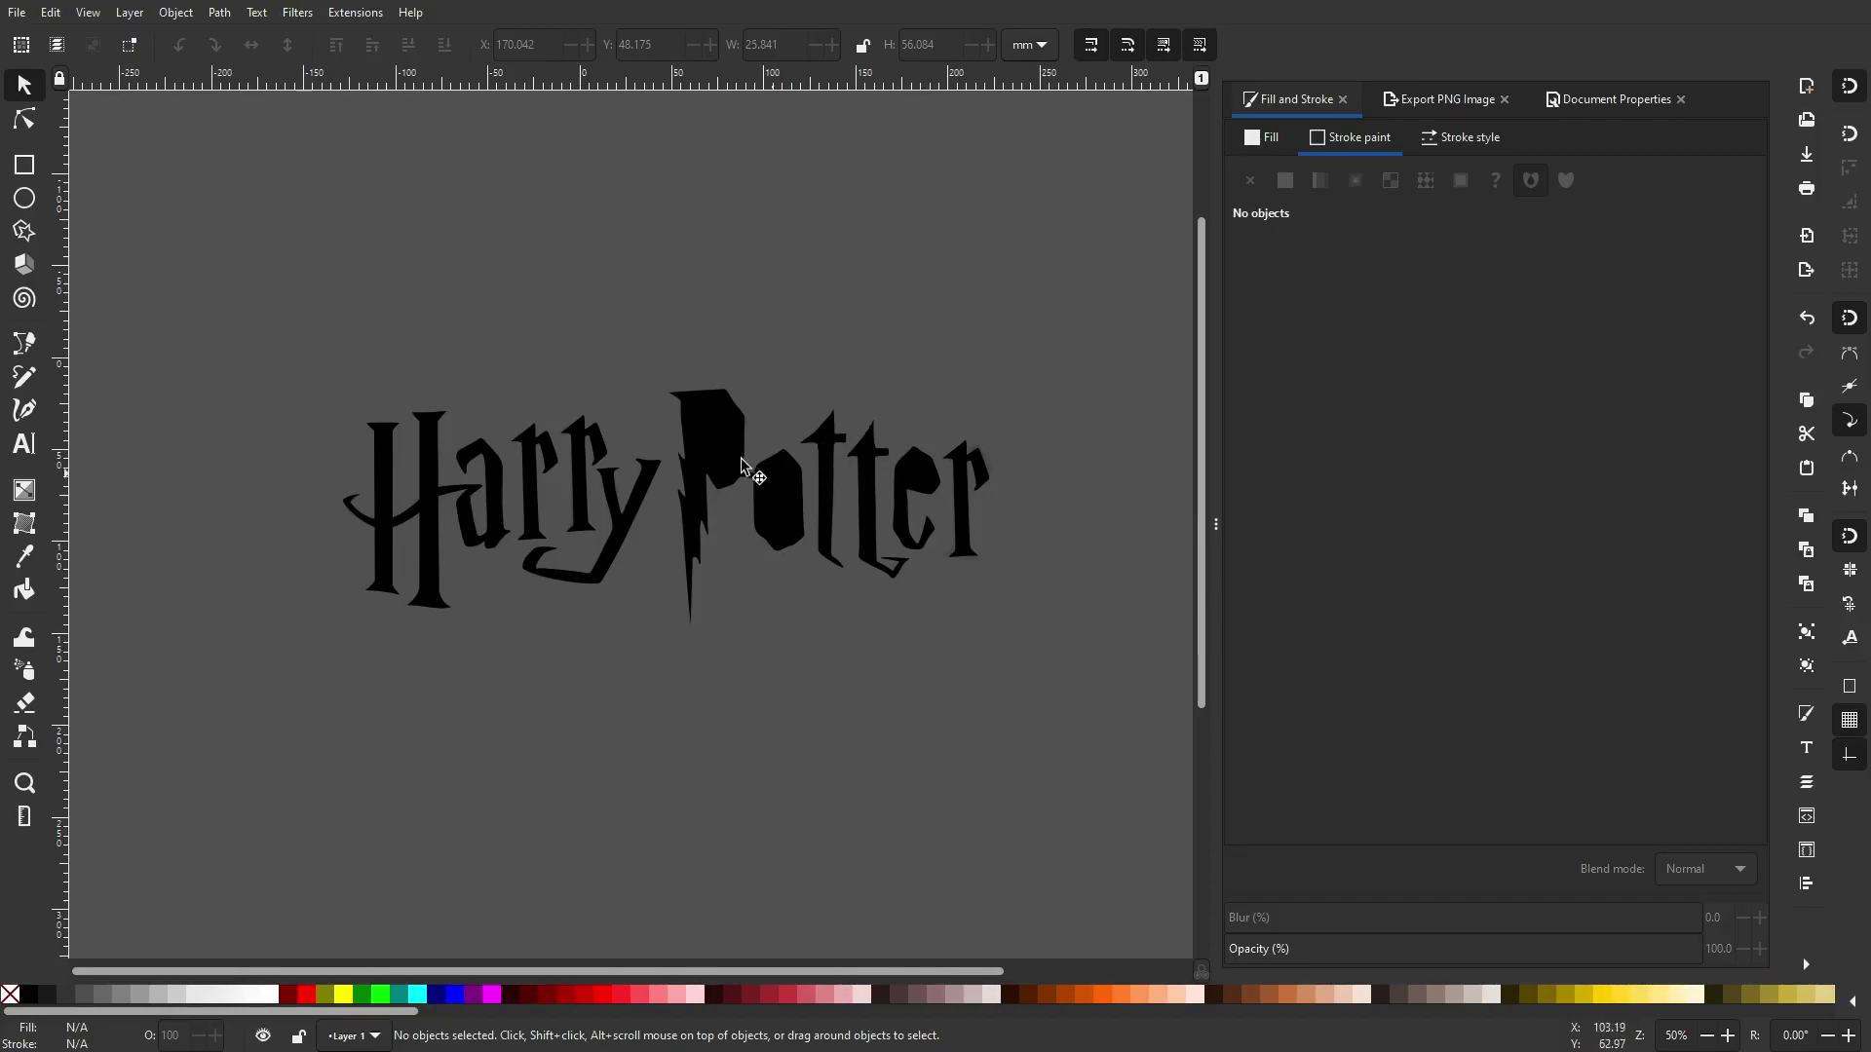
Lower the opacity of the joined P and o shape to 28.7% and of the letter e to 19.9%
scroll(815, 512, "up", 1)
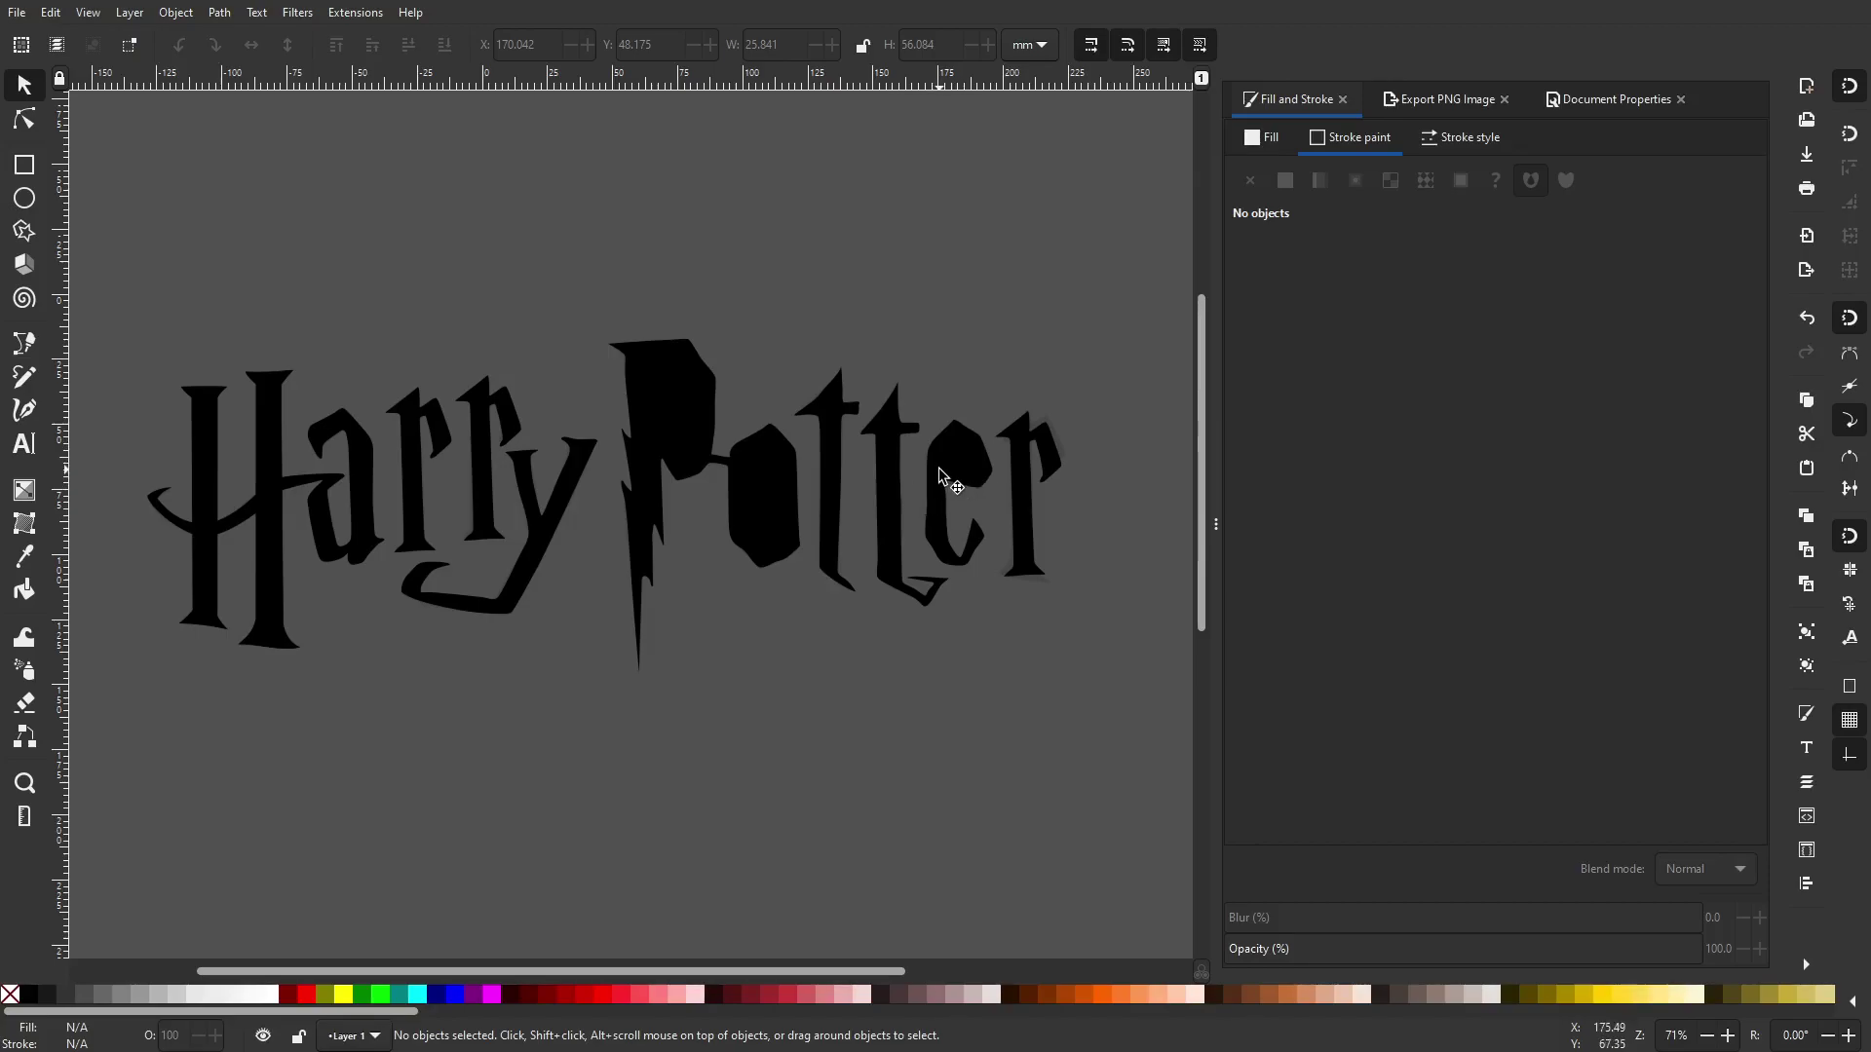
scroll(897, 472, "up", 1)
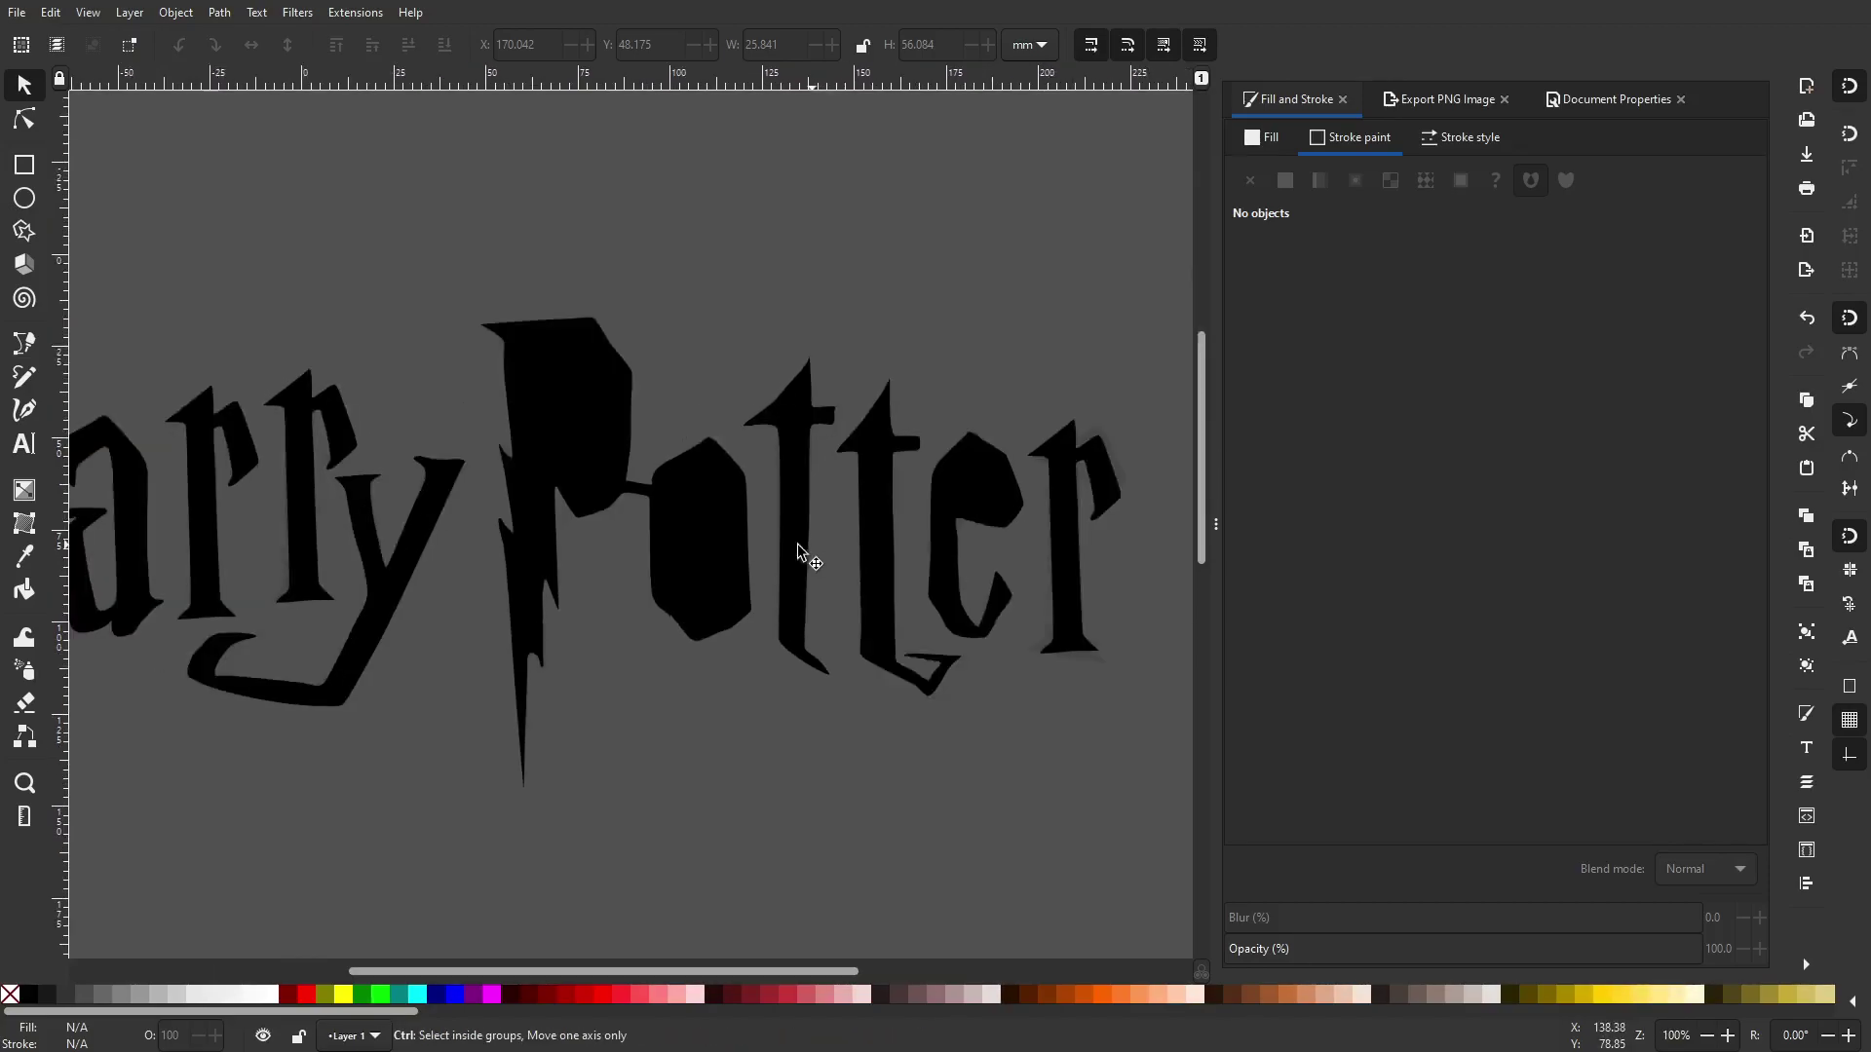
left_click(686, 508)
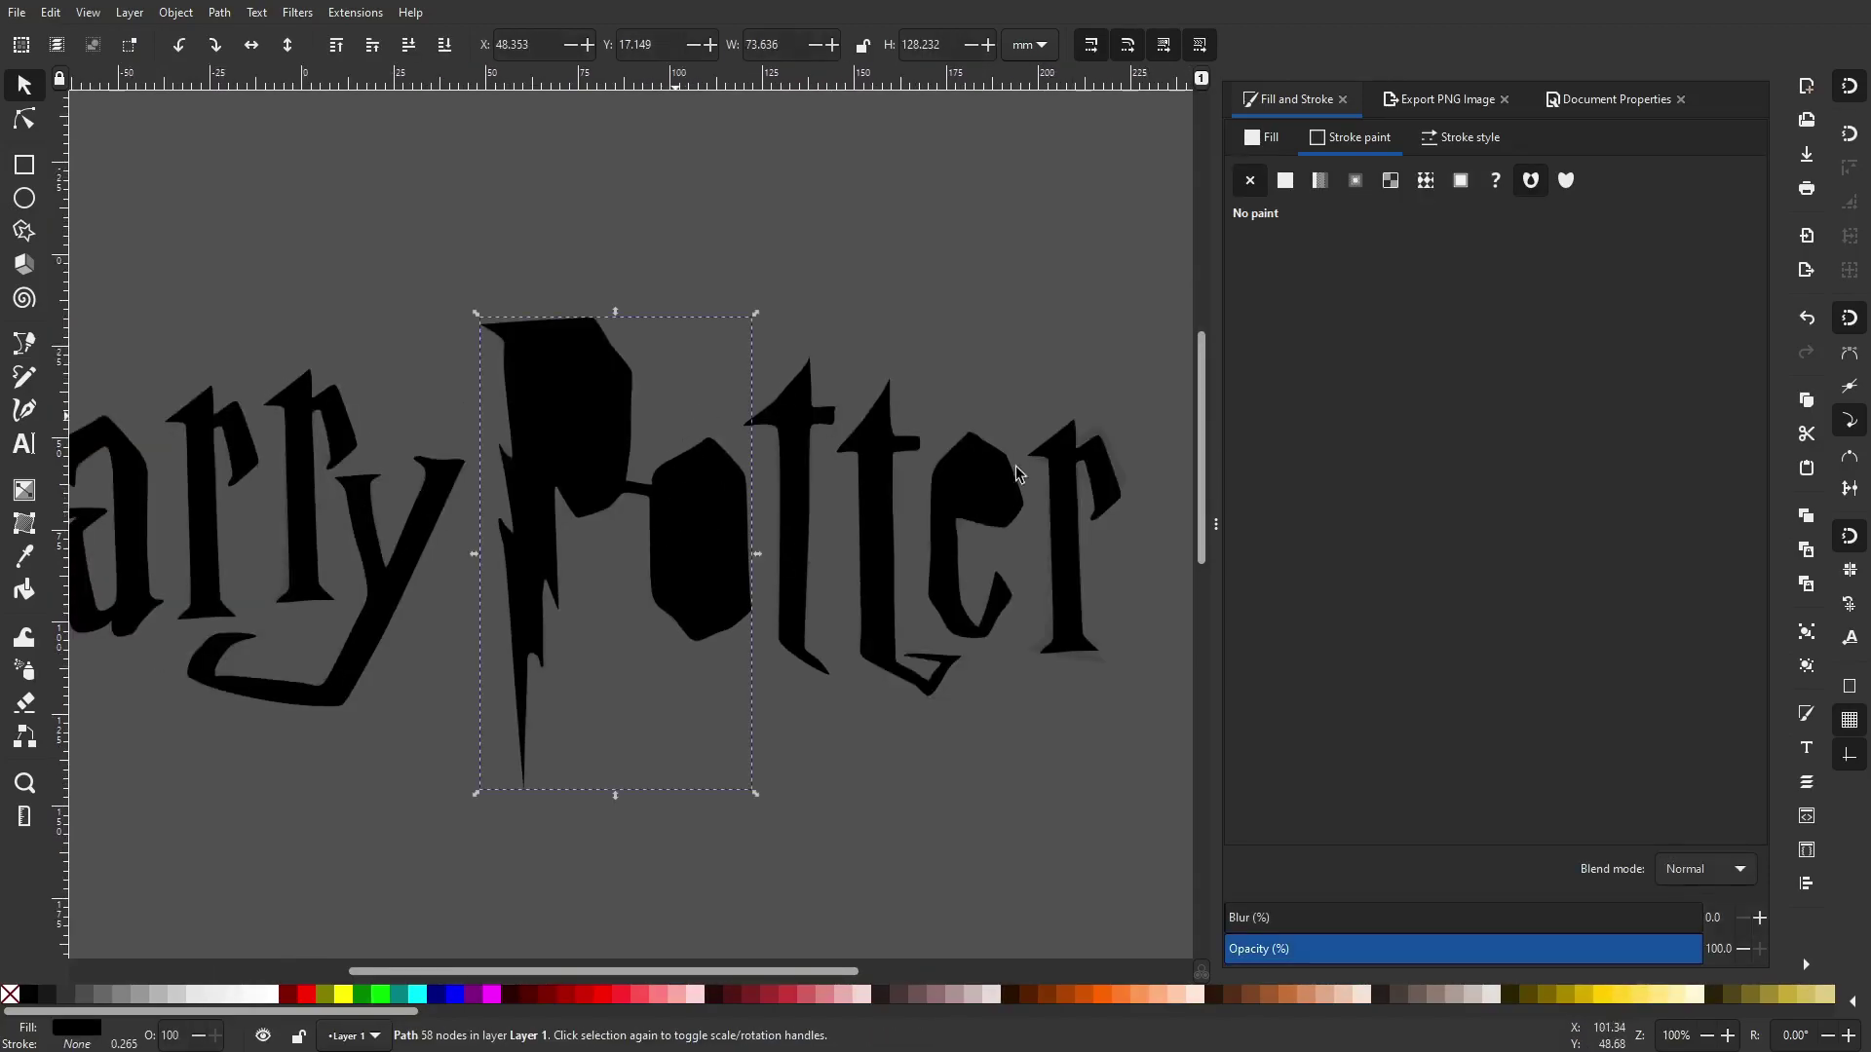
left_click(1361, 949)
left_click(960, 499)
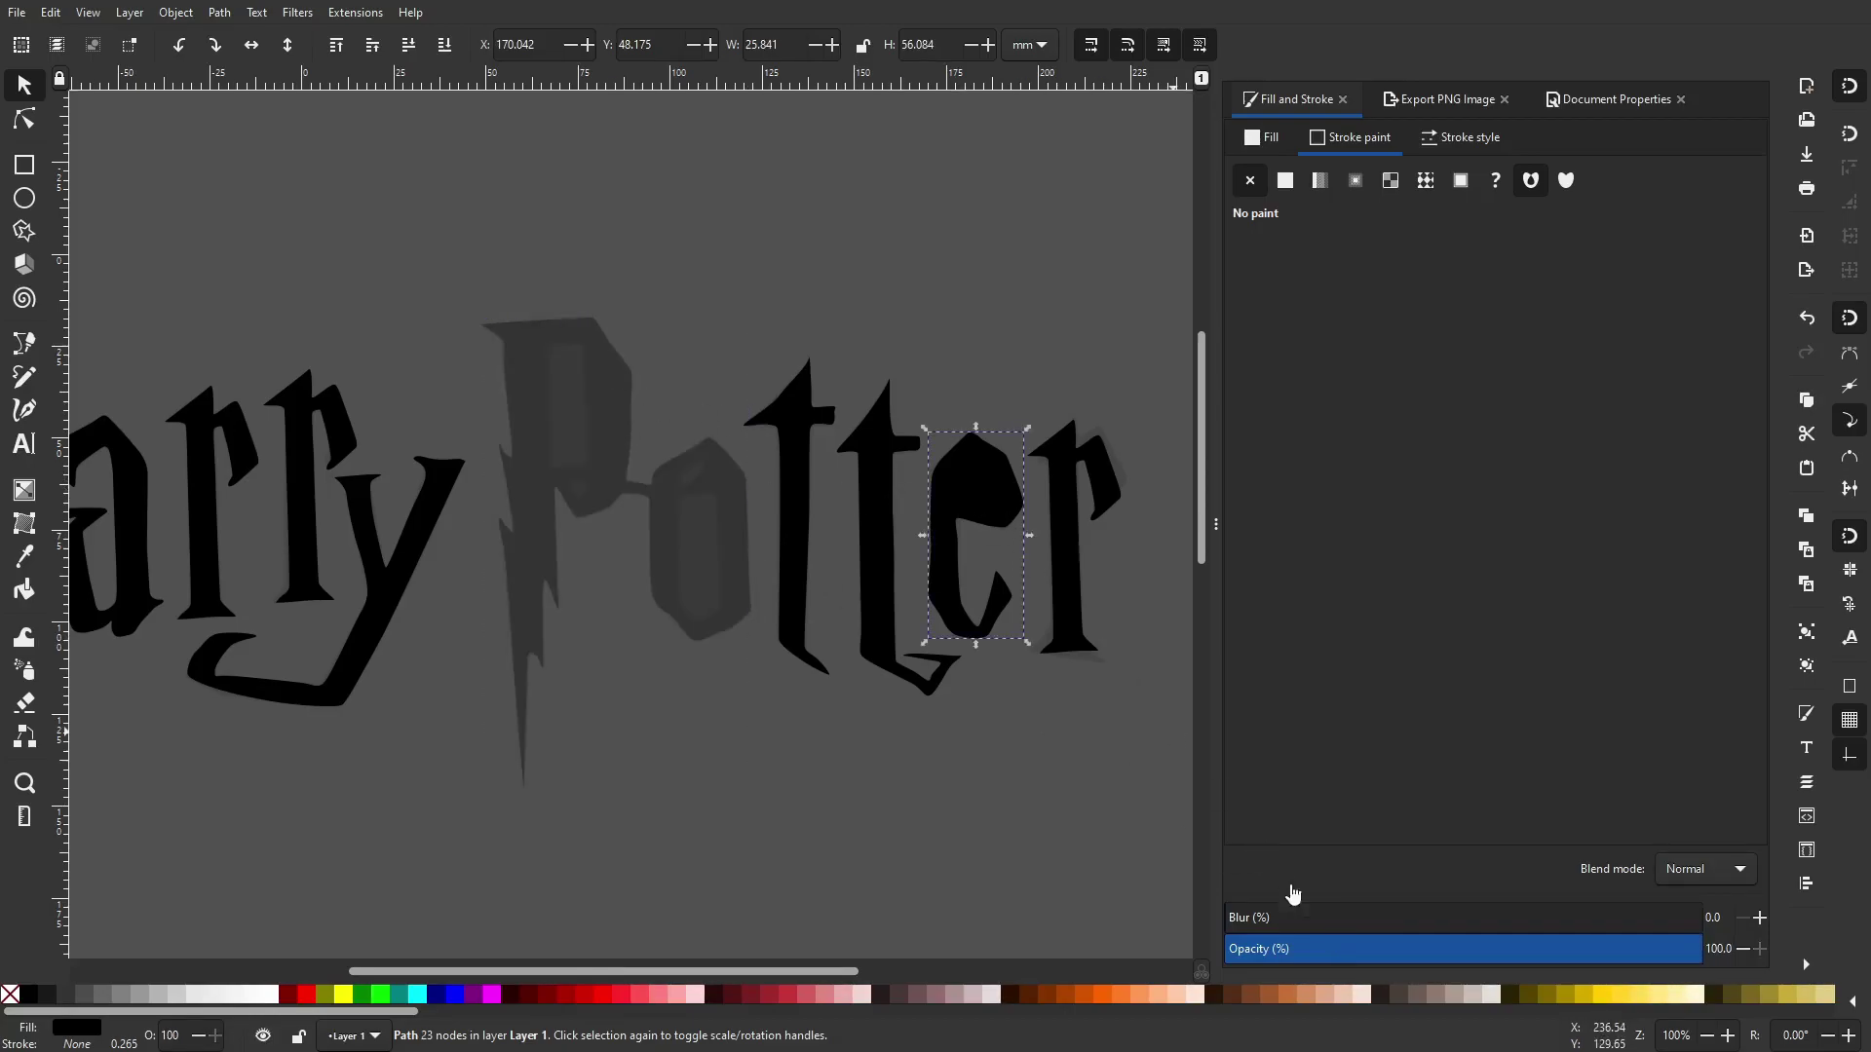
left_click(1319, 959)
Trace the top and right edges of the P's tall inner opening with the Pen tool, rounding the corners
scroll(685, 558, "up", 1)
left_click_drag(740, 530, 1000, 655)
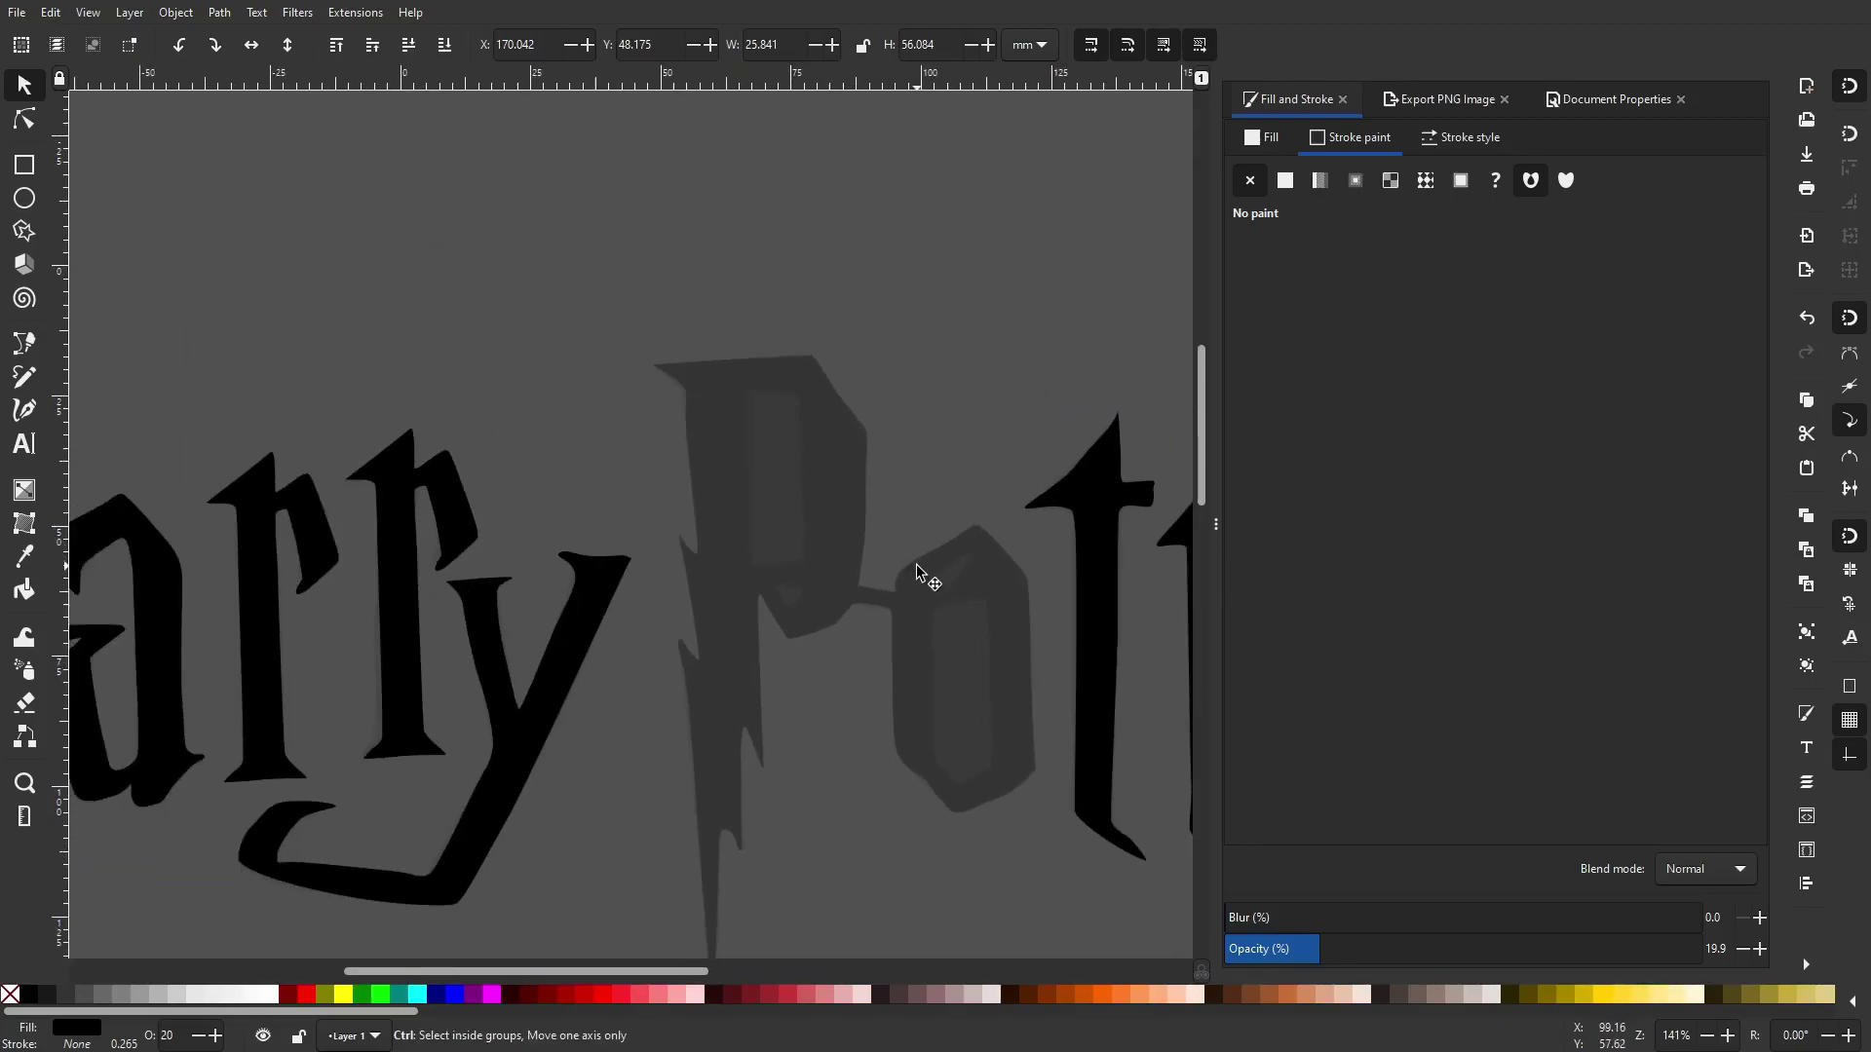
scroll(917, 571, "up", 1)
left_click_drag(922, 540, 663, 522)
scroll(717, 546, "up", 1)
scroll(797, 452, "up", 1)
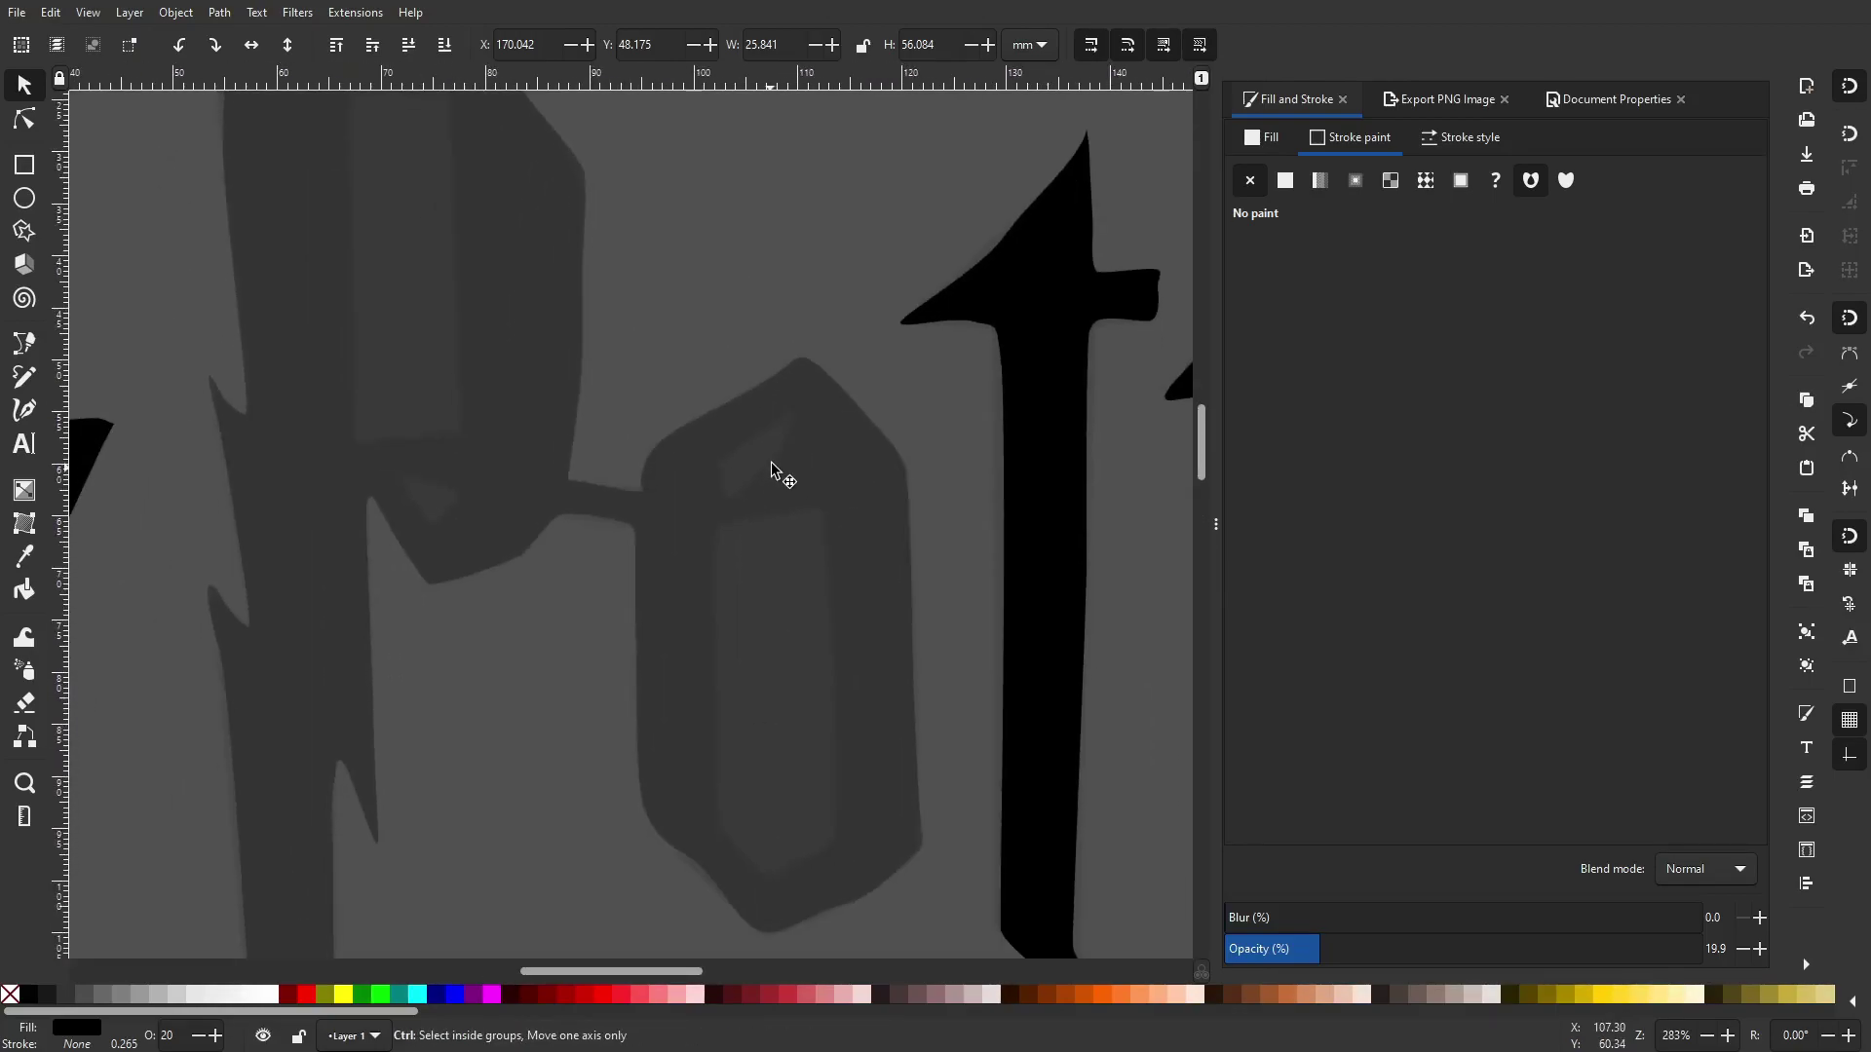
scroll(770, 462, "up", 1)
scroll(716, 521, "left", 5)
scroll(731, 588, "up", 5)
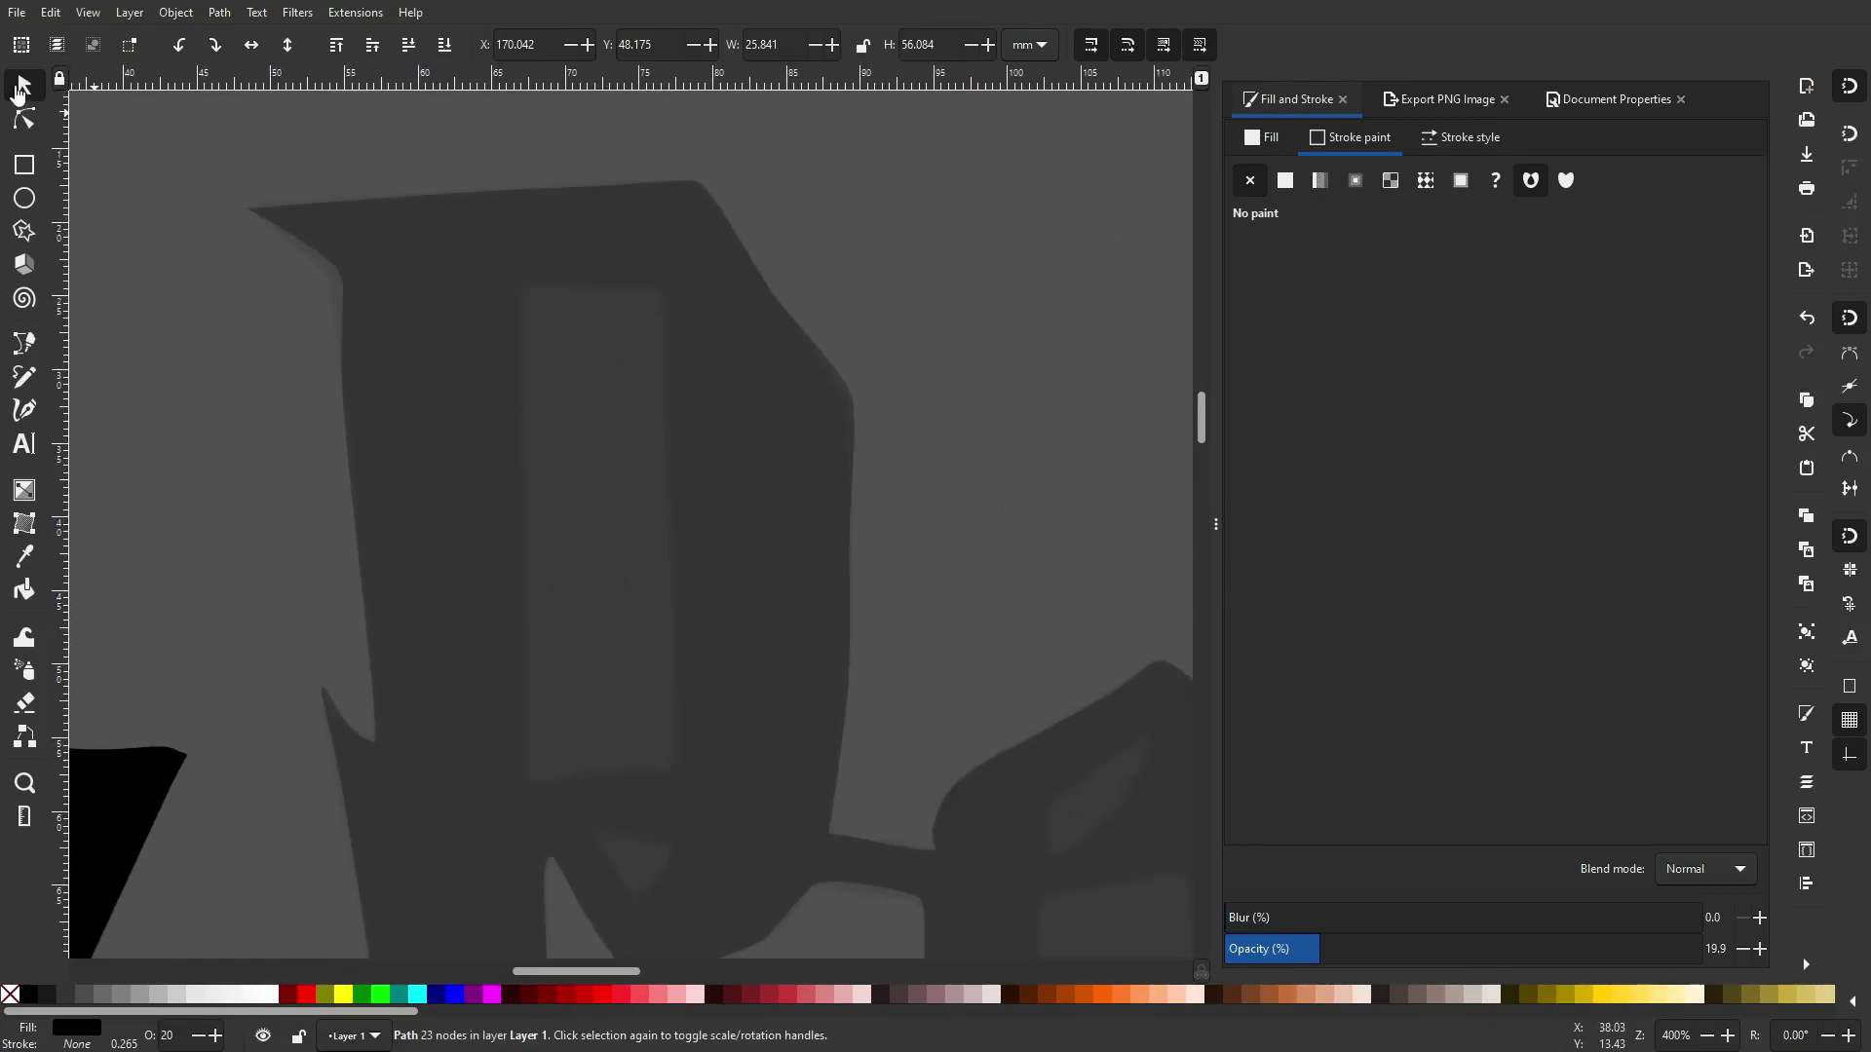
left_click(30, 350)
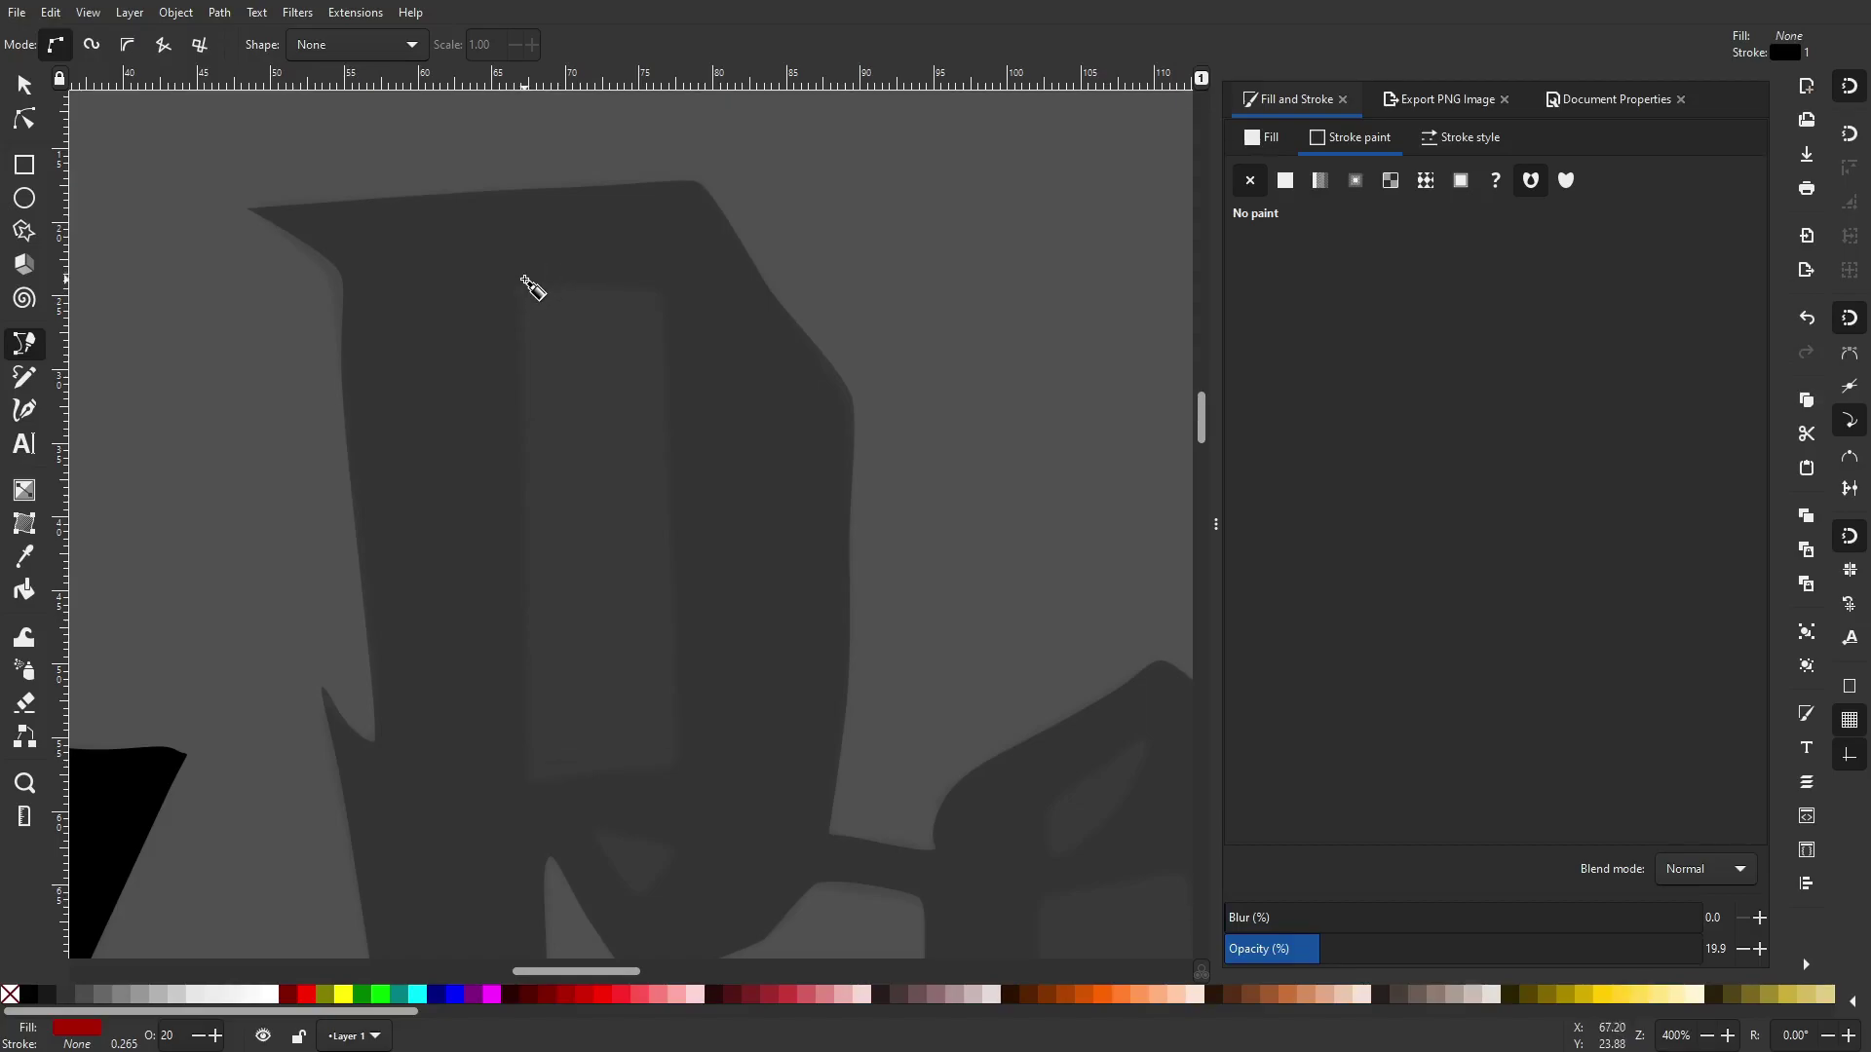
left_click_drag(524, 288, 563, 284)
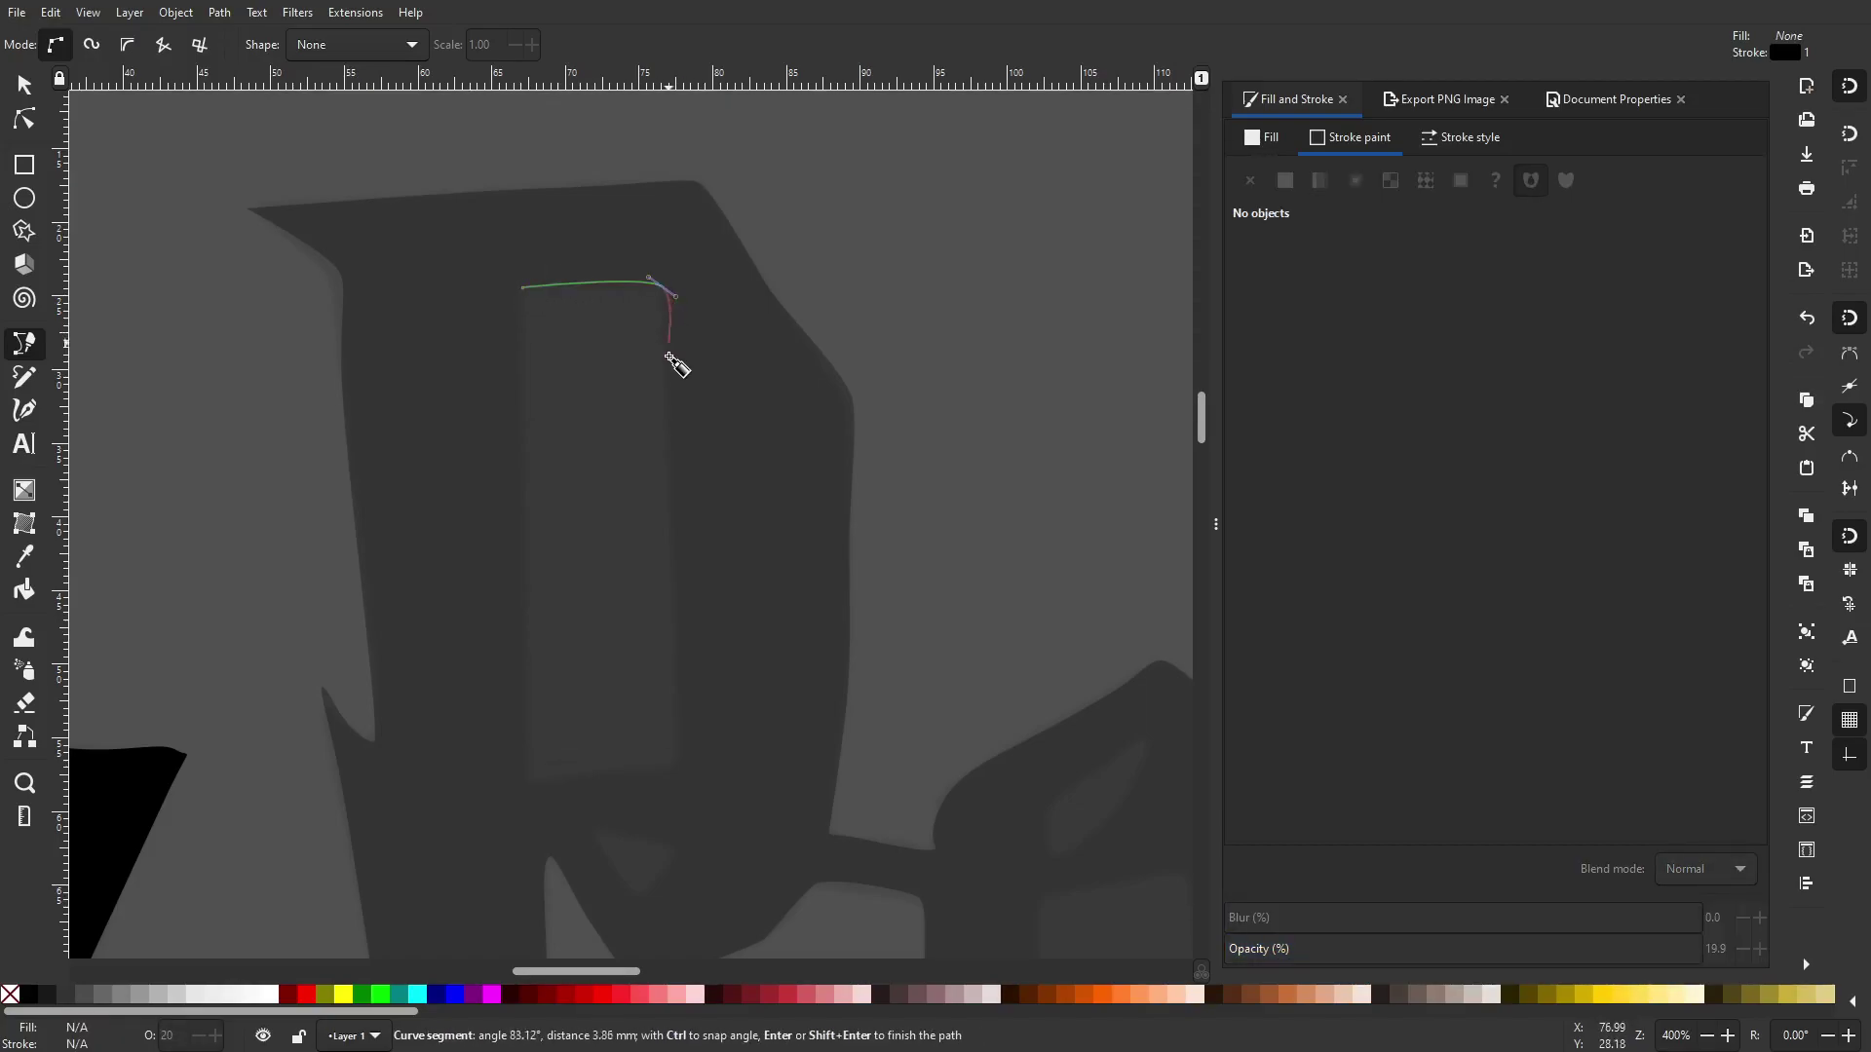
left_click_drag(669, 553, 679, 658)
left_click_drag(674, 762, 666, 773)
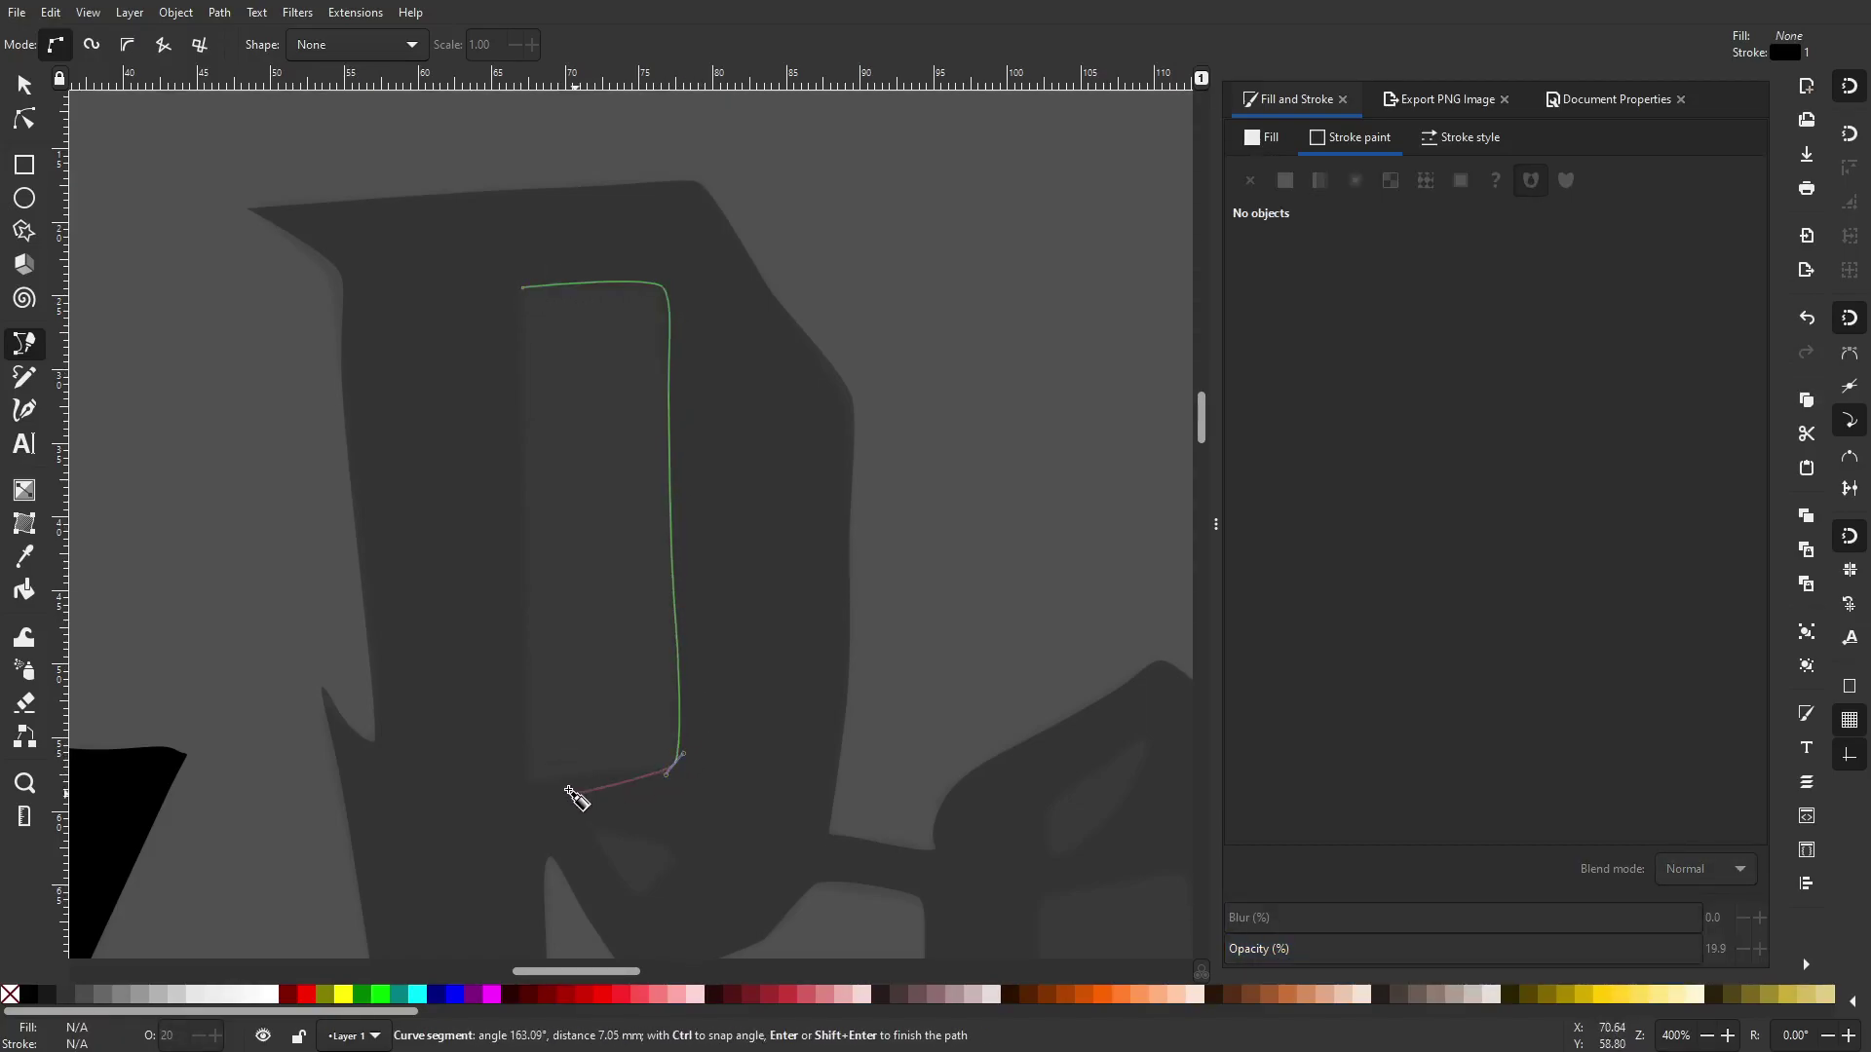
Trace the opening's bottom and left edges and close the path at its starting point, making it about 11 by 34 mm
left_click_drag(522, 696, 528, 615)
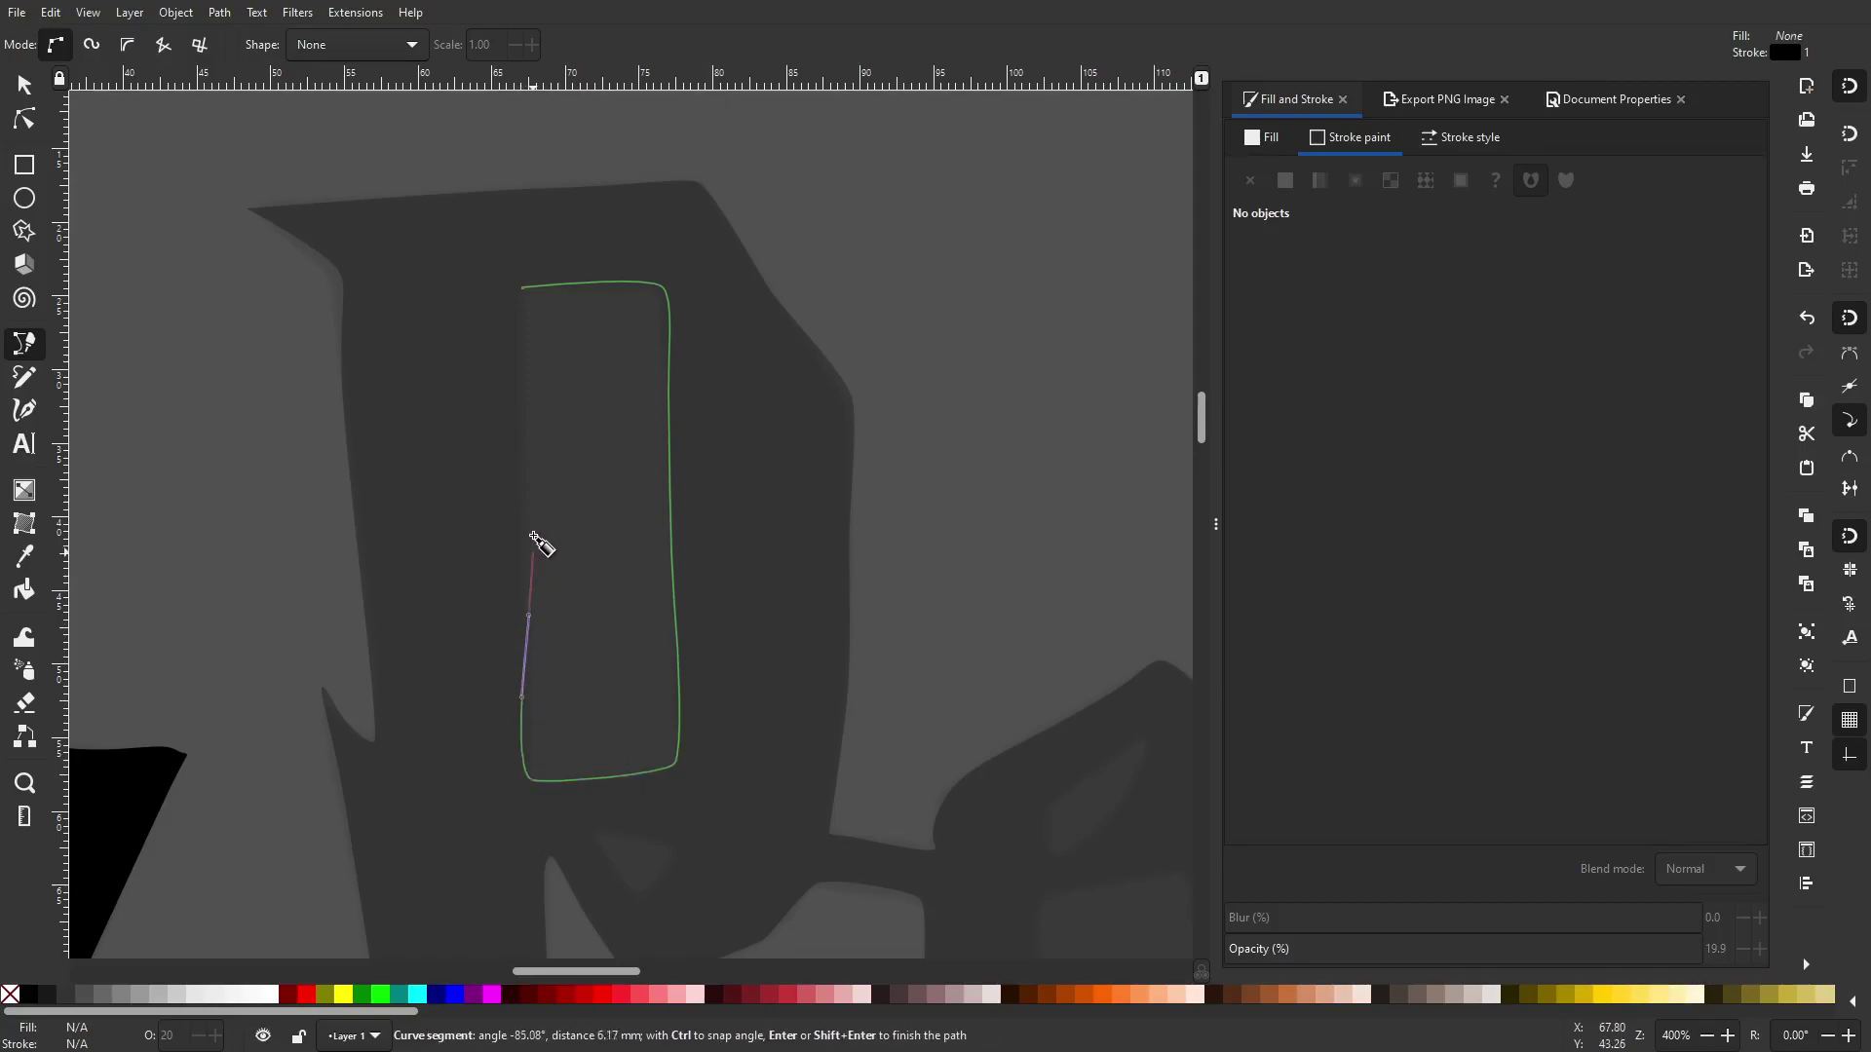
left_click_drag(526, 486, 525, 396)
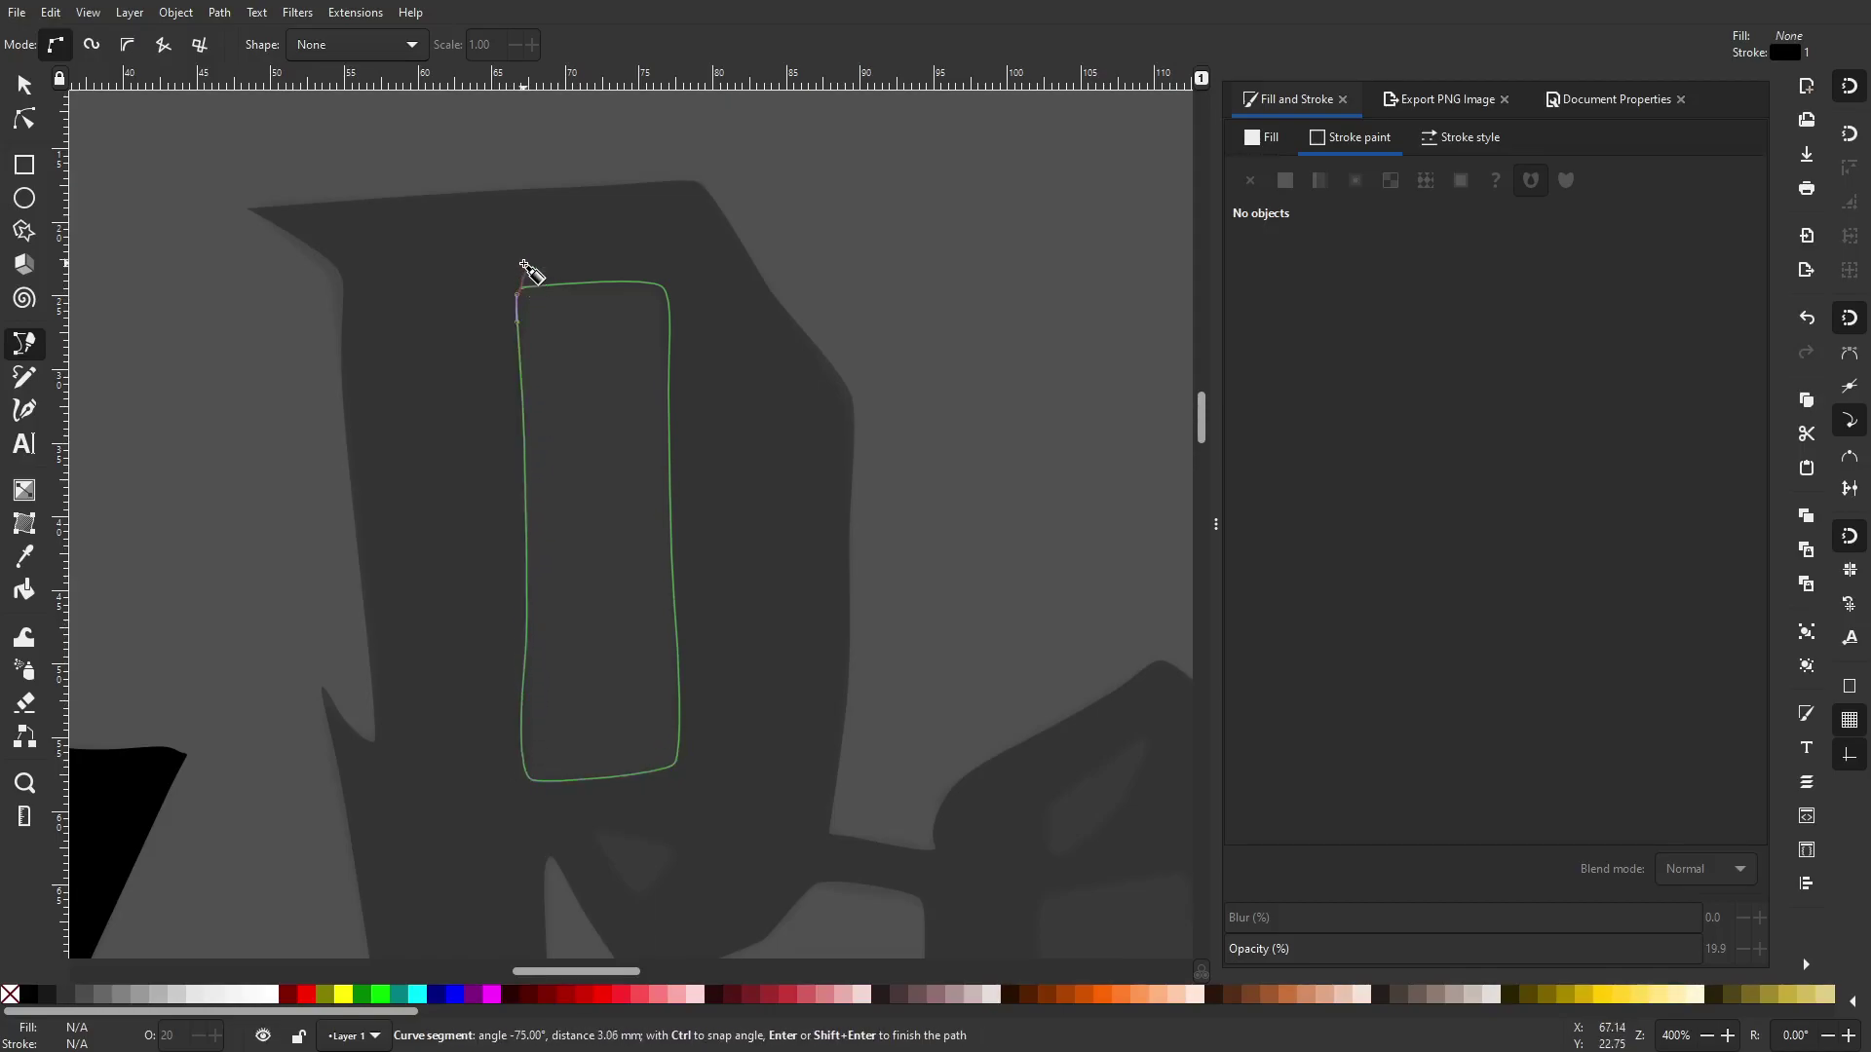
scroll(523, 265, "up", 3, "ctrl")
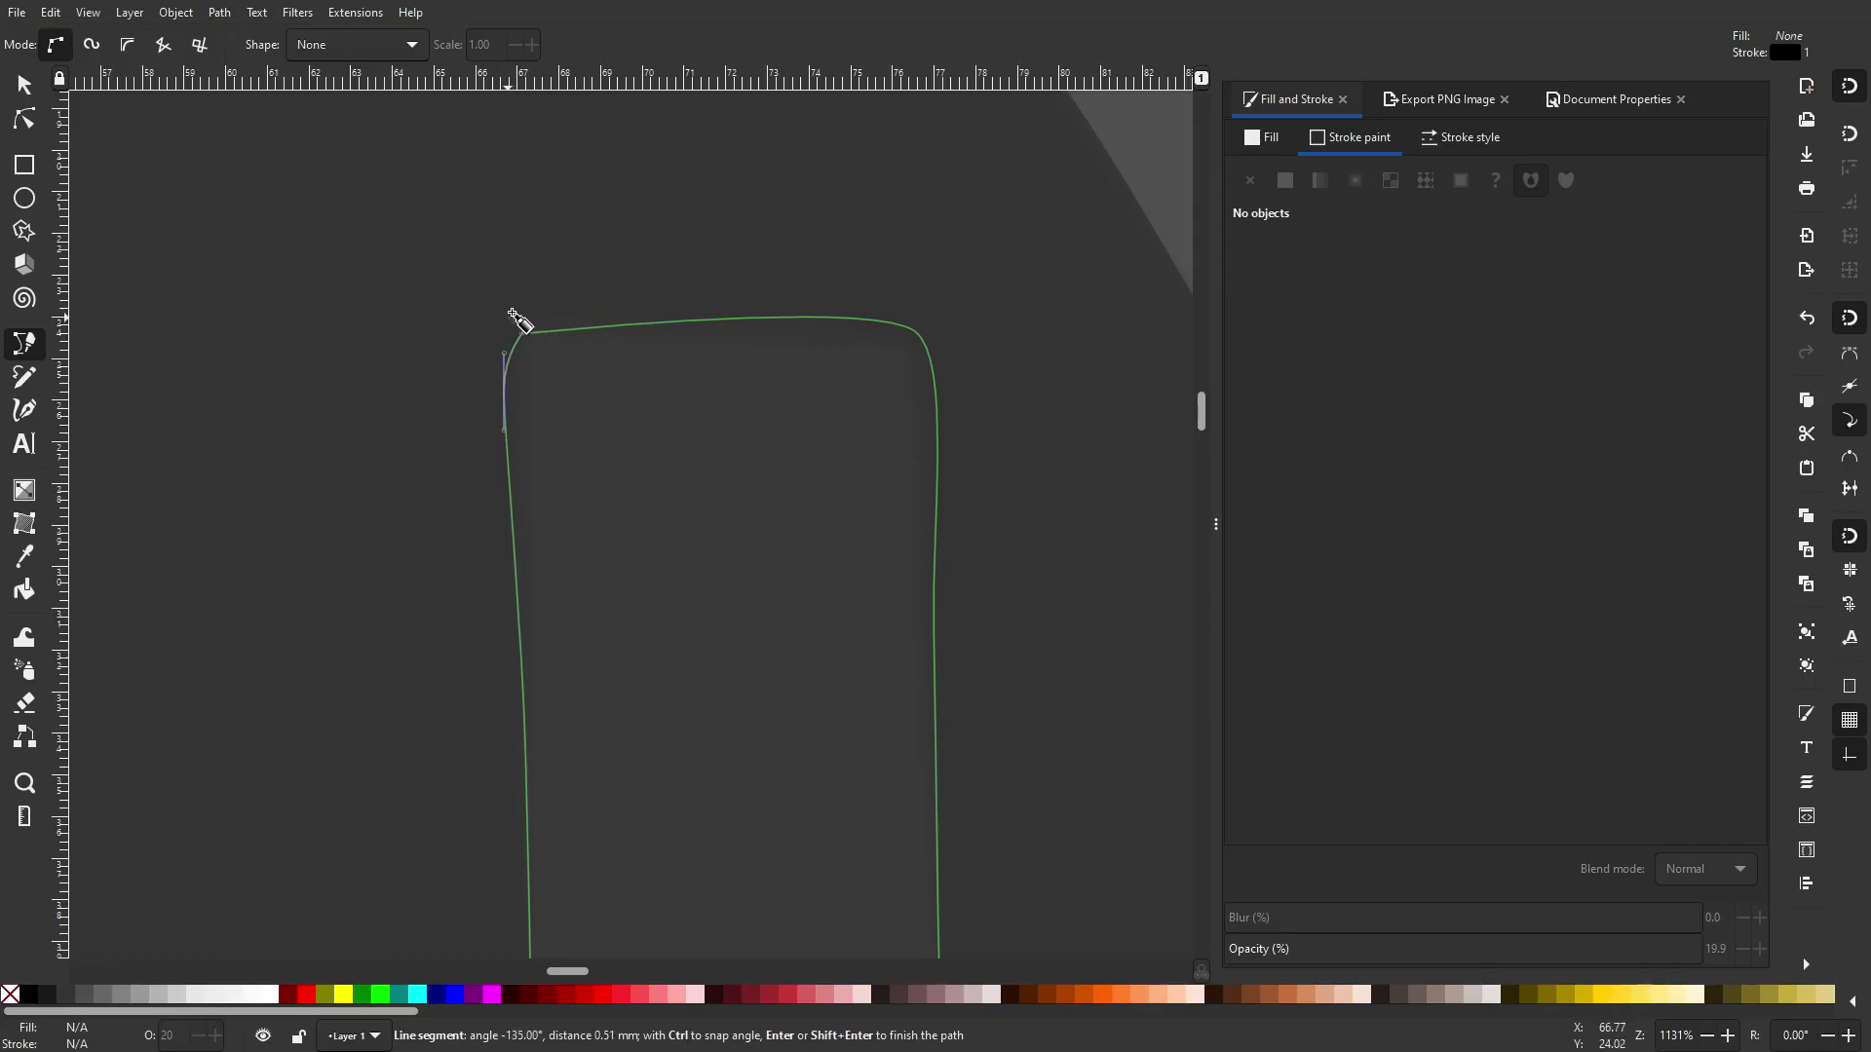
scroll(516, 327, "up", 3, "ctrl")
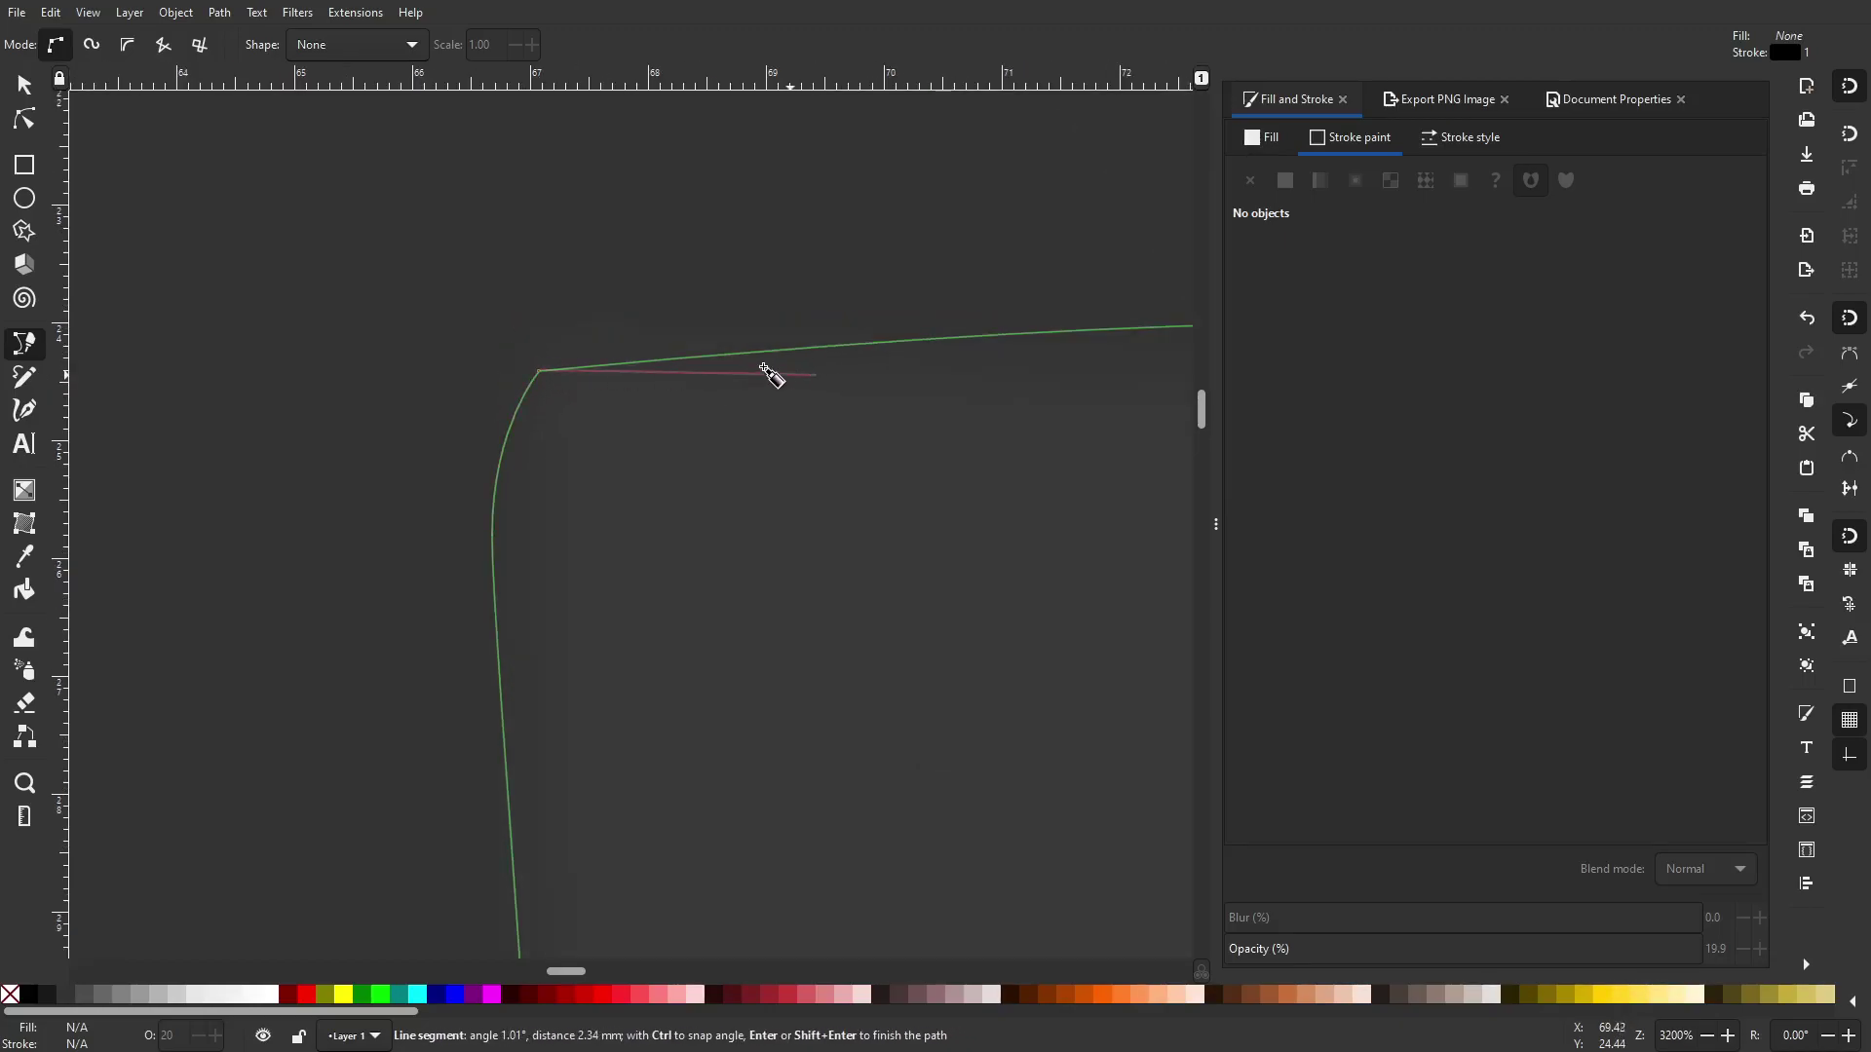
left_click(541, 375)
scroll(615, 401, "down", 6, "ctrl")
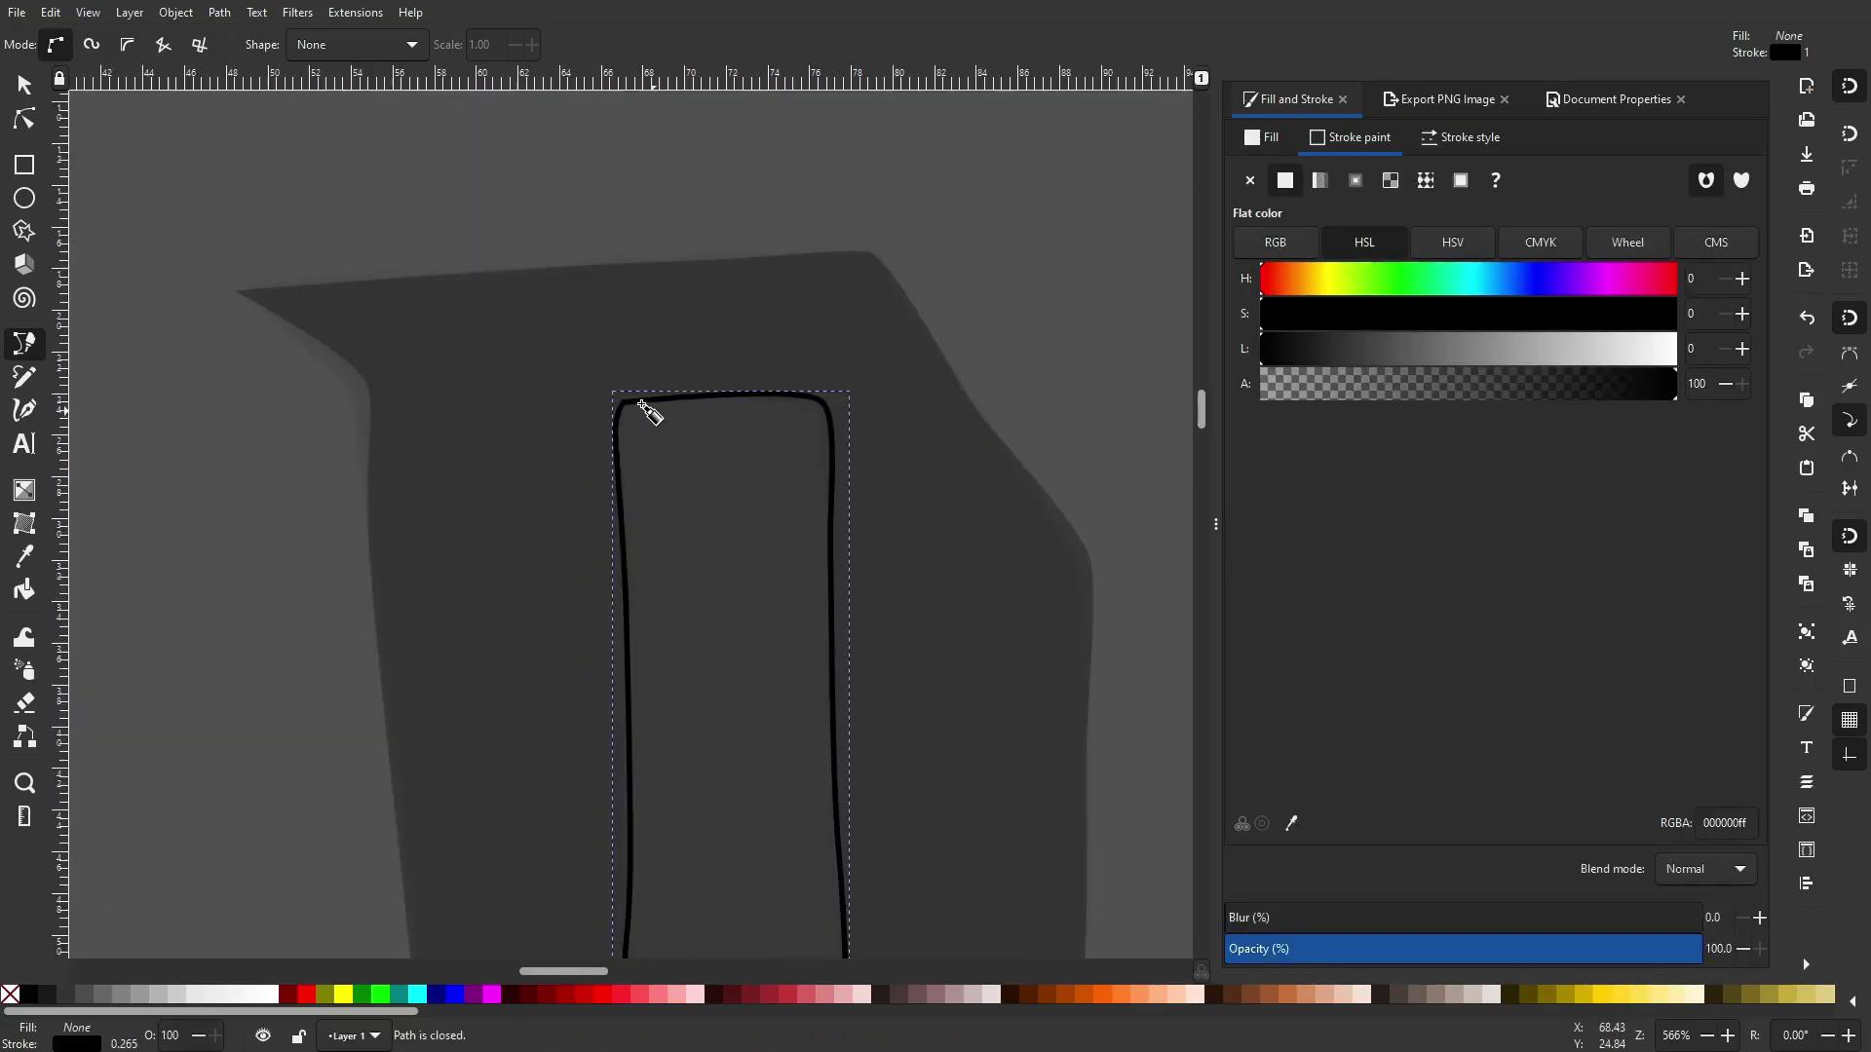
Fill the traced opening with red and cut it out of the joined P and o shape with a Difference
left_click(26, 84)
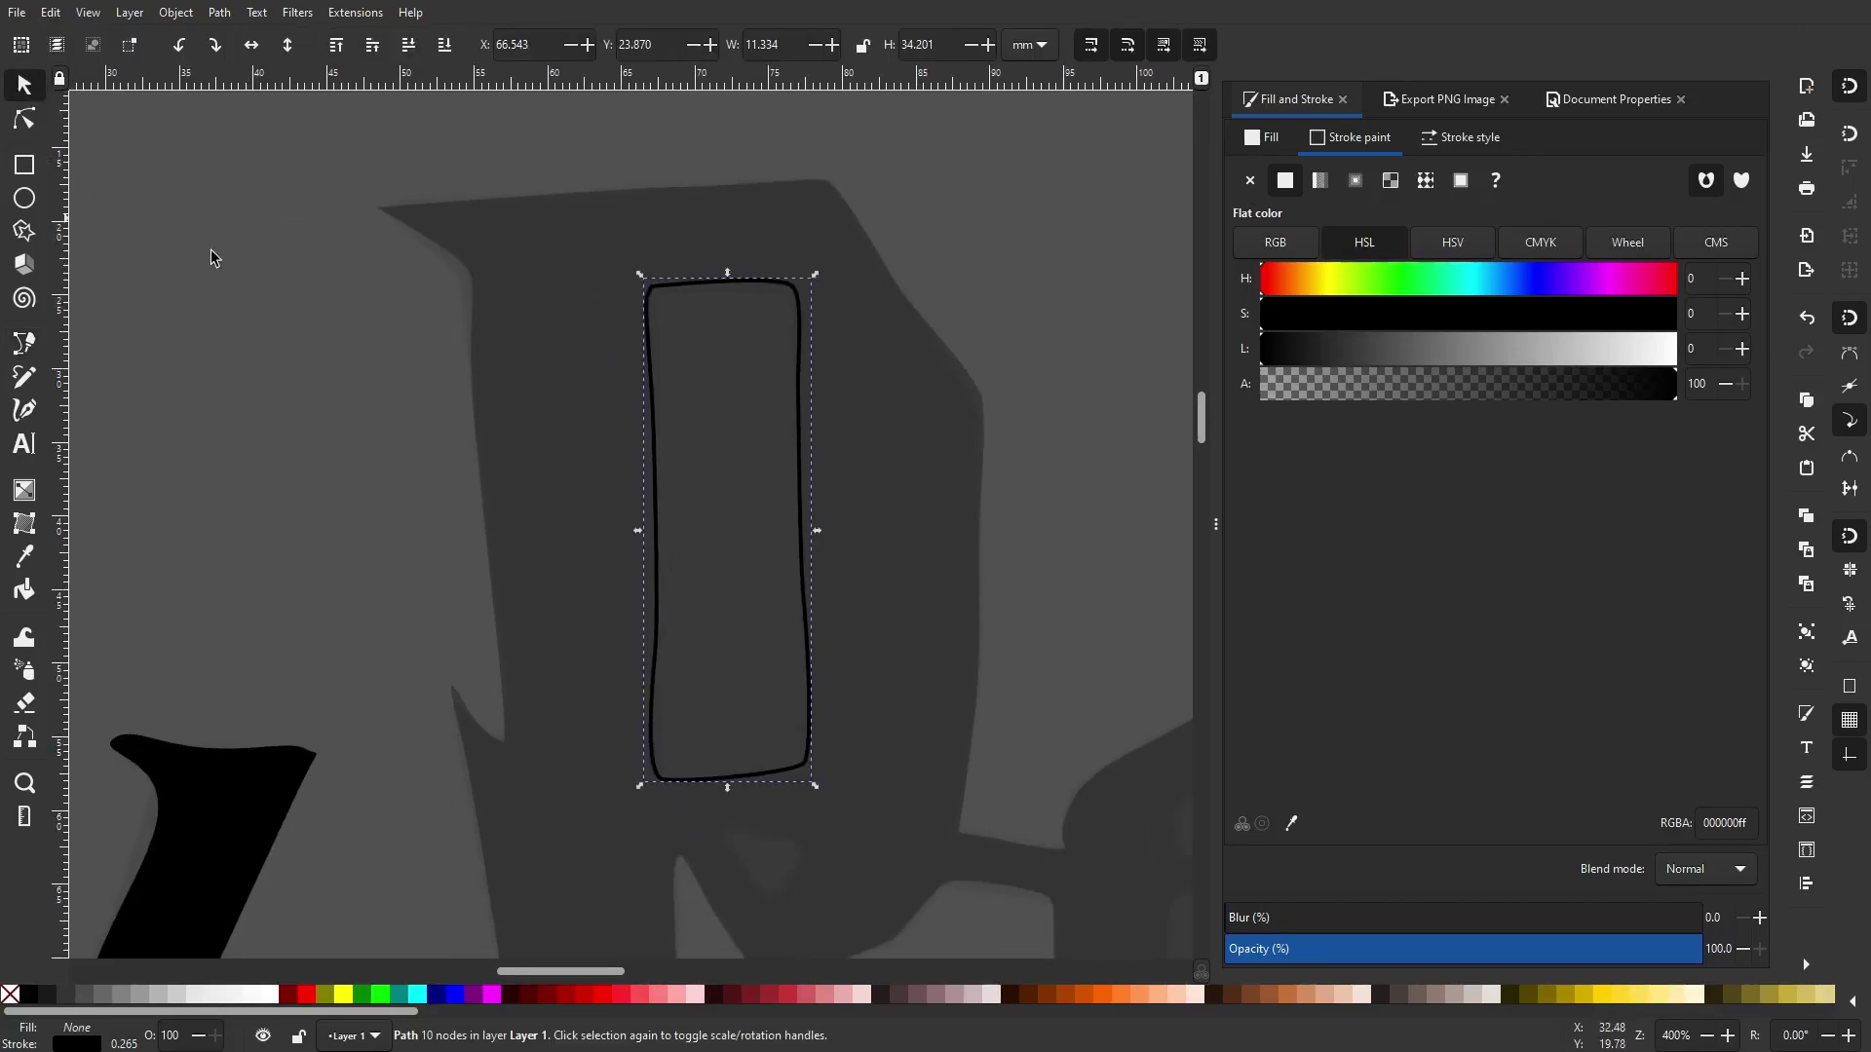
left_click(597, 994)
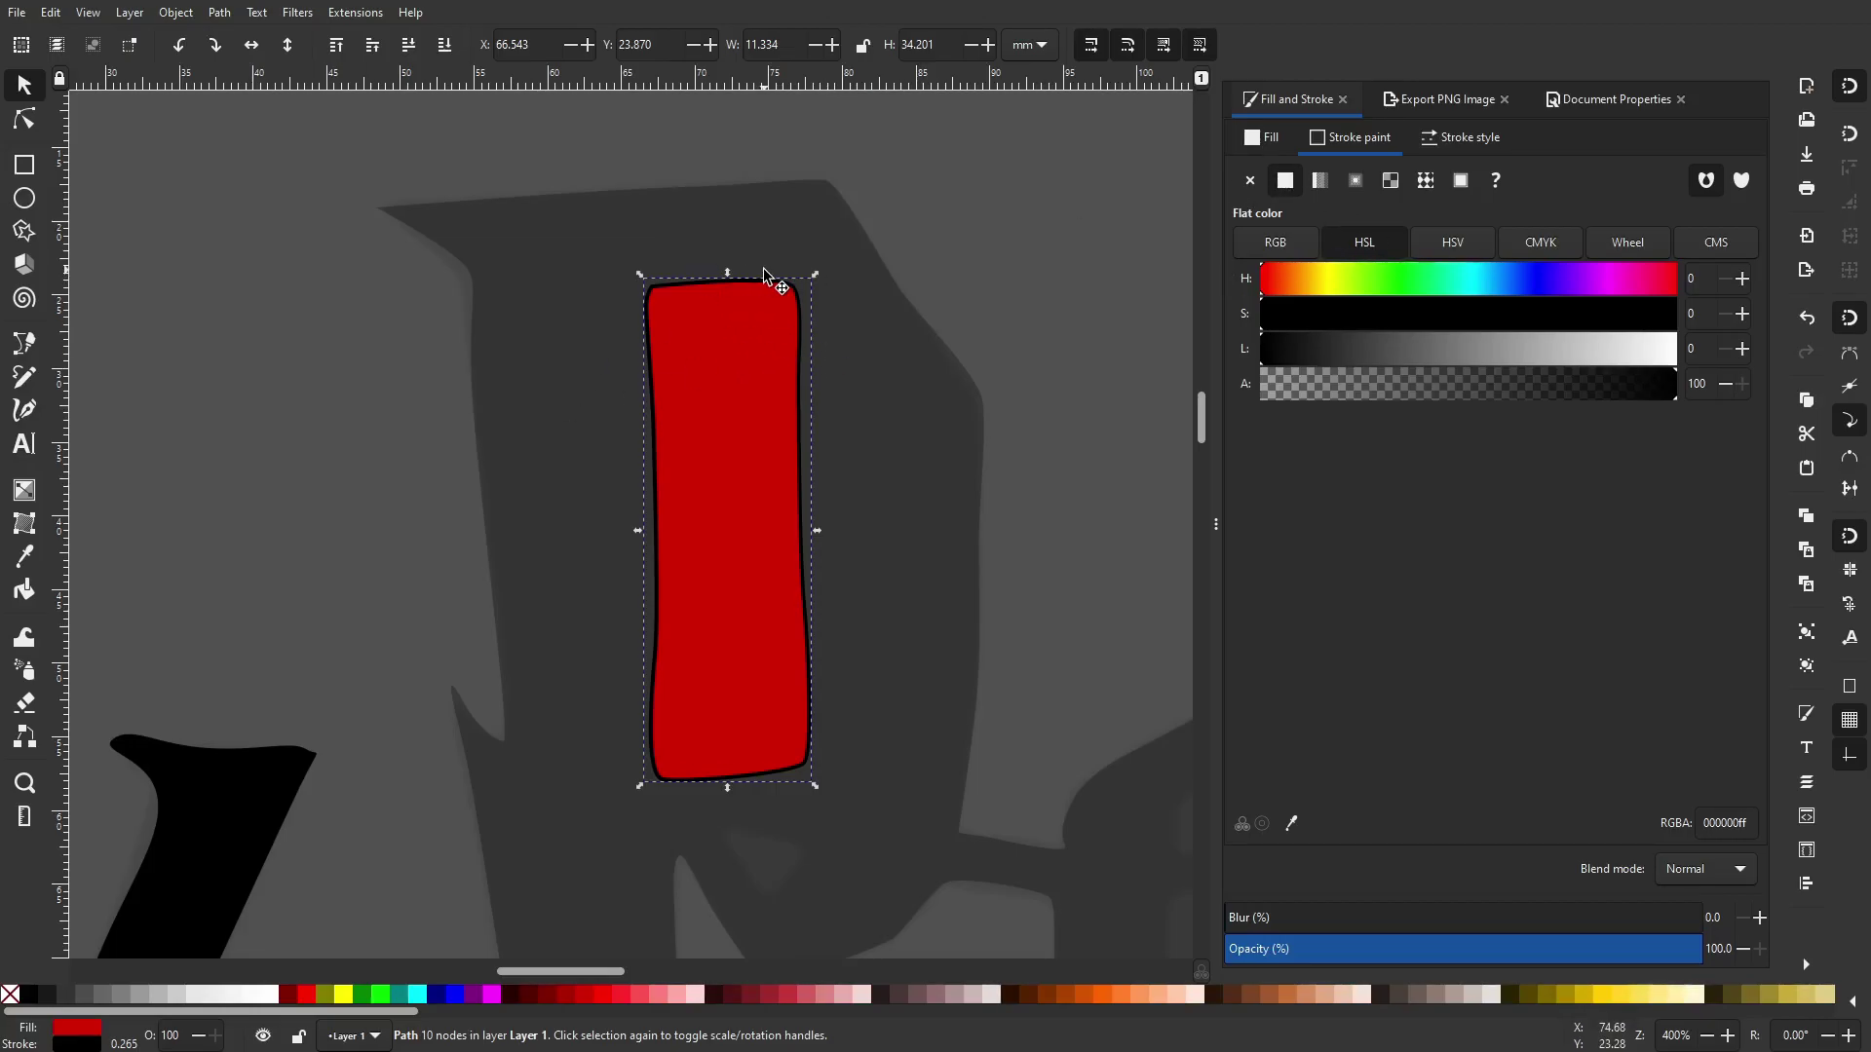
key("shift")
left_click(730, 251, "shift")
left_click(221, 13)
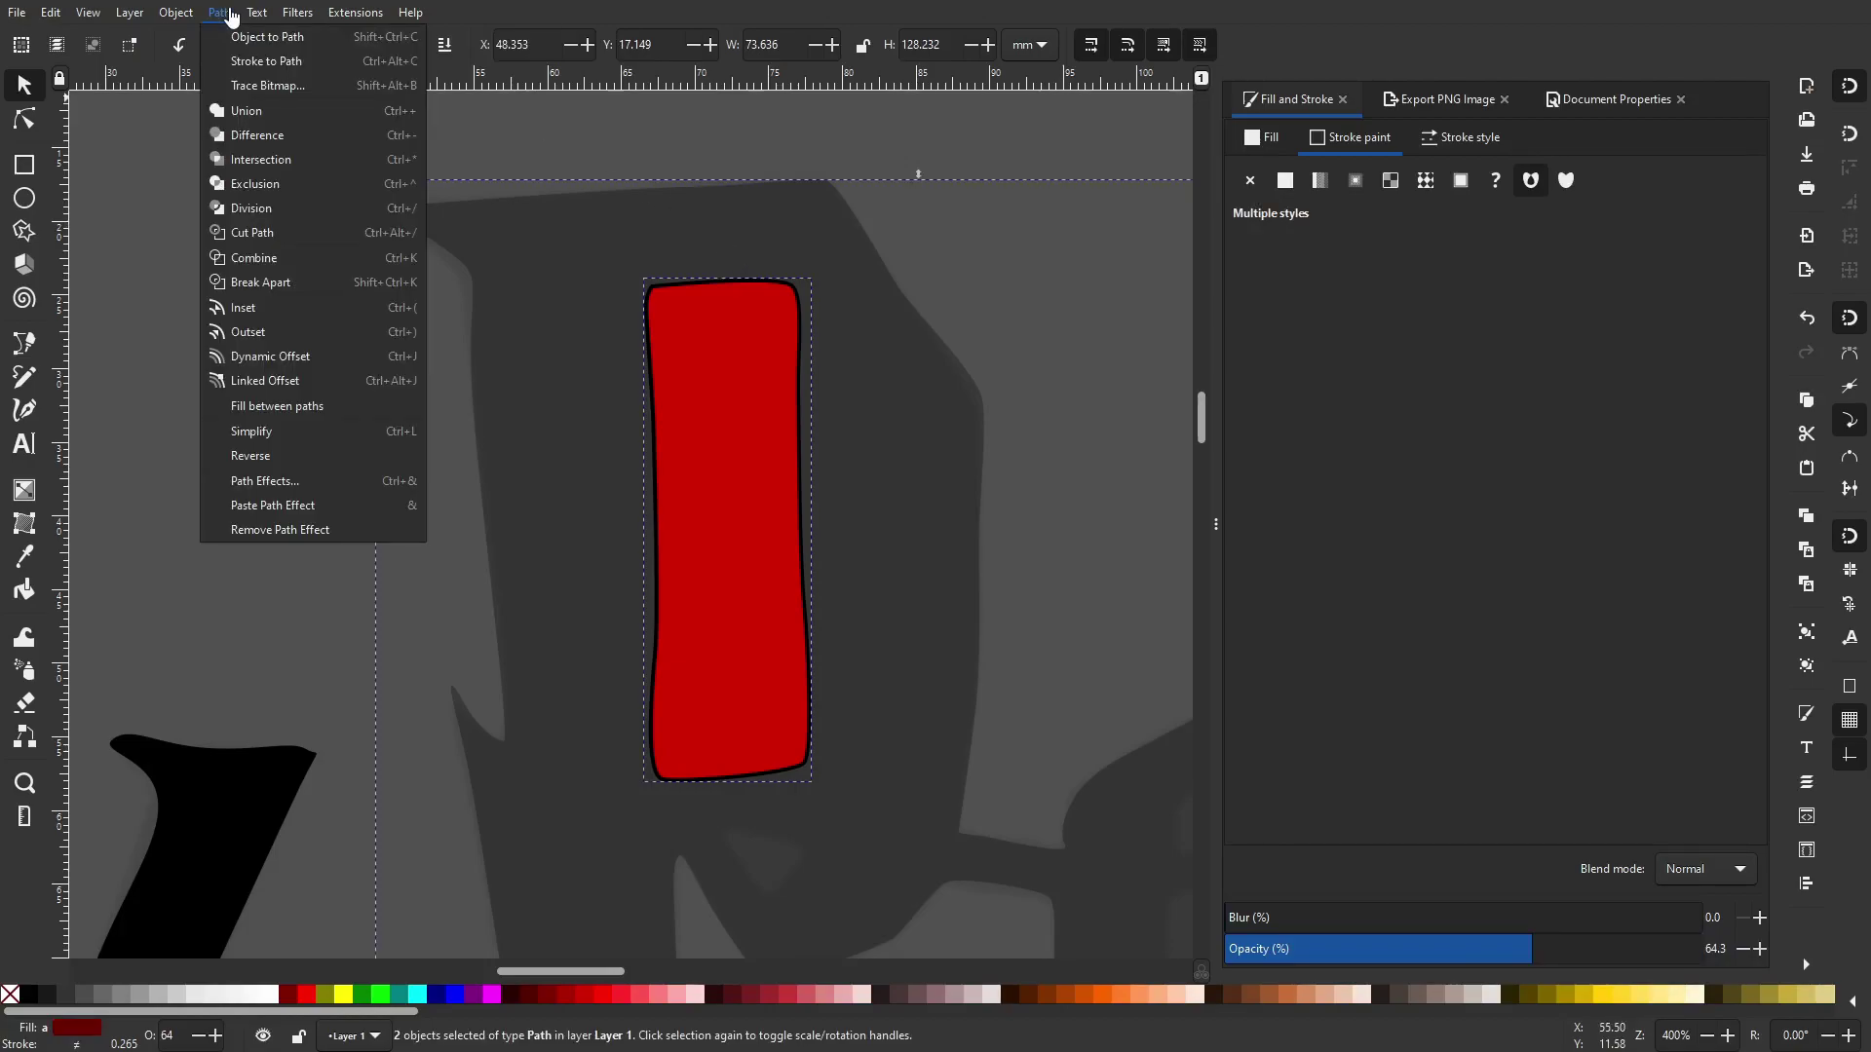
left_click(274, 135)
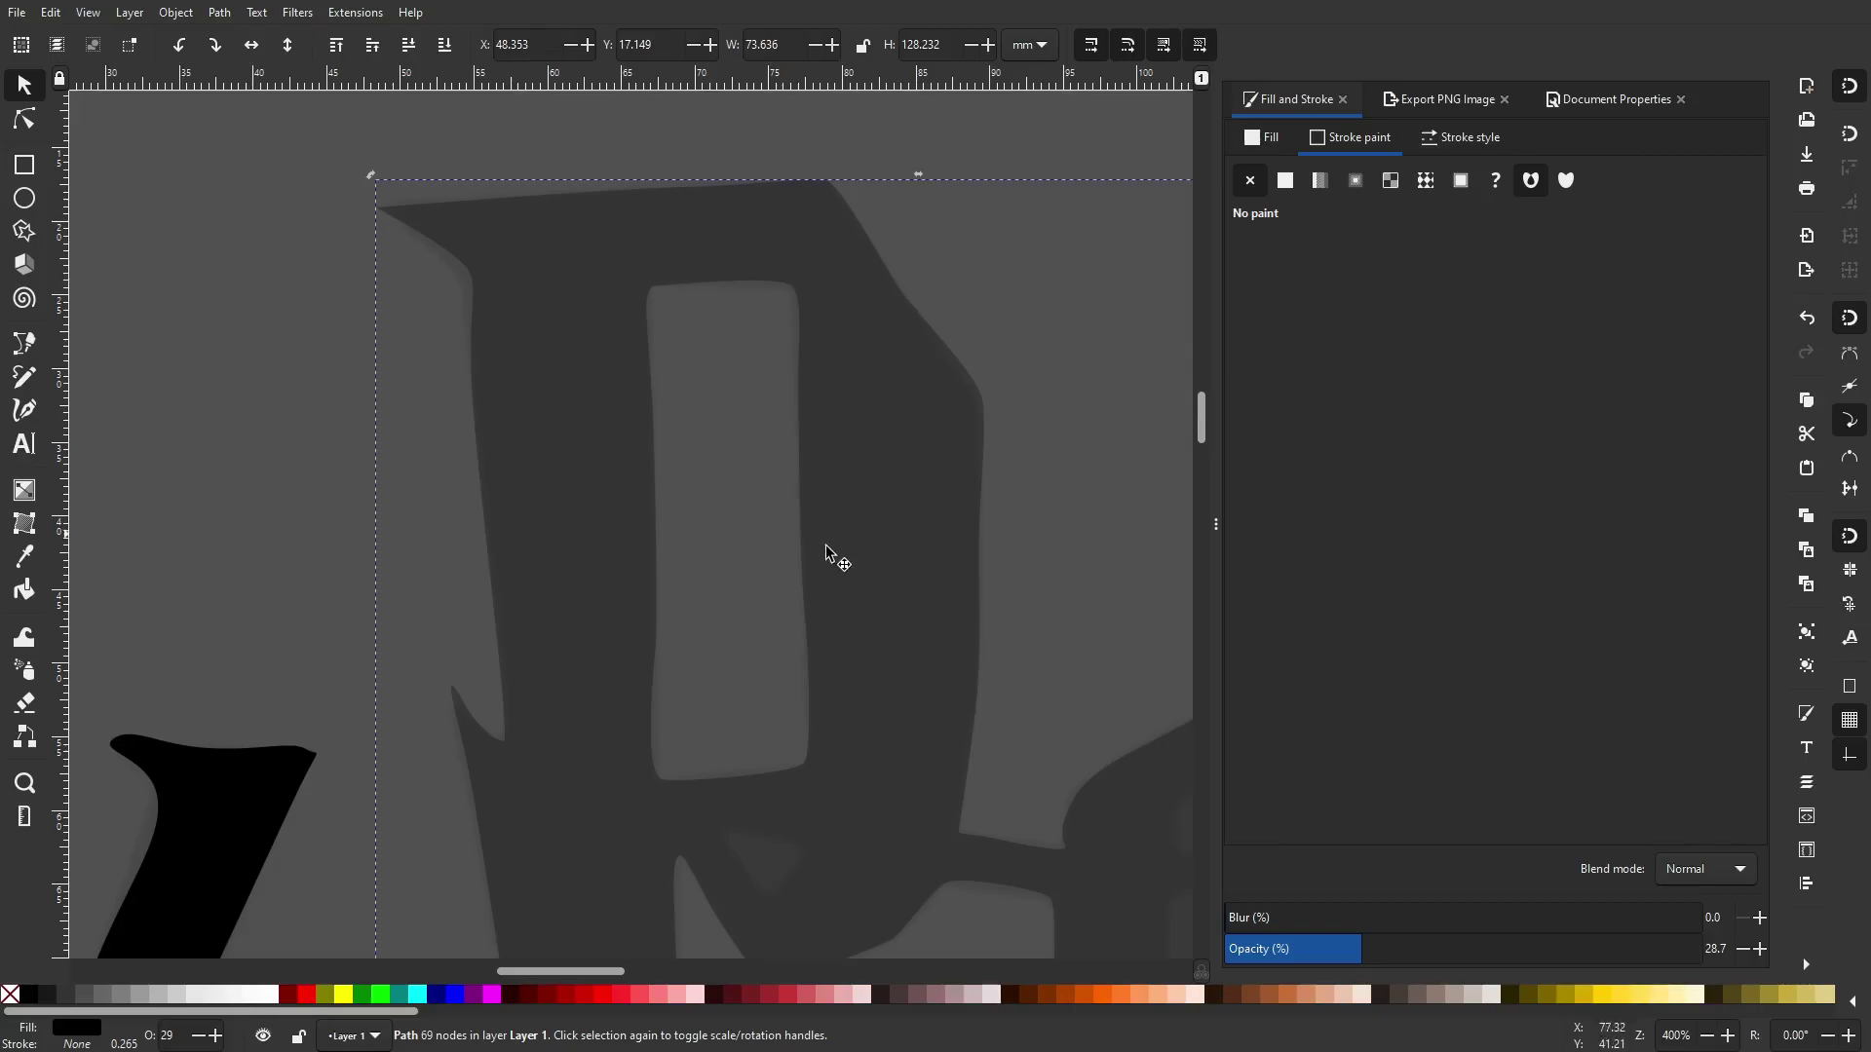
Change the fill of the red letter e to black
scroll(827, 545, "down", 5)
scroll(835, 542, "up", 3)
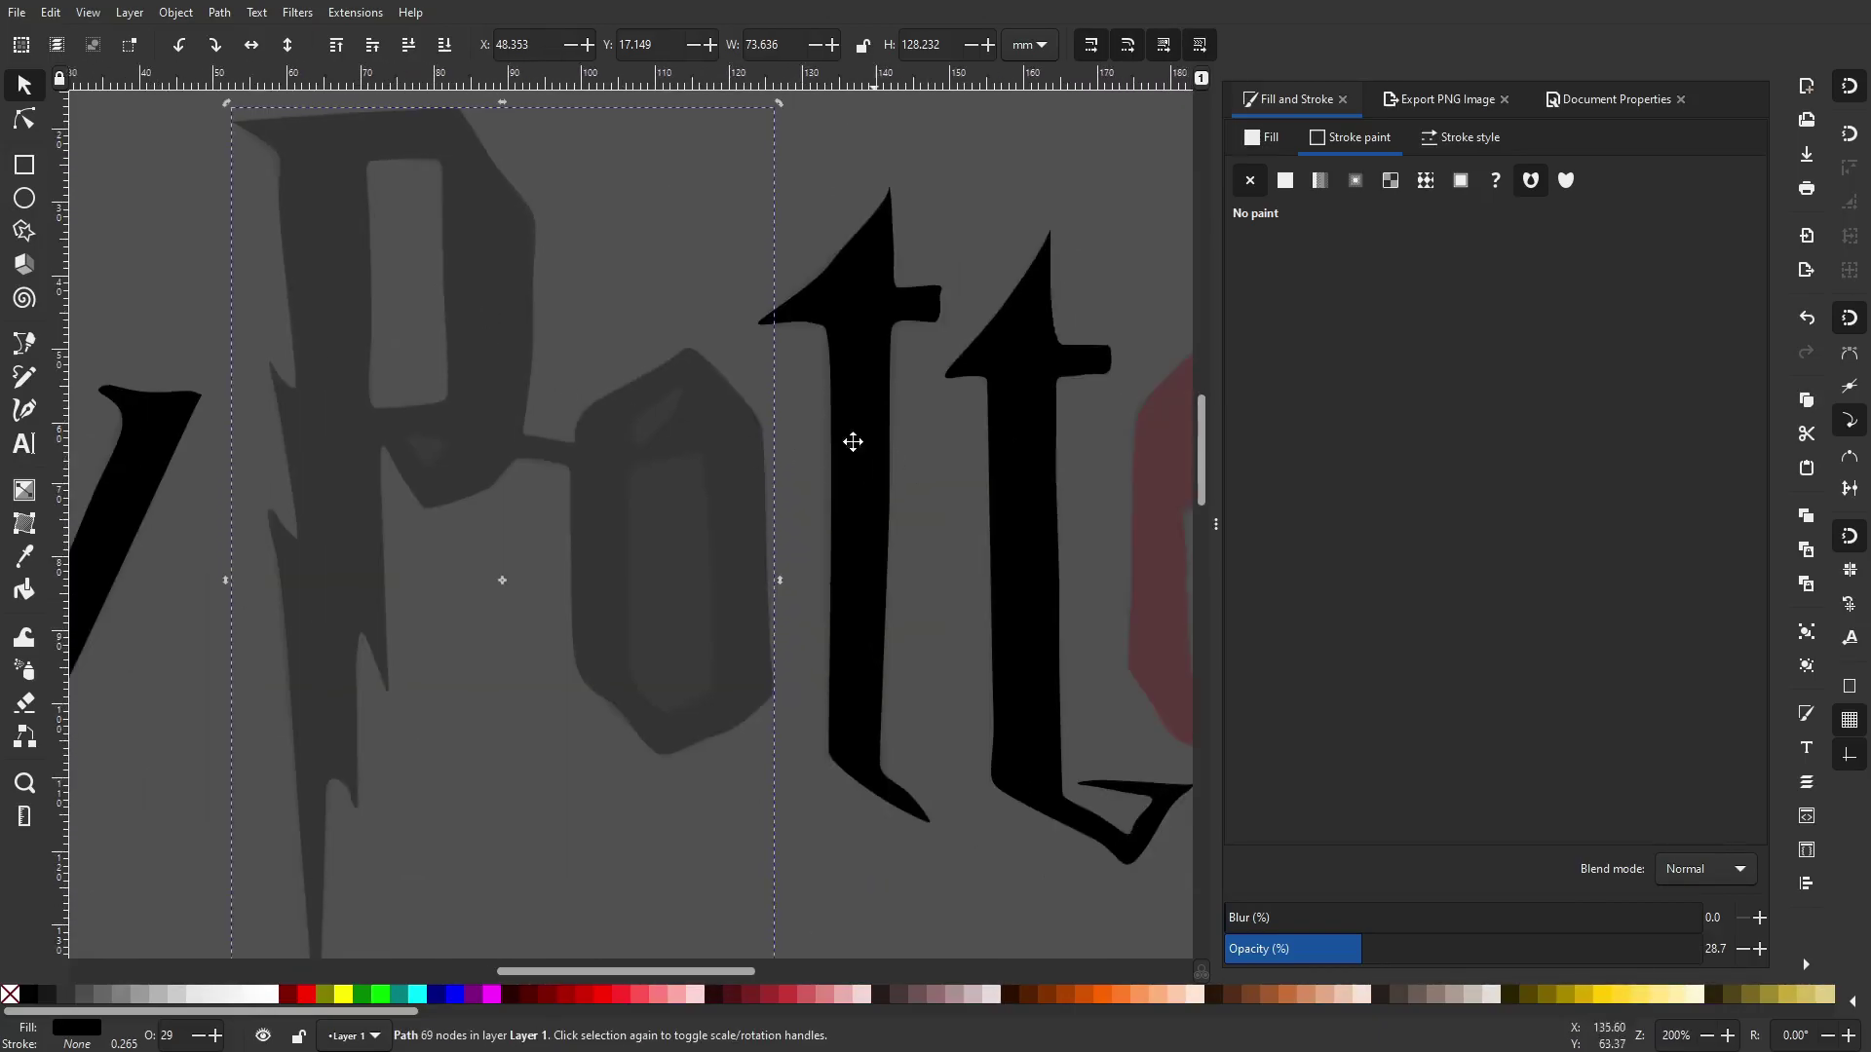
left_click_drag(852, 441, 616, 390)
left_click(908, 433)
left_click_drag(635, 659, 748, 659)
left_click(29, 994)
Trace the small triangular opening at the base of the P's bowl as a closed path with the Pen tool
scroll(597, 501, "left", 4)
scroll(676, 530, "up", 2)
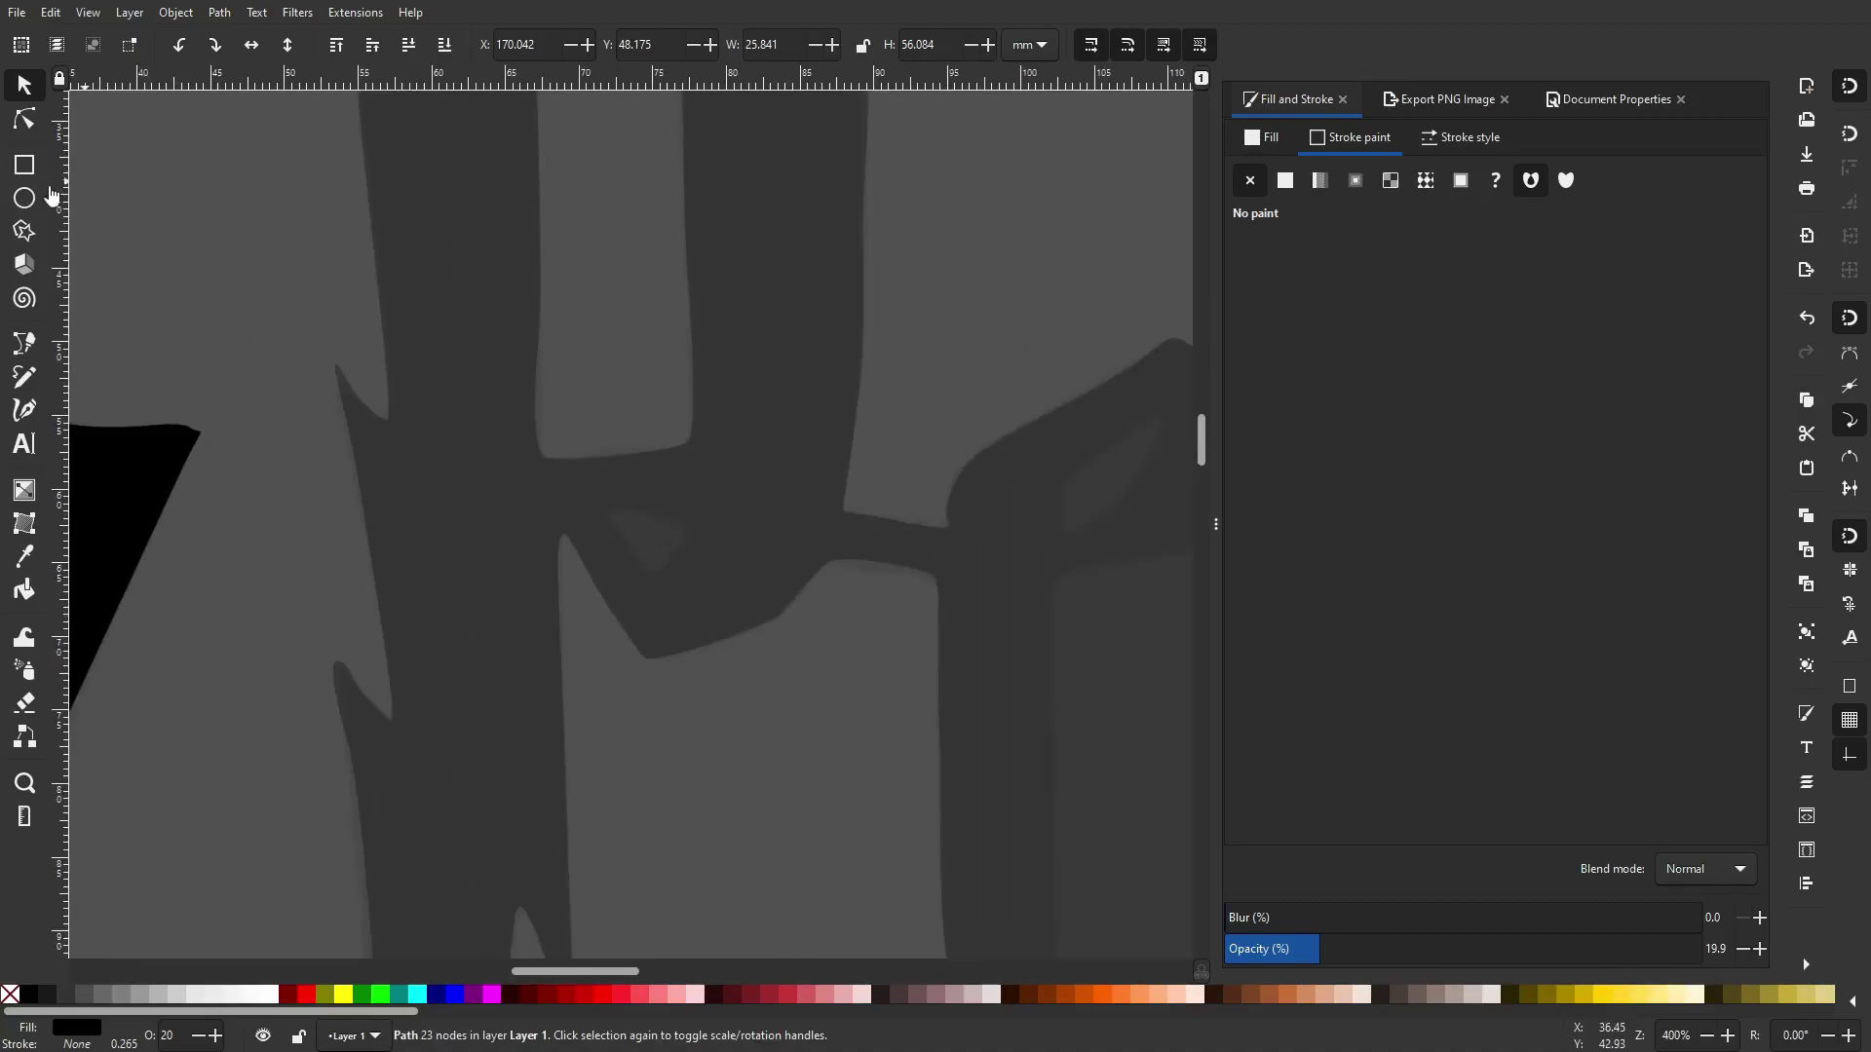
left_click(29, 349)
scroll(668, 560, "up", 2)
left_click(534, 460)
left_click_drag(630, 459, 667, 475)
left_click_drag(631, 596, 650, 616)
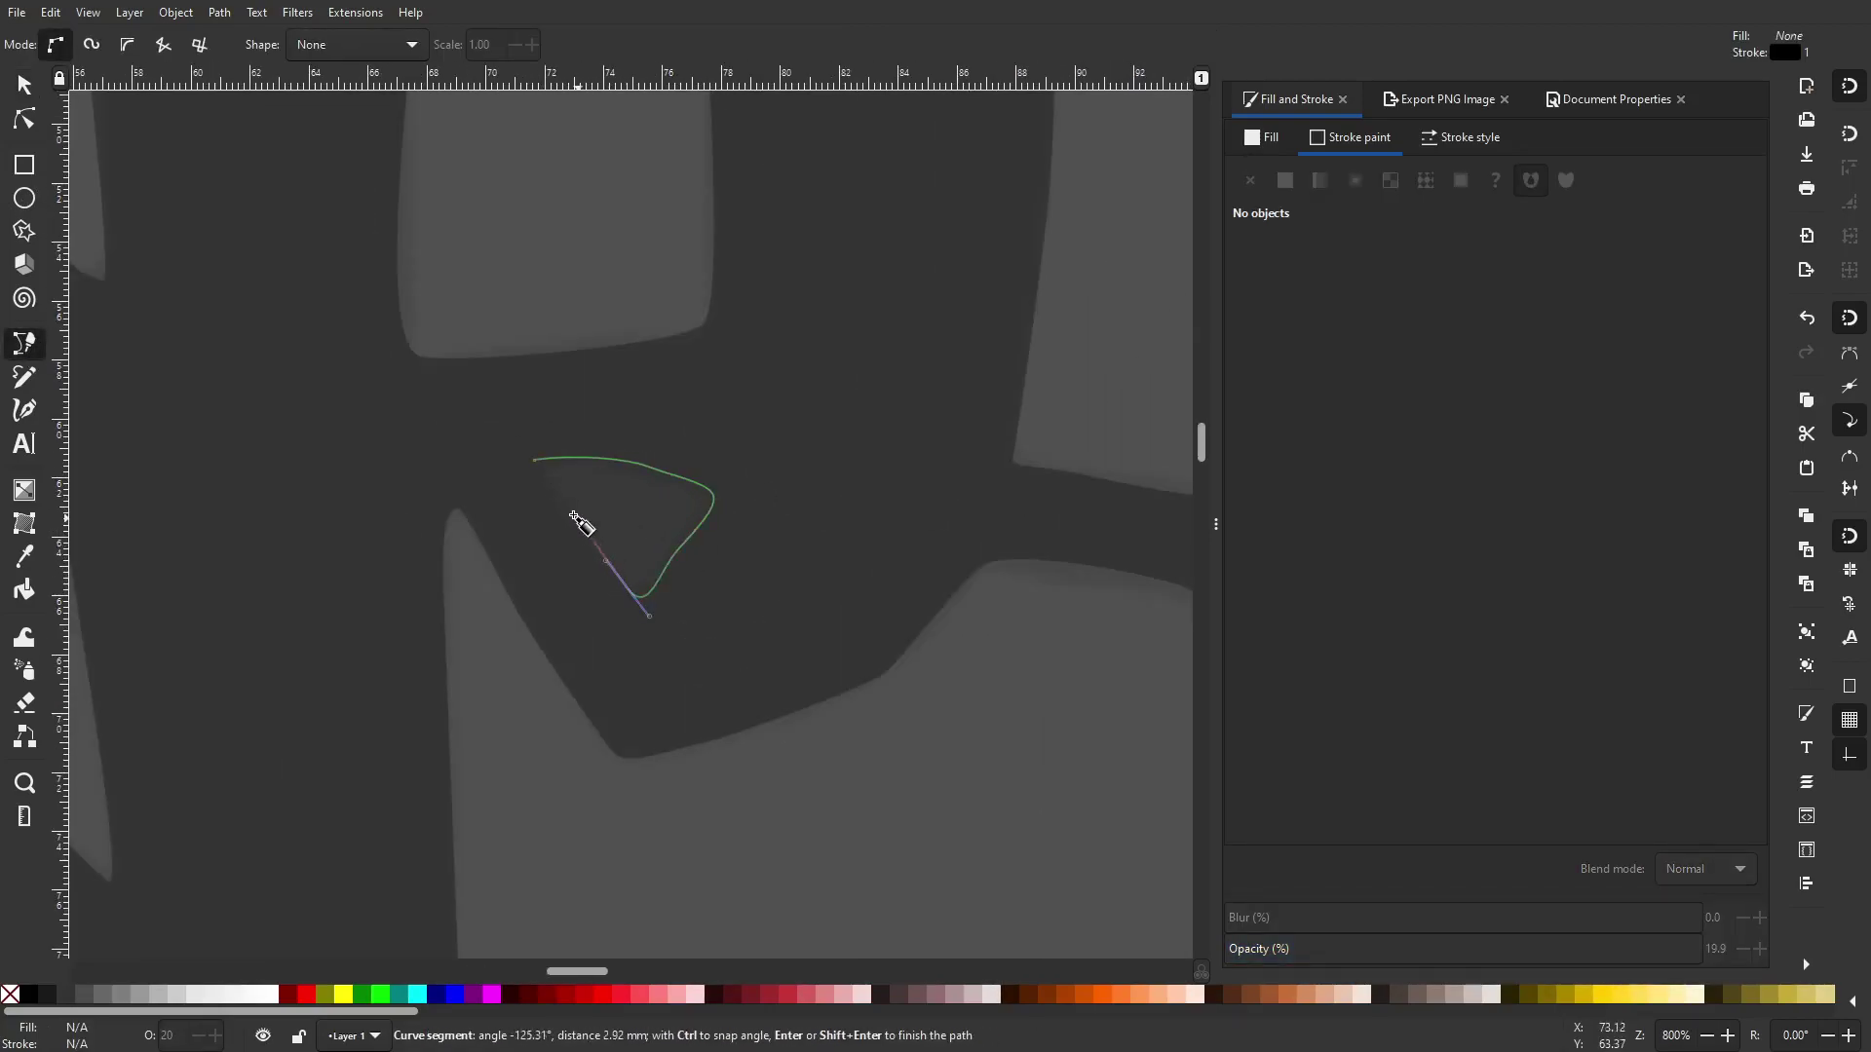
scroll(527, 469, "up", 3)
left_click(547, 452)
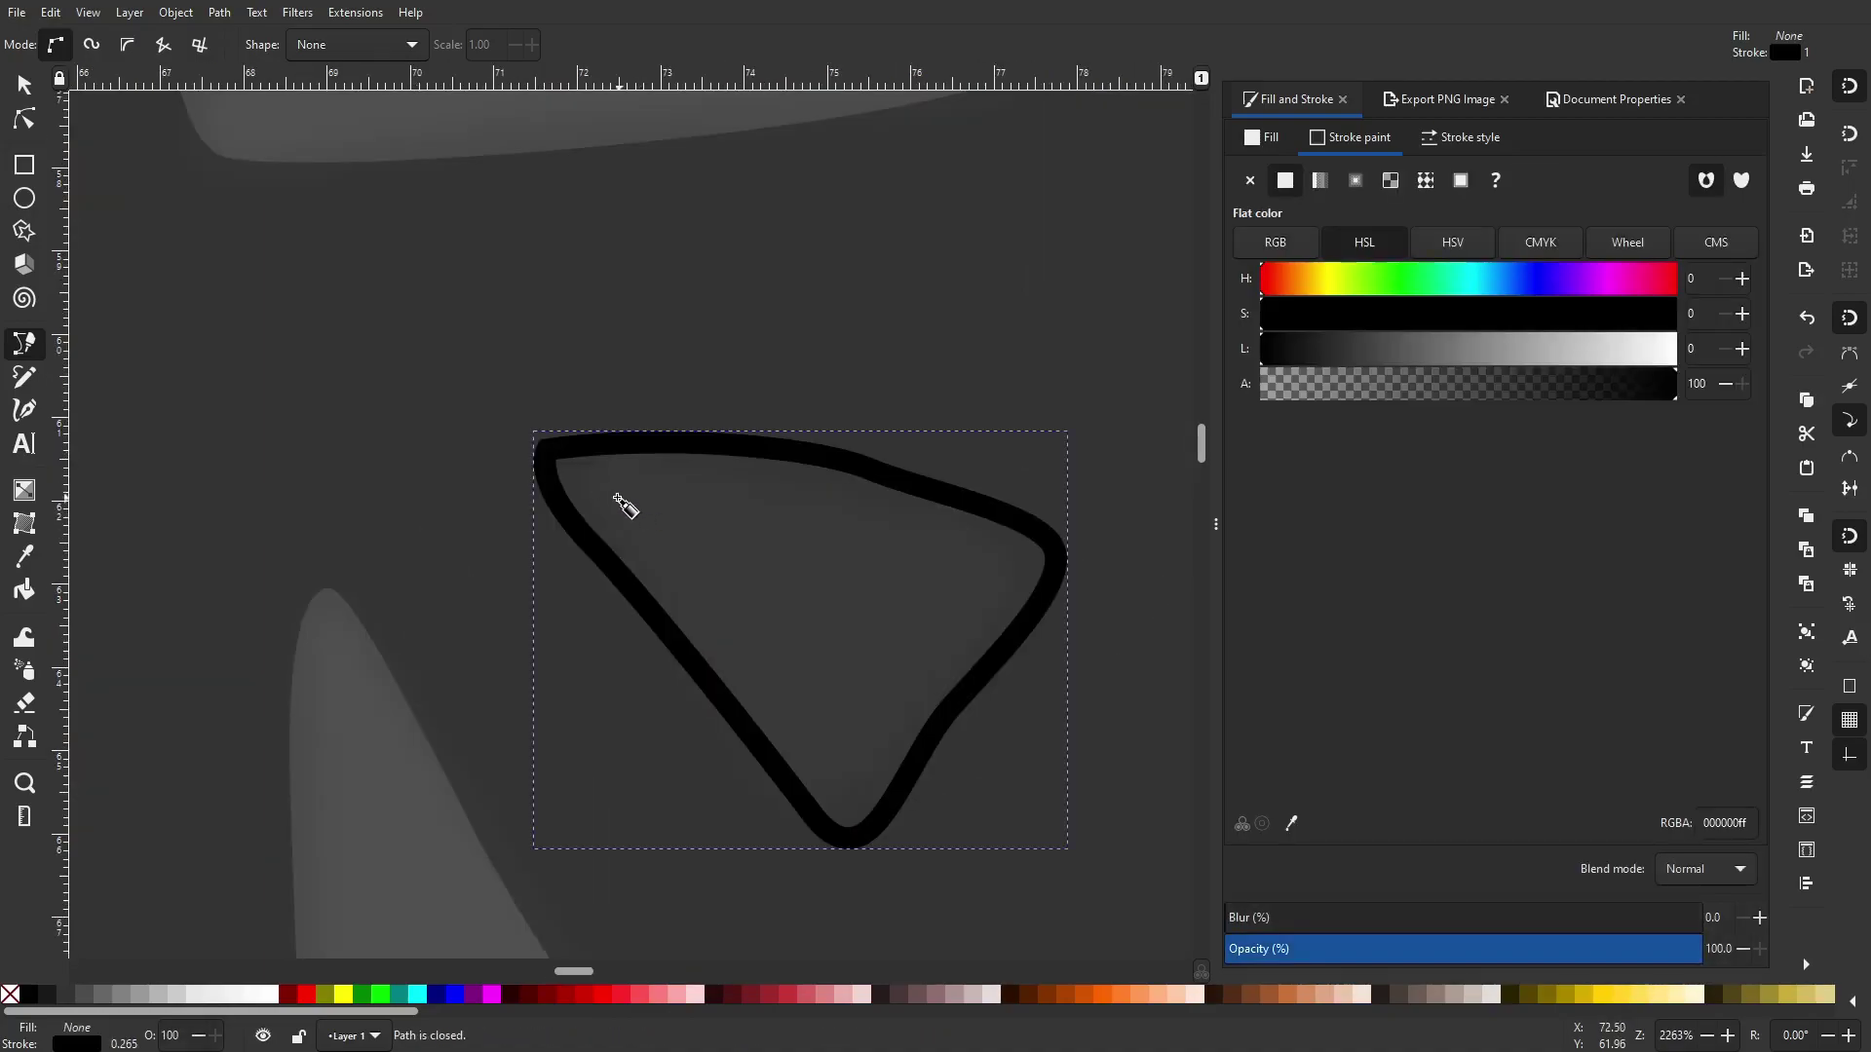
Cut the traced triangle out of the joined P and o shape with a Difference
scroll(618, 501, "down", 3)
left_click(29, 86)
left_click(971, 429, "shift")
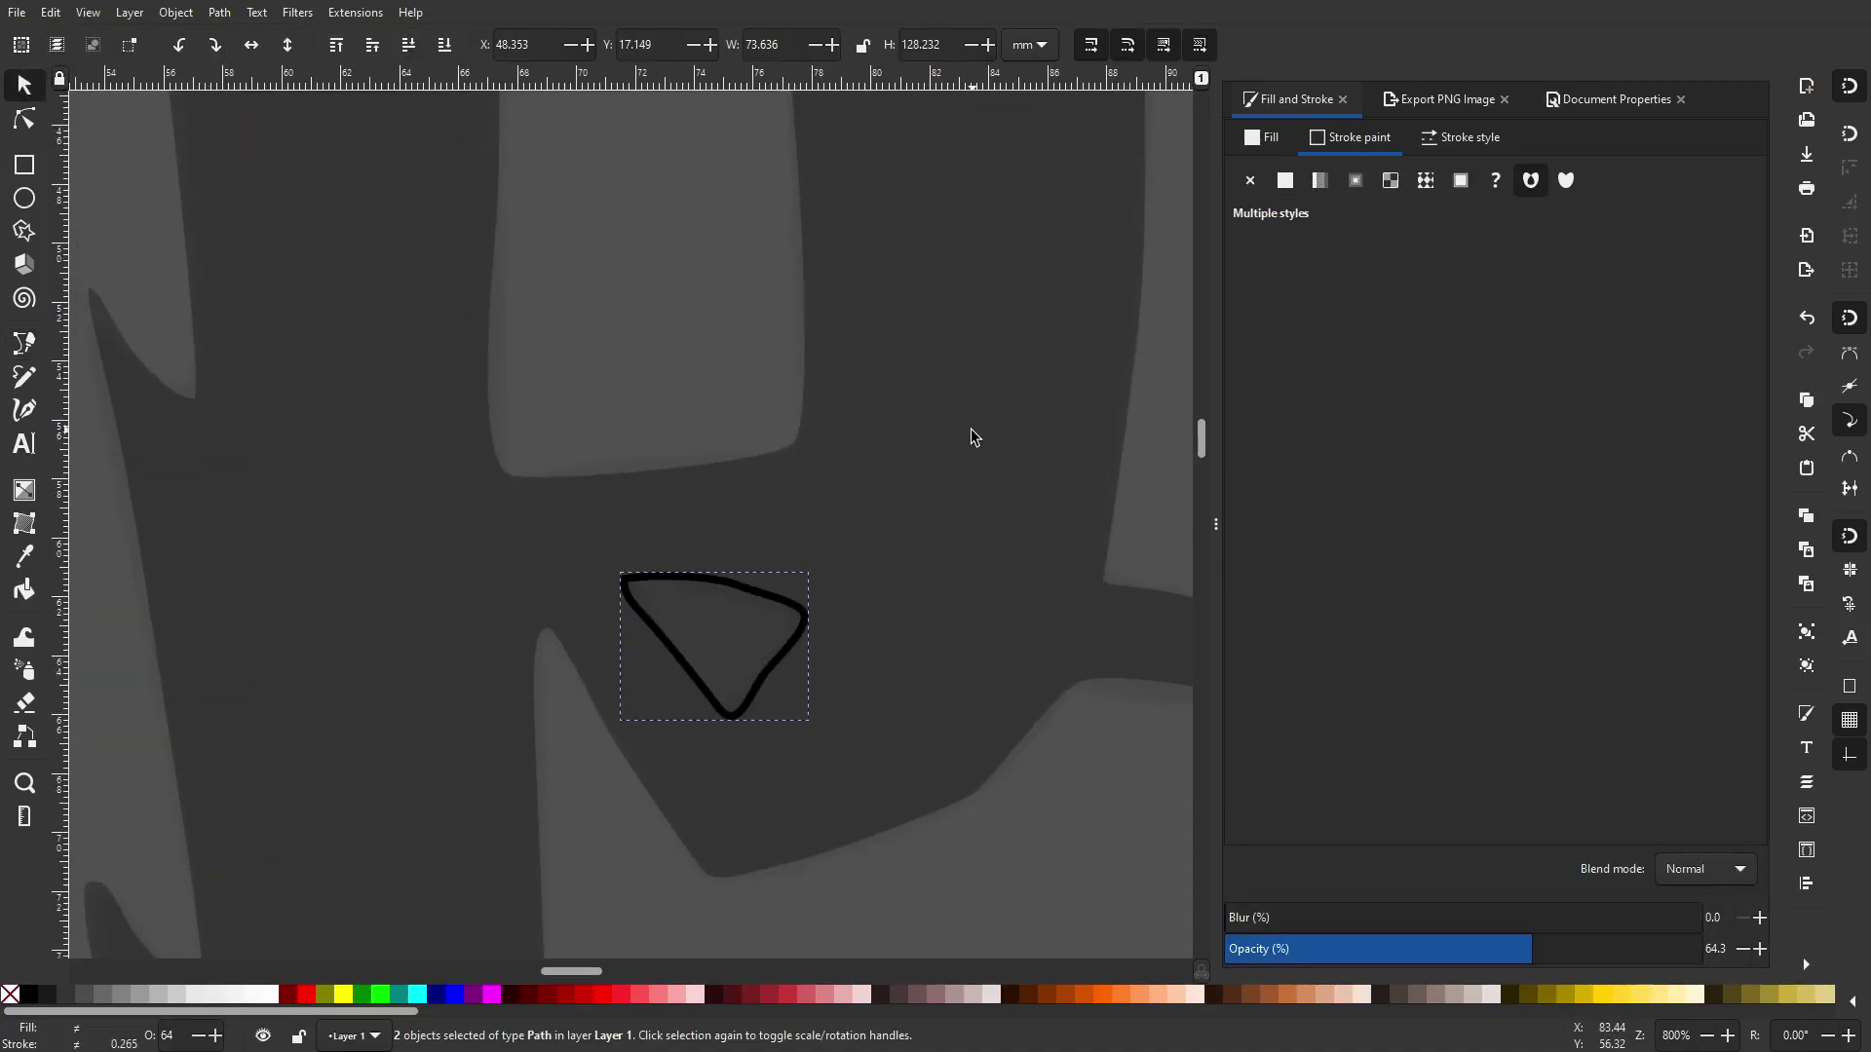
scroll(966, 438, "down", 3)
left_click_drag(881, 317, 864, 449)
scroll(635, 415, "down", 3)
left_click(169, 14)
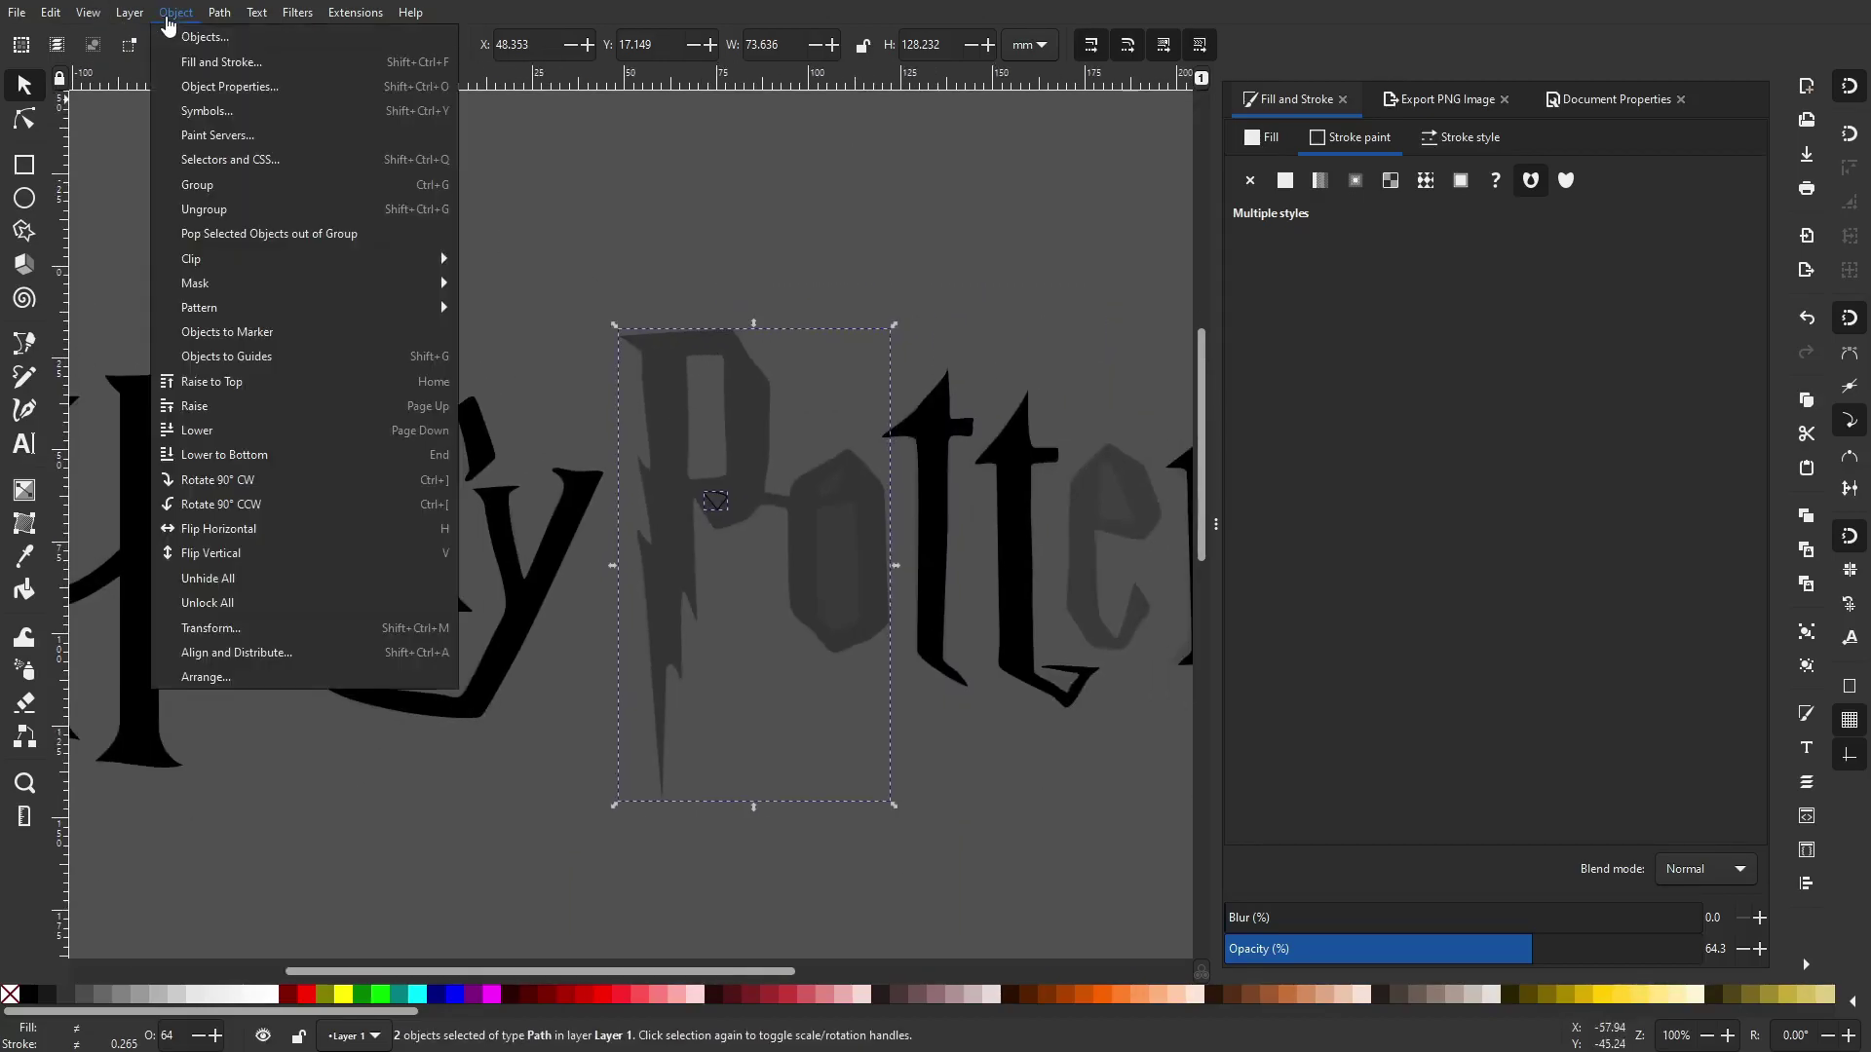
left_click(263, 139)
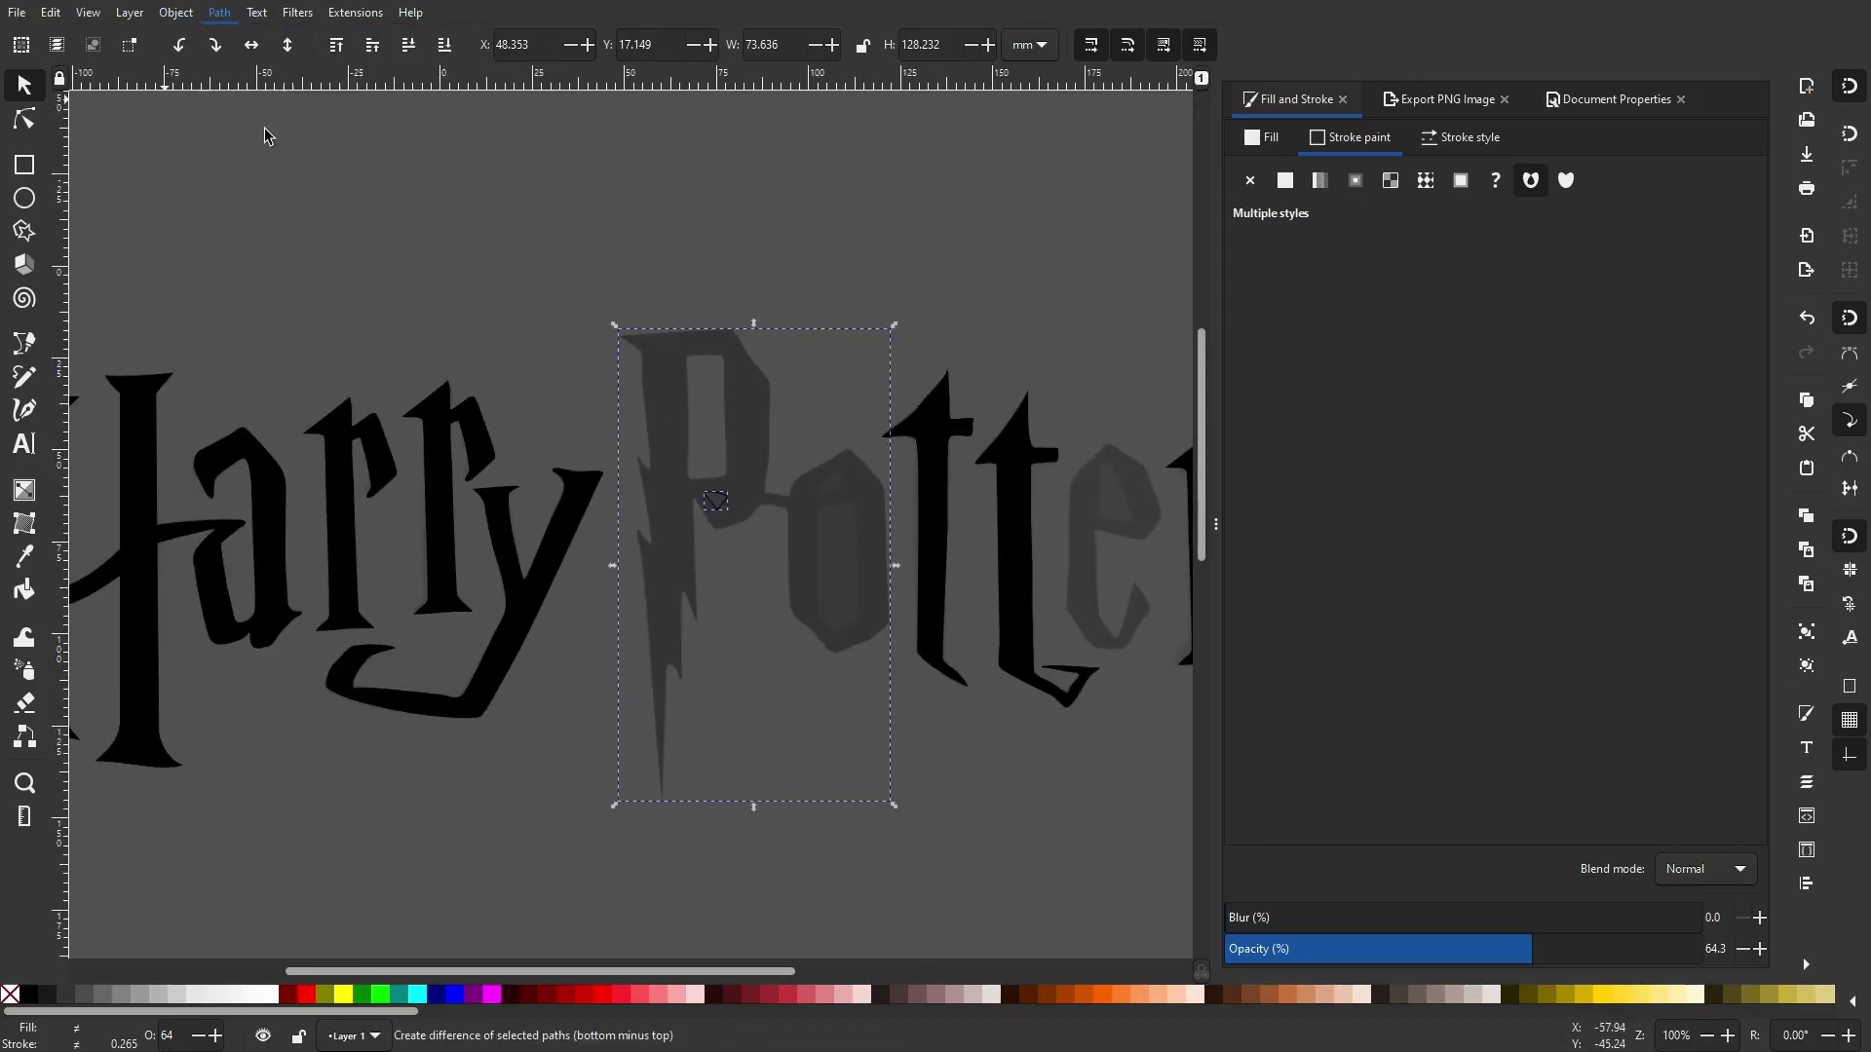
scroll(744, 539, "up", 3)
scroll(382, 626, "up", 3)
scroll(513, 565, "down", 2)
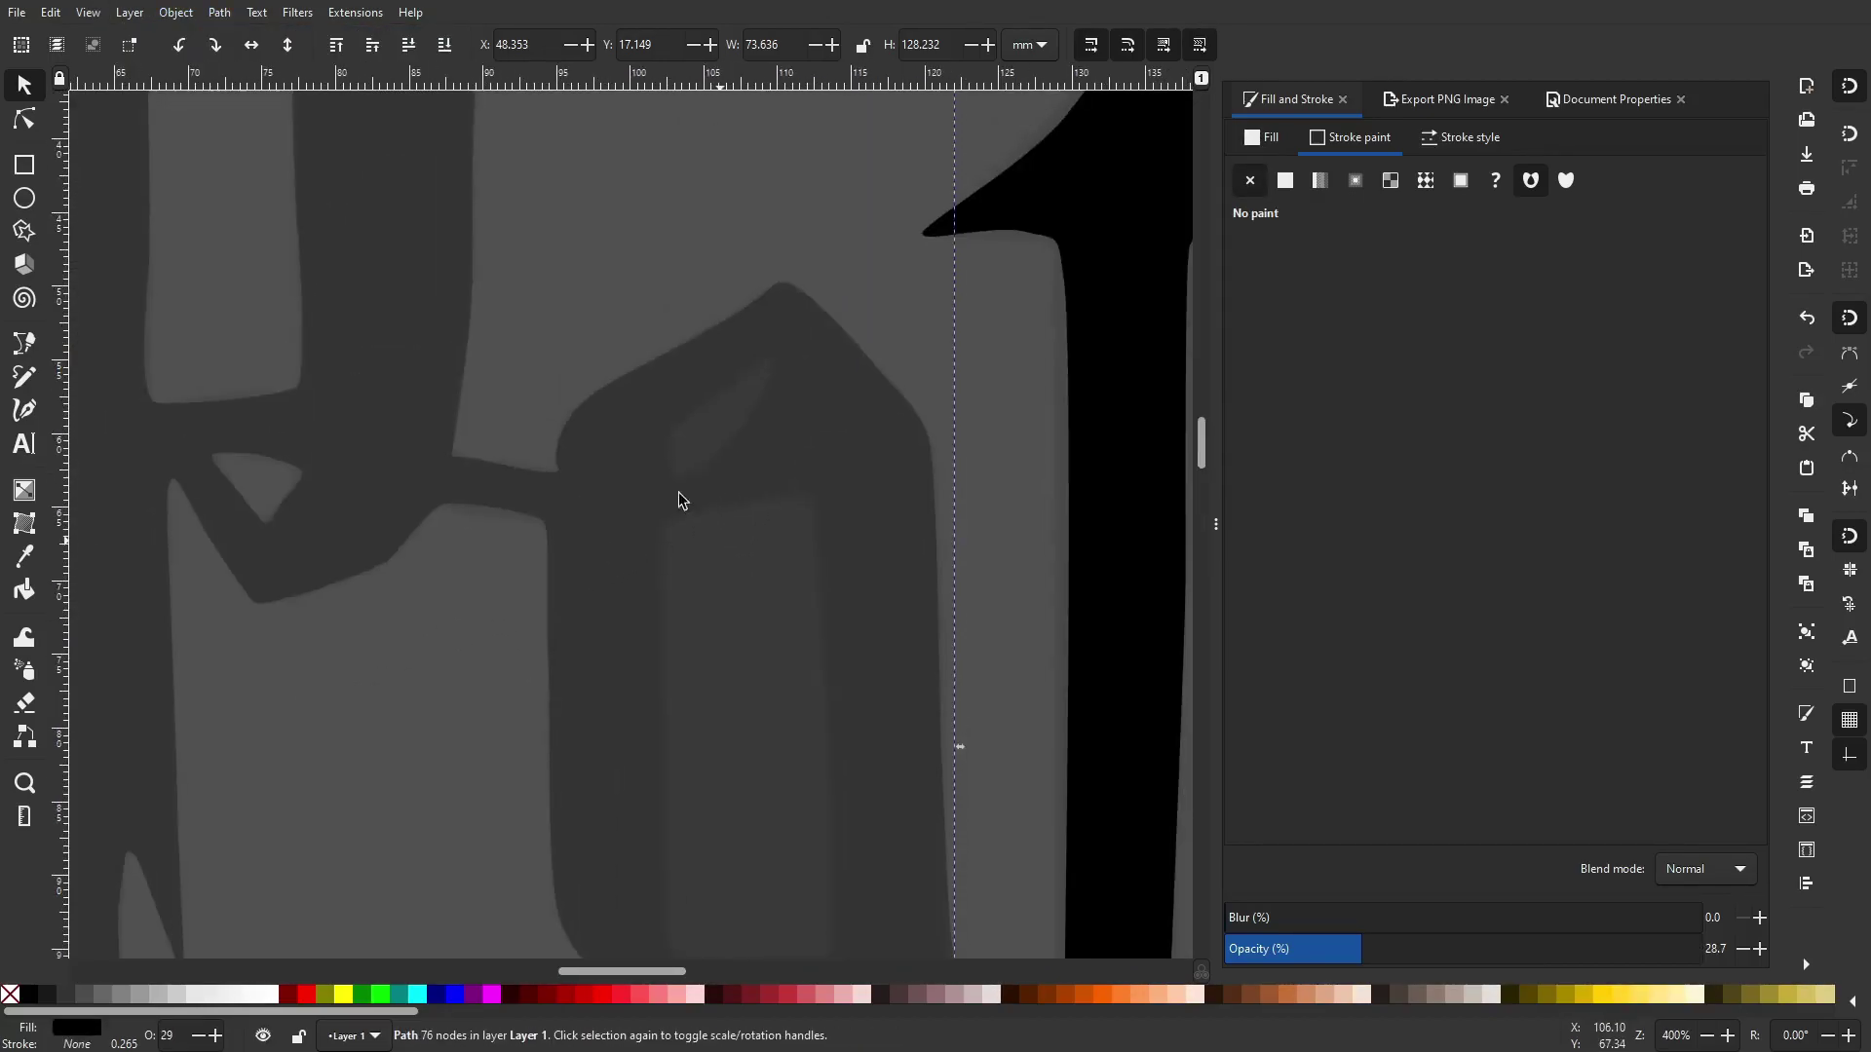
Trace the slanted leaf-shaped opening at the top of the o as a closed path about 7.5 by 8.8 mm
left_click(25, 343)
scroll(681, 388, "up", 1)
left_click(804, 343)
left_click(741, 397)
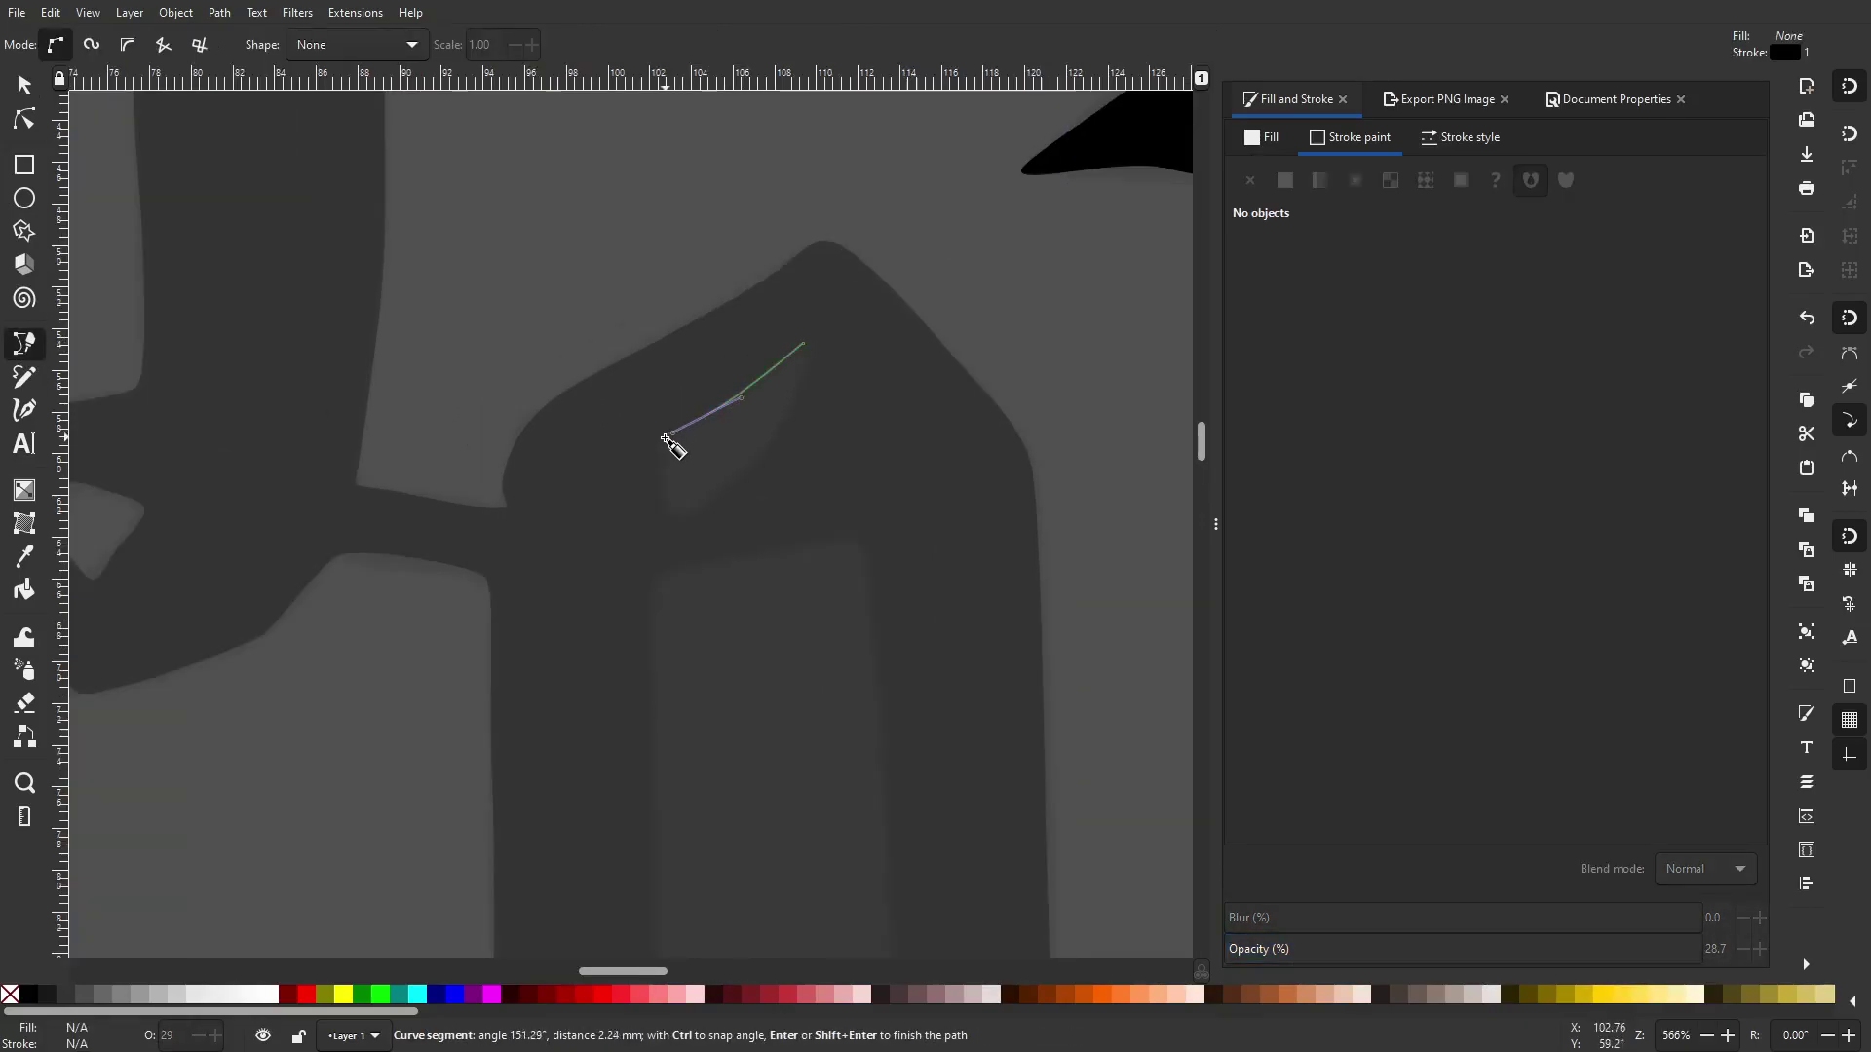
left_click_drag(672, 520, 735, 488)
left_click(790, 410)
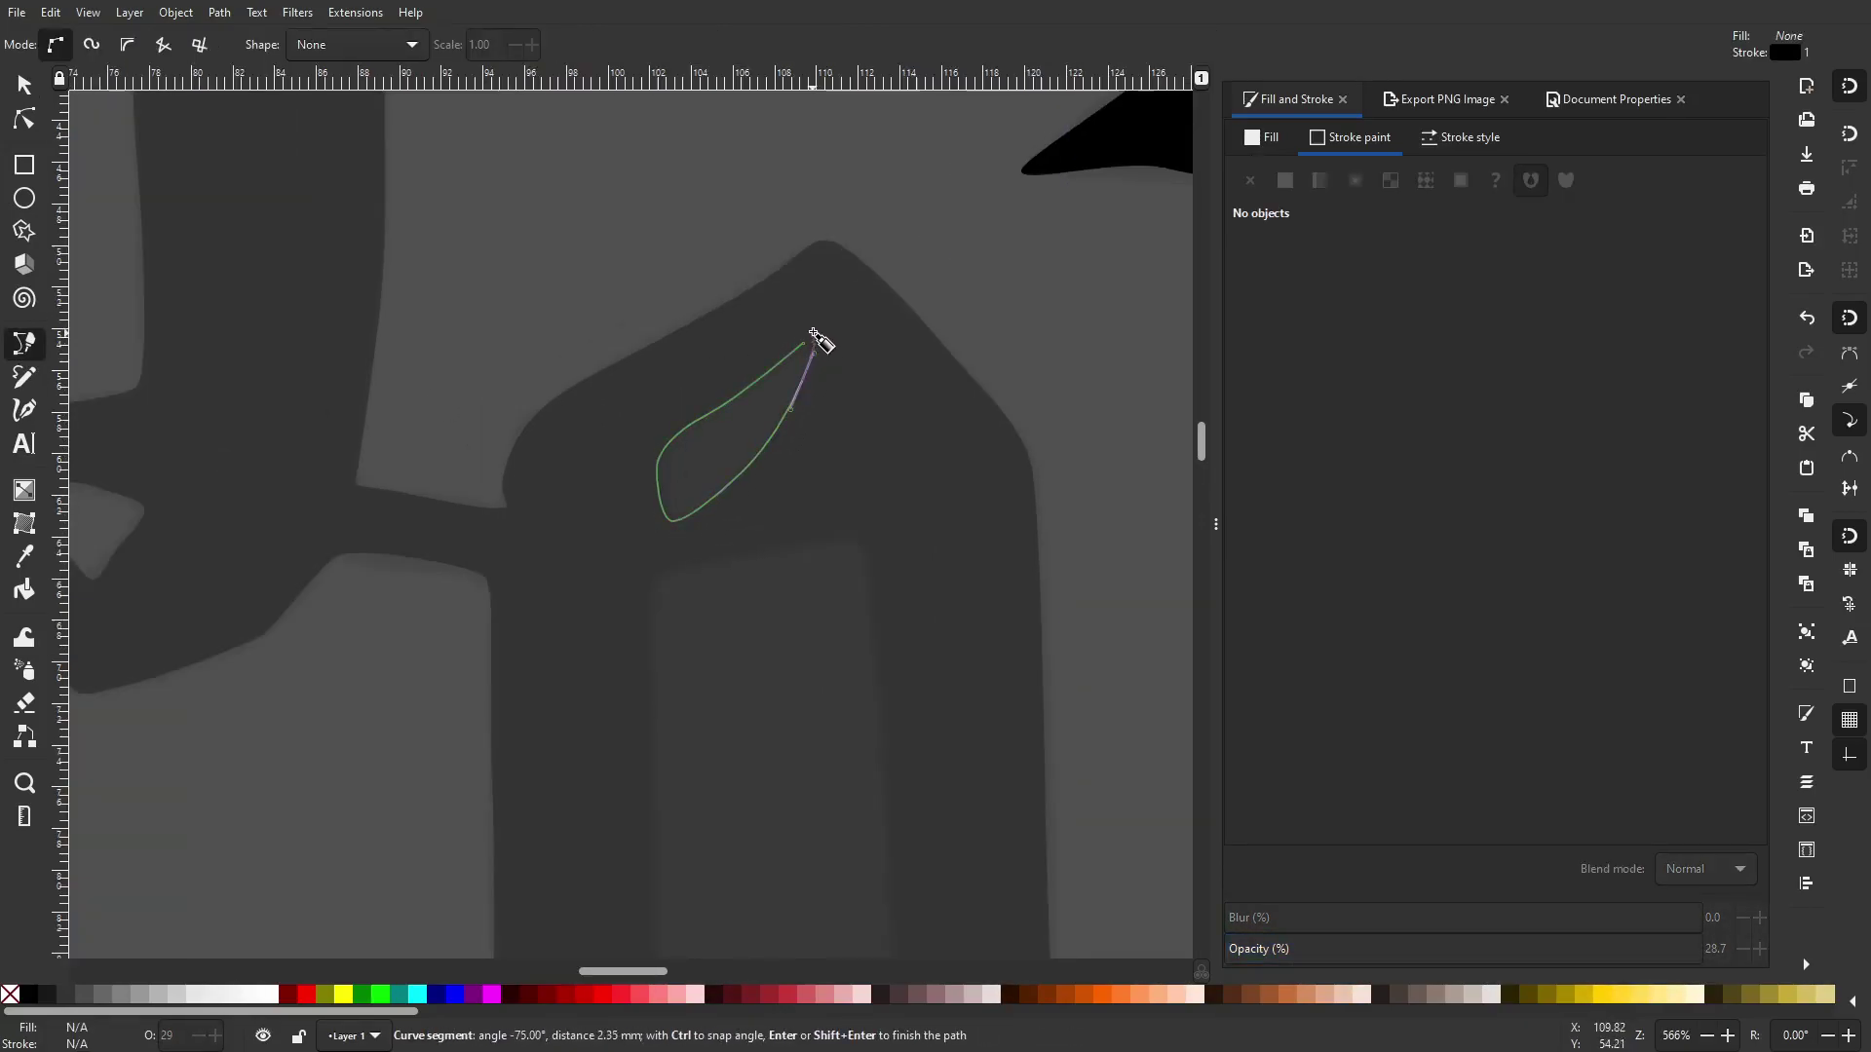
scroll(815, 336, "up", 1)
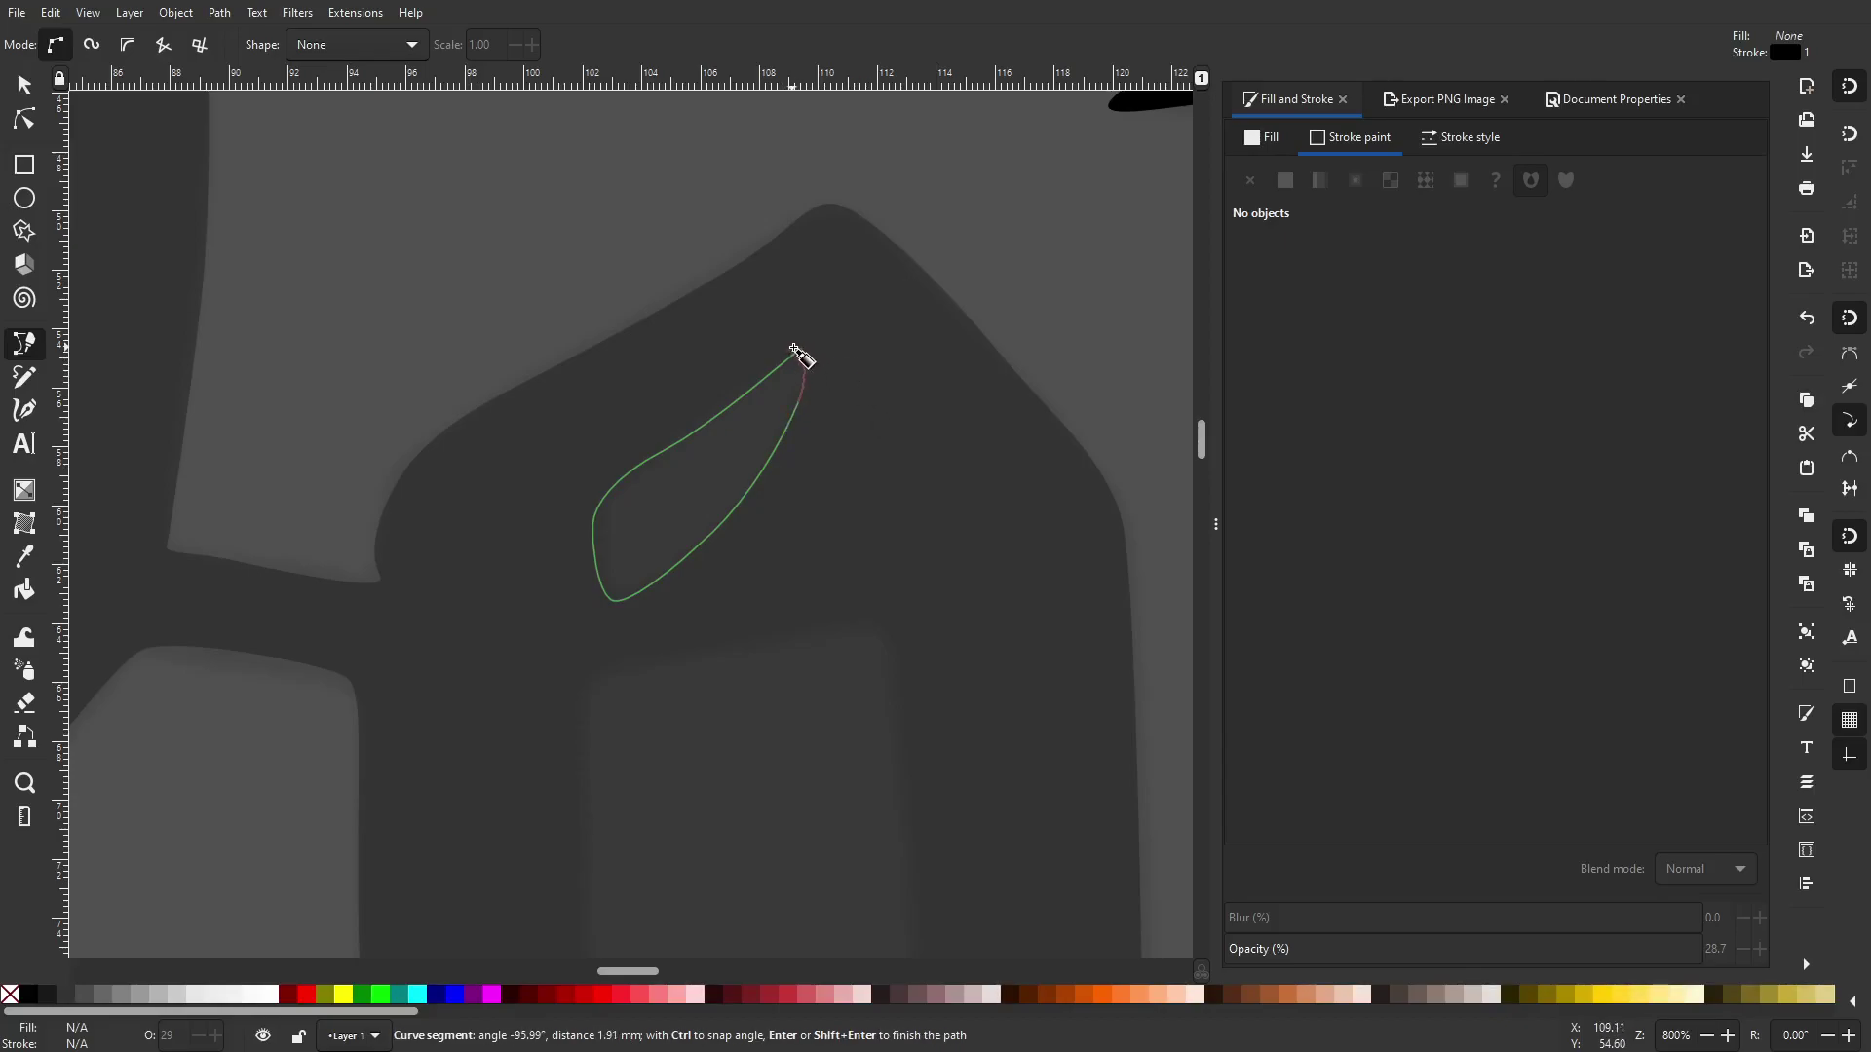
scroll(805, 348, "up", 4)
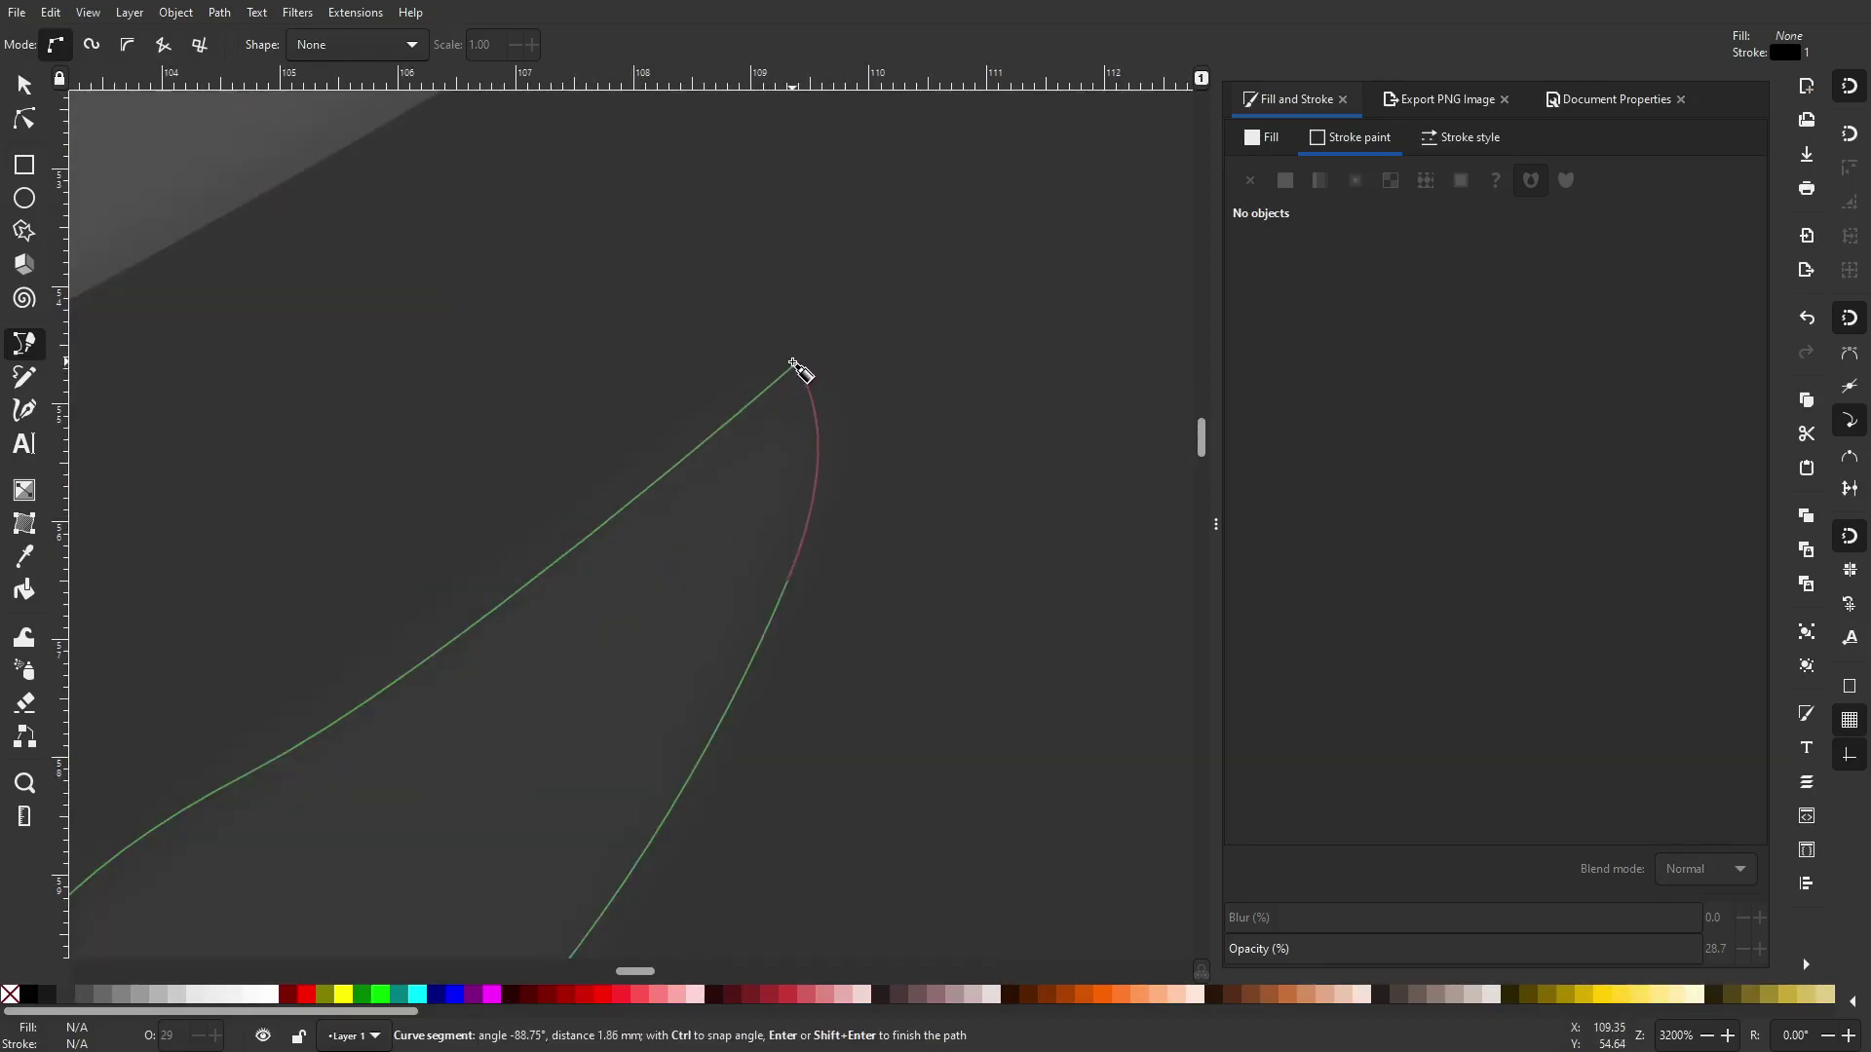
left_click(797, 372)
key("ctrl+z")
scroll(814, 384, "down", 5)
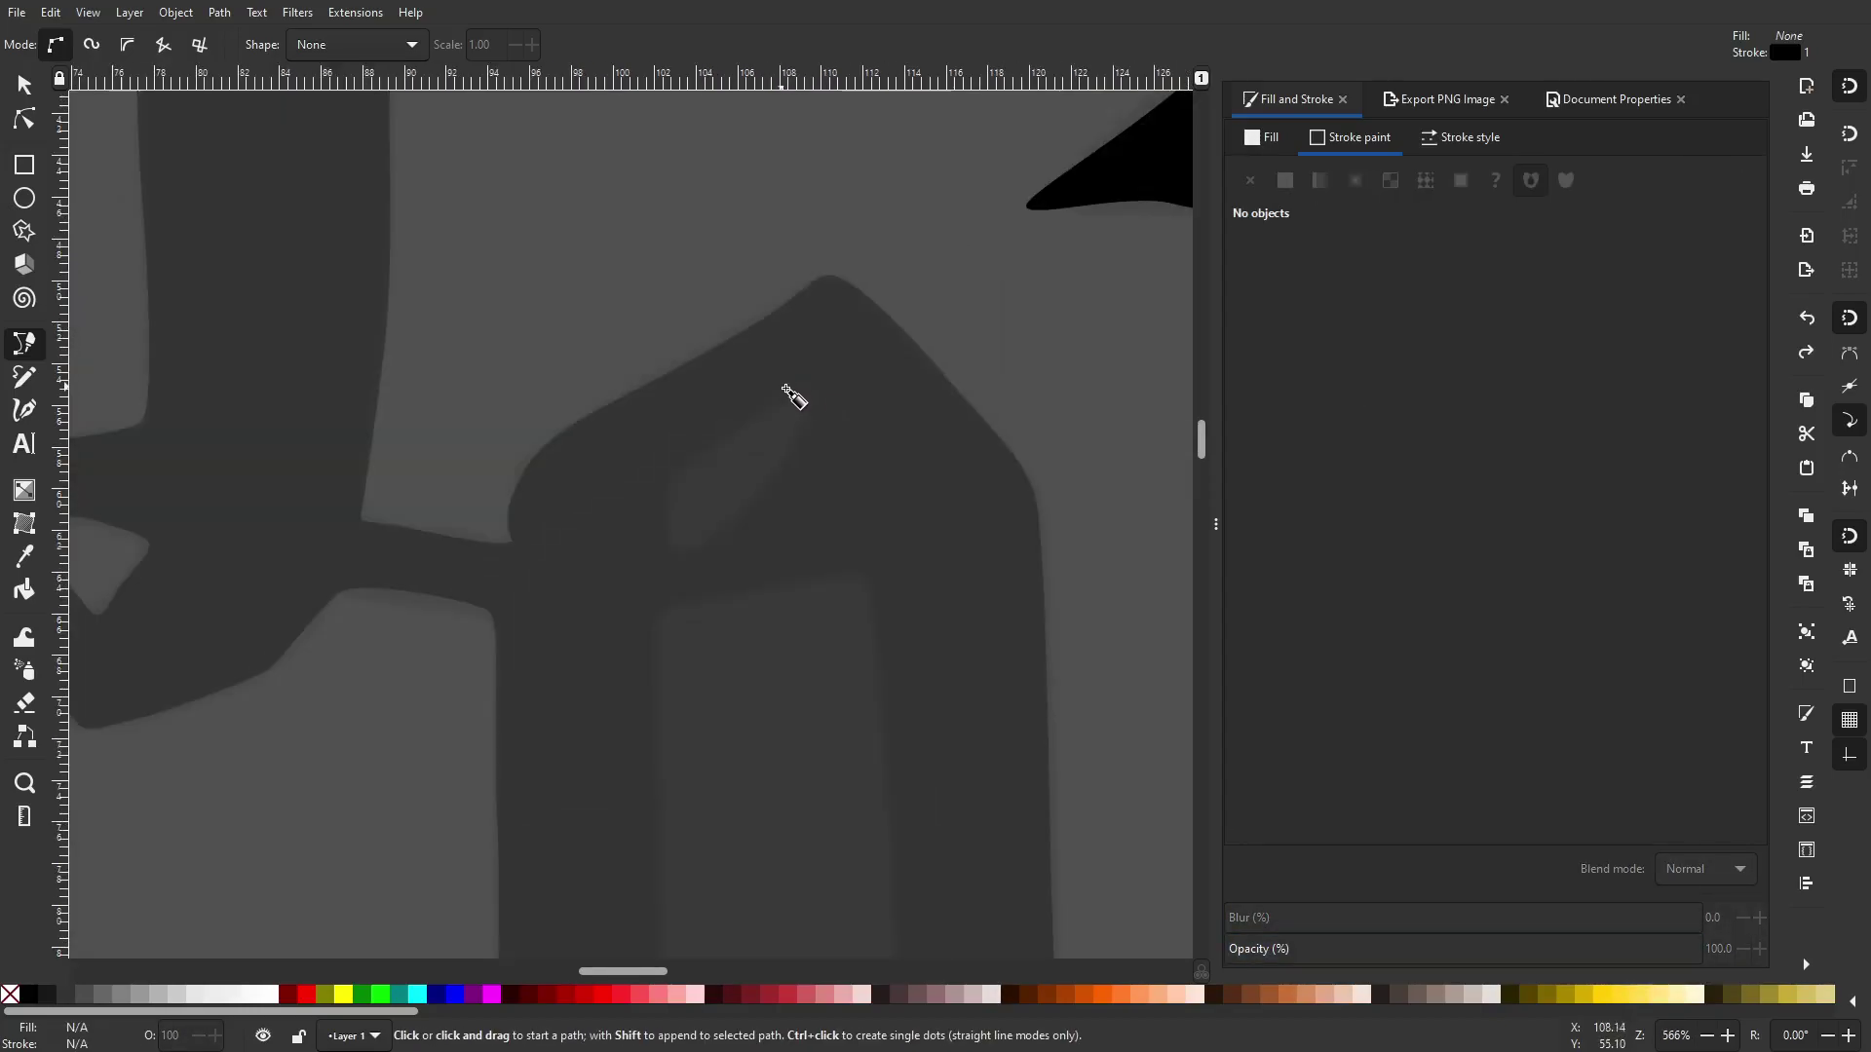
key("ctrl+shift+z")
Cut the leaf-shaped path out of the joined P and o shape with a Difference
left_click(25, 85)
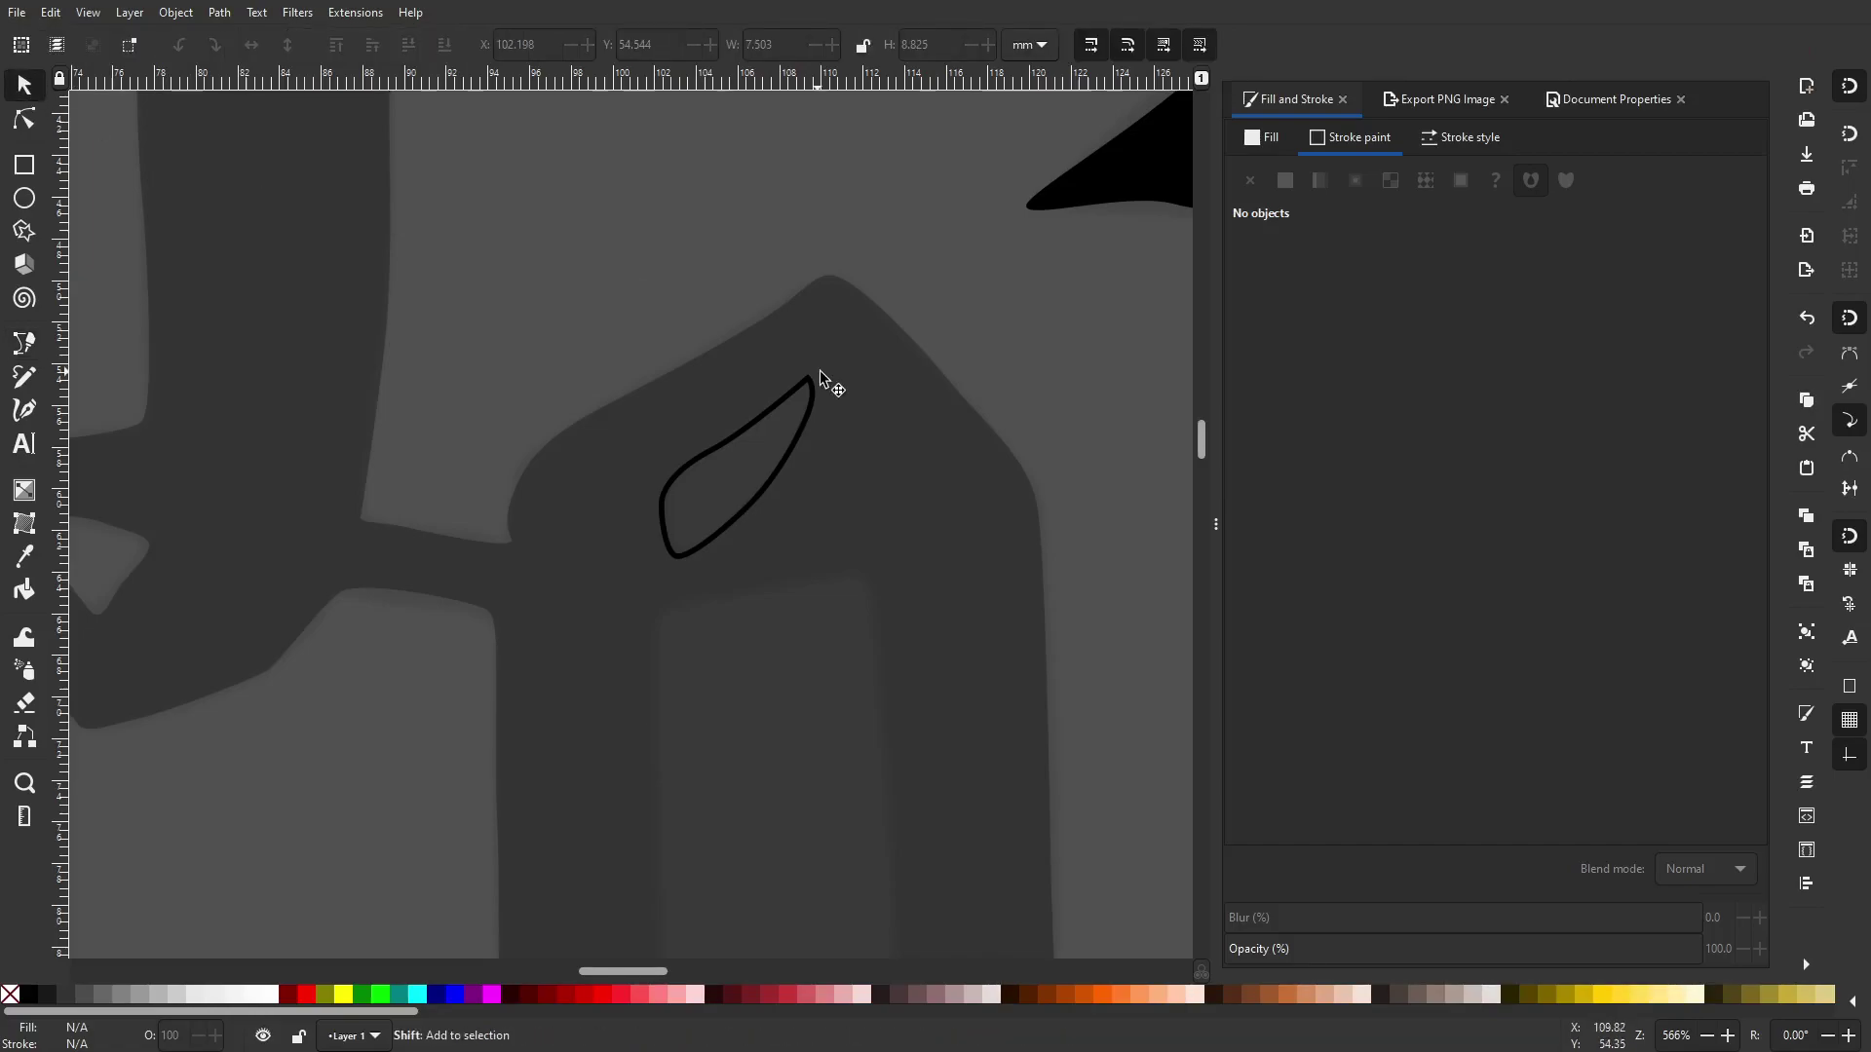
left_click(797, 343)
left_click(803, 403, "shift")
scroll(548, 355, "down", 4)
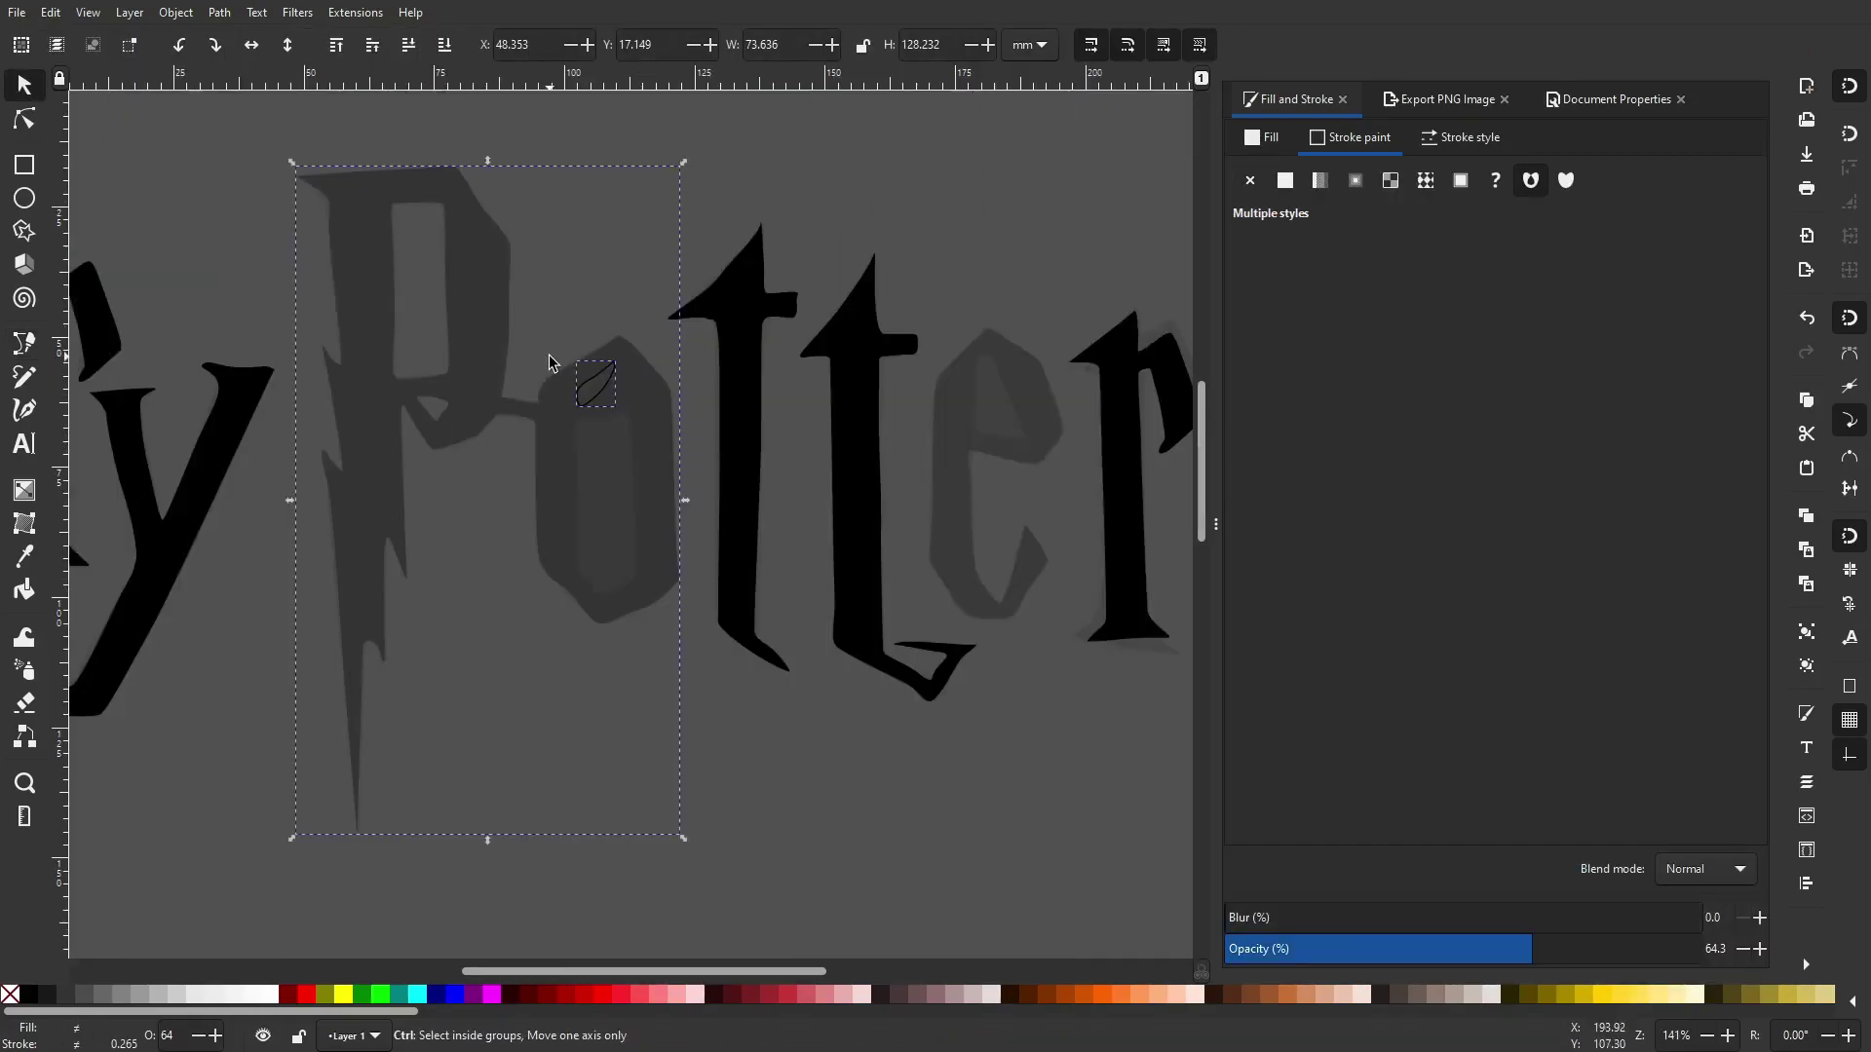
left_click(175, 12)
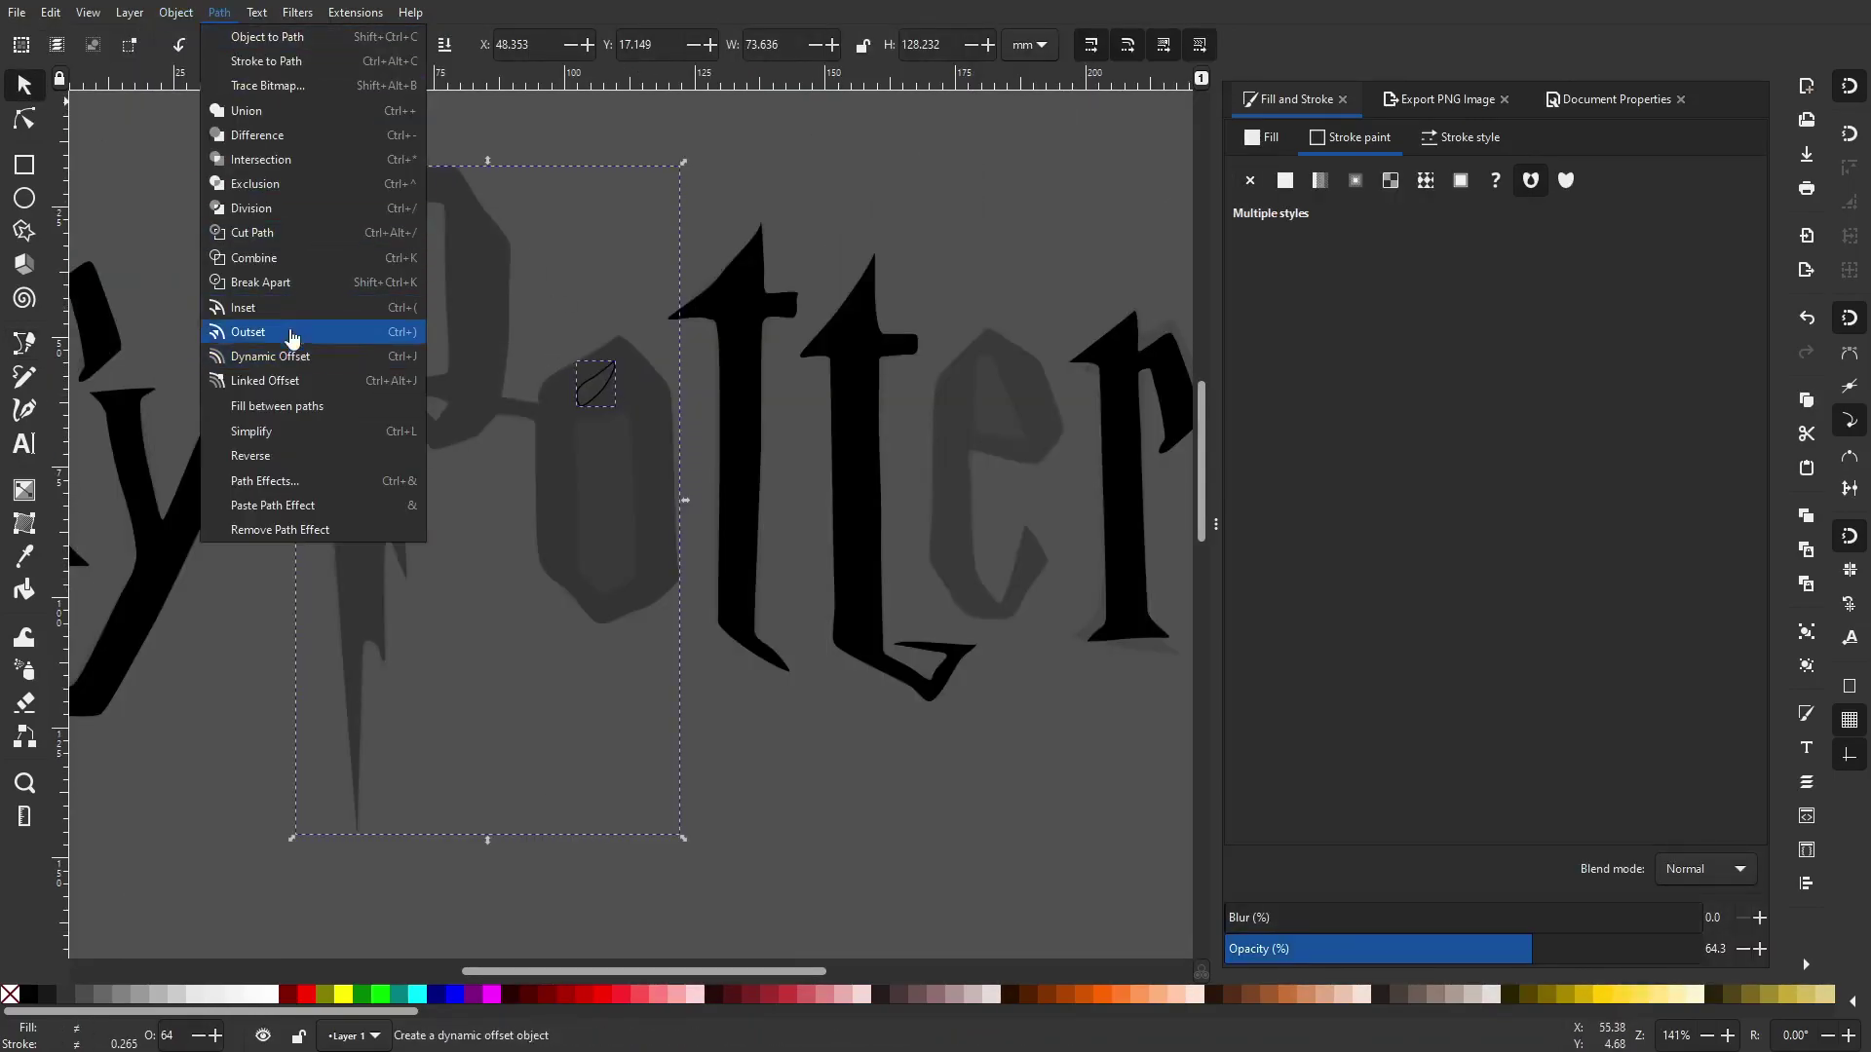
mouse_move(299, 9)
left_click(217, 13)
left_click(217, 14)
left_click(243, 136)
scroll(633, 424, "up", 1)
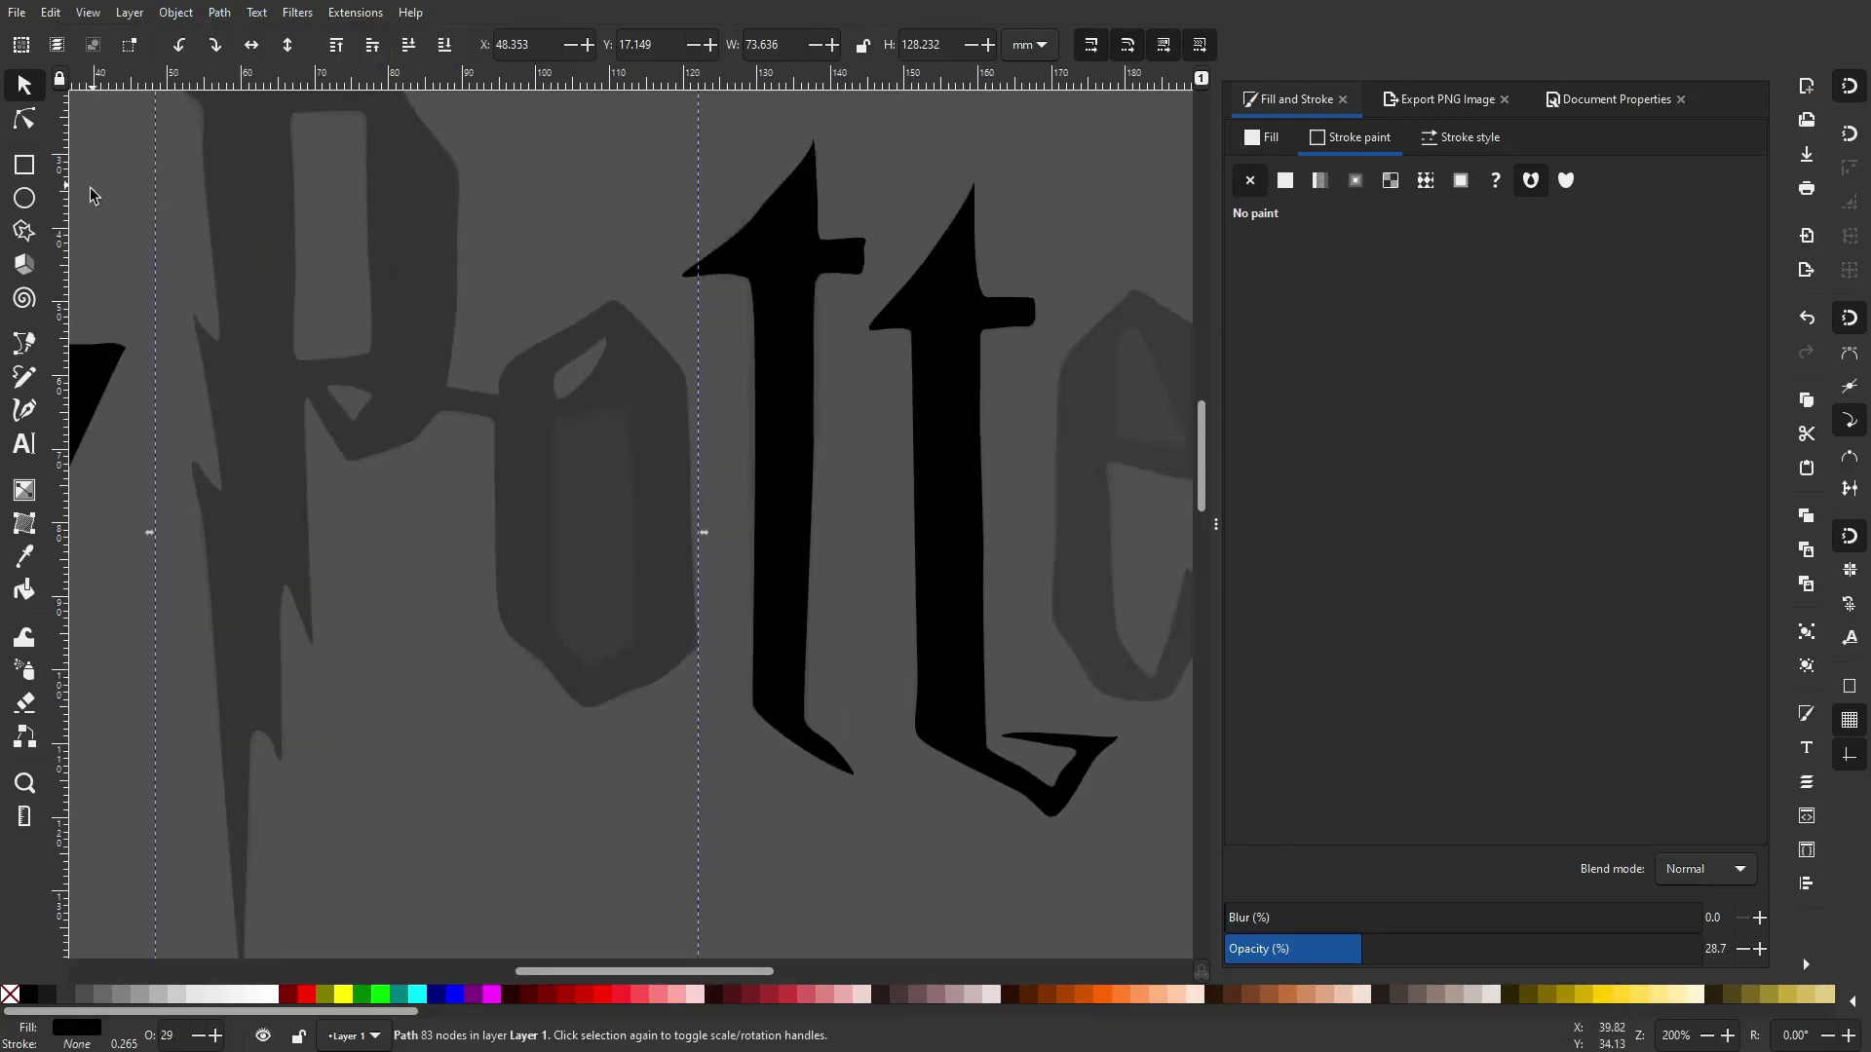
Trace the o's tall inner opening with the Pen tool, rounding its corners and closing the path at its starting point
left_click(26, 337)
scroll(568, 421, "up", 2, "ctrl")
left_click(572, 411)
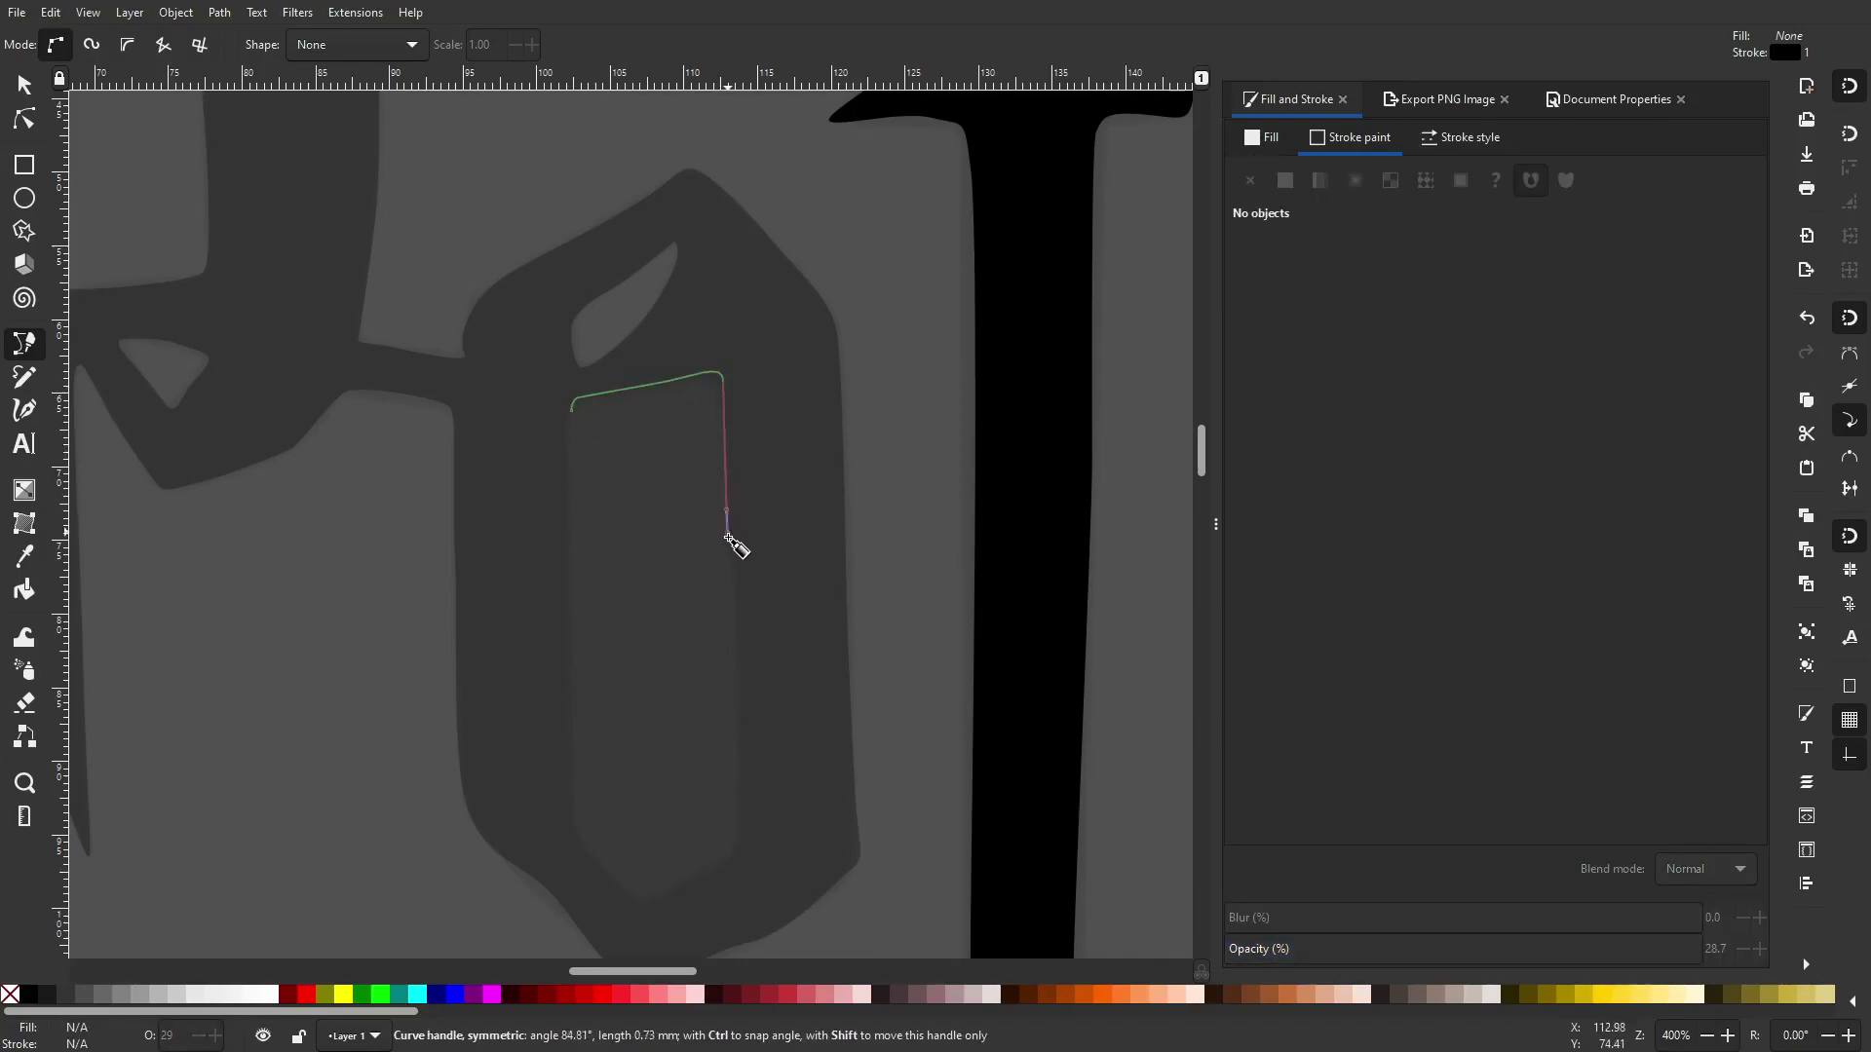
left_click_drag(737, 822, 734, 846)
left_click(658, 894)
left_click_drag(563, 680, 566, 604)
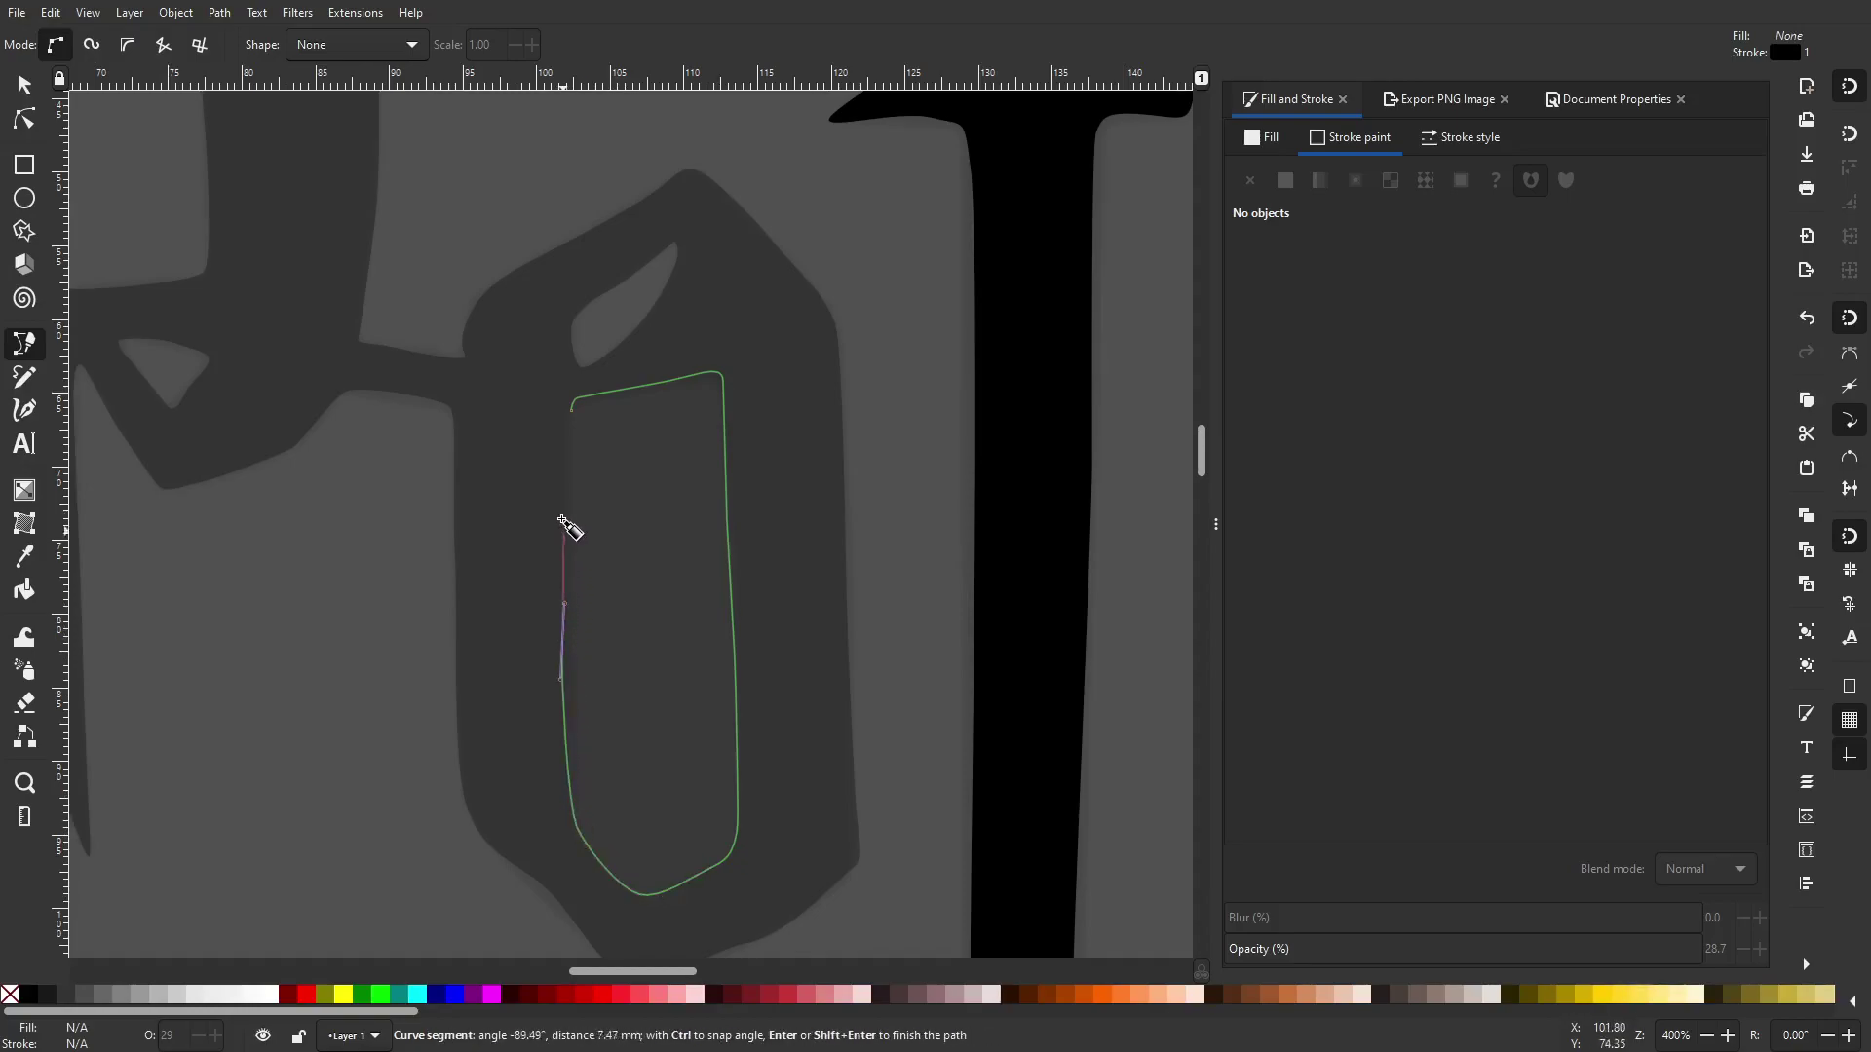
scroll(555, 428, "up", 2, "ctrl")
left_click(591, 399)
scroll(648, 447, "down", 2, "ctrl")
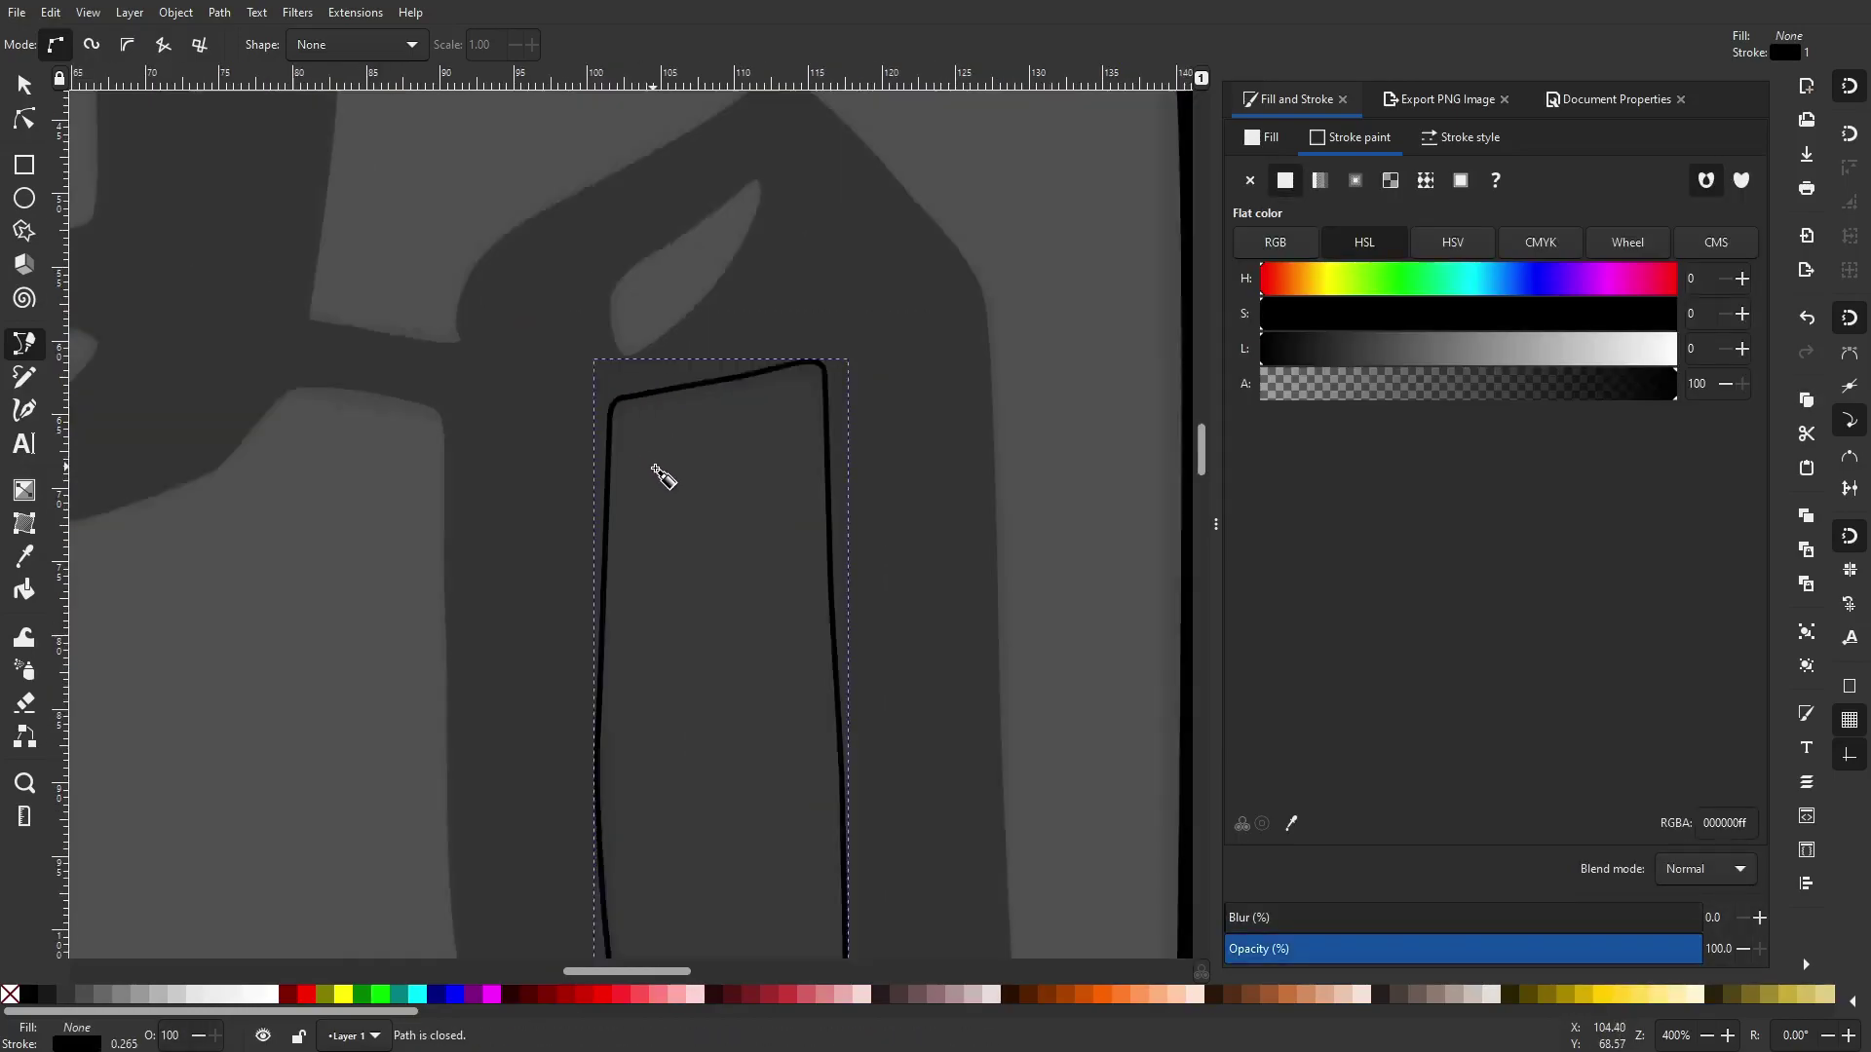
Cut the tall opening out of the o with a Difference and clear the selection
key("s")
left_click(571, 129, "shift")
left_click(222, 14)
left_click(265, 137)
scroll(443, 404, "down", 4, "ctrl")
scroll(793, 348, "up", 1, "ctrl")
left_click(792, 255)
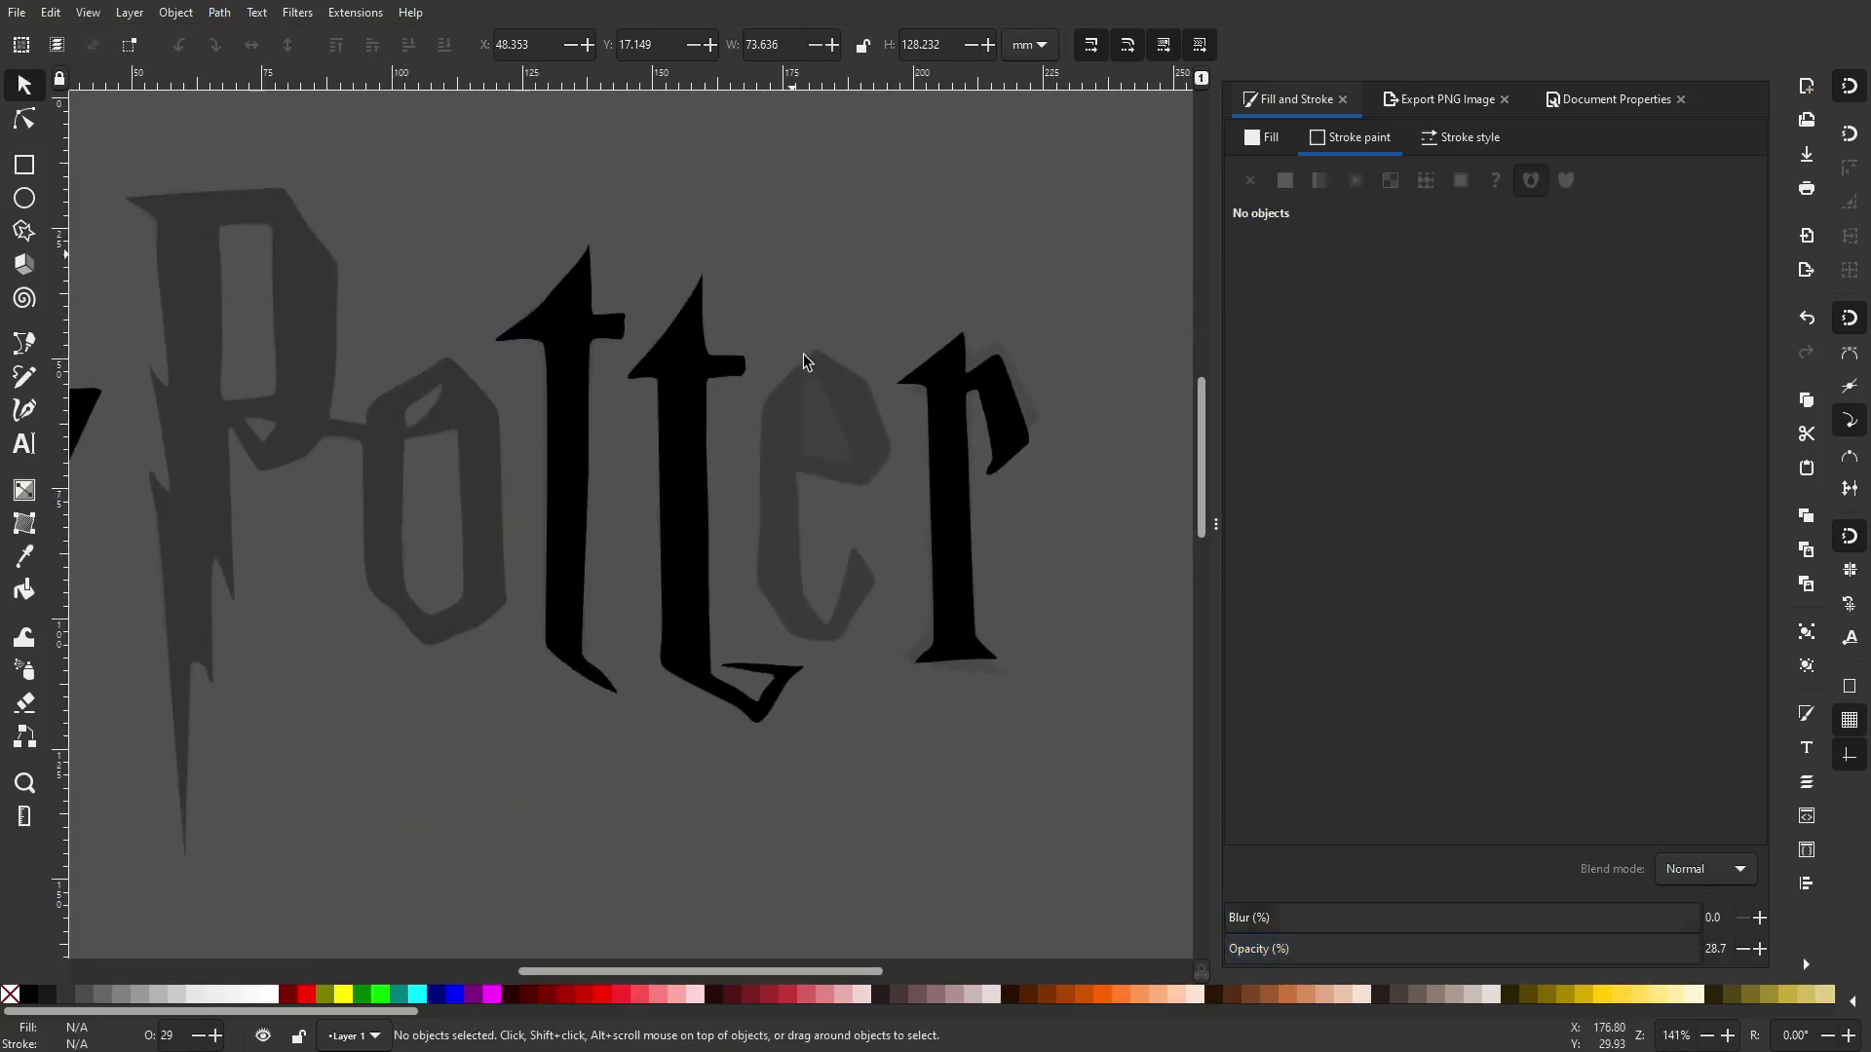
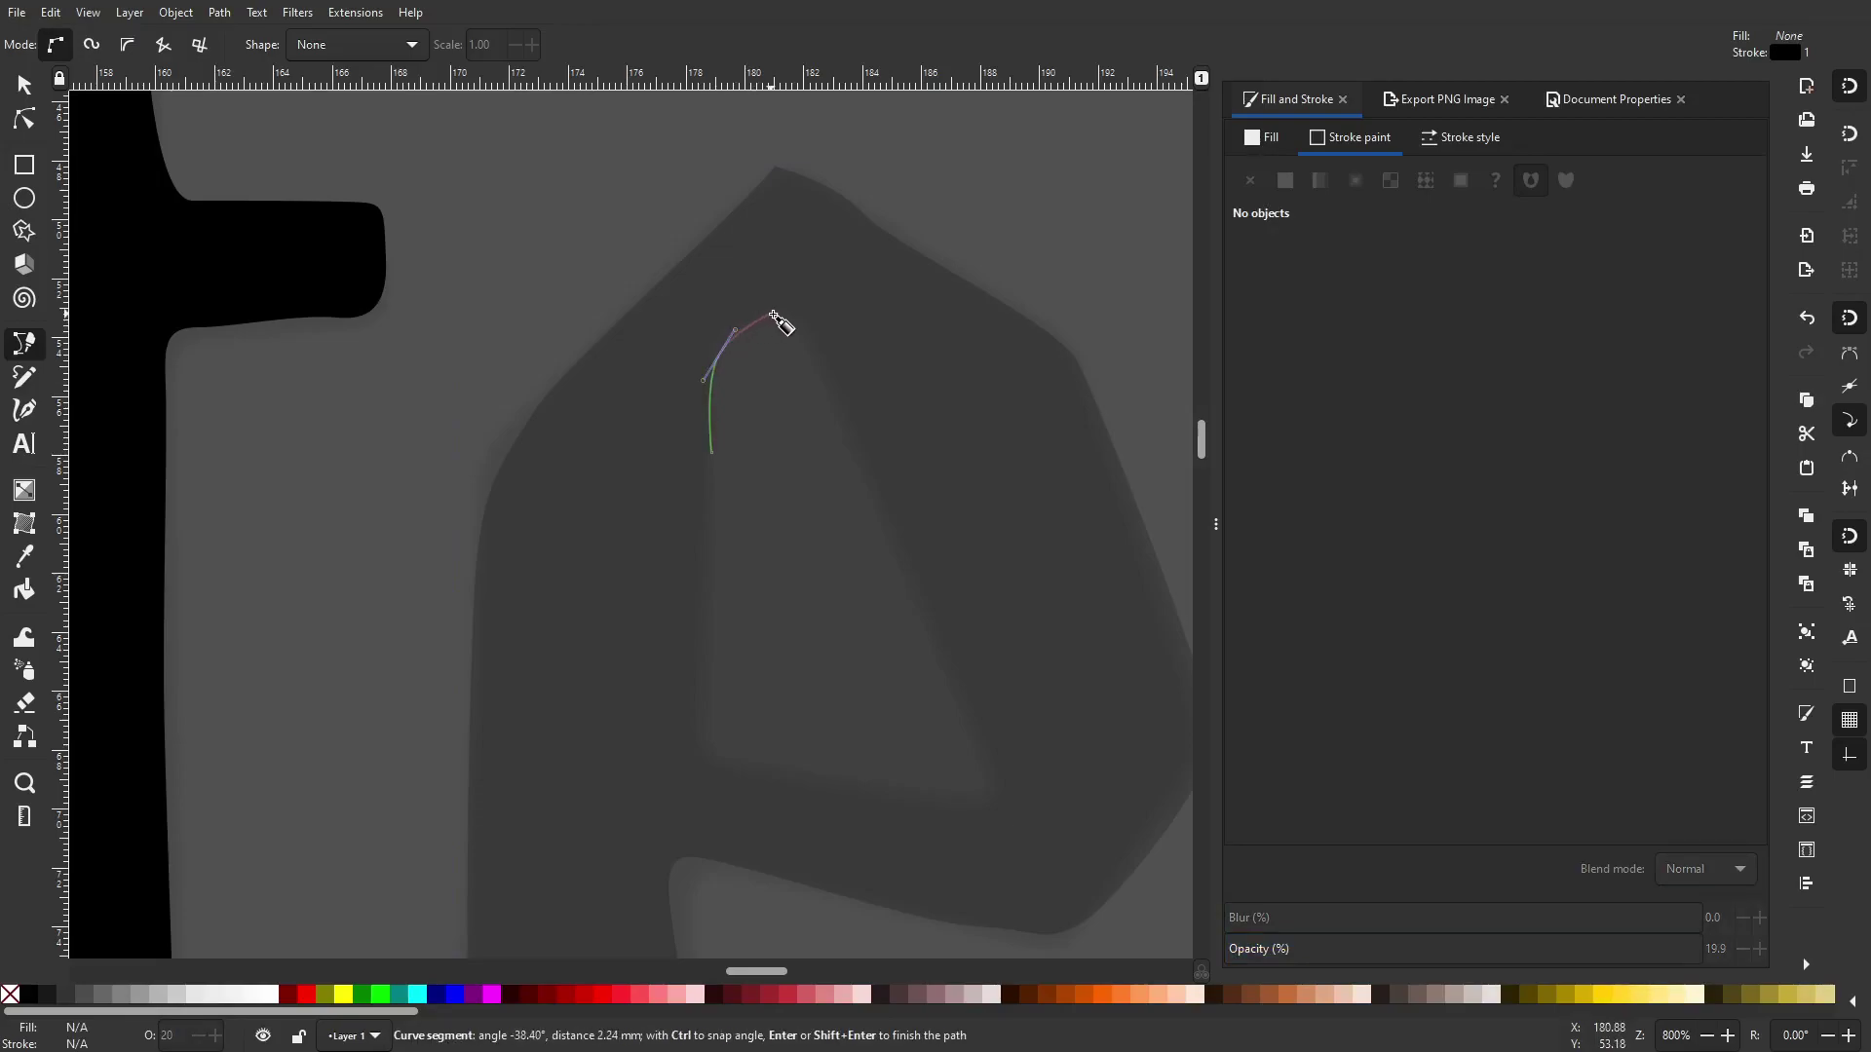
Trace the e's upper triangular opening with the Pen tool, finishing it as an open path about 10 by 17 mm
left_click_drag(814, 346, 840, 416)
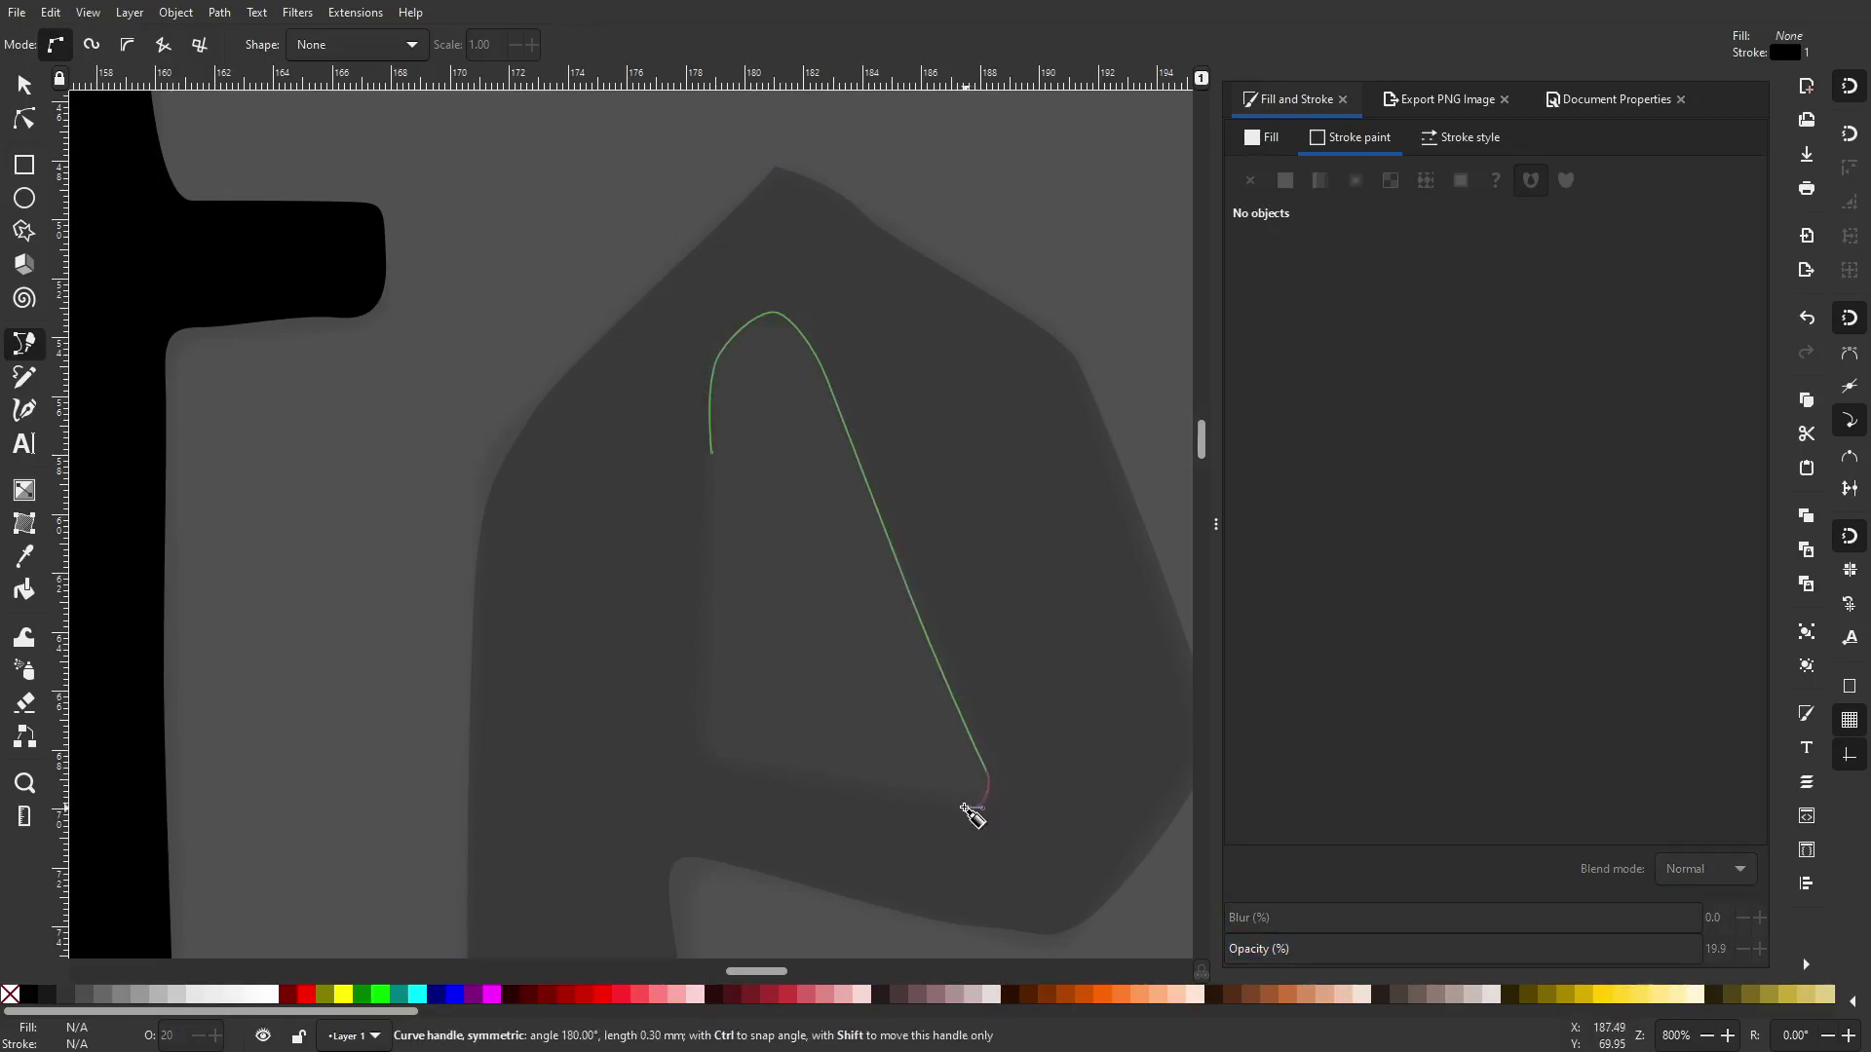
left_click_drag(730, 781, 704, 742)
left_click_drag(699, 622, 699, 594)
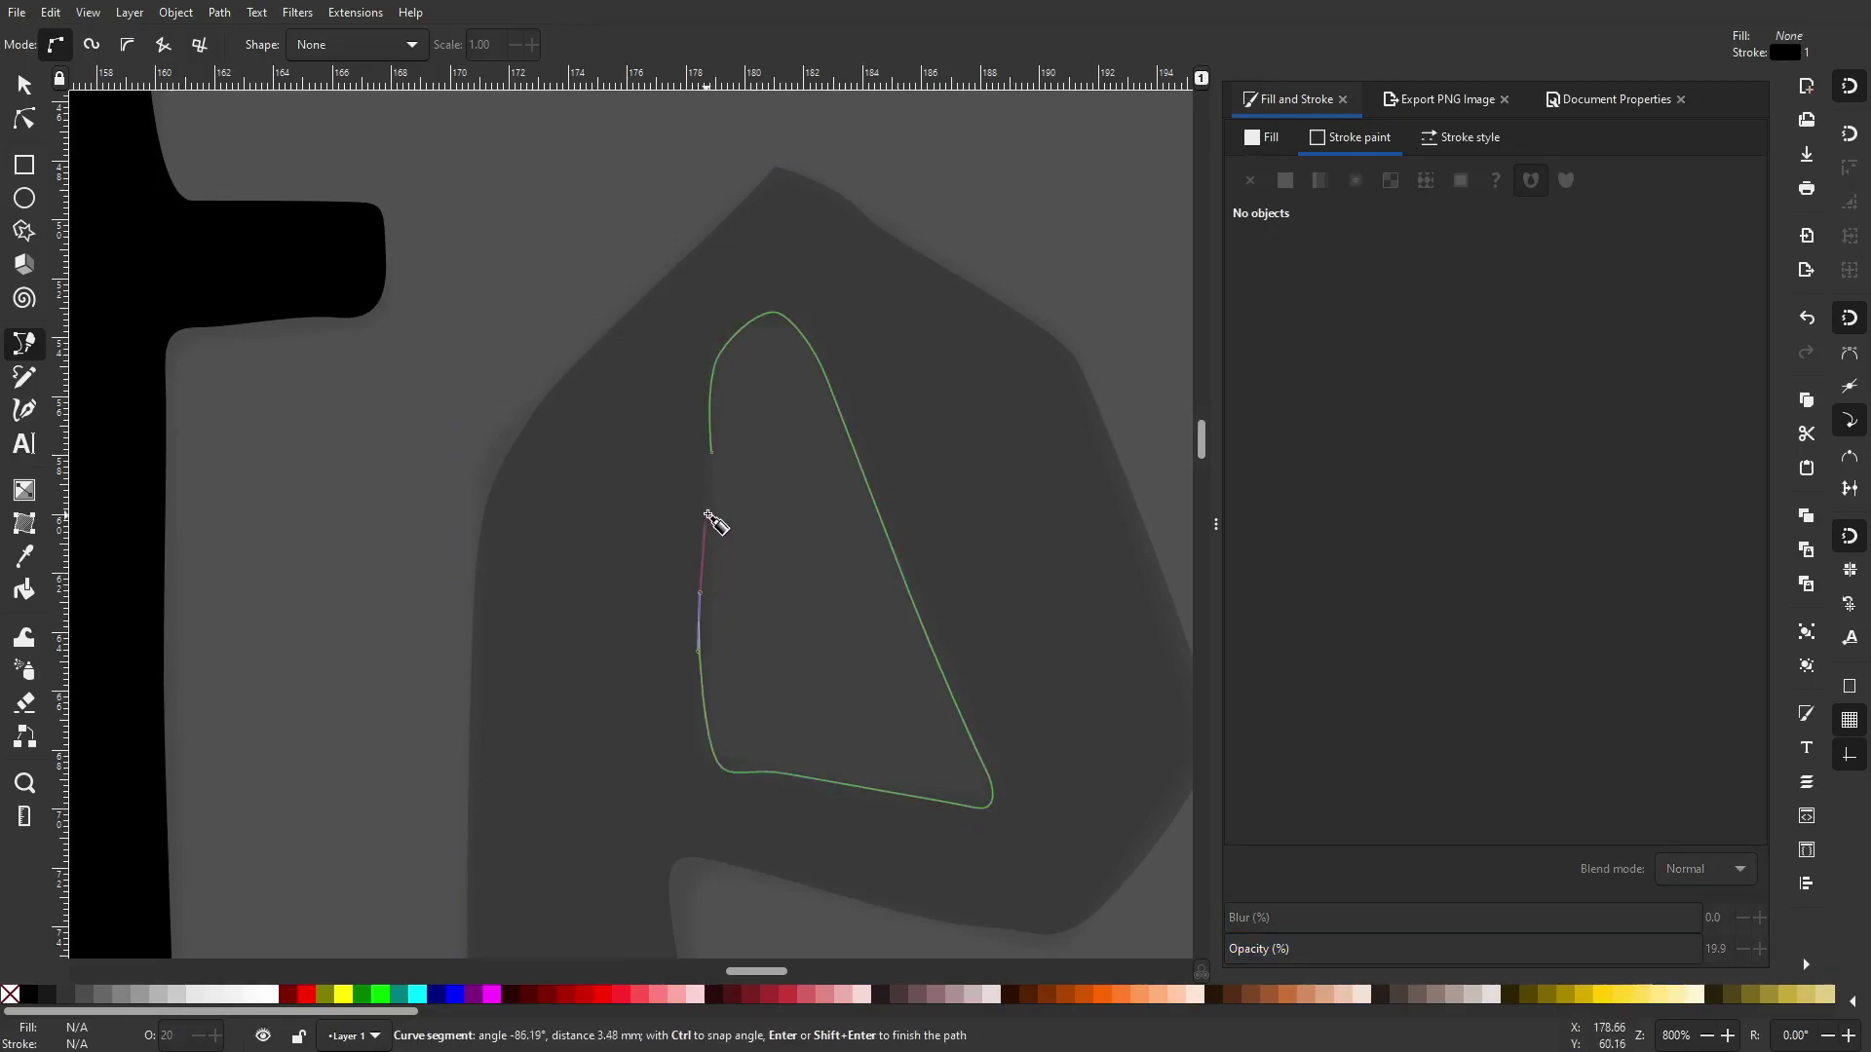
left_click(708, 476)
scroll(718, 477, "up", 4)
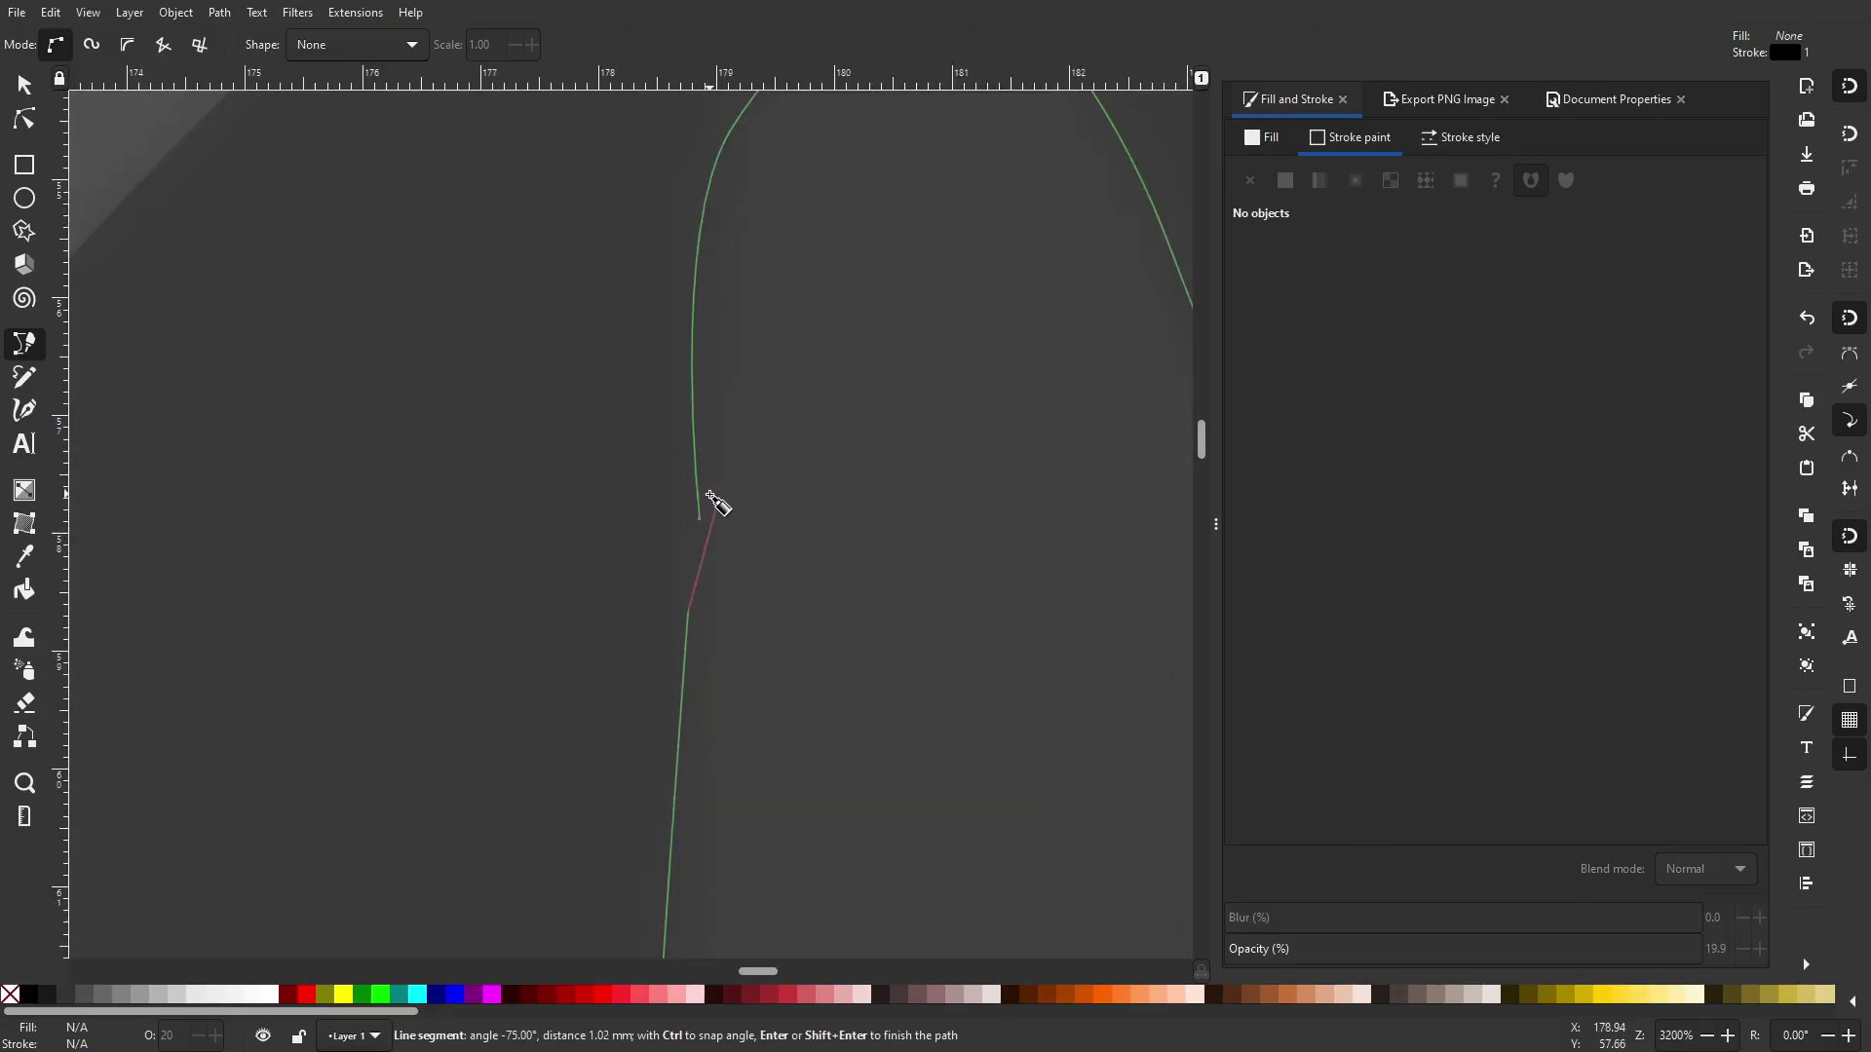
key("BackSpace")
key("Return")
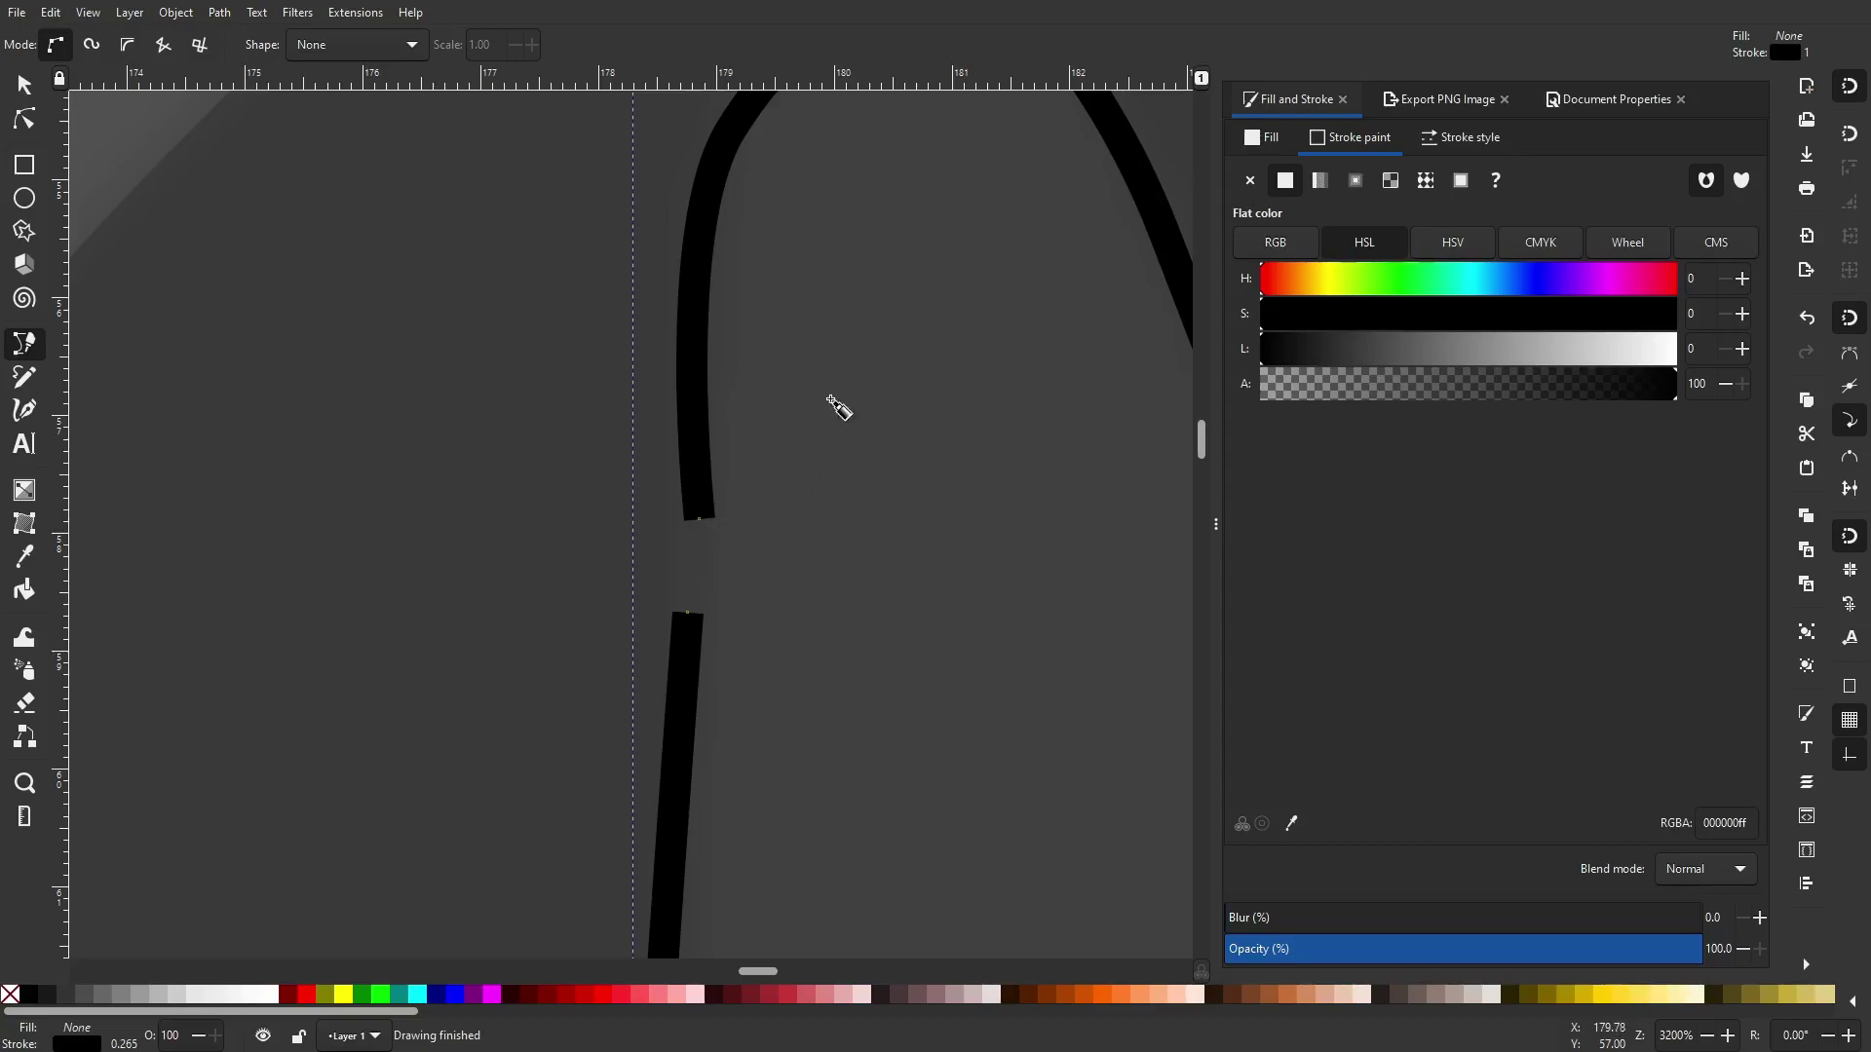
Give the traced e opening a flat black fill and remove its stroke
key("s")
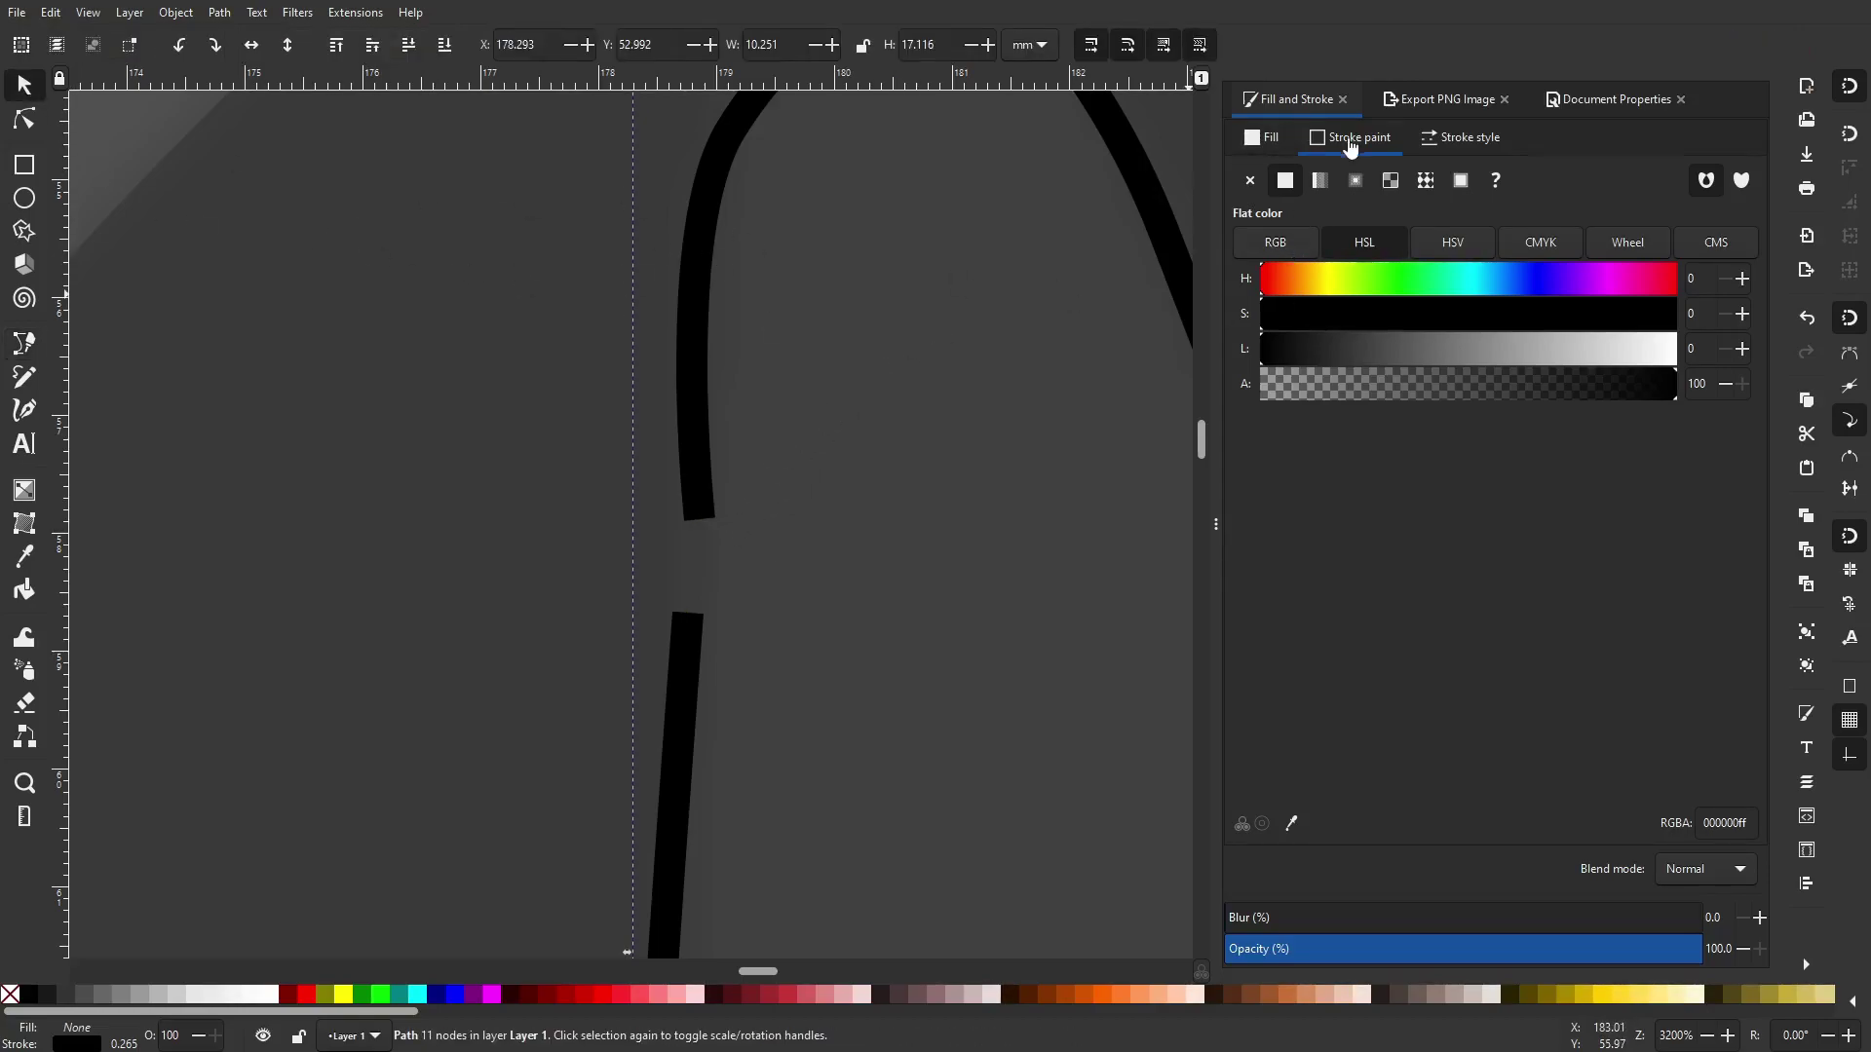
left_click(1284, 181)
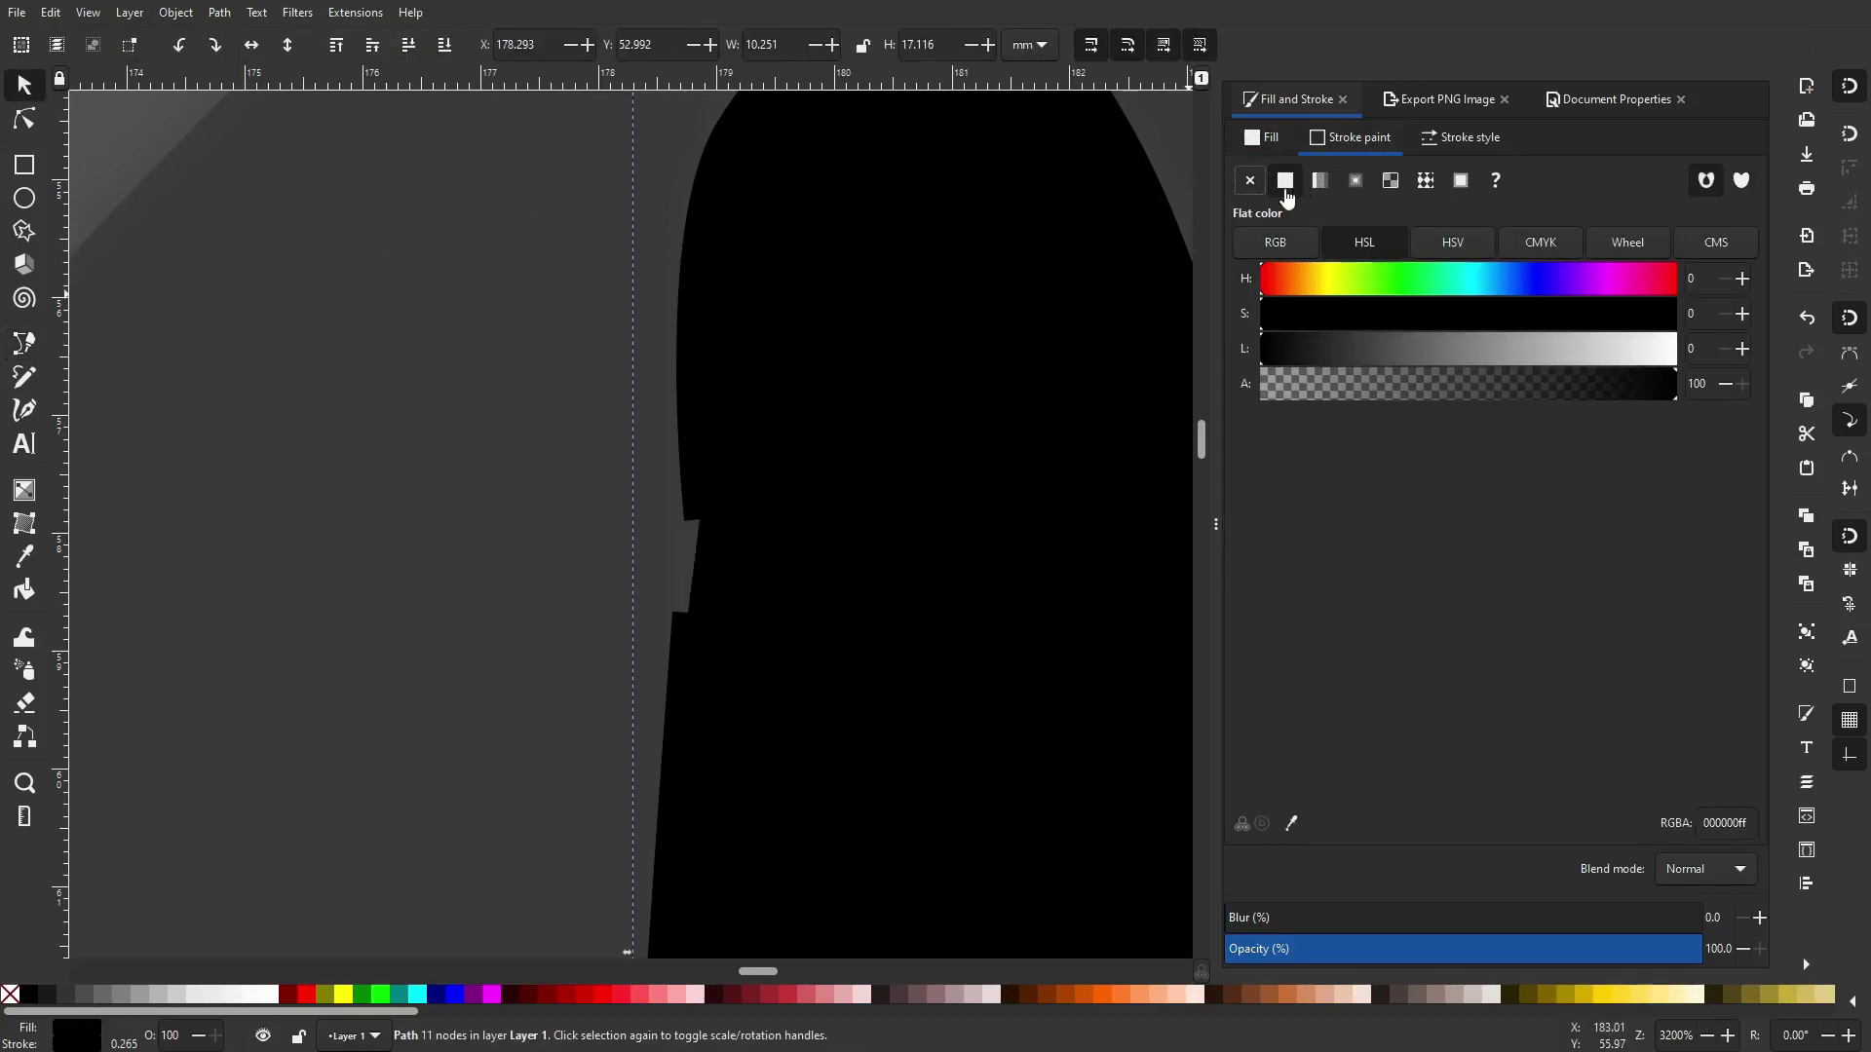
left_click(1249, 180)
scroll(844, 519, "down", 2)
scroll(755, 505, "up", 1)
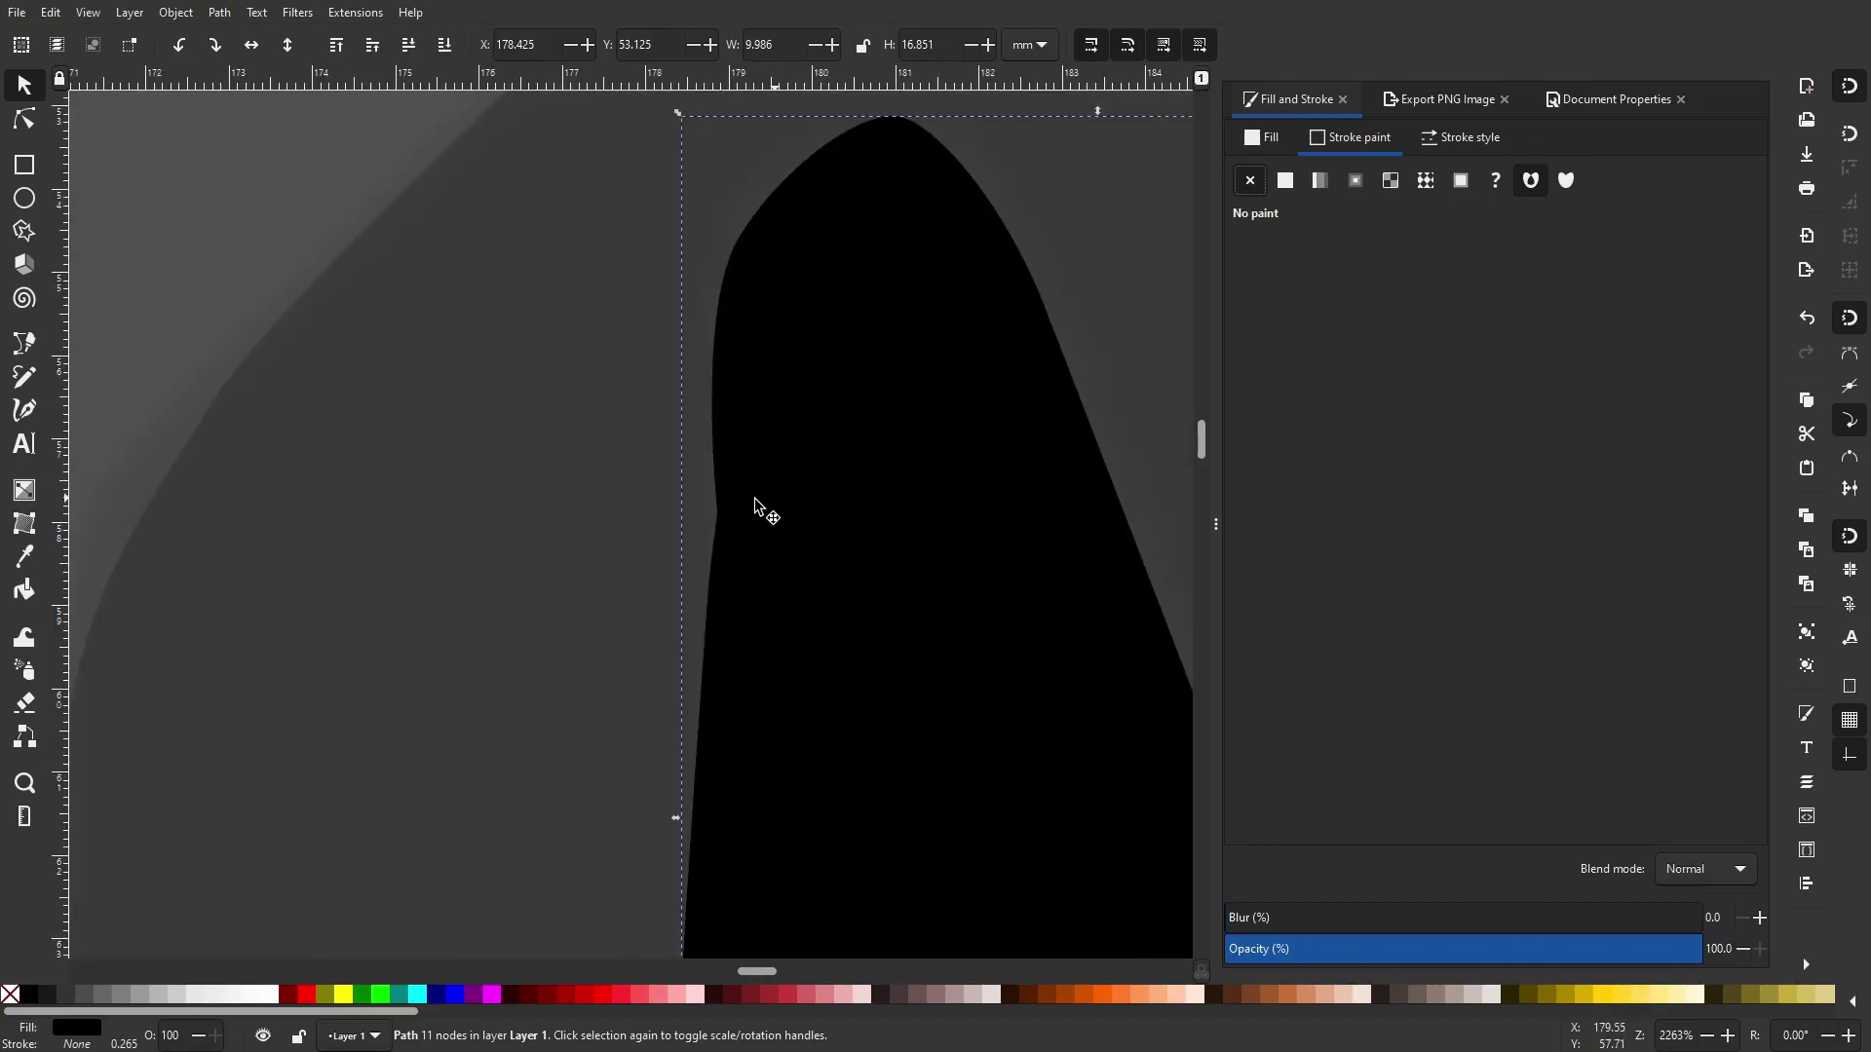
Delete the kinked corner node on the e opening's left edge and try to reshape the curve at the node above it
left_click(24, 121)
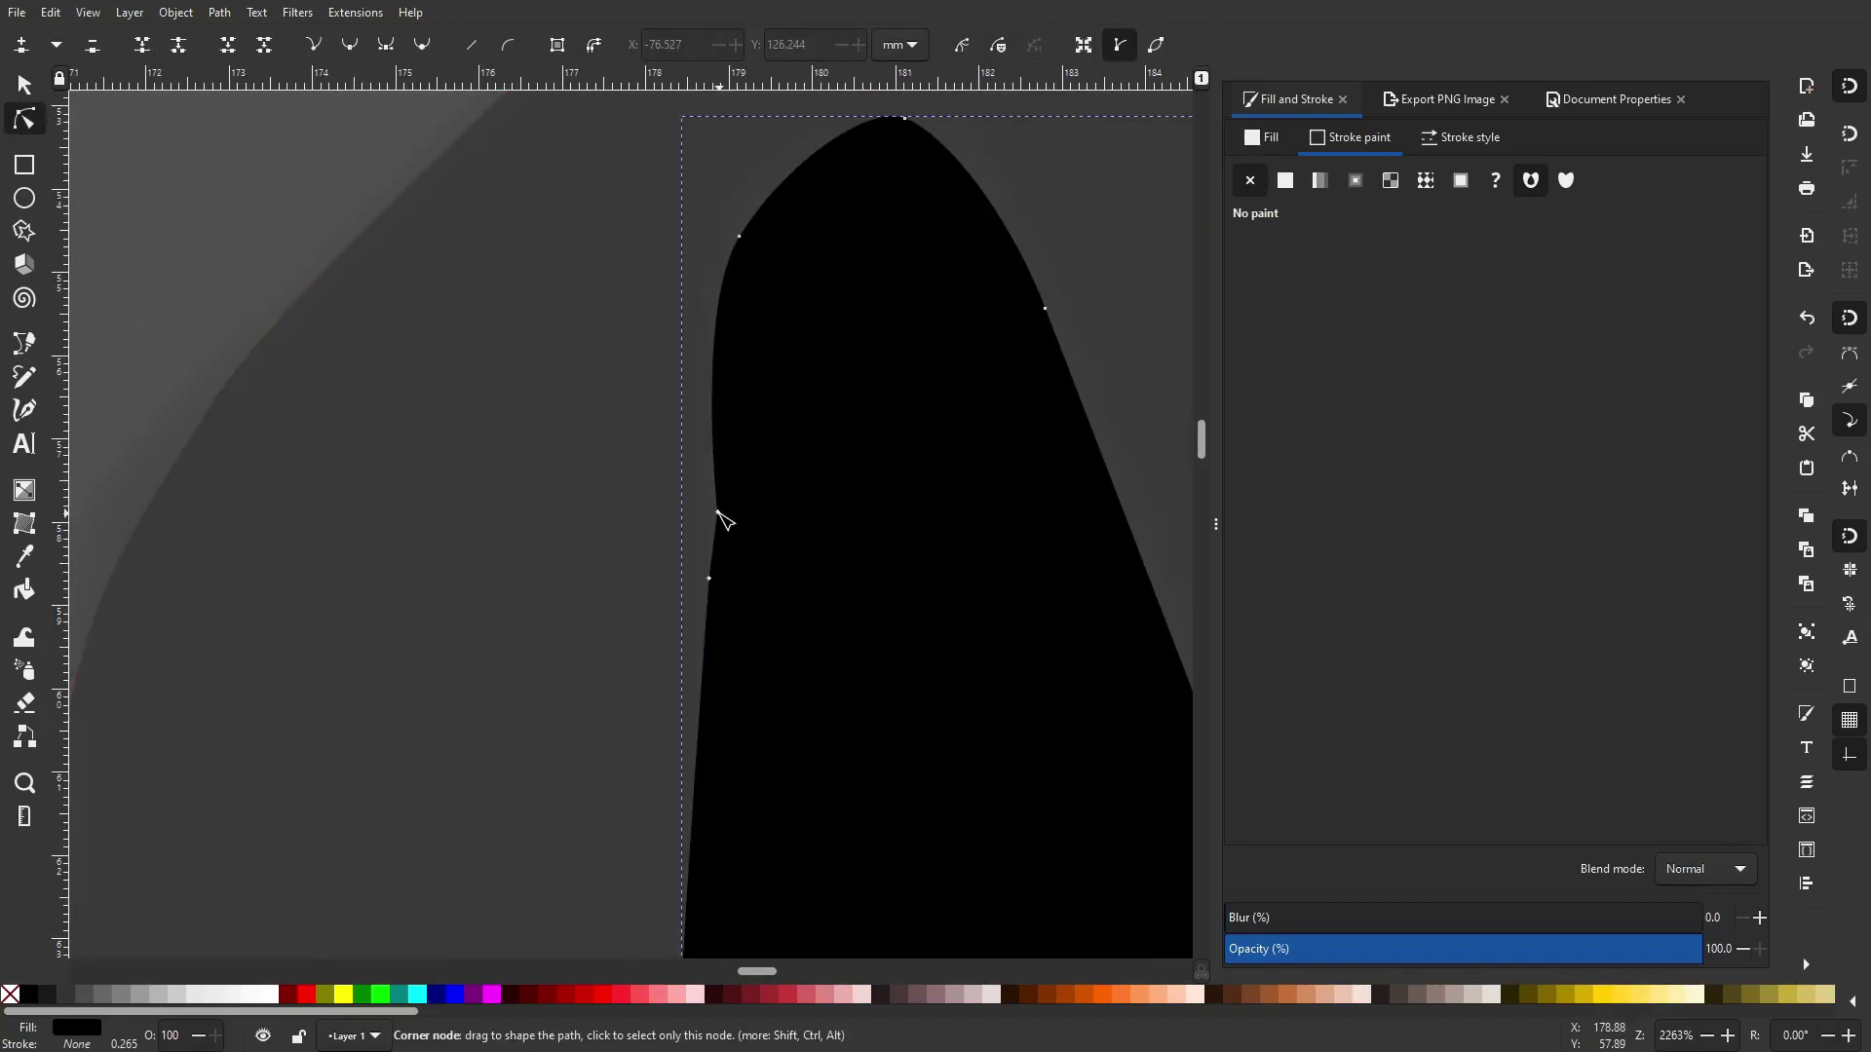
left_click(718, 512)
key("Delete")
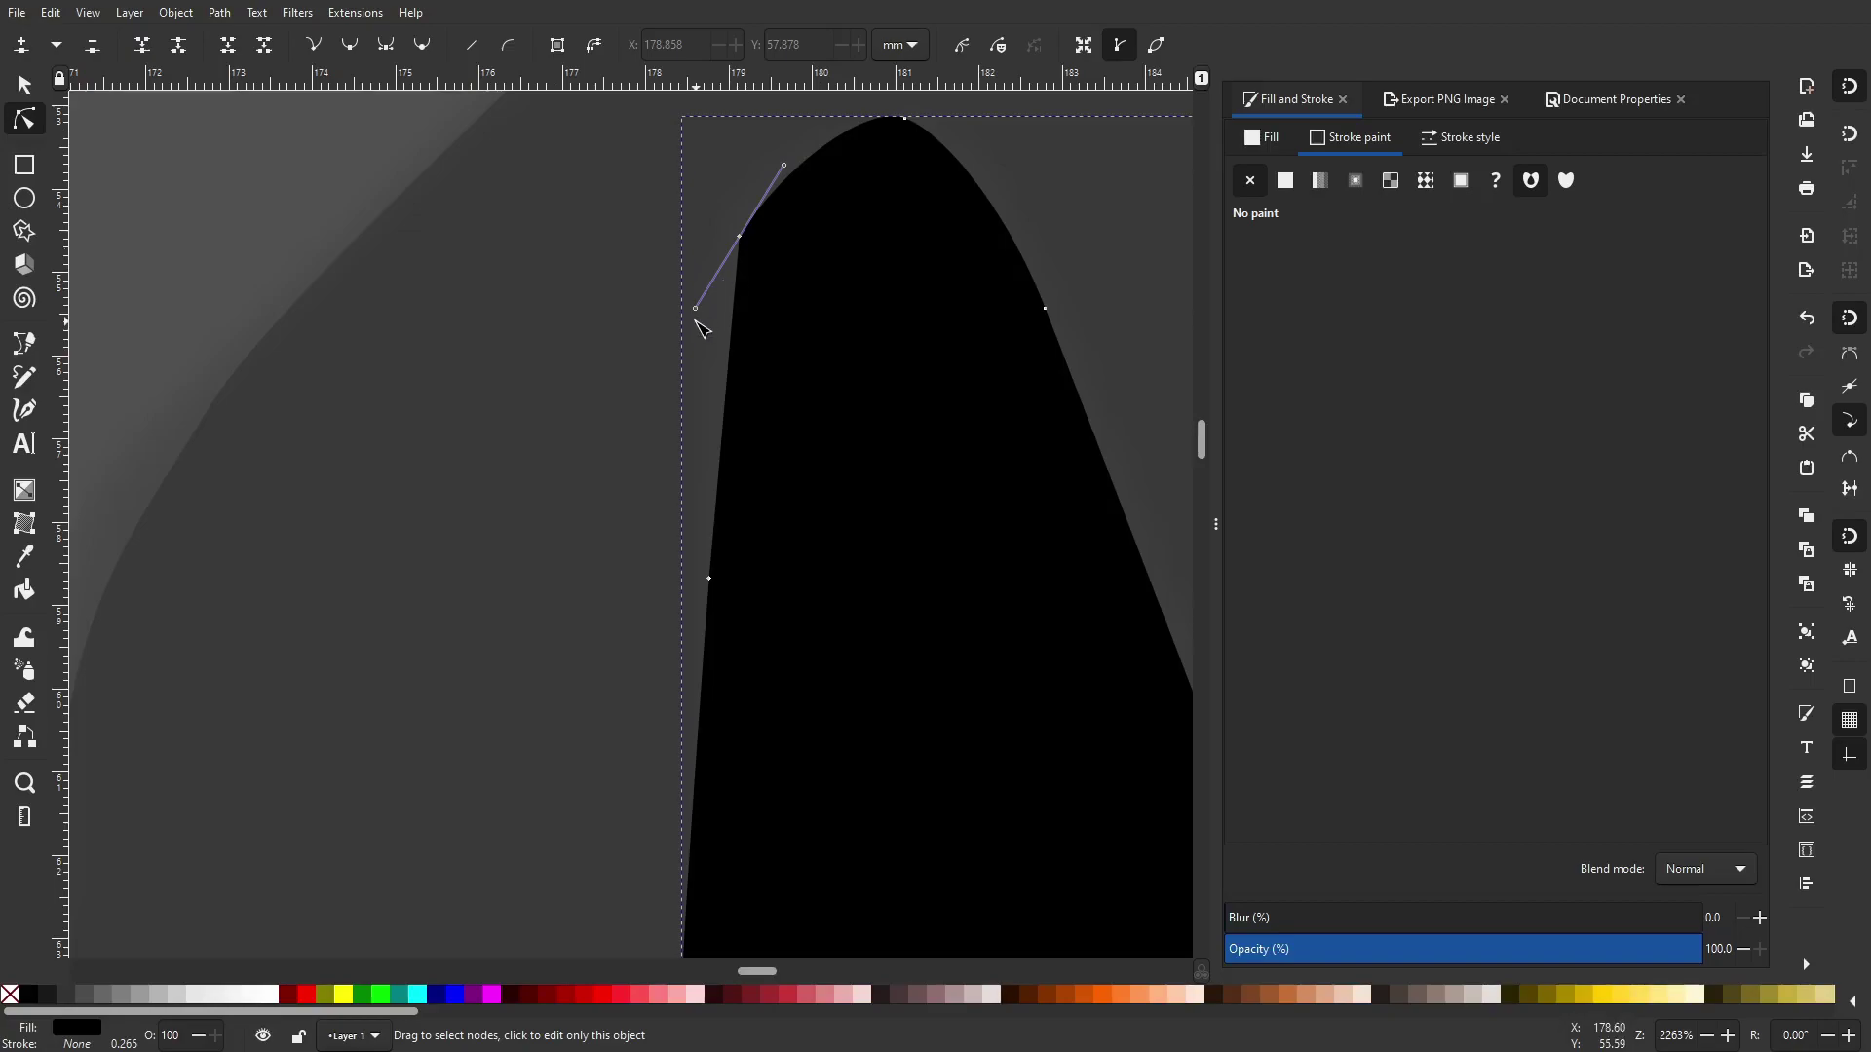
left_click_drag(696, 310, 680, 355)
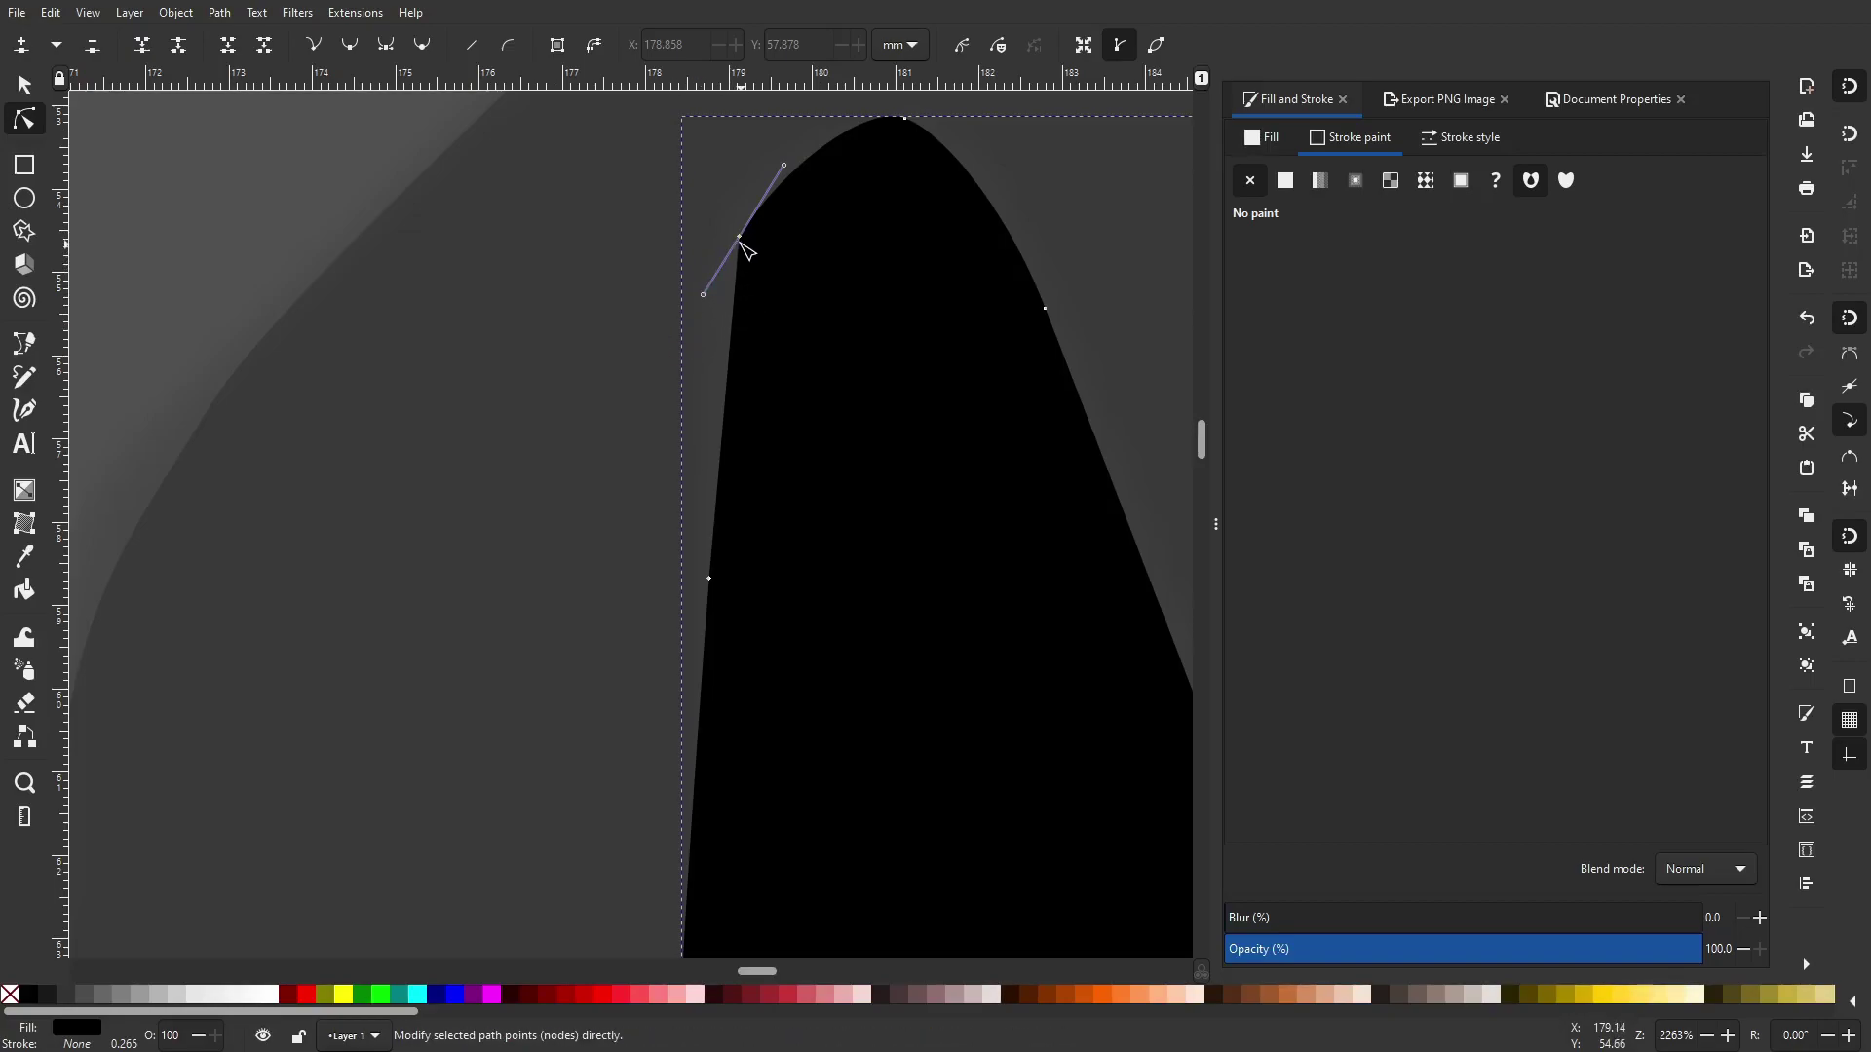
left_click_drag(744, 243, 739, 322)
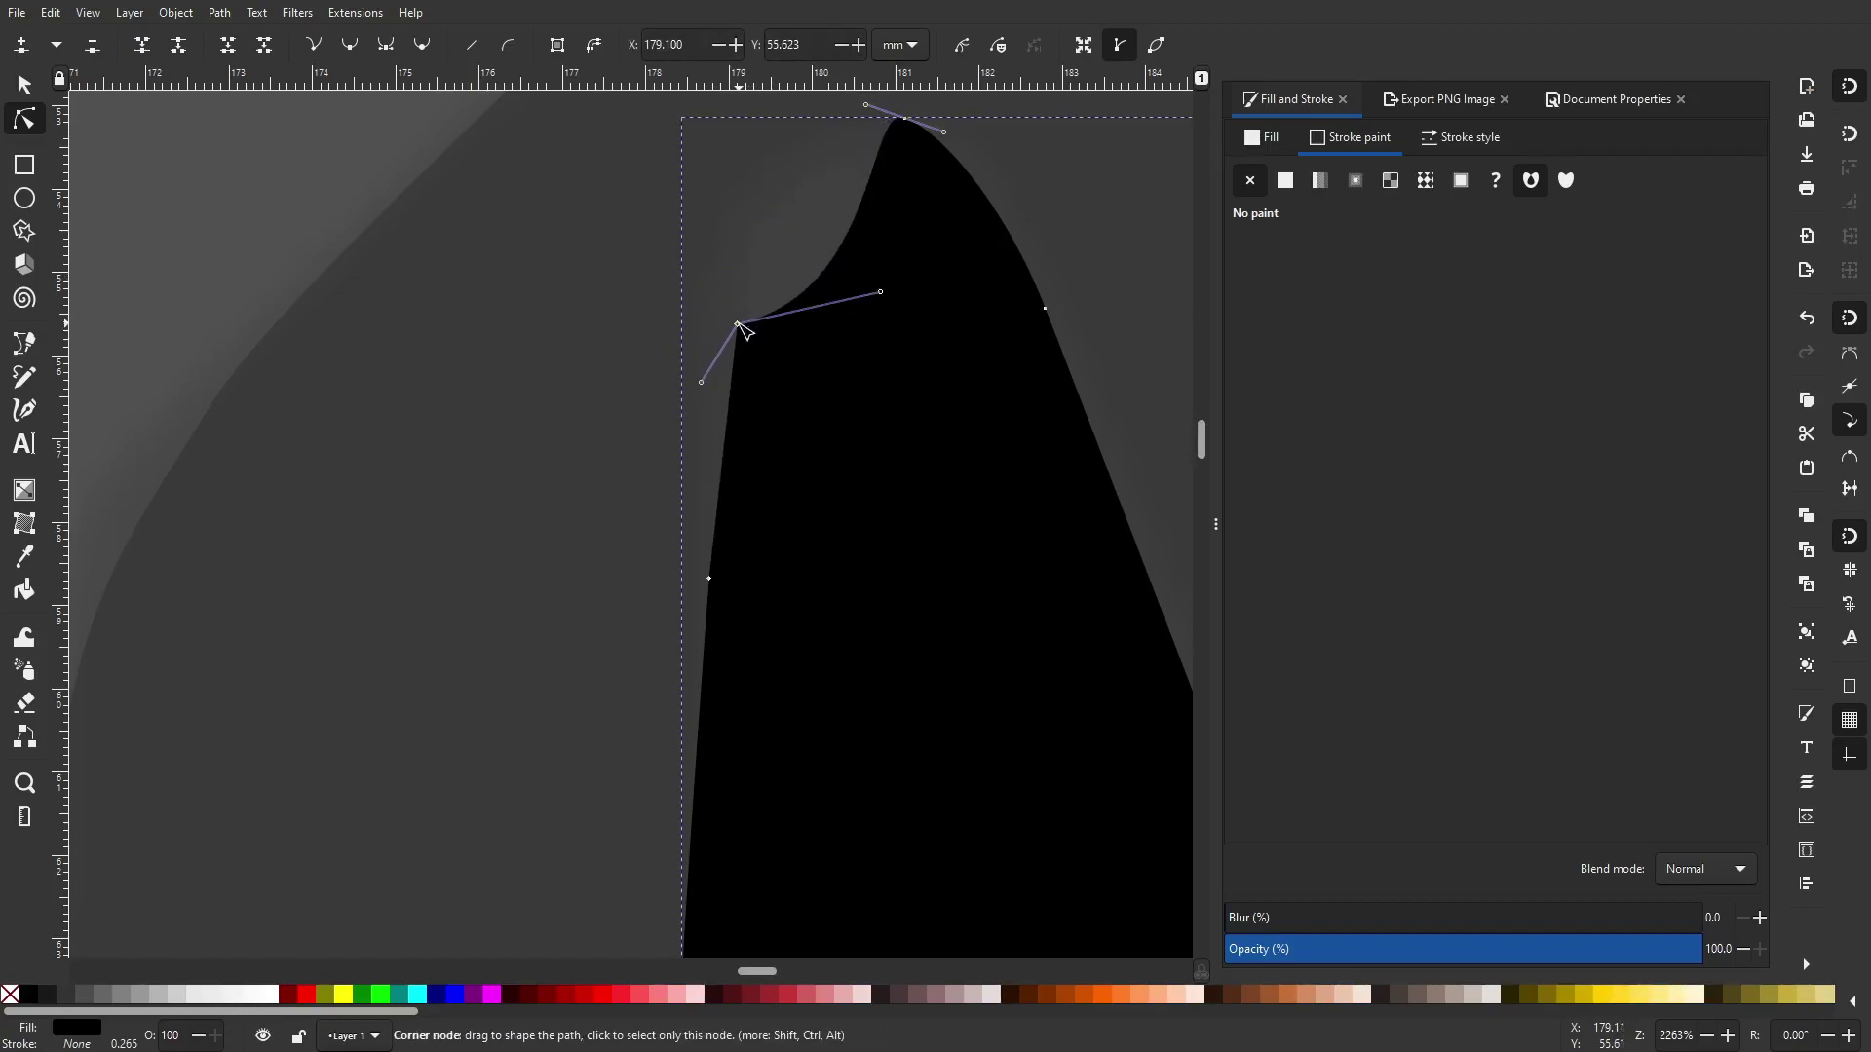
Undo the node edits, the fill and stroke changes and the open path traced for the e's opening
key("ctrl+z")
key("ctrl+z")
key("ctrl+z")
key("ctrl+z")
key("ctrl+z")
key("ctrl+z")
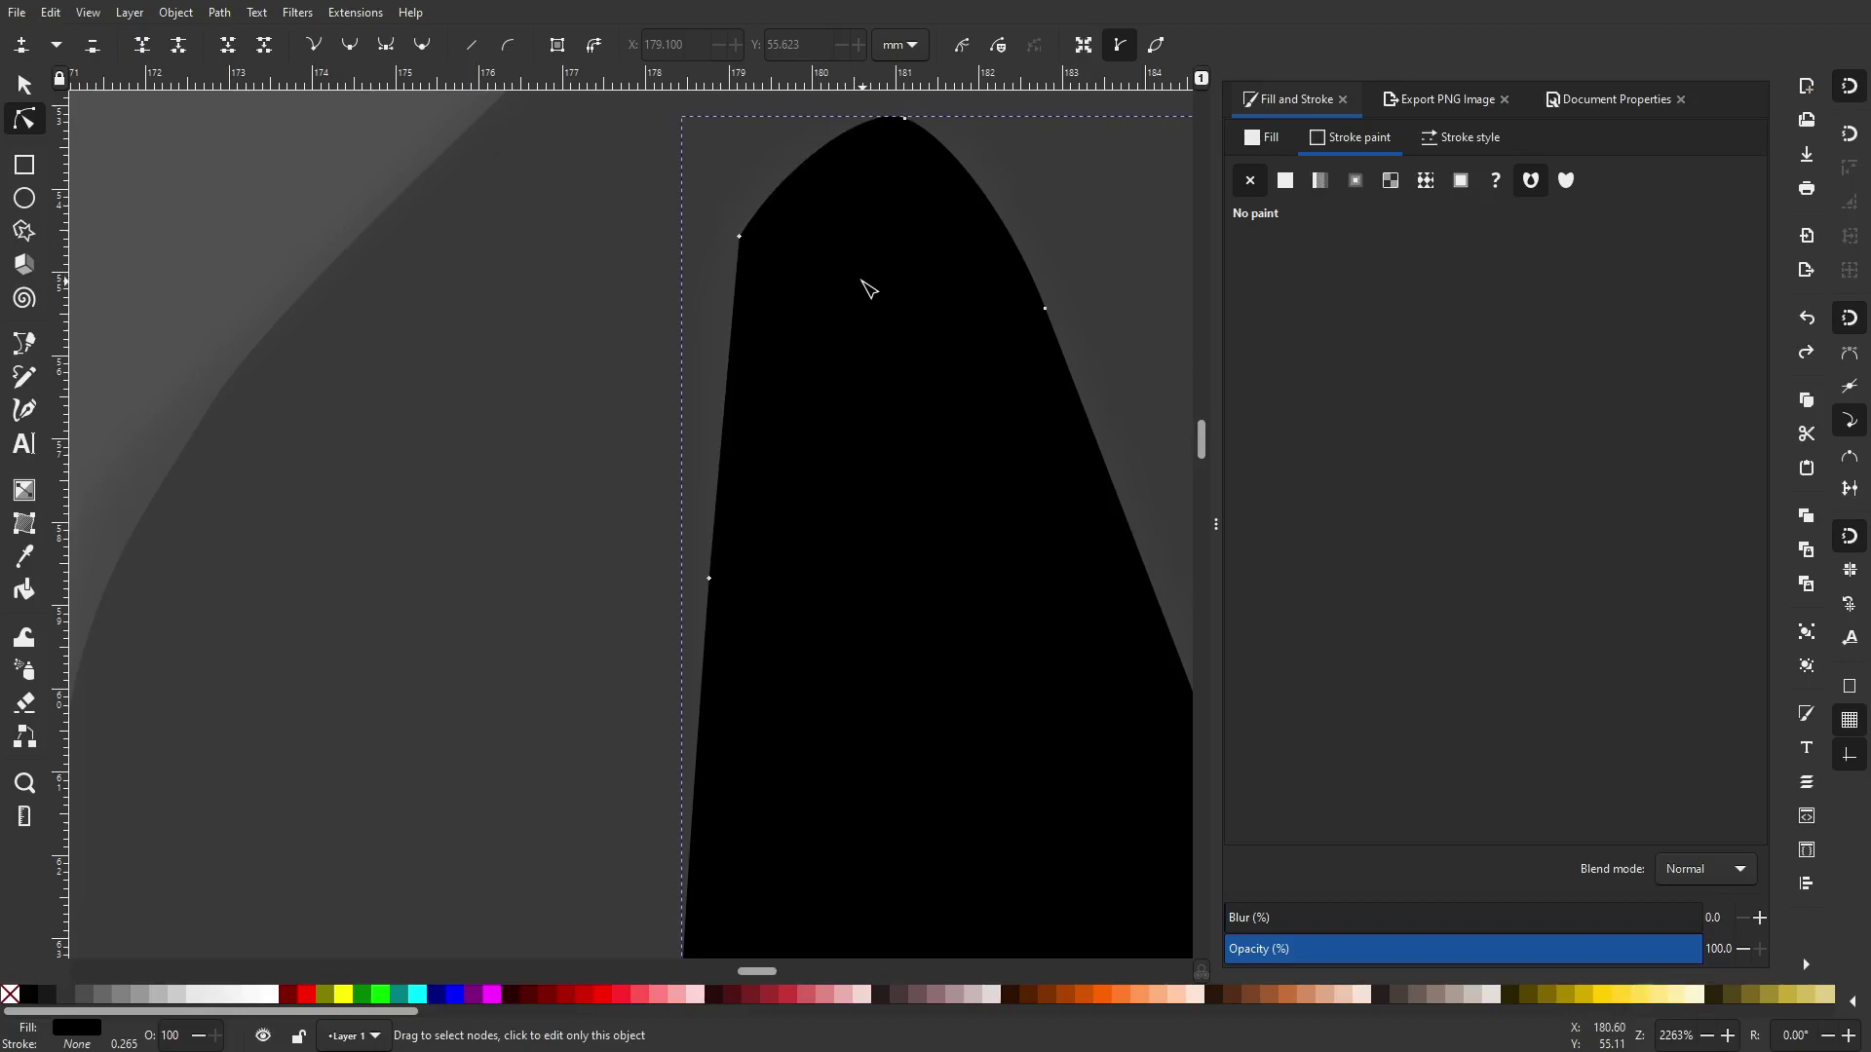
key("ctrl+z")
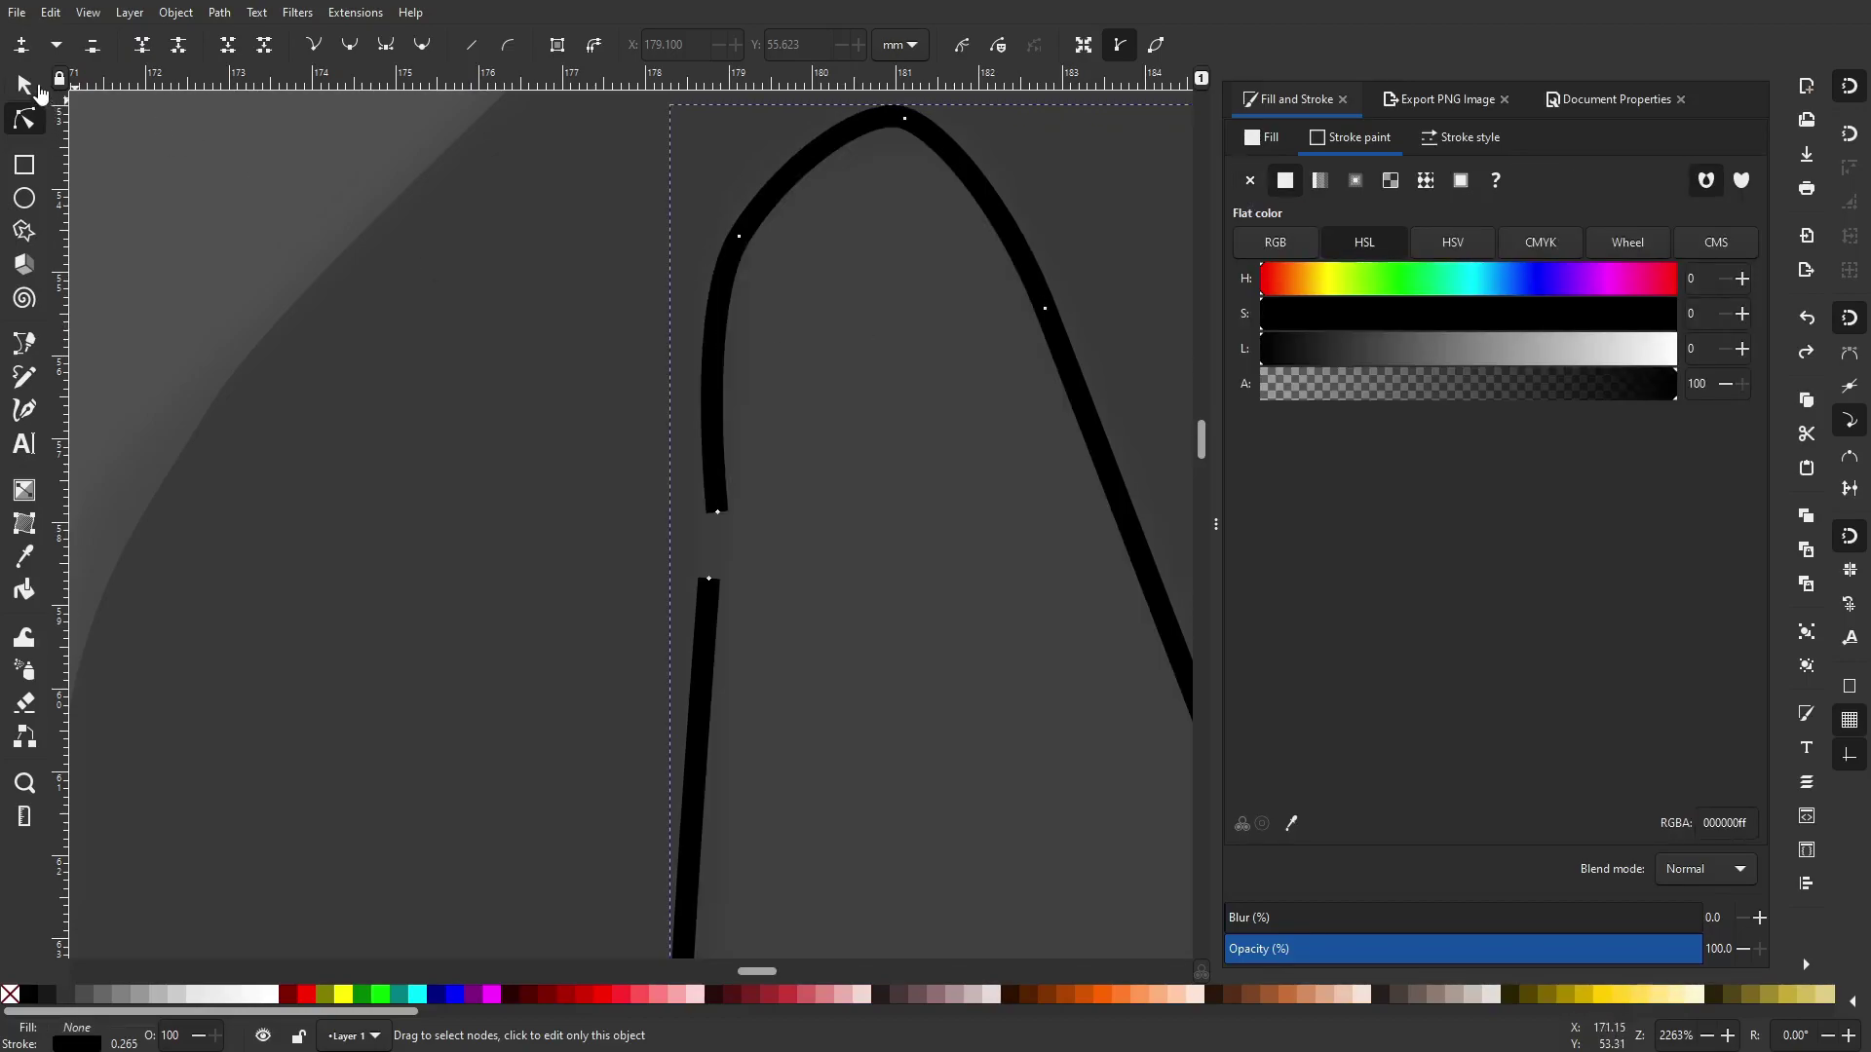
left_click(25, 355)
key("ctrl+z")
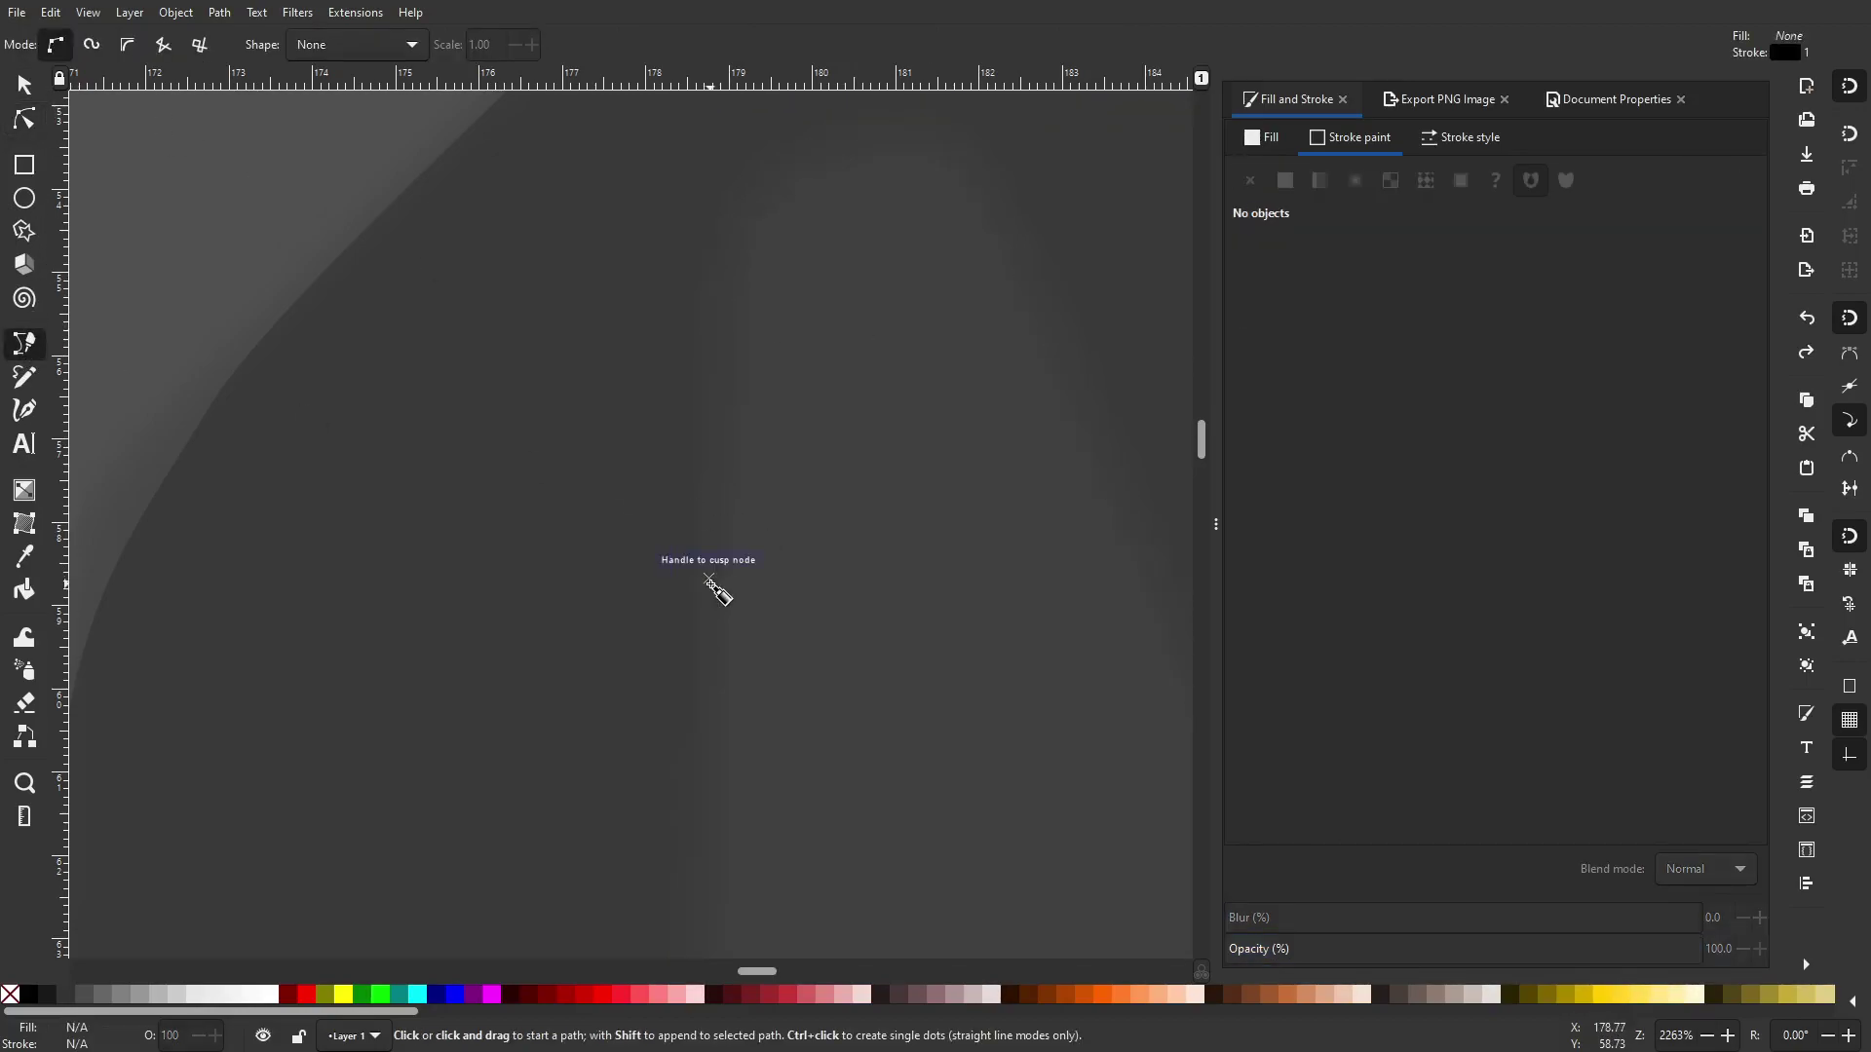
Trace the e's upper triangular opening with the Pen tool as a closed path about 10 by 17 mm
scroll(740, 492, "down", 3)
left_click(738, 448)
left_click_drag(737, 390, 818, 360)
left_click_drag(854, 447, 864, 477)
left_click_drag(943, 656, 962, 703)
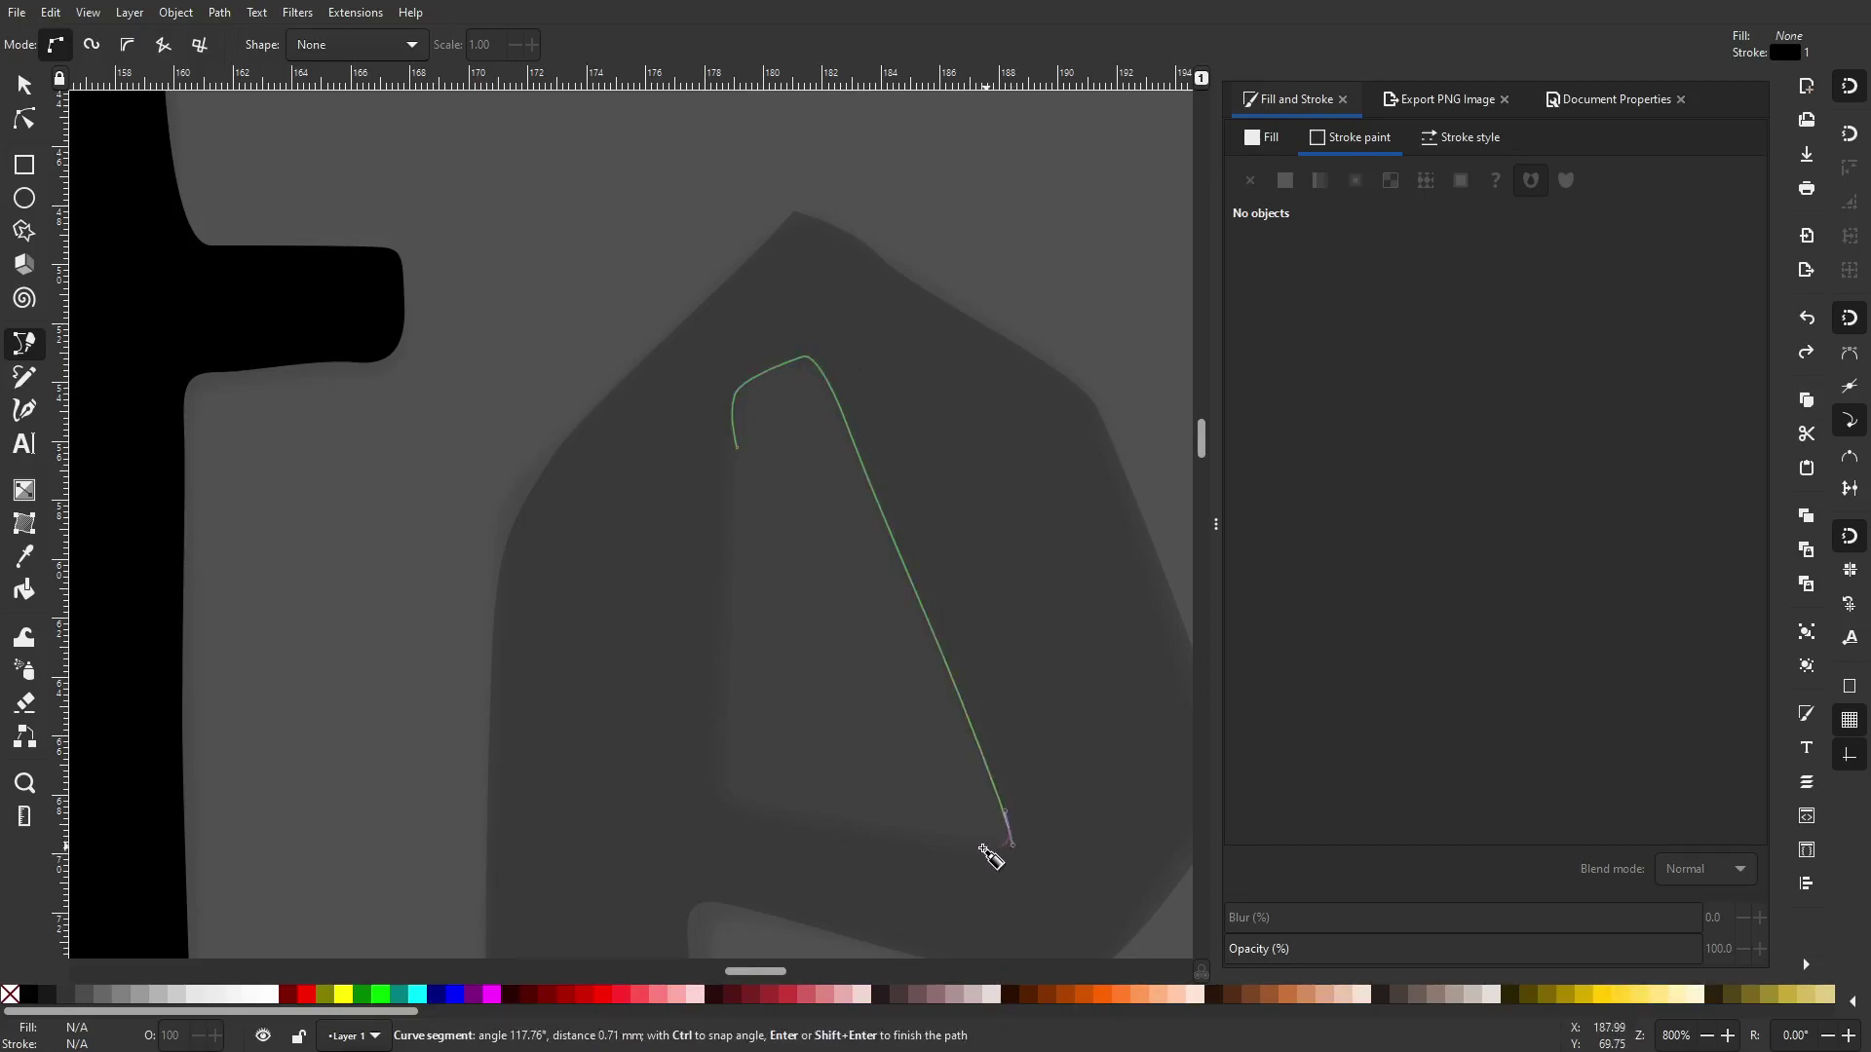
left_click_drag(1013, 840, 824, 822)
left_click_drag(712, 765, 715, 689)
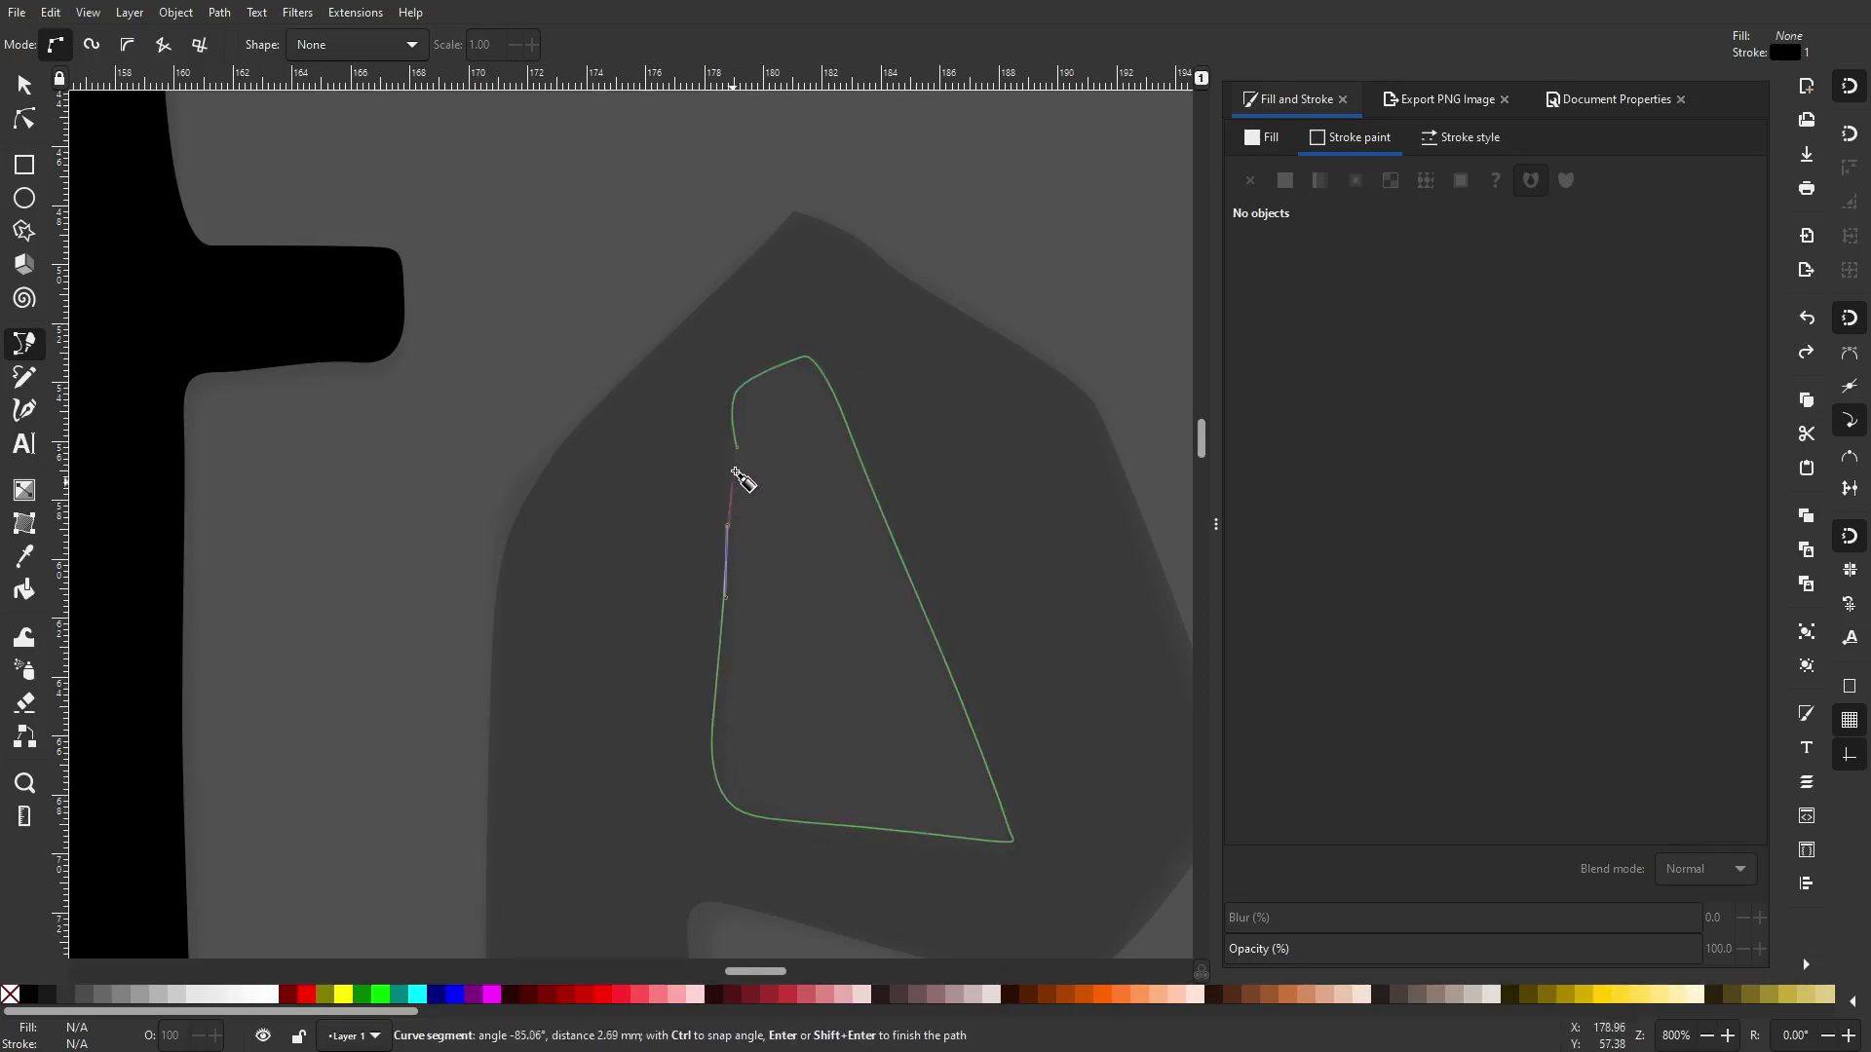
scroll(743, 475, "up", 2, "ctrl")
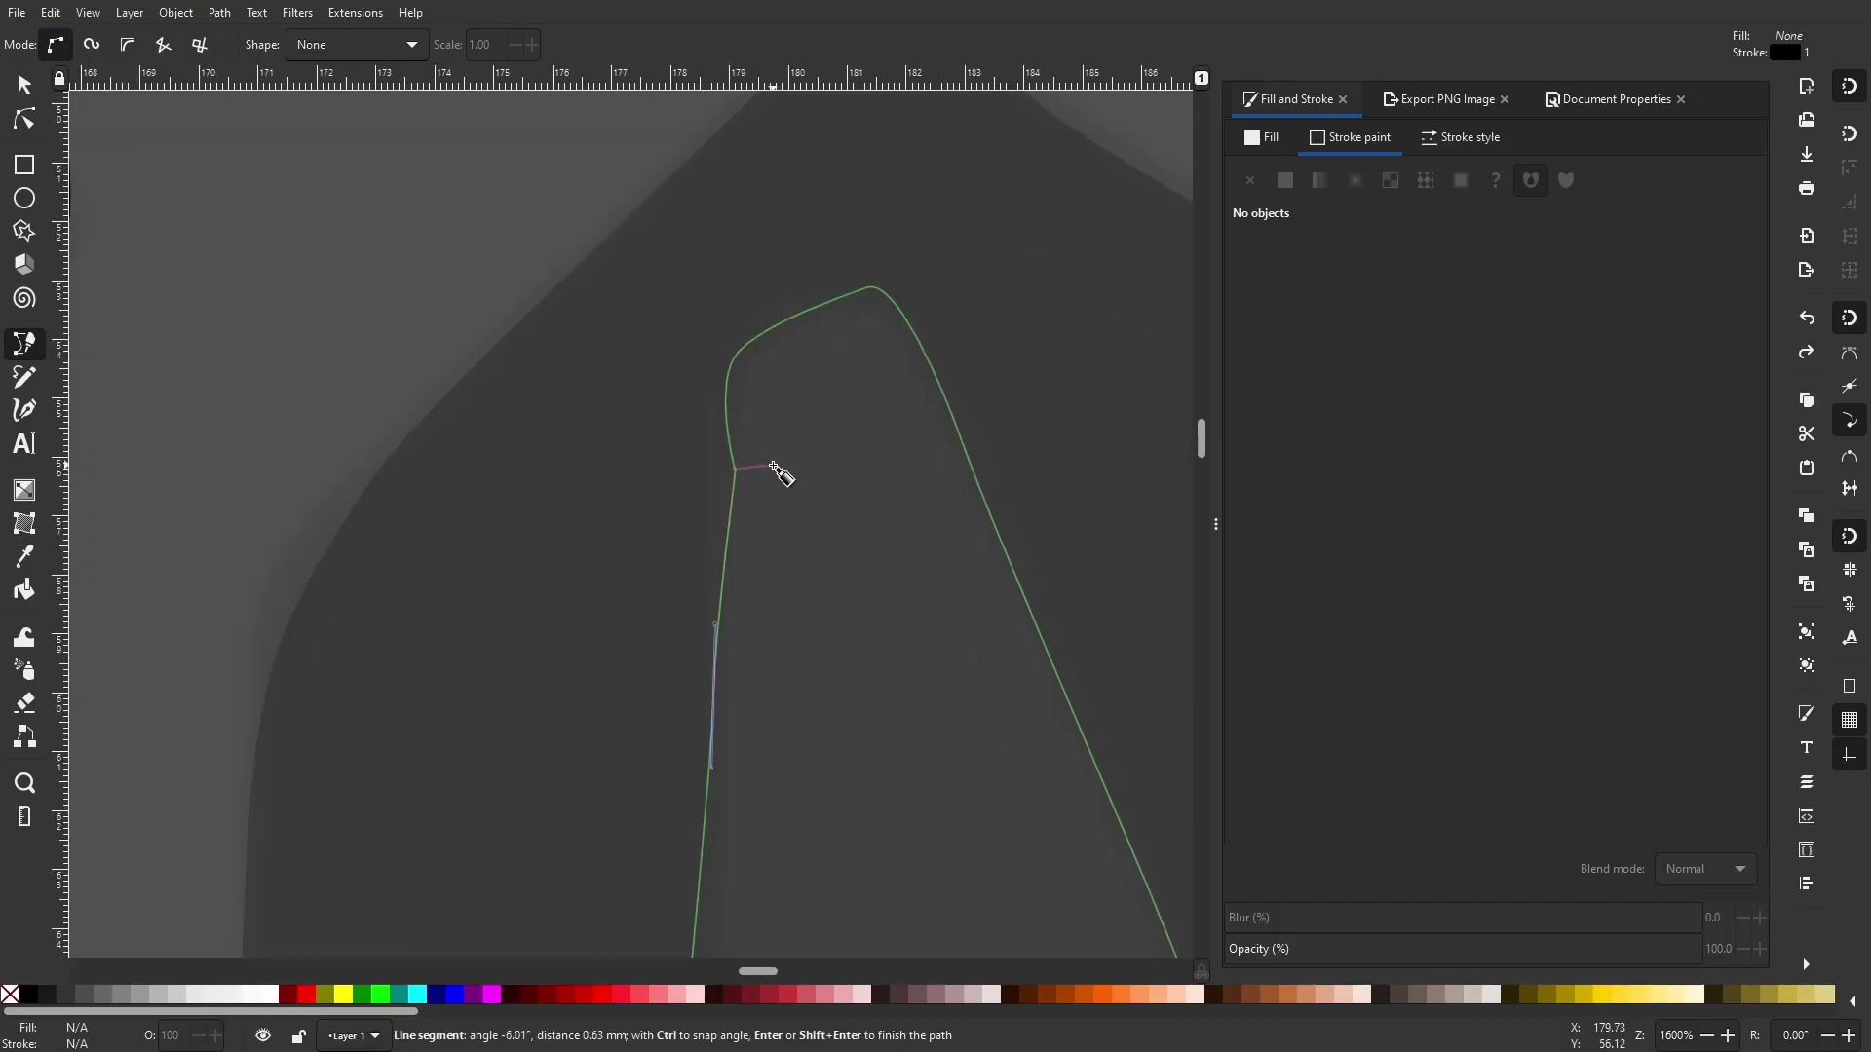
scroll(742, 475, "up", 3, "ctrl")
left_click(764, 499)
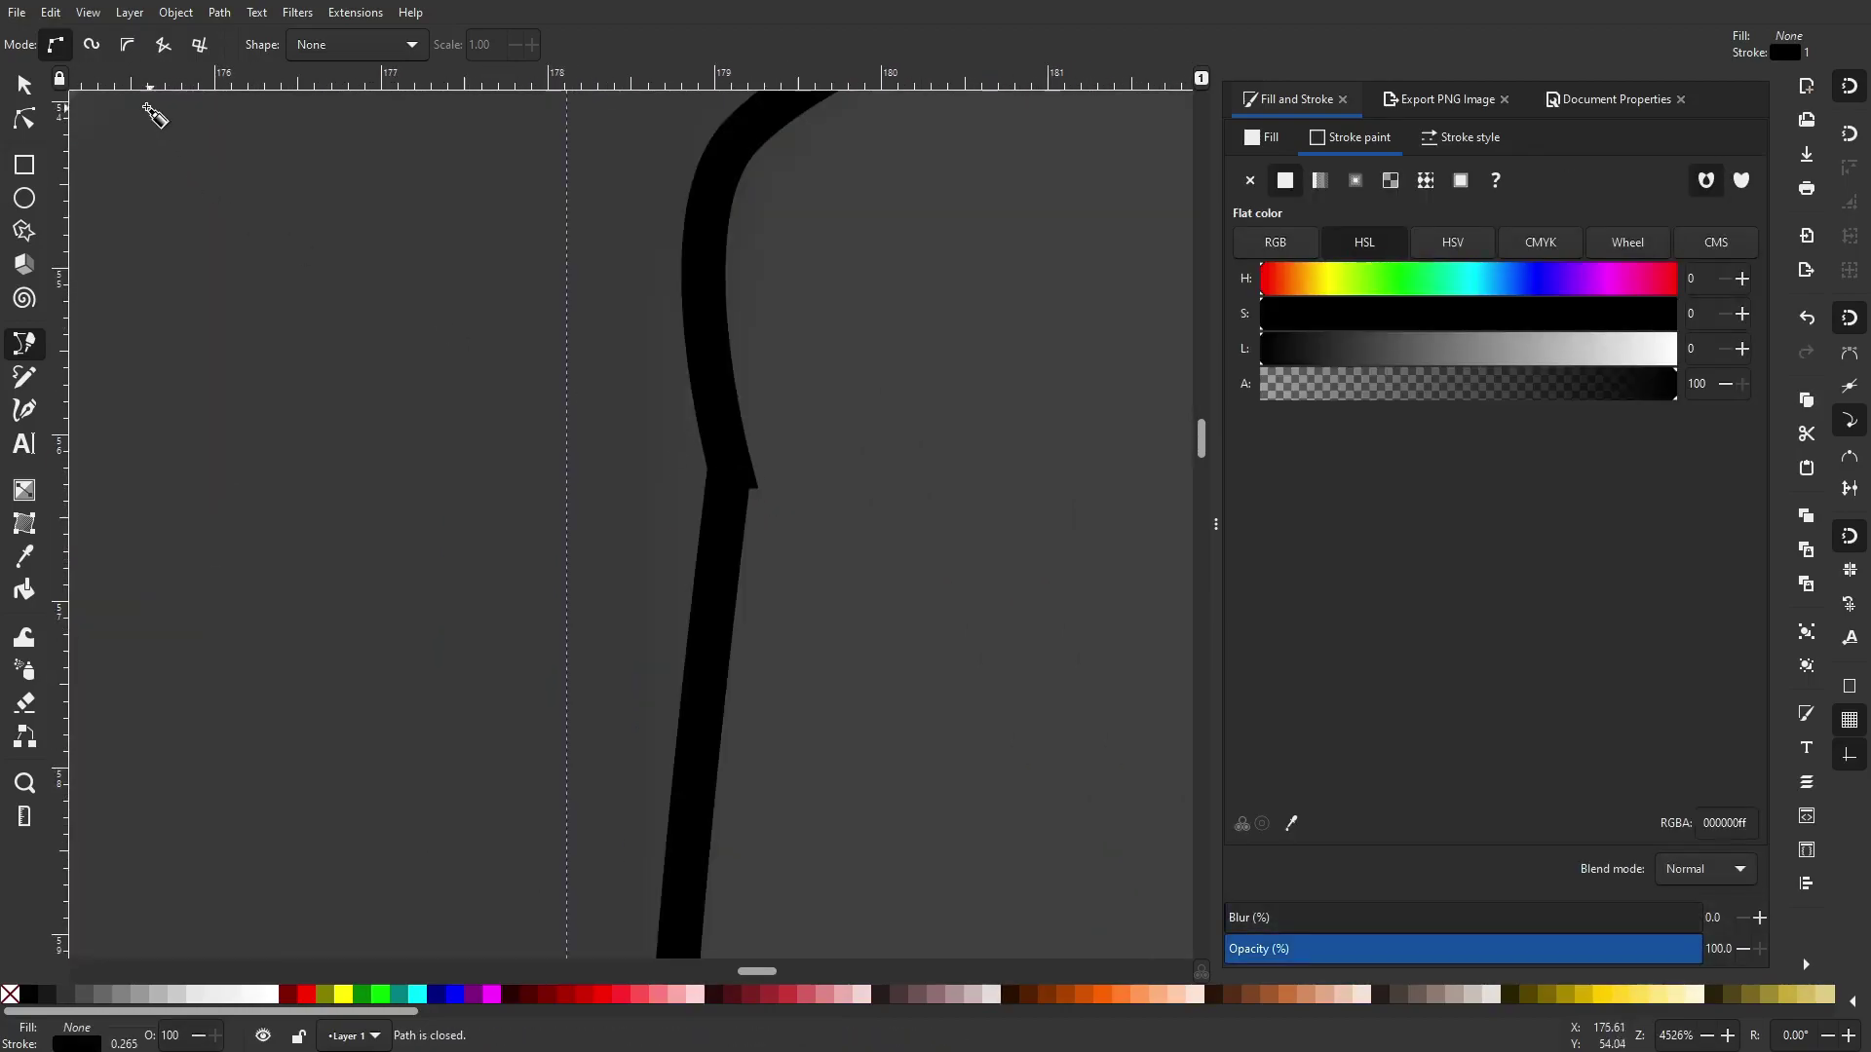
Reposition the two nodes at the kink on the e opening's left edge so the outline runs smoothly along the reference
key("n")
left_click_drag(740, 487, 737, 525)
key("ctrl+z")
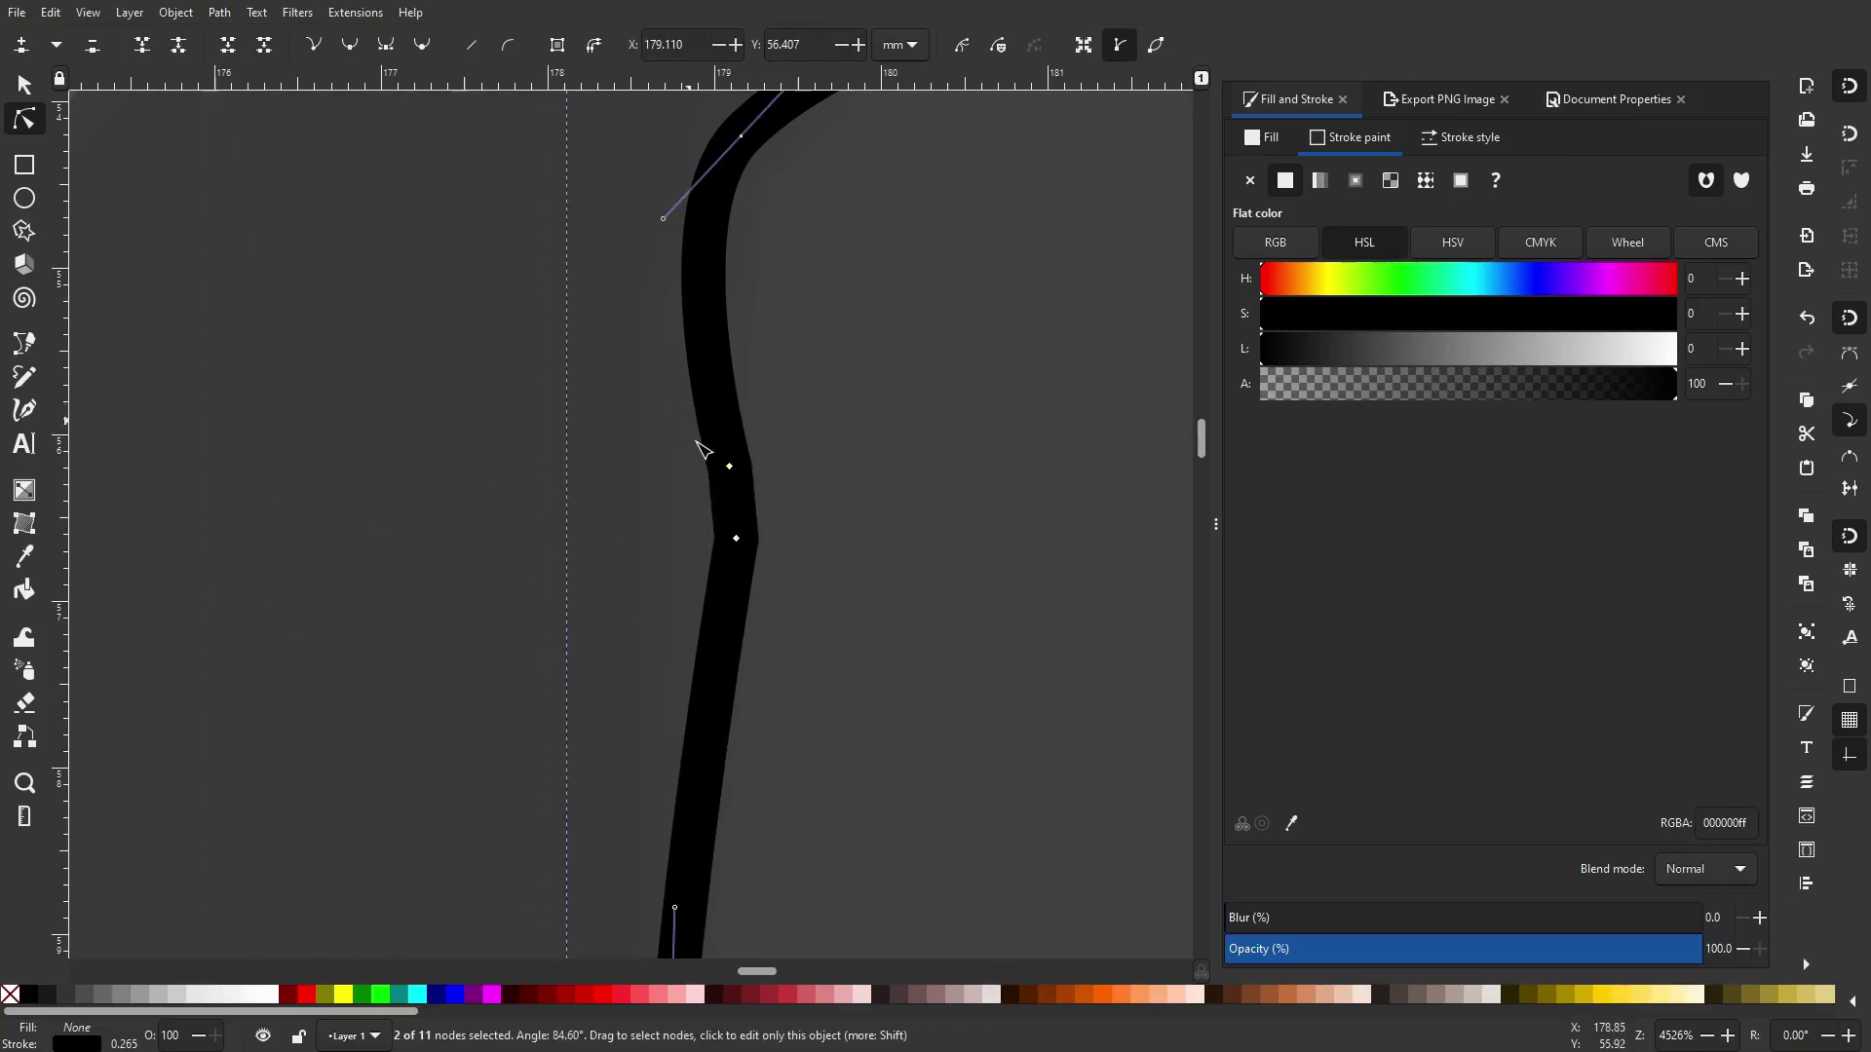
mouse_move(701, 458)
left_mouse_down()
mouse_move(732, 467)
mouse_move(651, 456)
mouse_move(680, 473)
left_mouse_up()
key("ctrl+z")
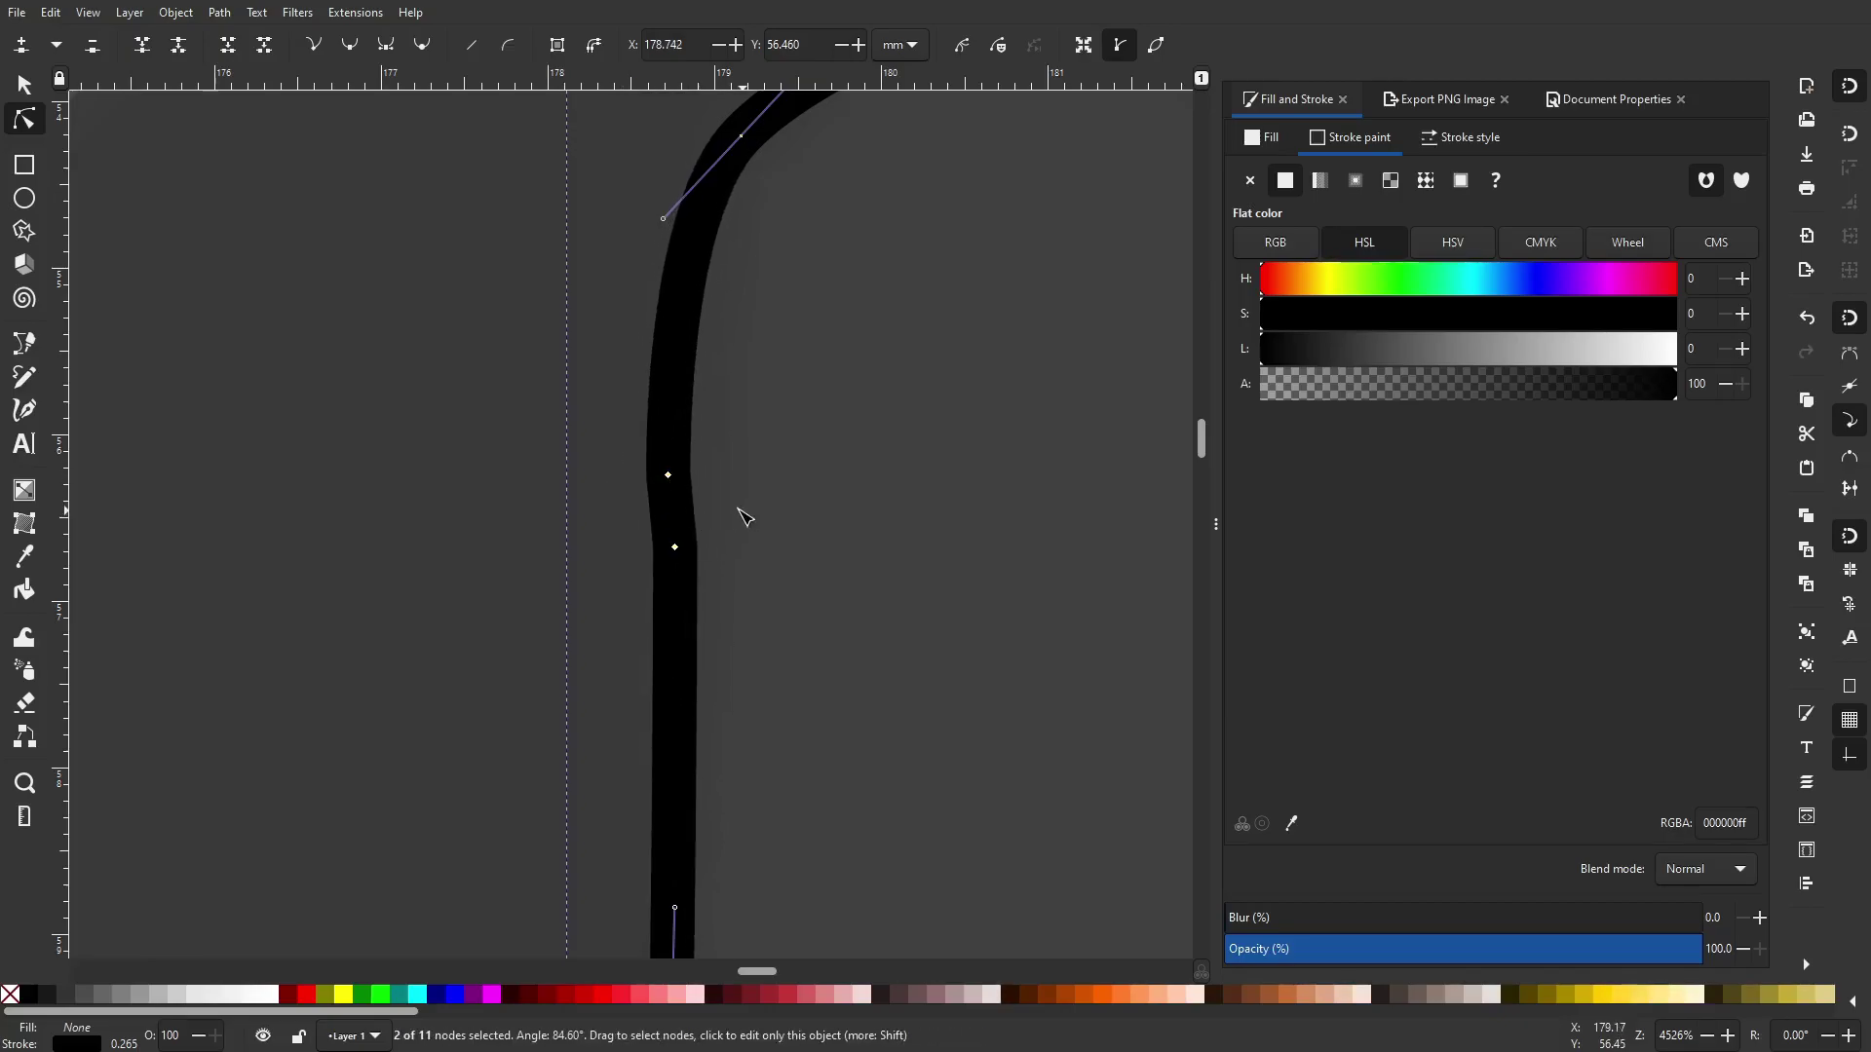
double_click(741, 512)
left_click(675, 547)
left_click_drag(674, 547, 665, 545)
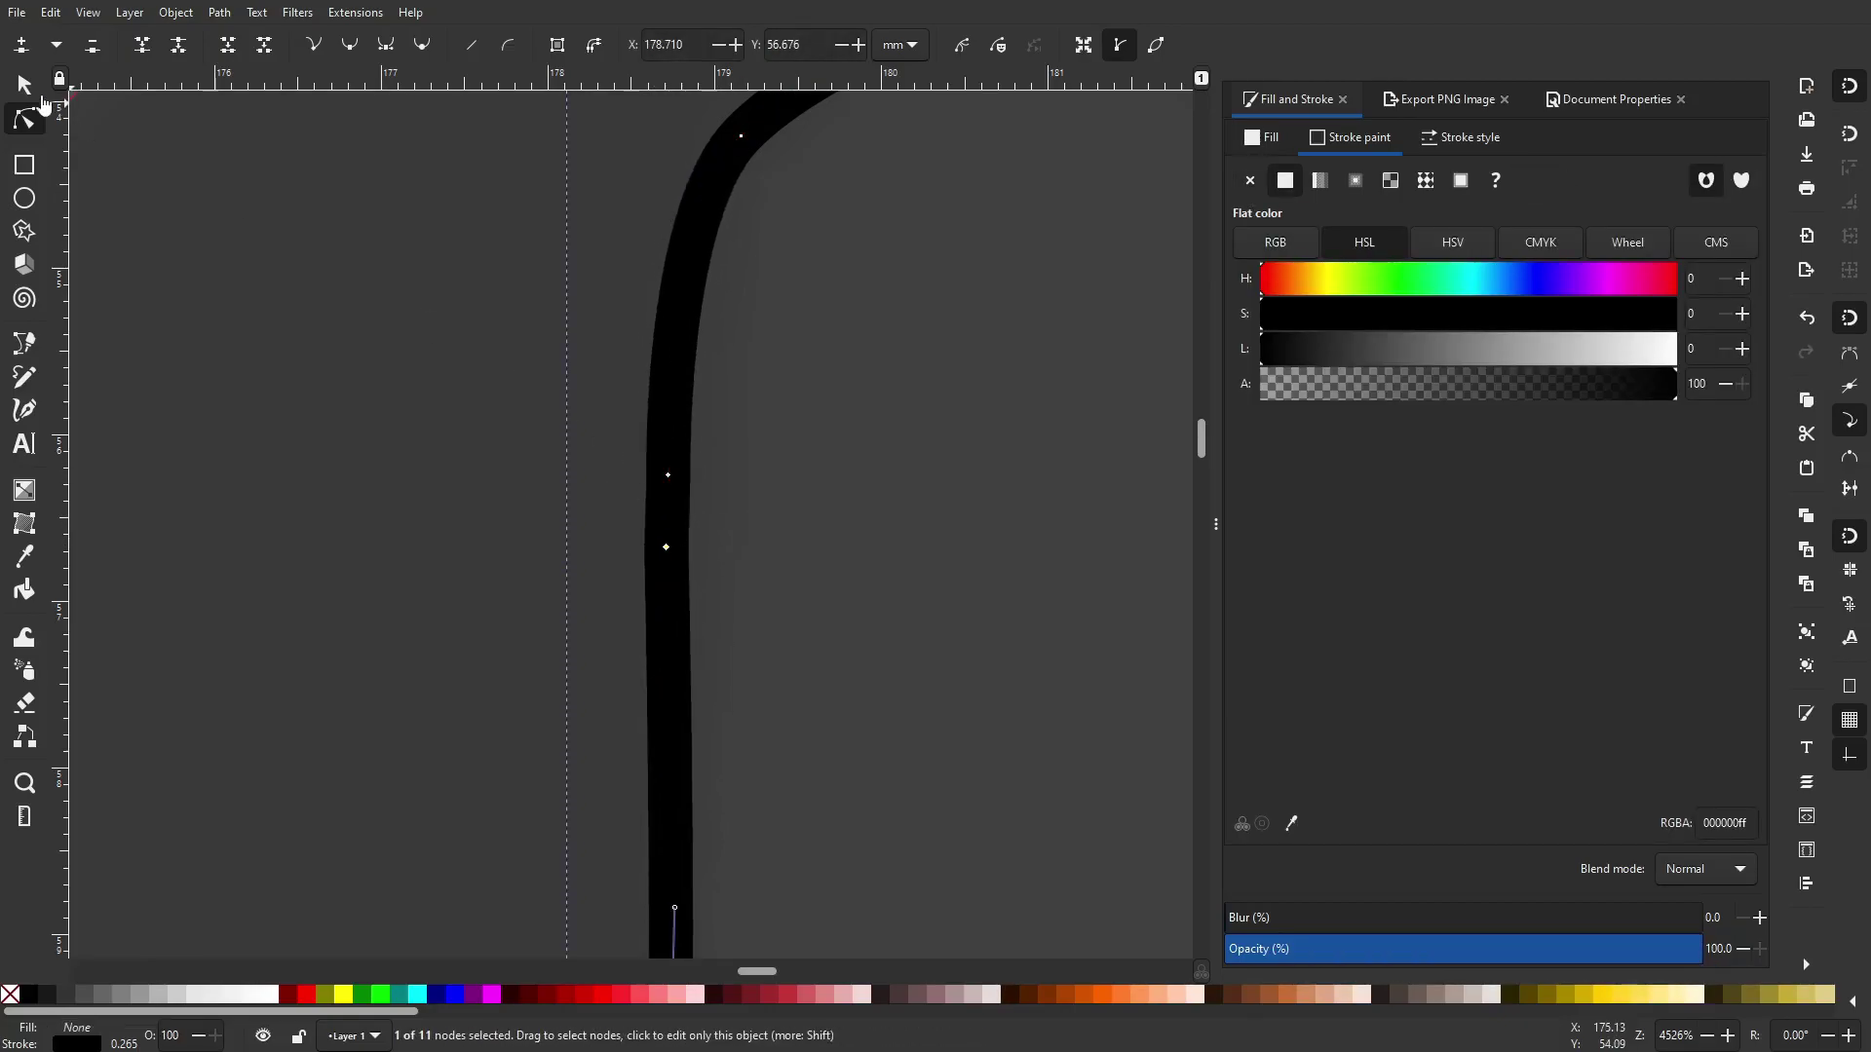
Cut the traced opening out of the e shape with the Difference path operation
left_click(26, 86)
scroll(557, 390, "down", 5)
left_click(820, 368, "shift")
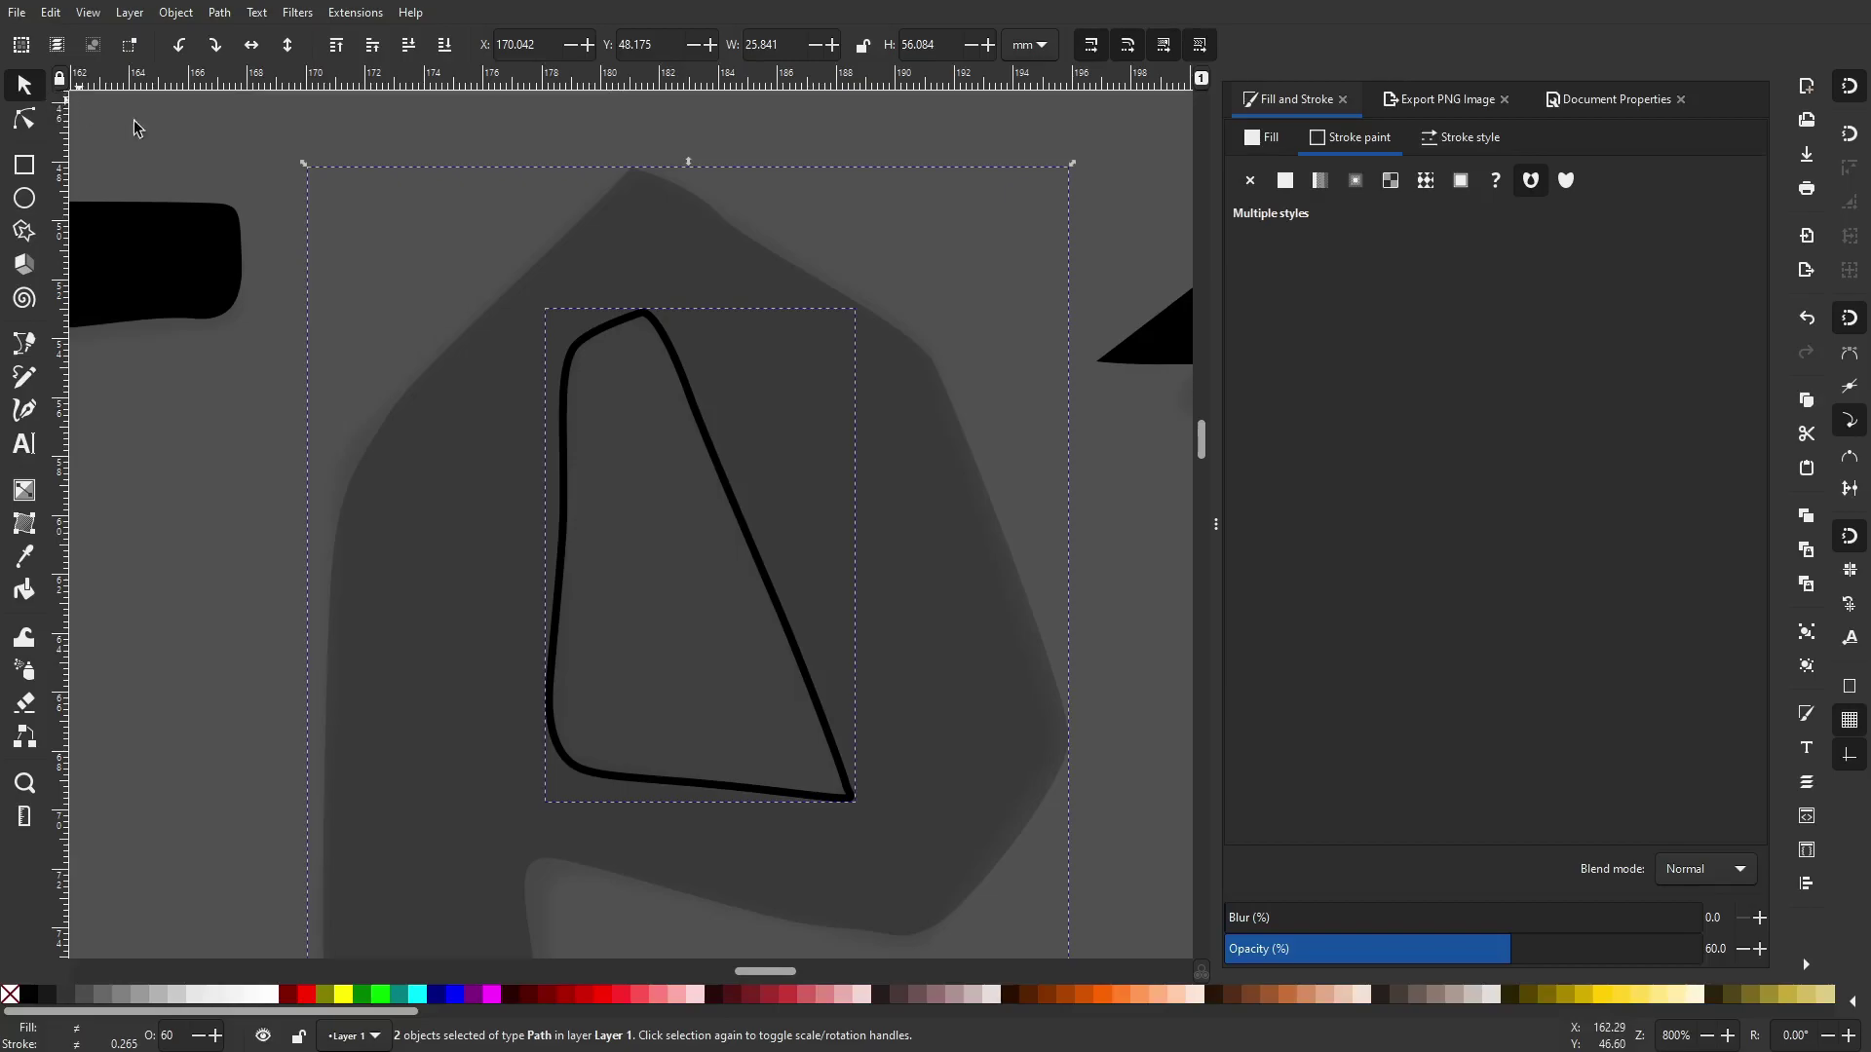
left_click(217, 14)
left_click(274, 136)
Raise the opacity of the e and of the joined P and o shape to 100%
scroll(458, 361, "down", 3)
left_click_drag(458, 361, 807, 315)
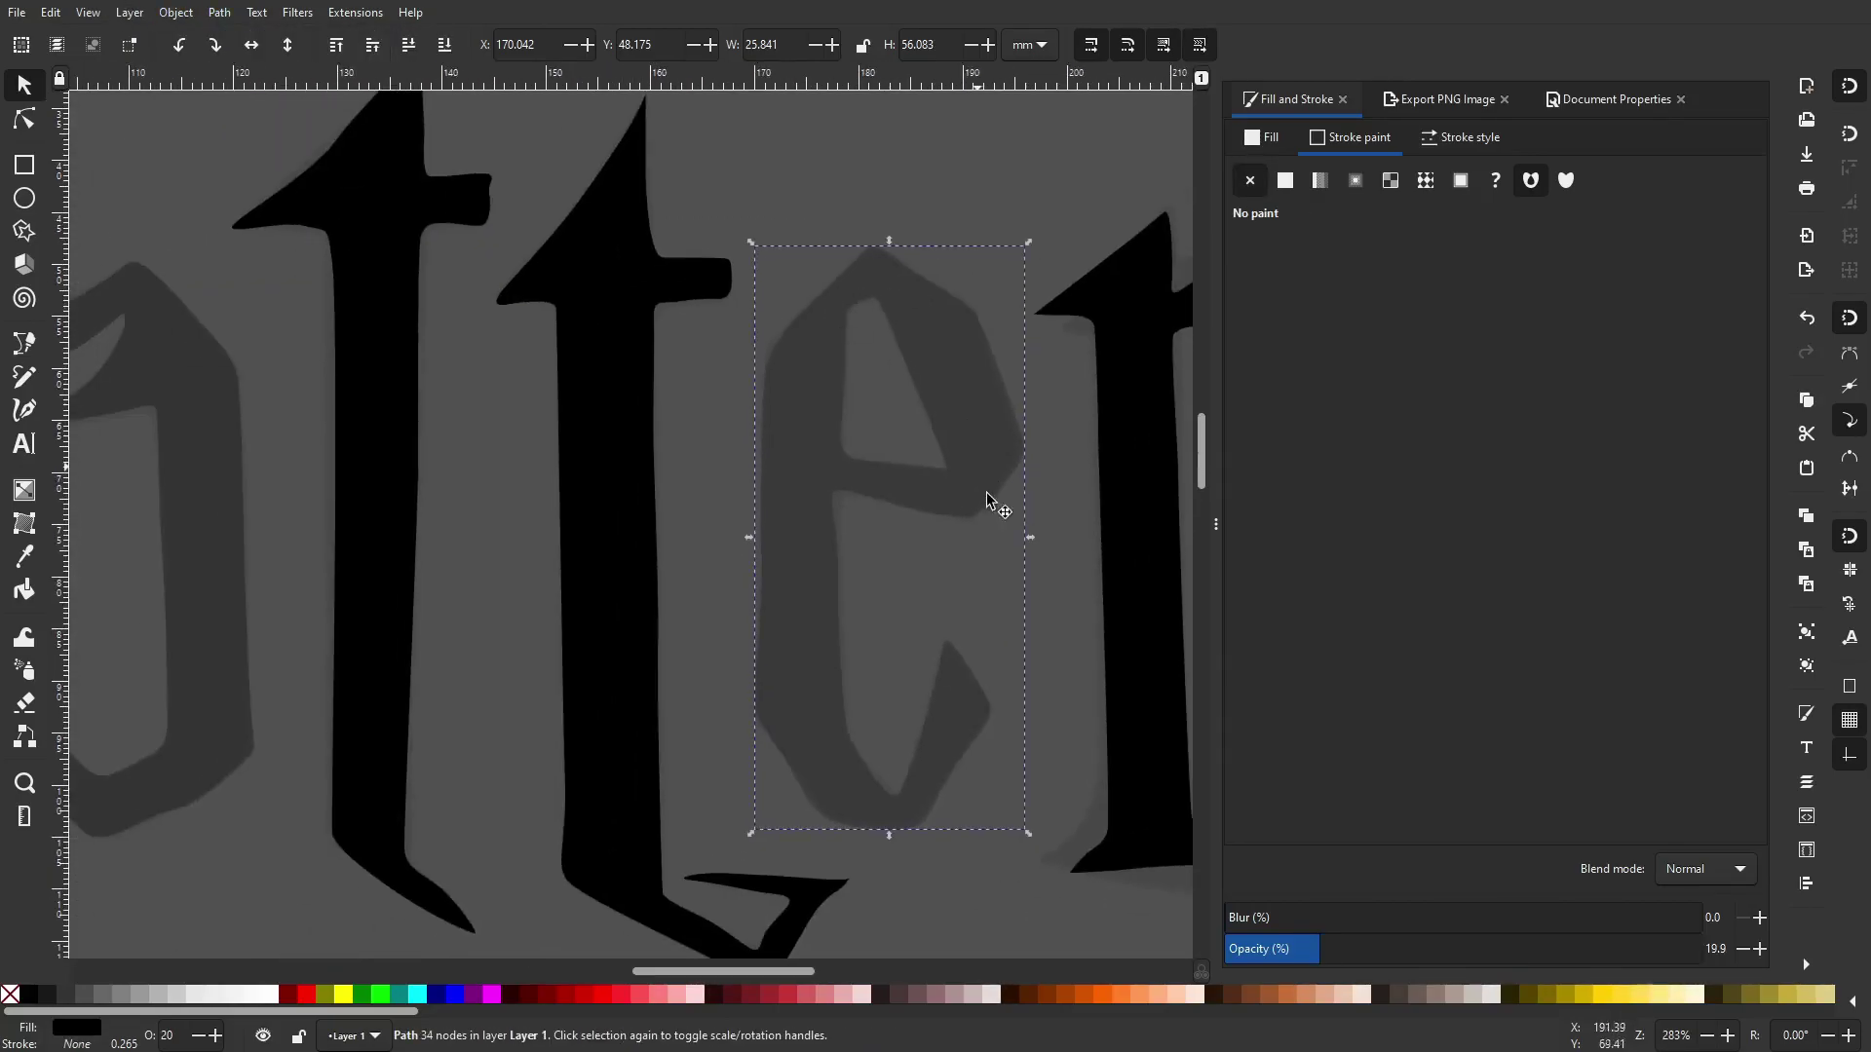
left_click_drag(1308, 952, 1710, 960)
scroll(485, 521, "down", 4)
left_click(373, 507)
left_click(612, 718)
left_click_drag(467, 591, 841, 566)
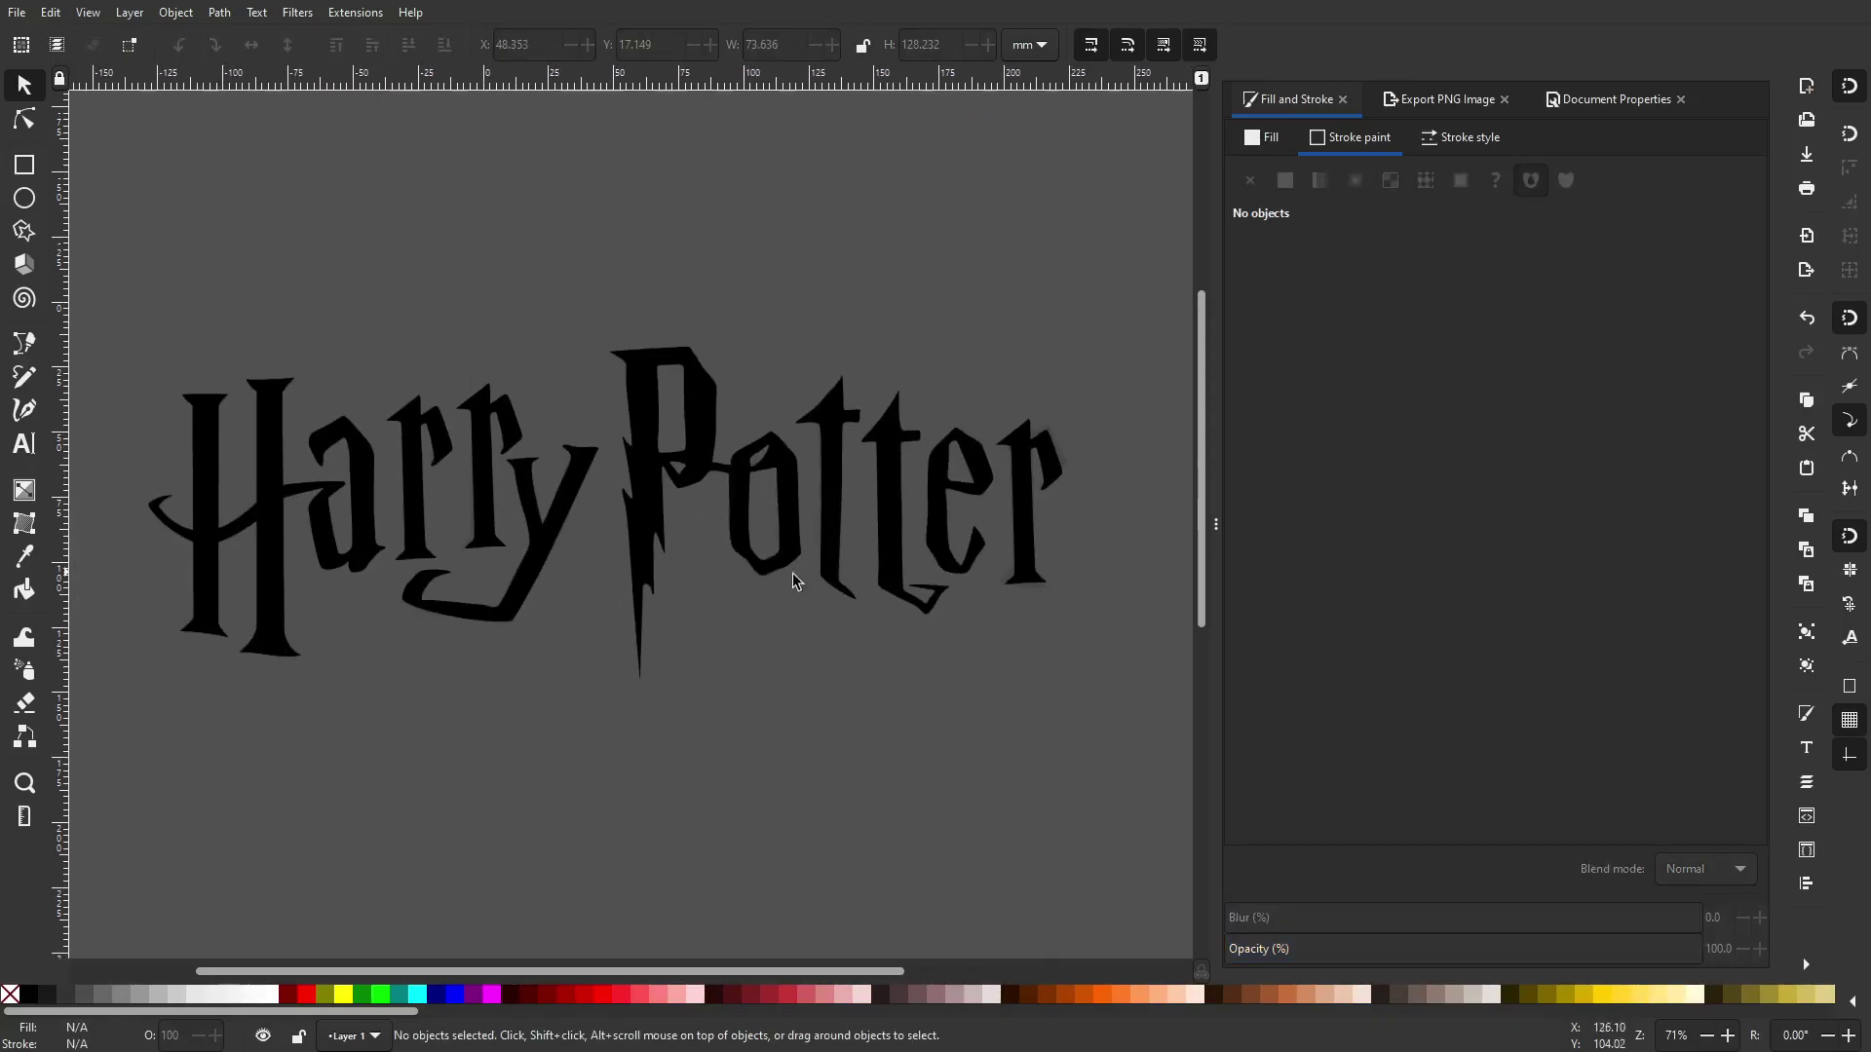
Try moving the joined P and o shape and the faded reference image away from the logo, and undo the moves
mouse_move(643, 527)
left_mouse_down()
mouse_move(668, 600)
mouse_move(618, 499)
left_mouse_up()
key("ctrl+z")
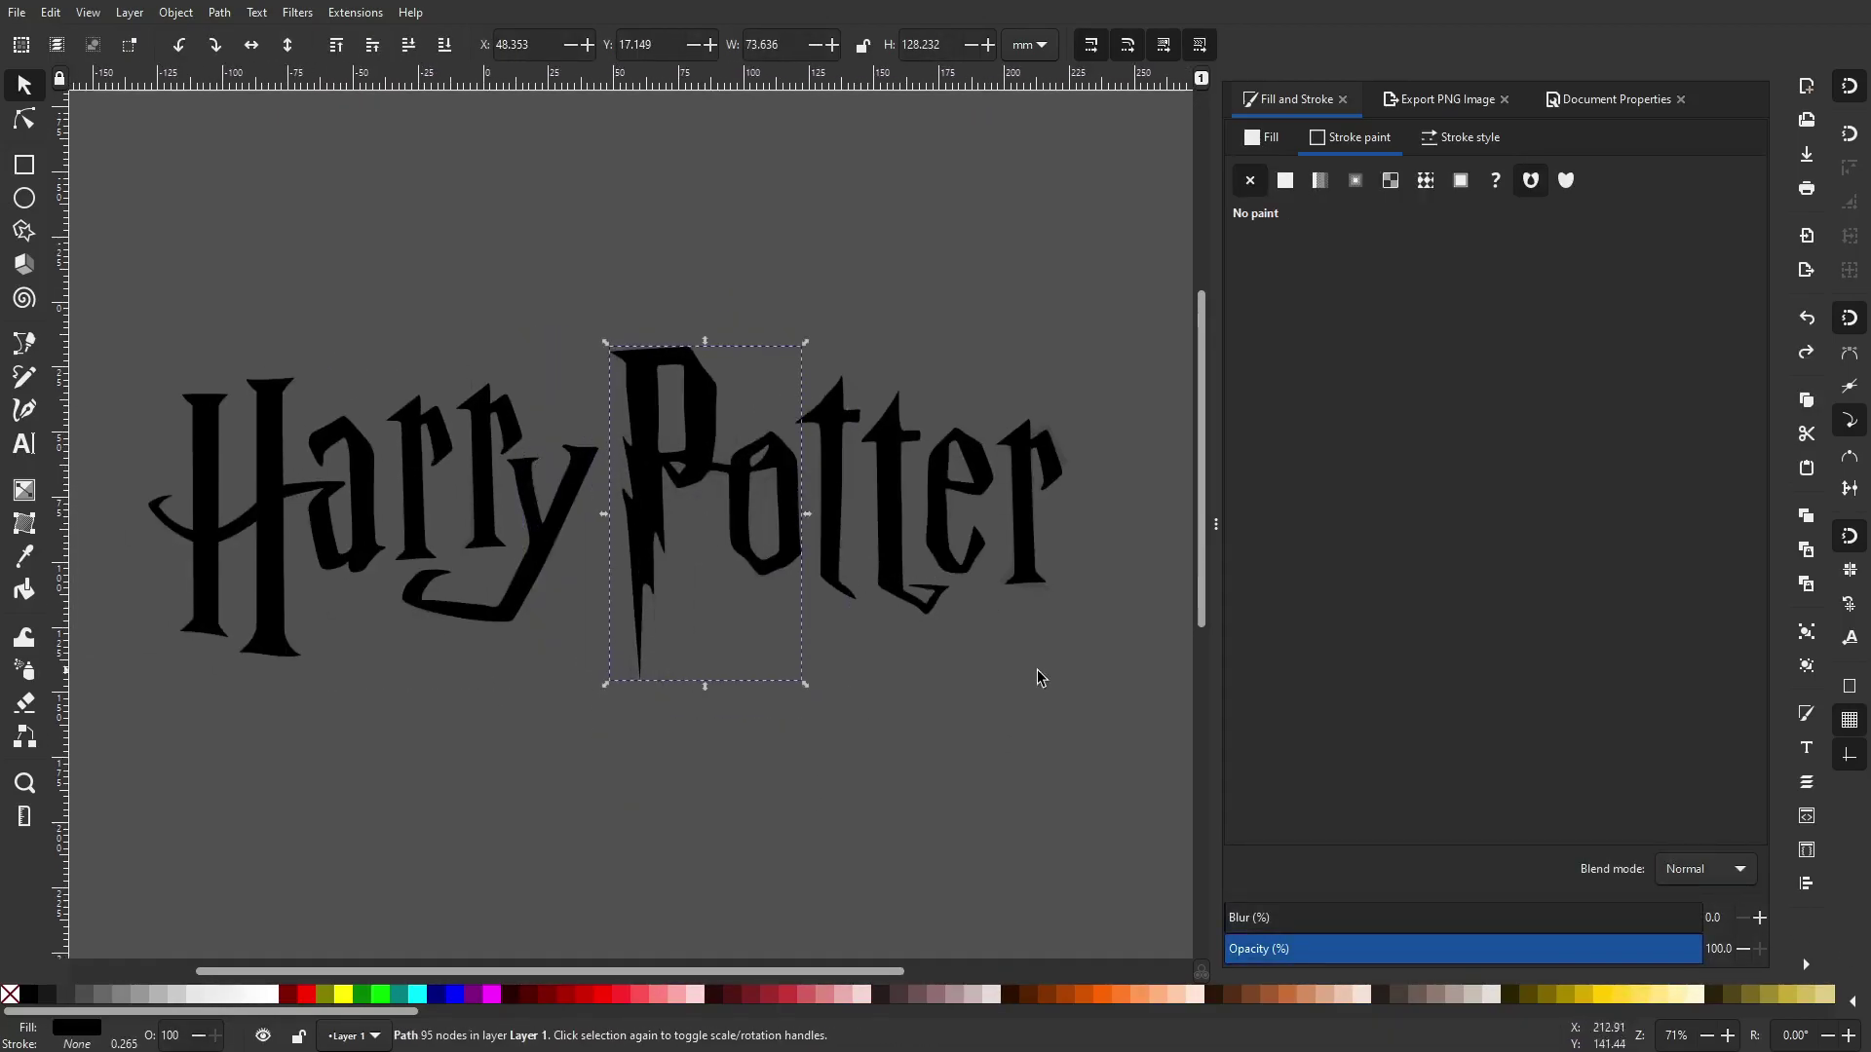
left_click_drag(1134, 688, 96, 251)
left_click(441, 672)
left_click_drag(361, 596, 375, 669)
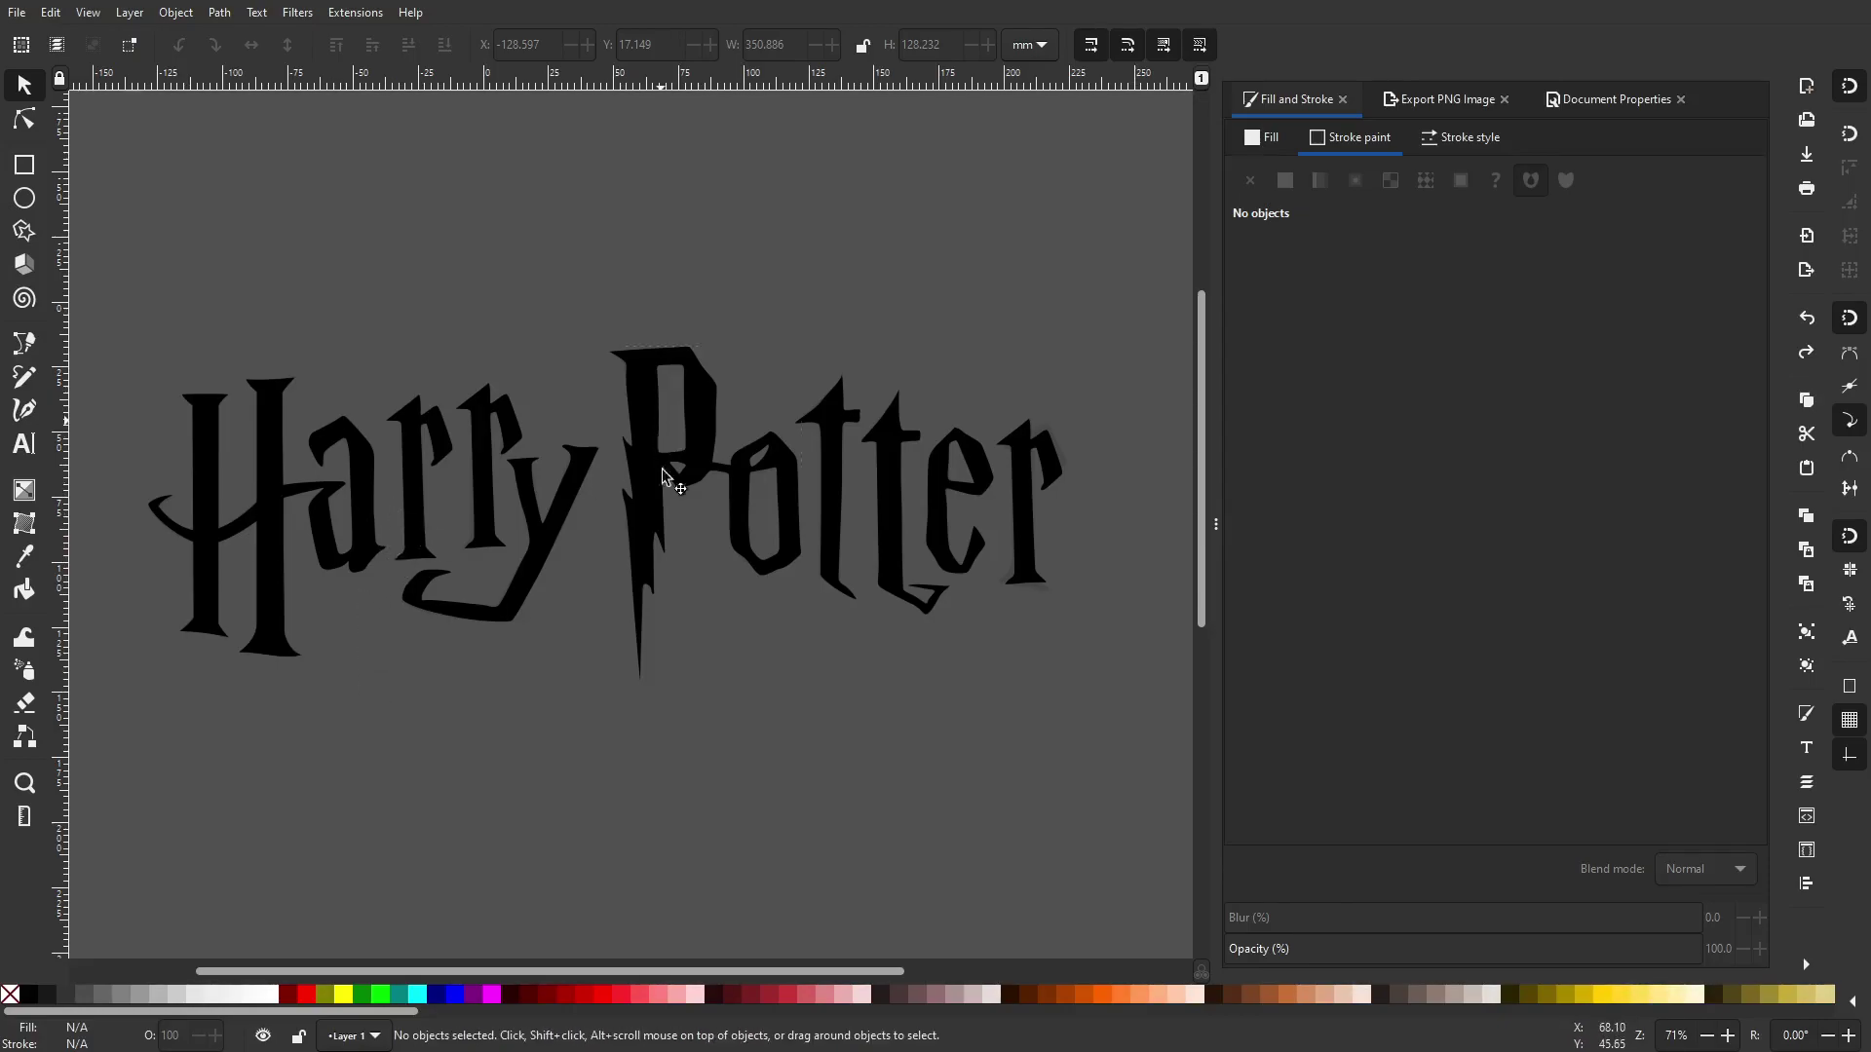
left_click_drag(660, 467, 682, 666)
left_click(677, 501)
left_click_drag(676, 501, 716, 49)
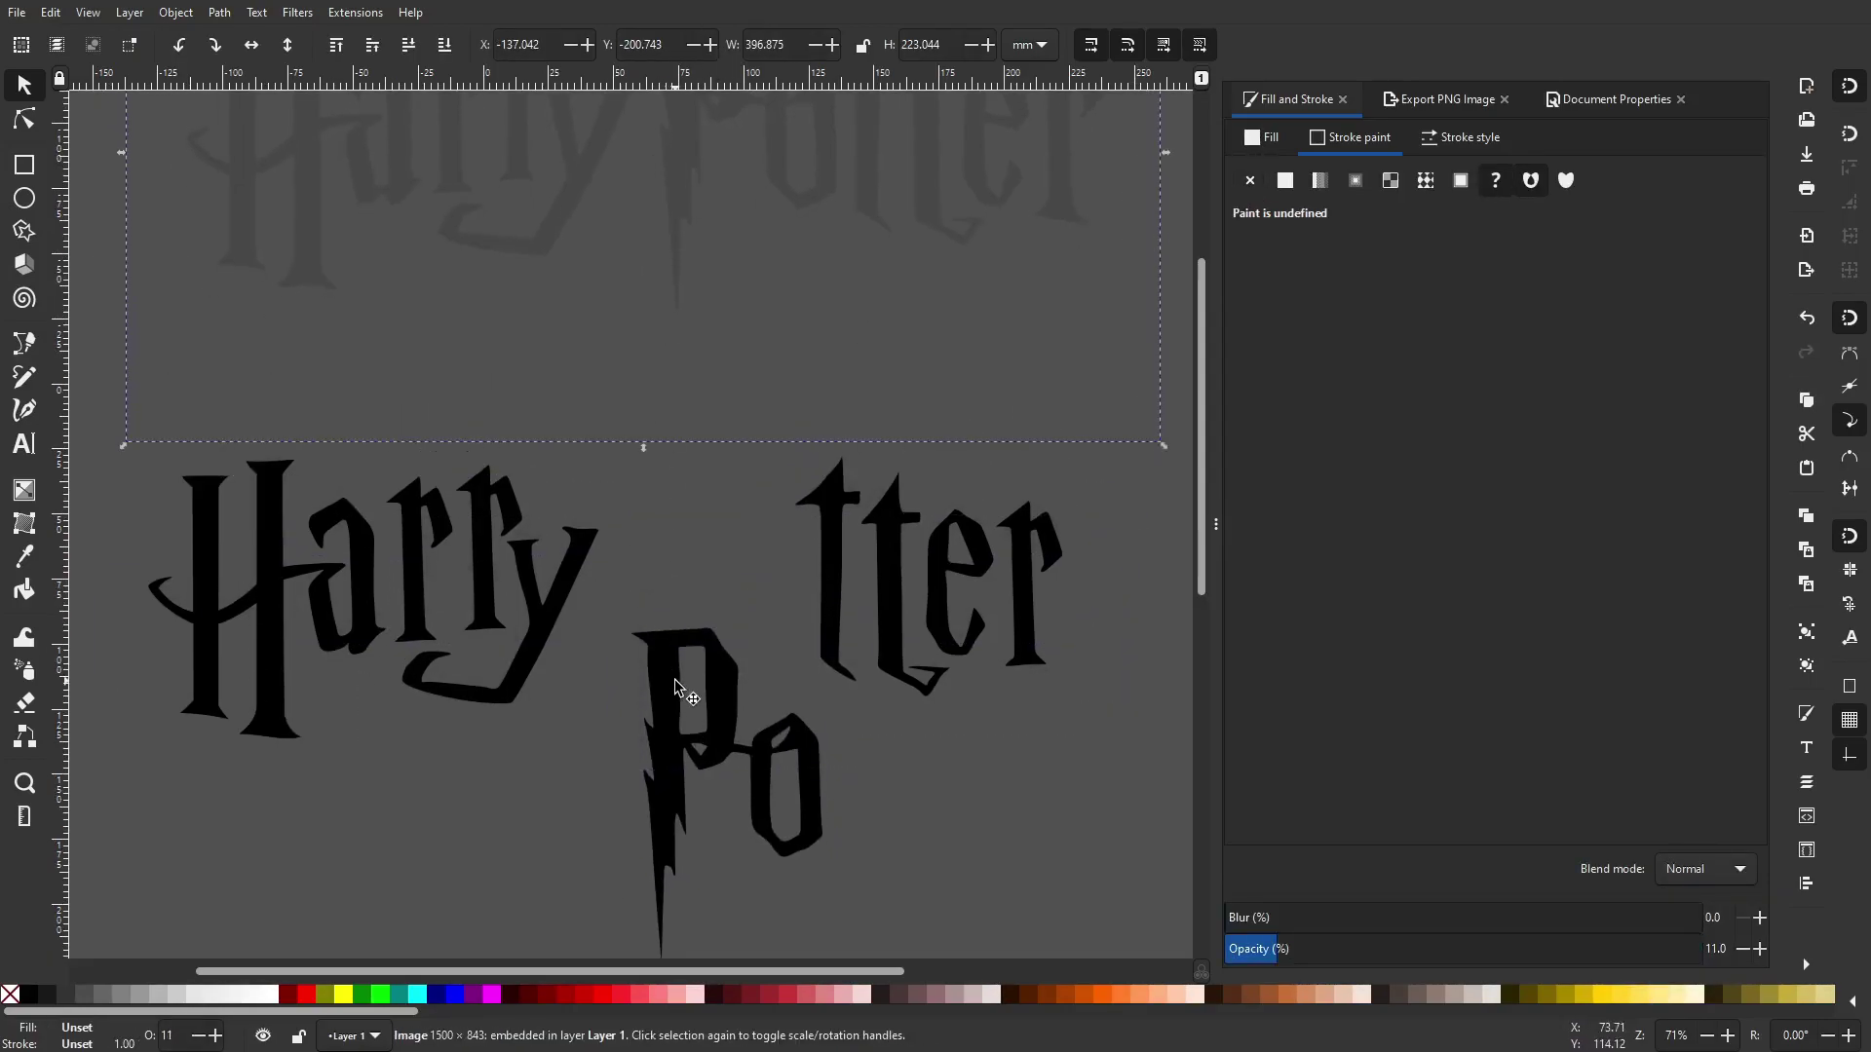
key("ctrl+z")
key("ctrl+z")
left_click_drag(828, 814, 918, 901)
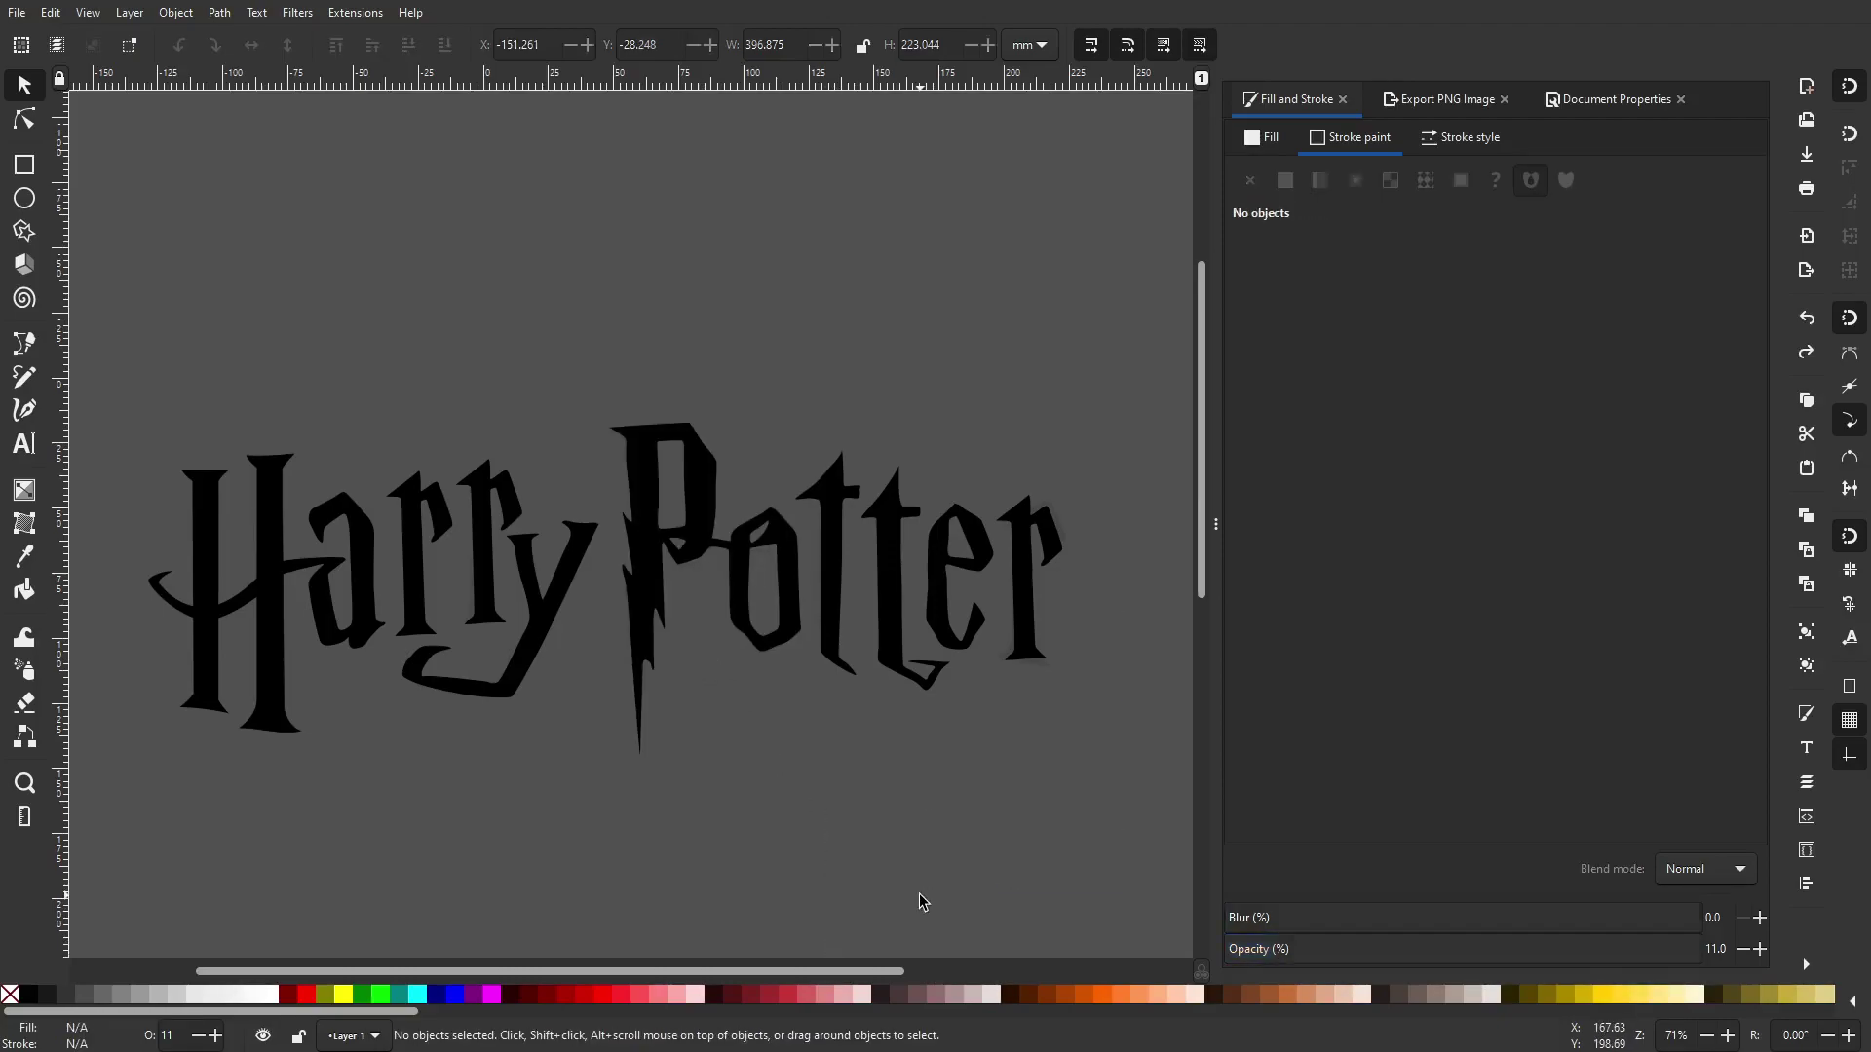
Delete the faded reference image behind the letters, restoring the P and o shape to its place after each trial move
left_click_drag(700, 522, 706, 728)
left_click(706, 510)
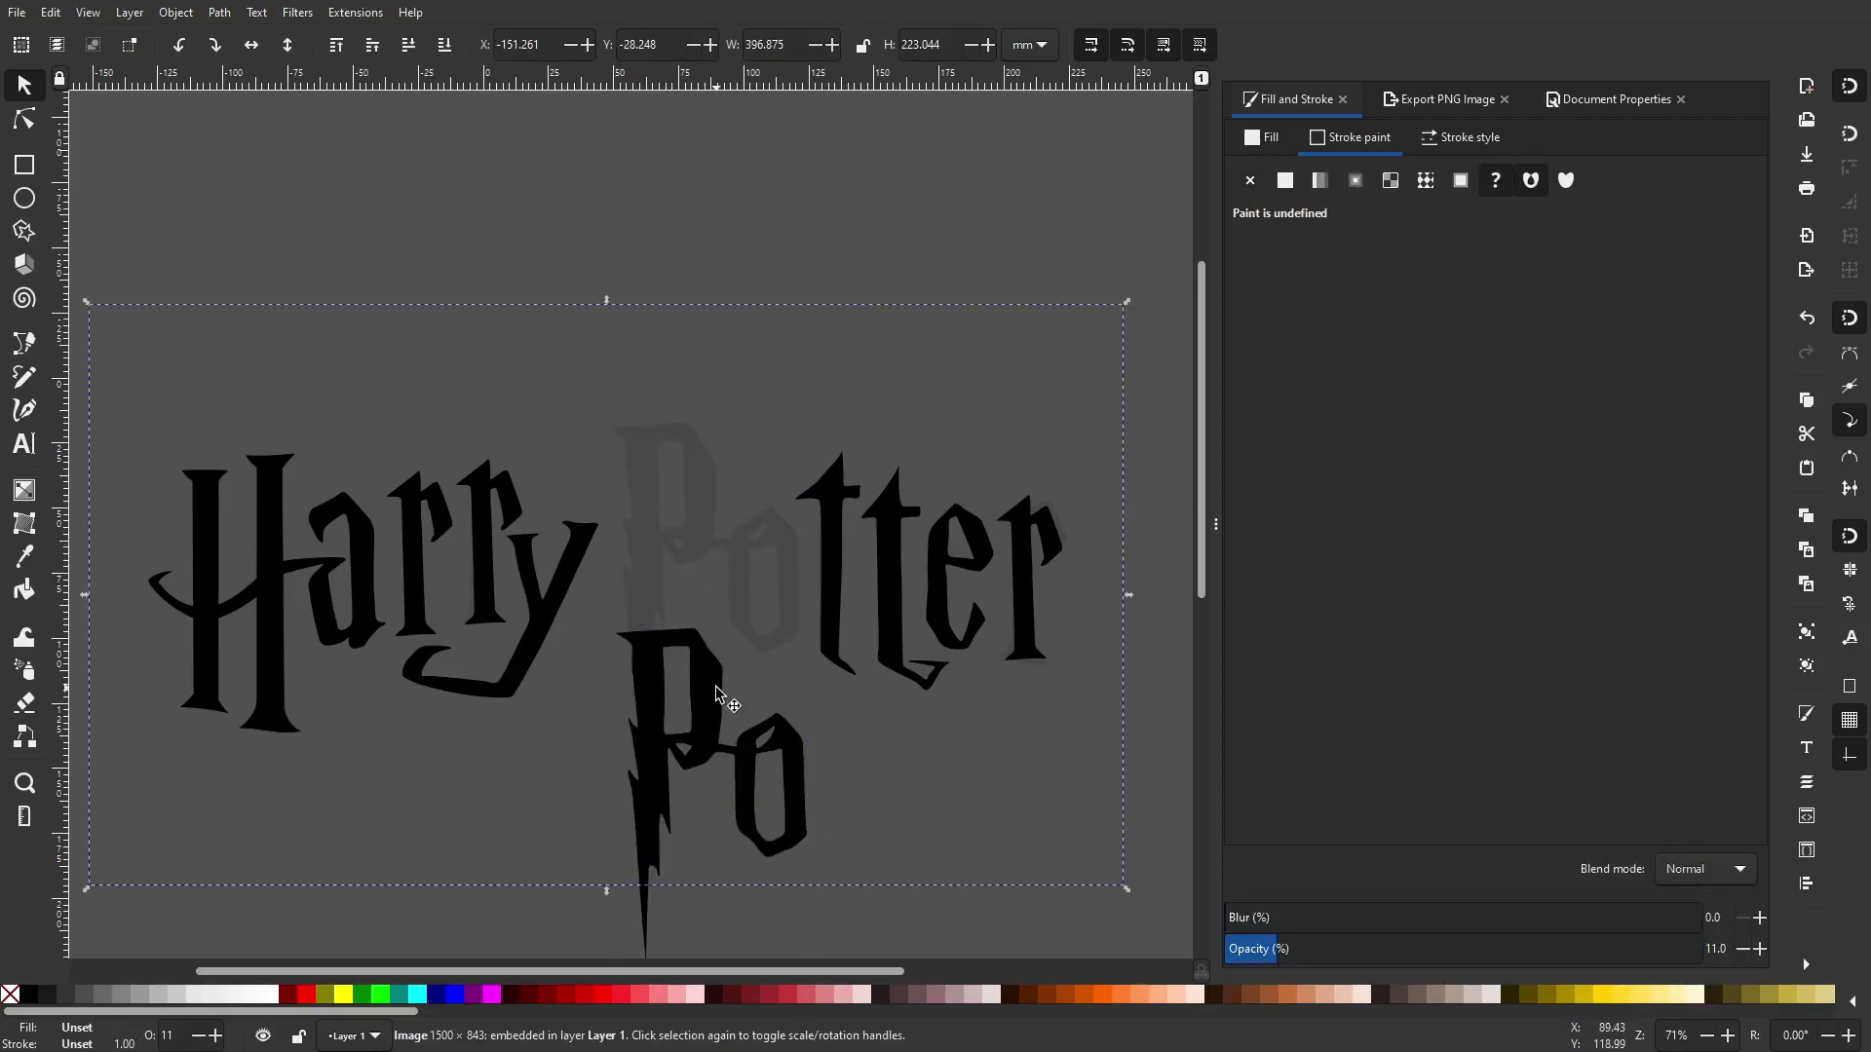
key("ctrl+z")
key("Escape")
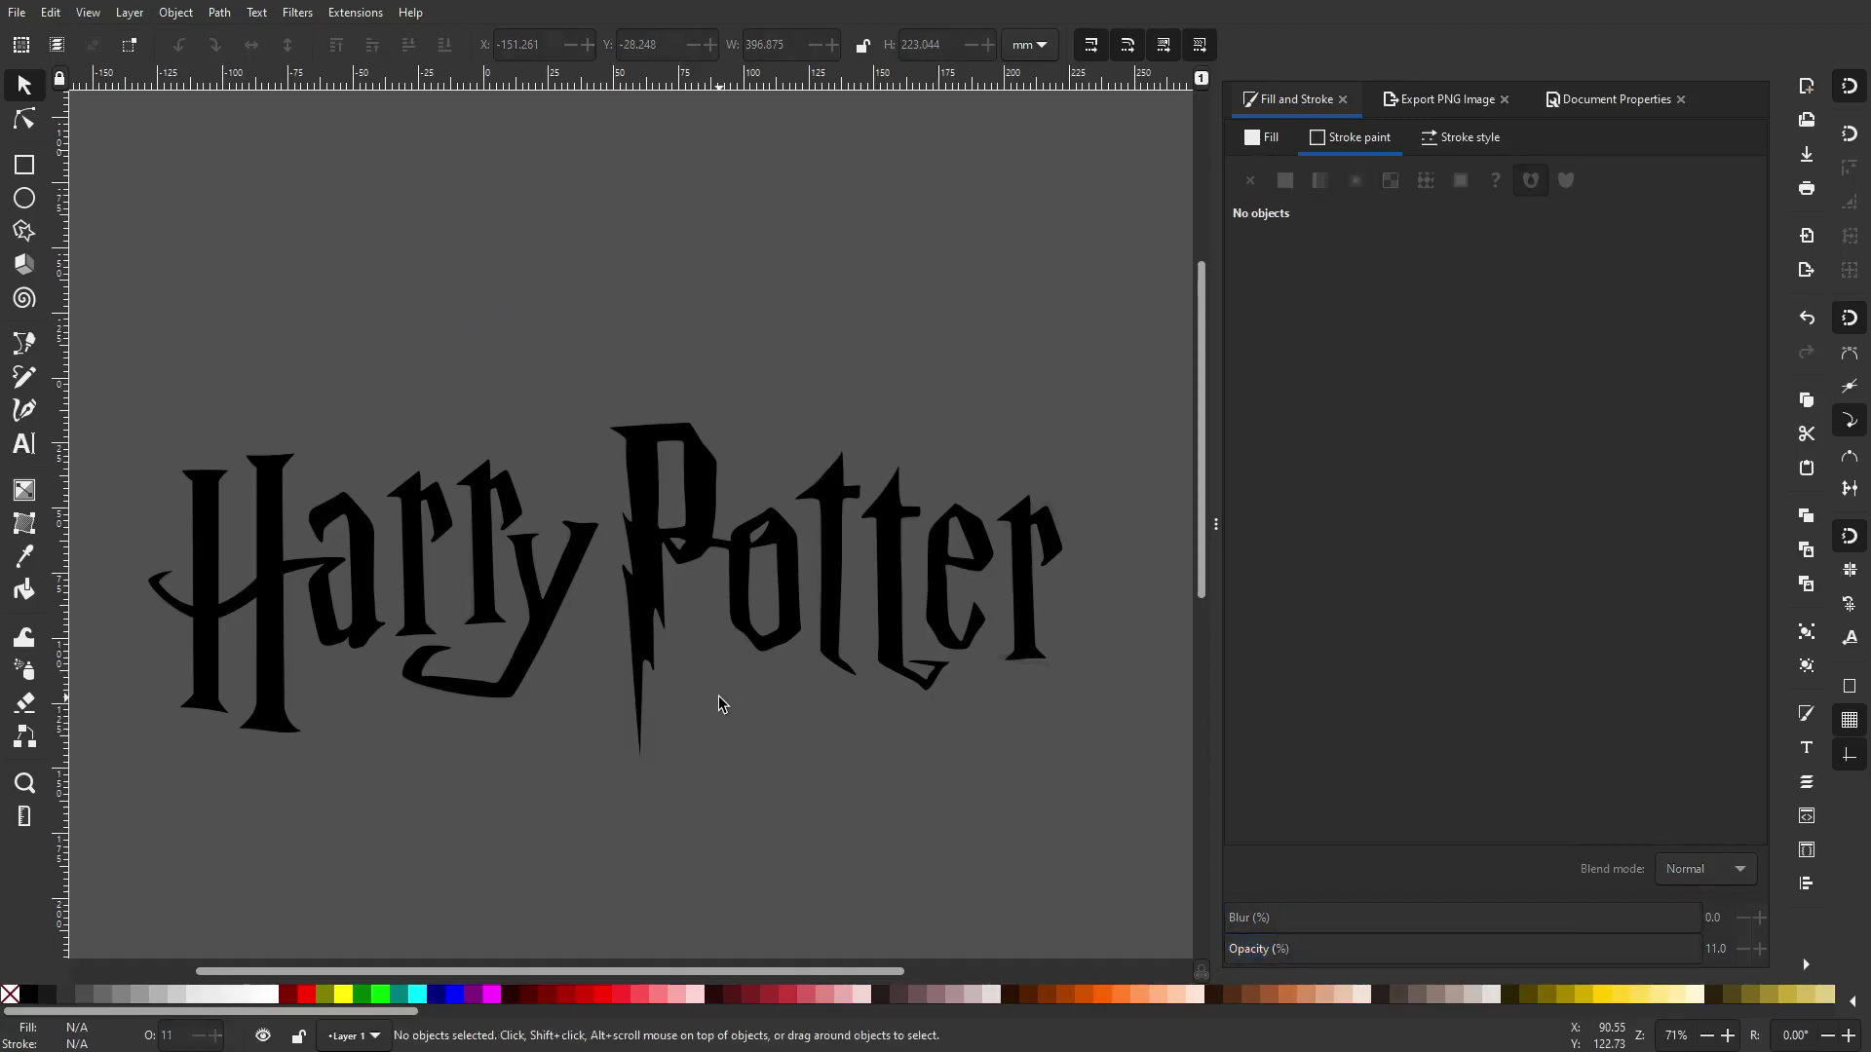
left_click_drag(704, 542, 679, 487)
key("ctrl+z")
Select all letters, enlarge the logo to about 1627 by 594 mm, and examine the edges up close
scroll(534, 614, "down", 3)
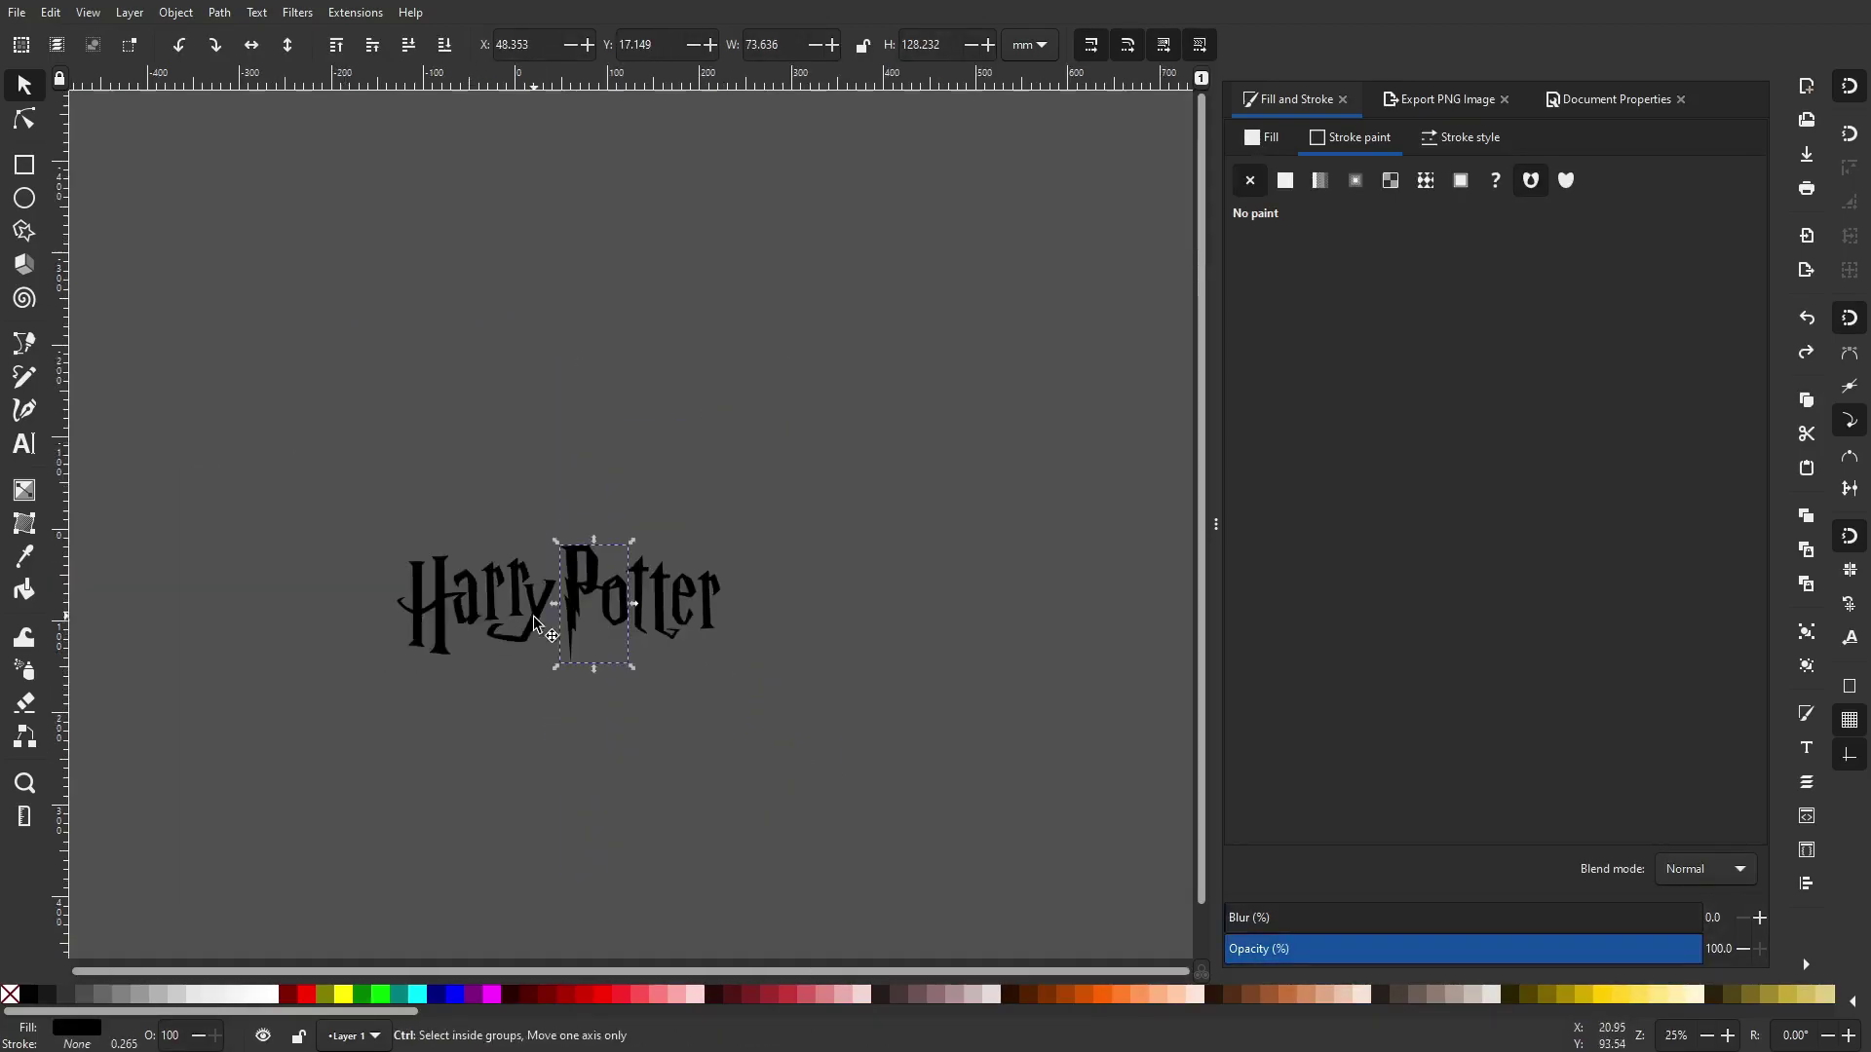
left_click(528, 538)
left_click_drag(336, 389, 276, 334)
scroll(898, 634, "up", 1)
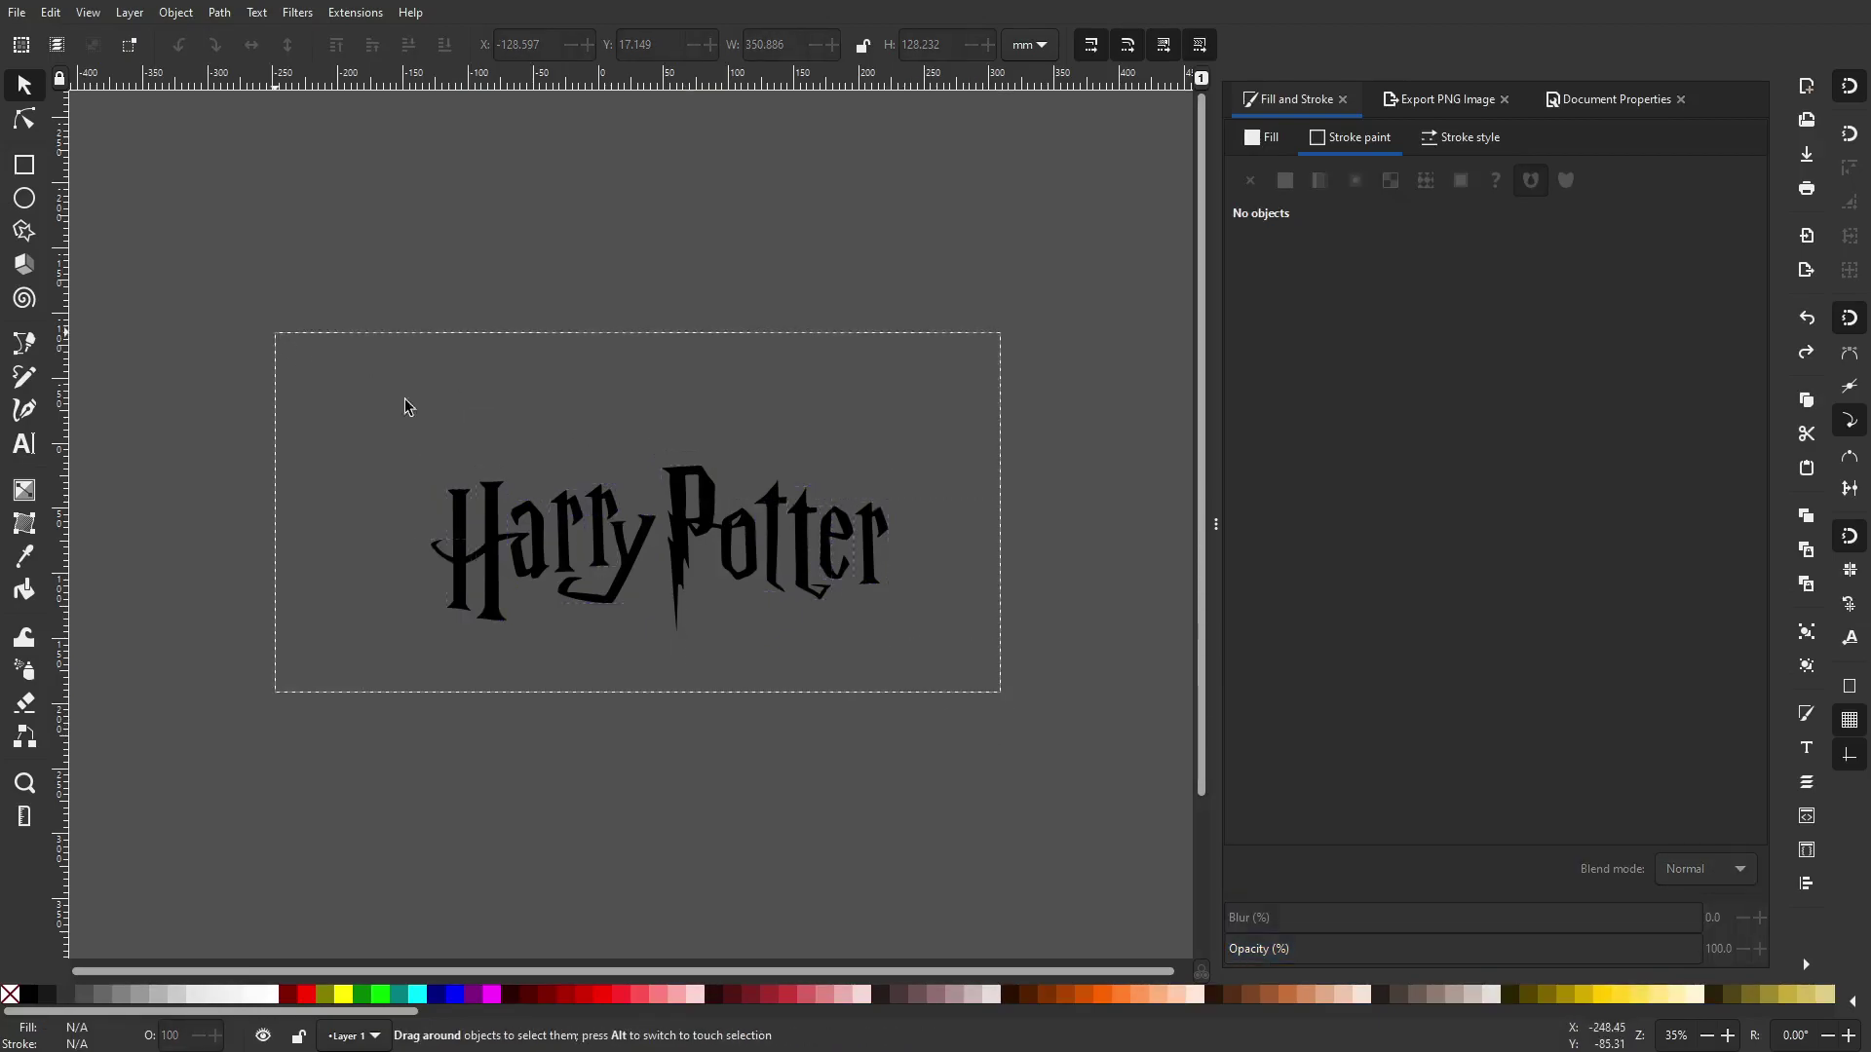
left_click_drag(893, 647, 1457, 989)
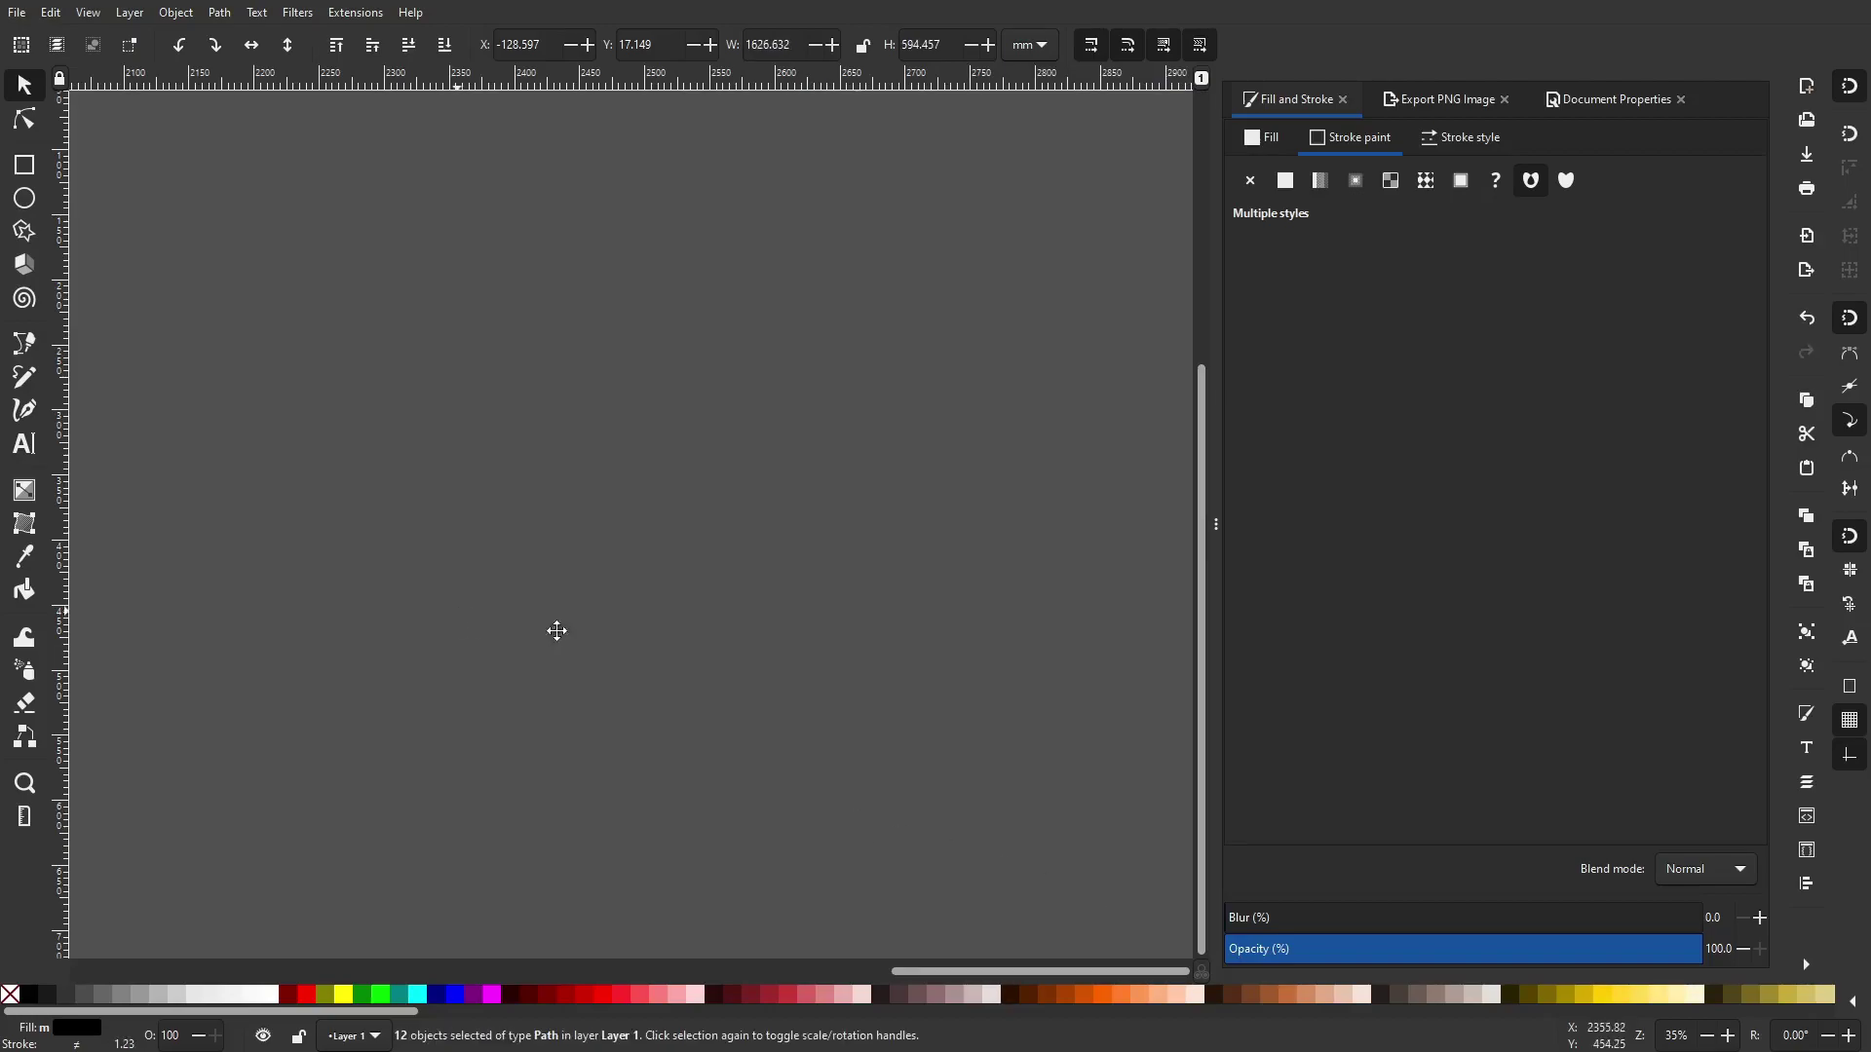
left_click_drag(555, 630, 1085, 623)
scroll(849, 590, "up", 10)
scroll(700, 565, "up", 3)
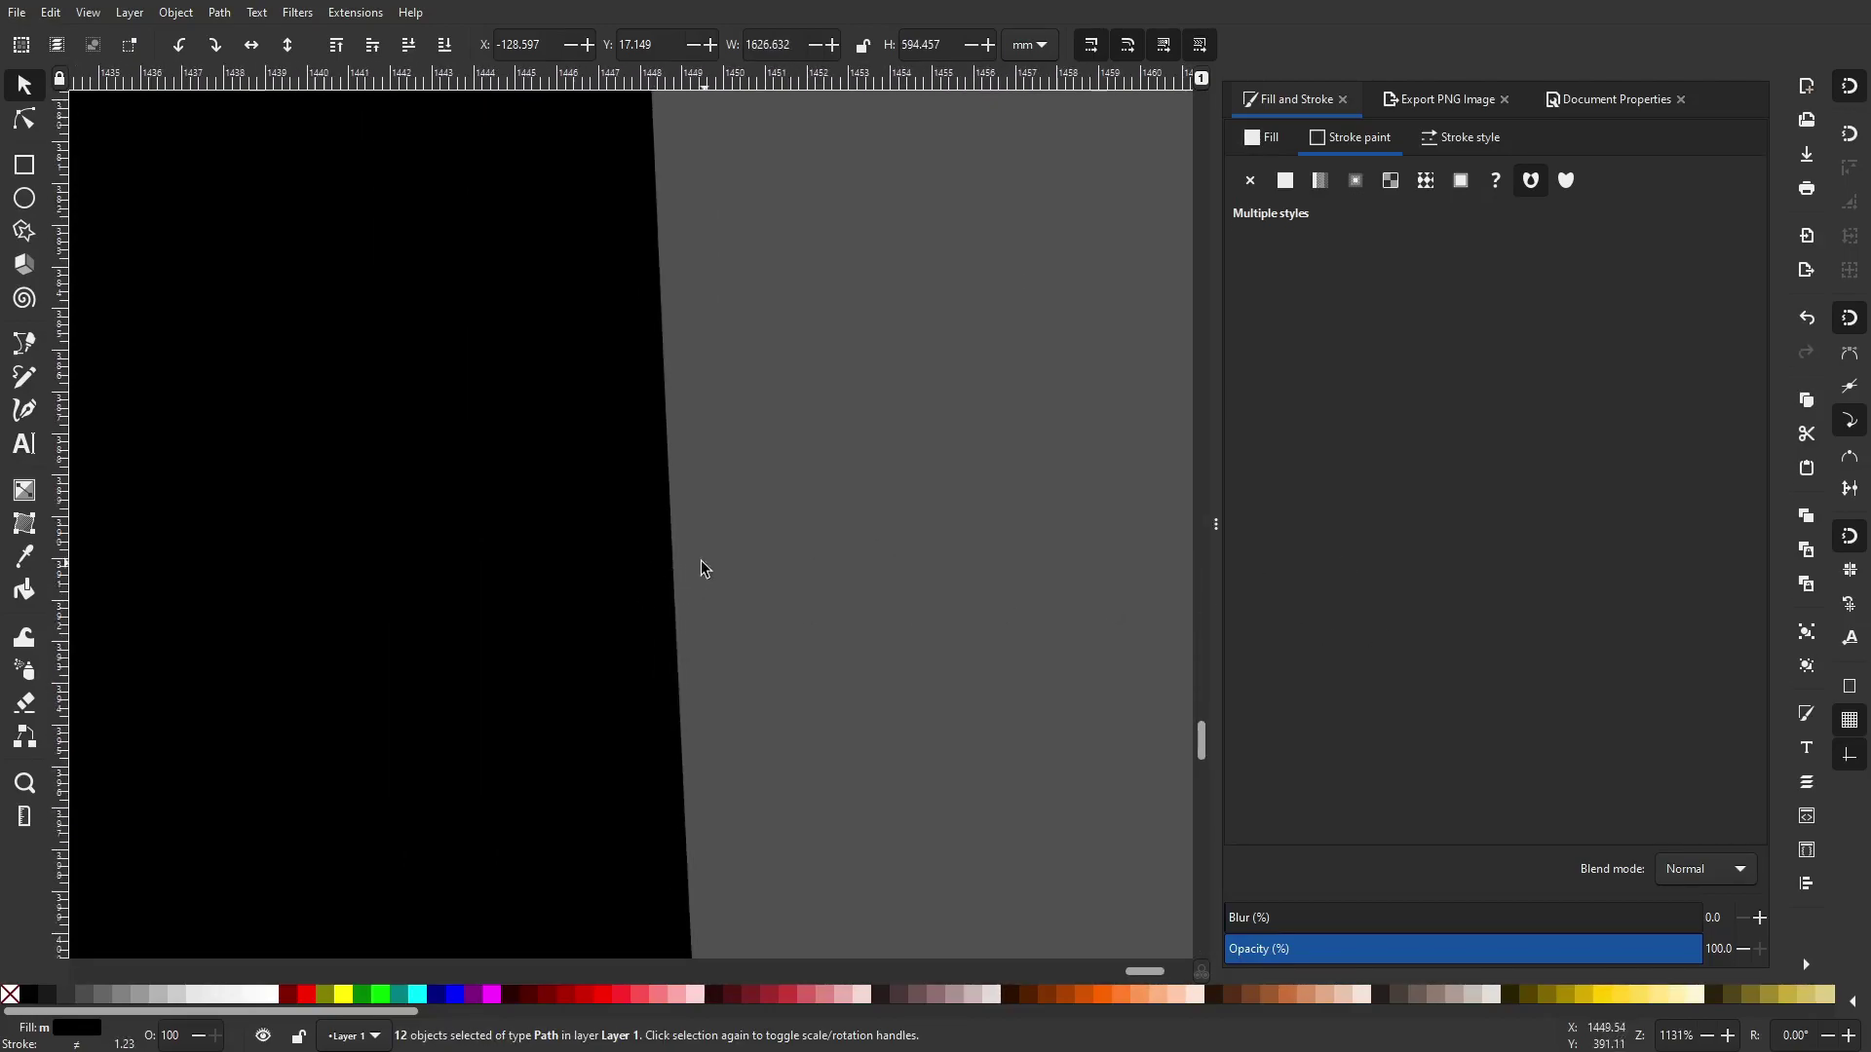
scroll(648, 448, "down", 18)
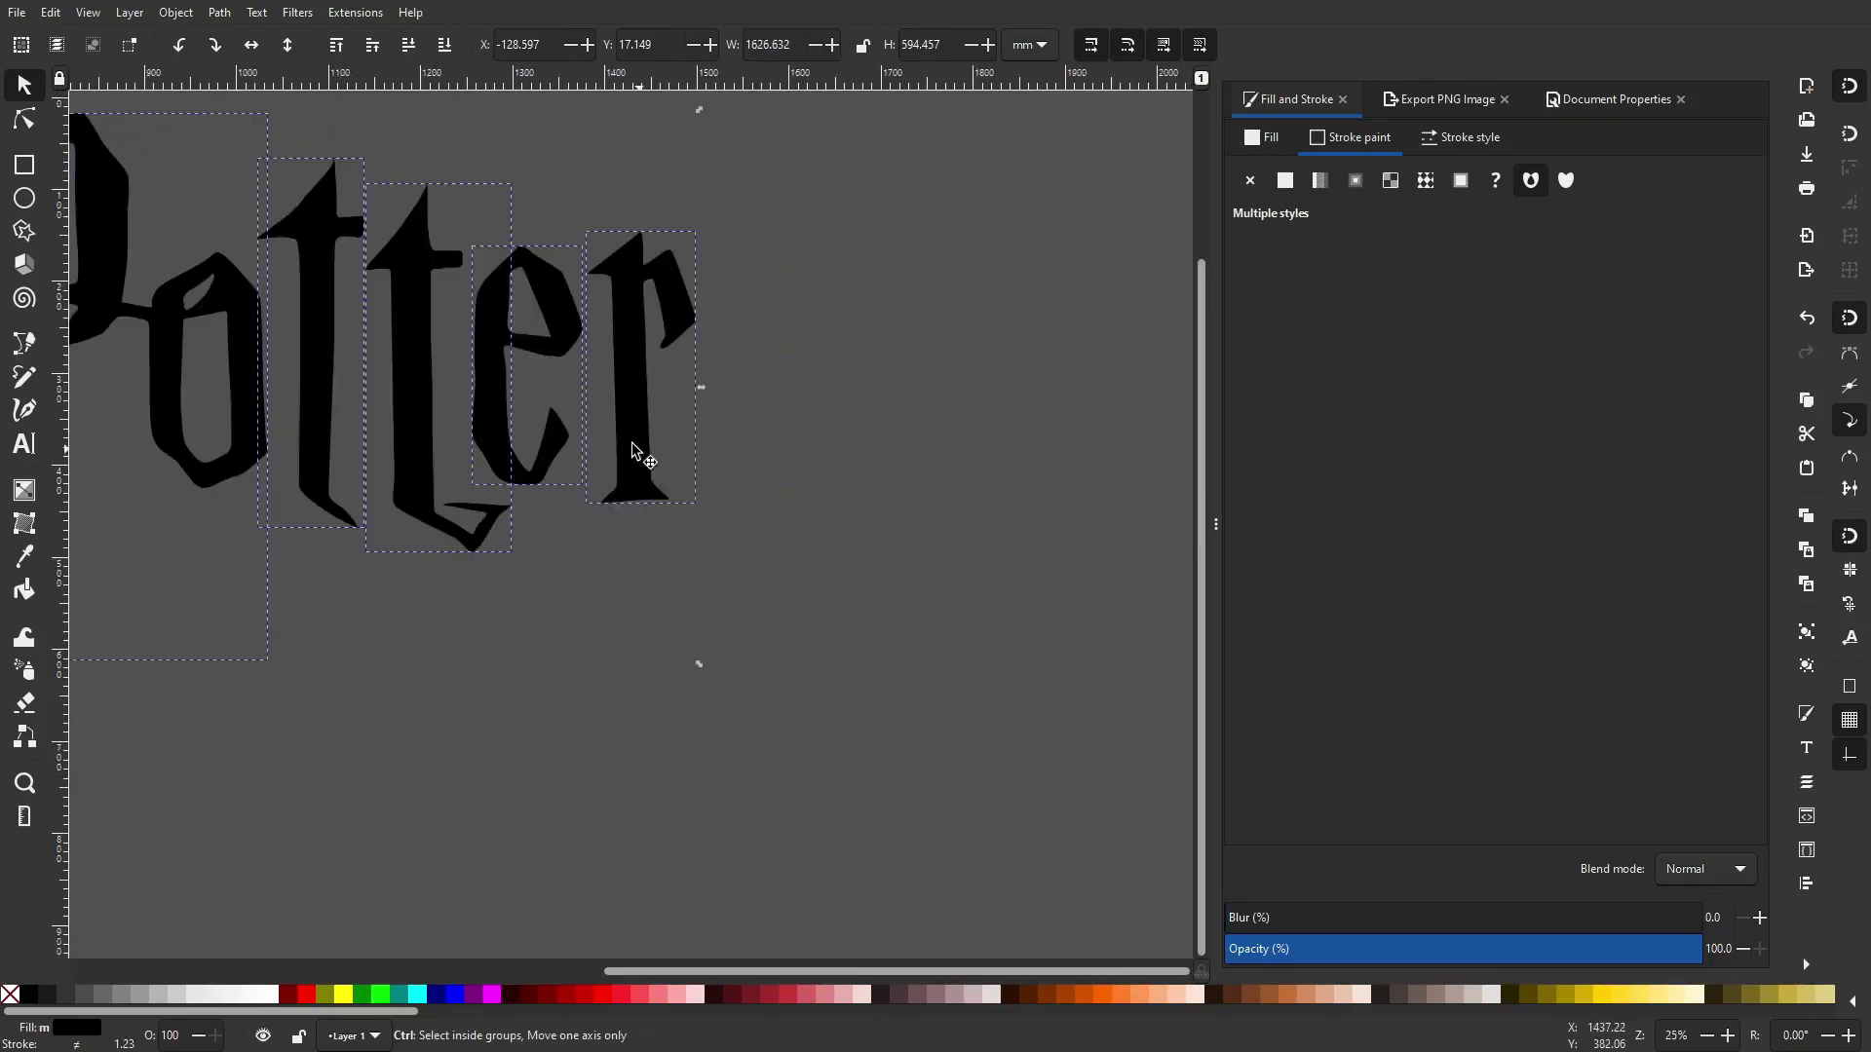
Shrink the whole logo to about 213 by 78 mm and examine its edges up close
left_click_drag(1052, 767, 770, 664)
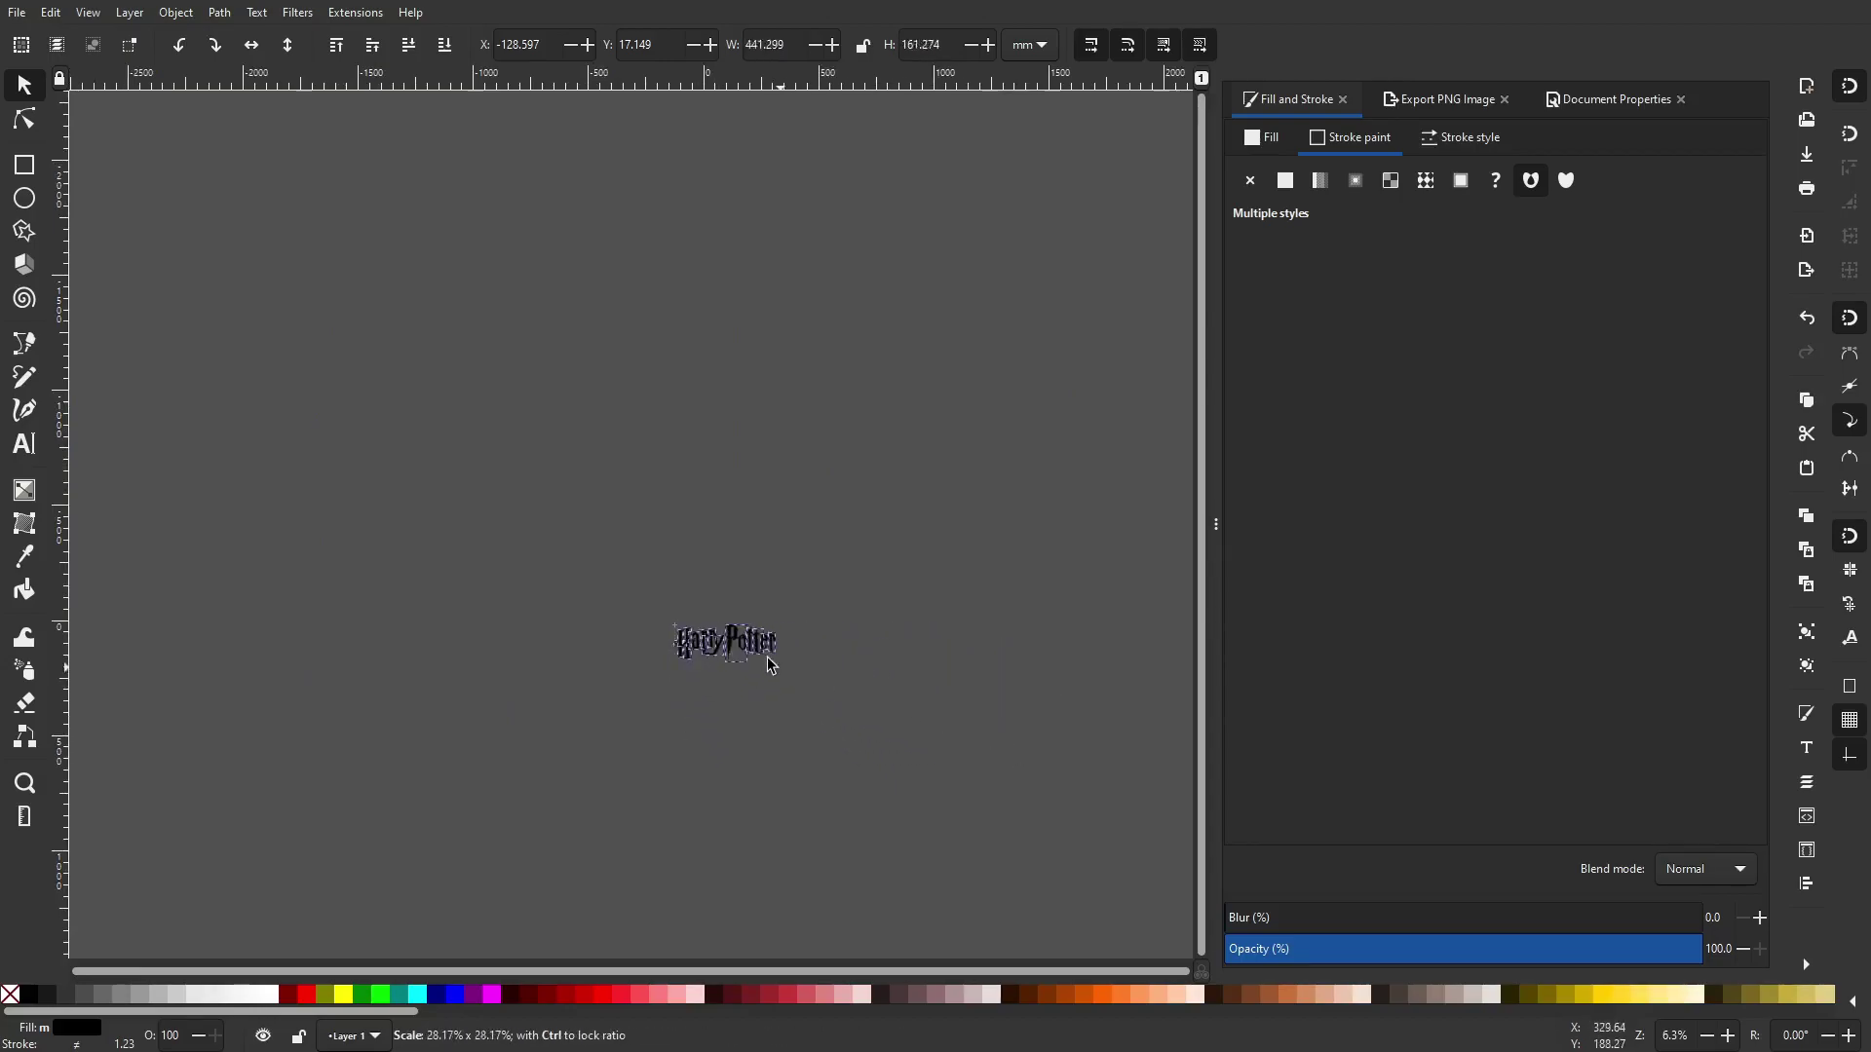
scroll(735, 643, "up", 15)
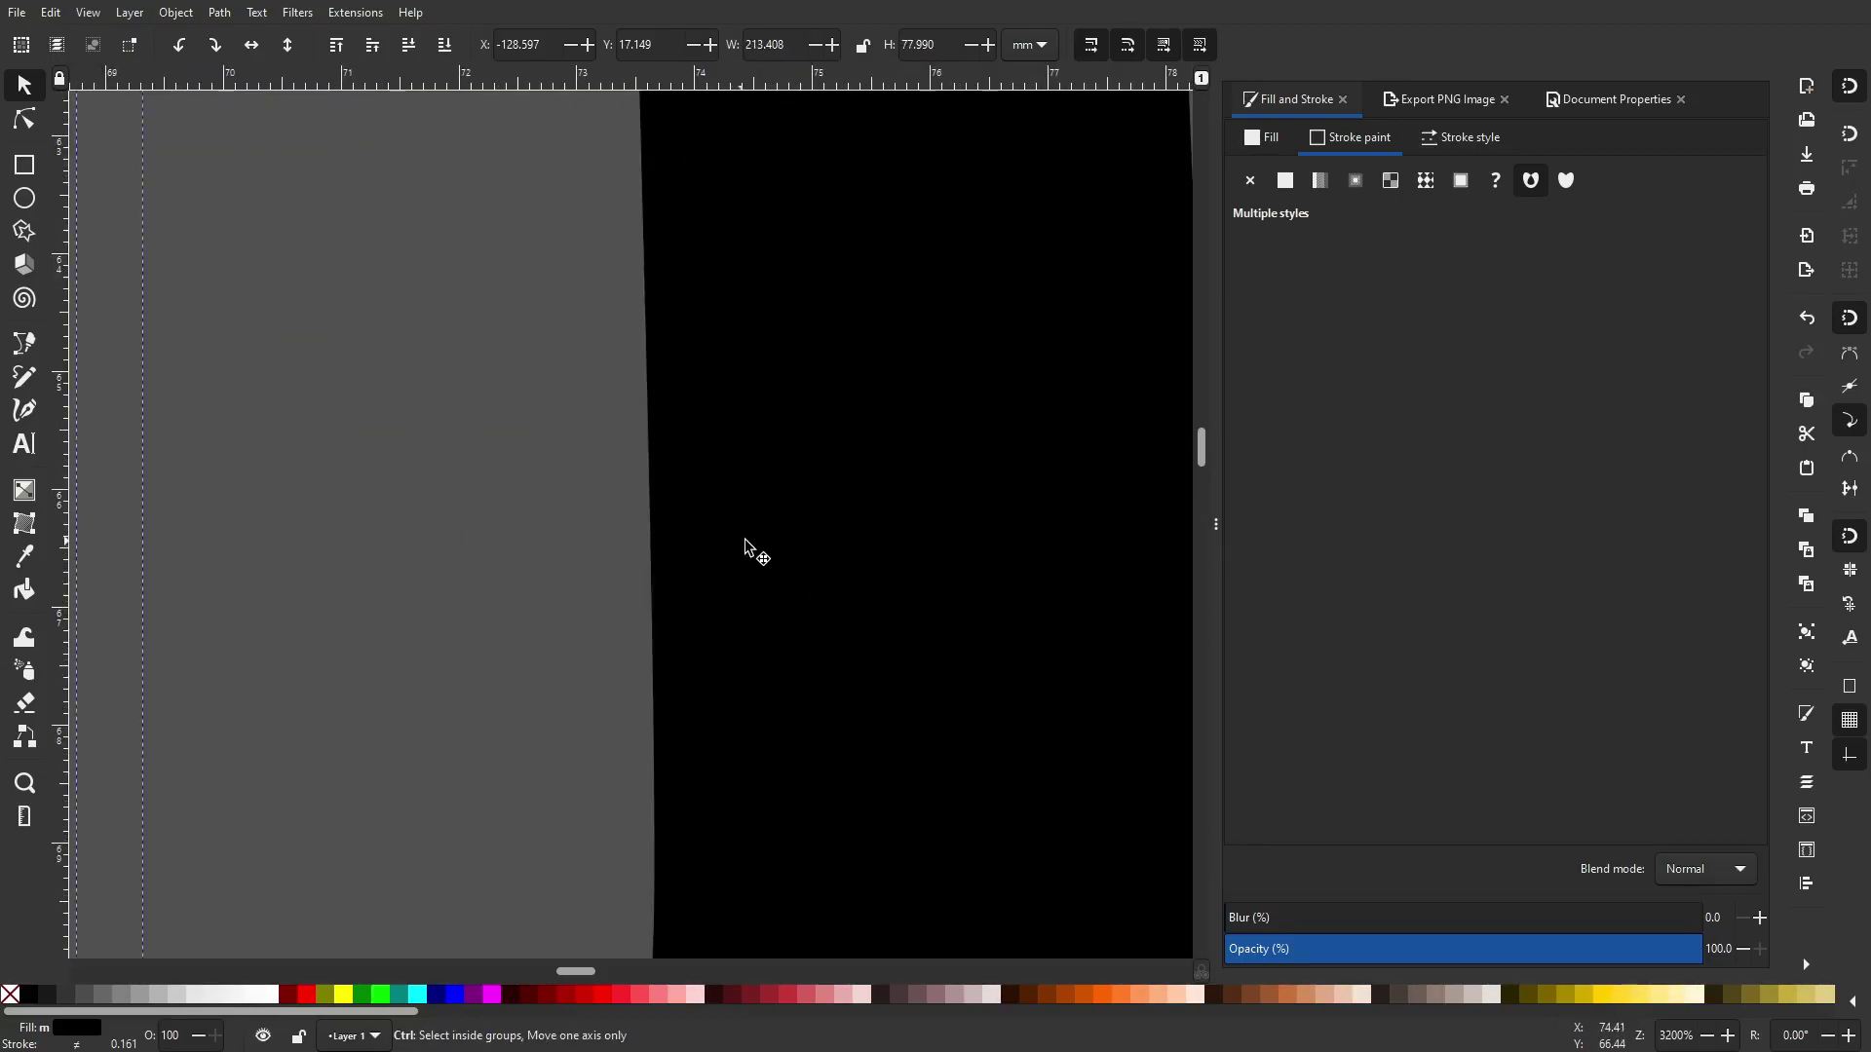
scroll(751, 546, "down", 10)
scroll(715, 531, "down", 4)
Scale the whole logo to about 425 by 155 mm and undo a trial move of the second r
left_click_drag(735, 569, 1014, 751)
left_click_drag(890, 690, 770, 647)
left_click(807, 647)
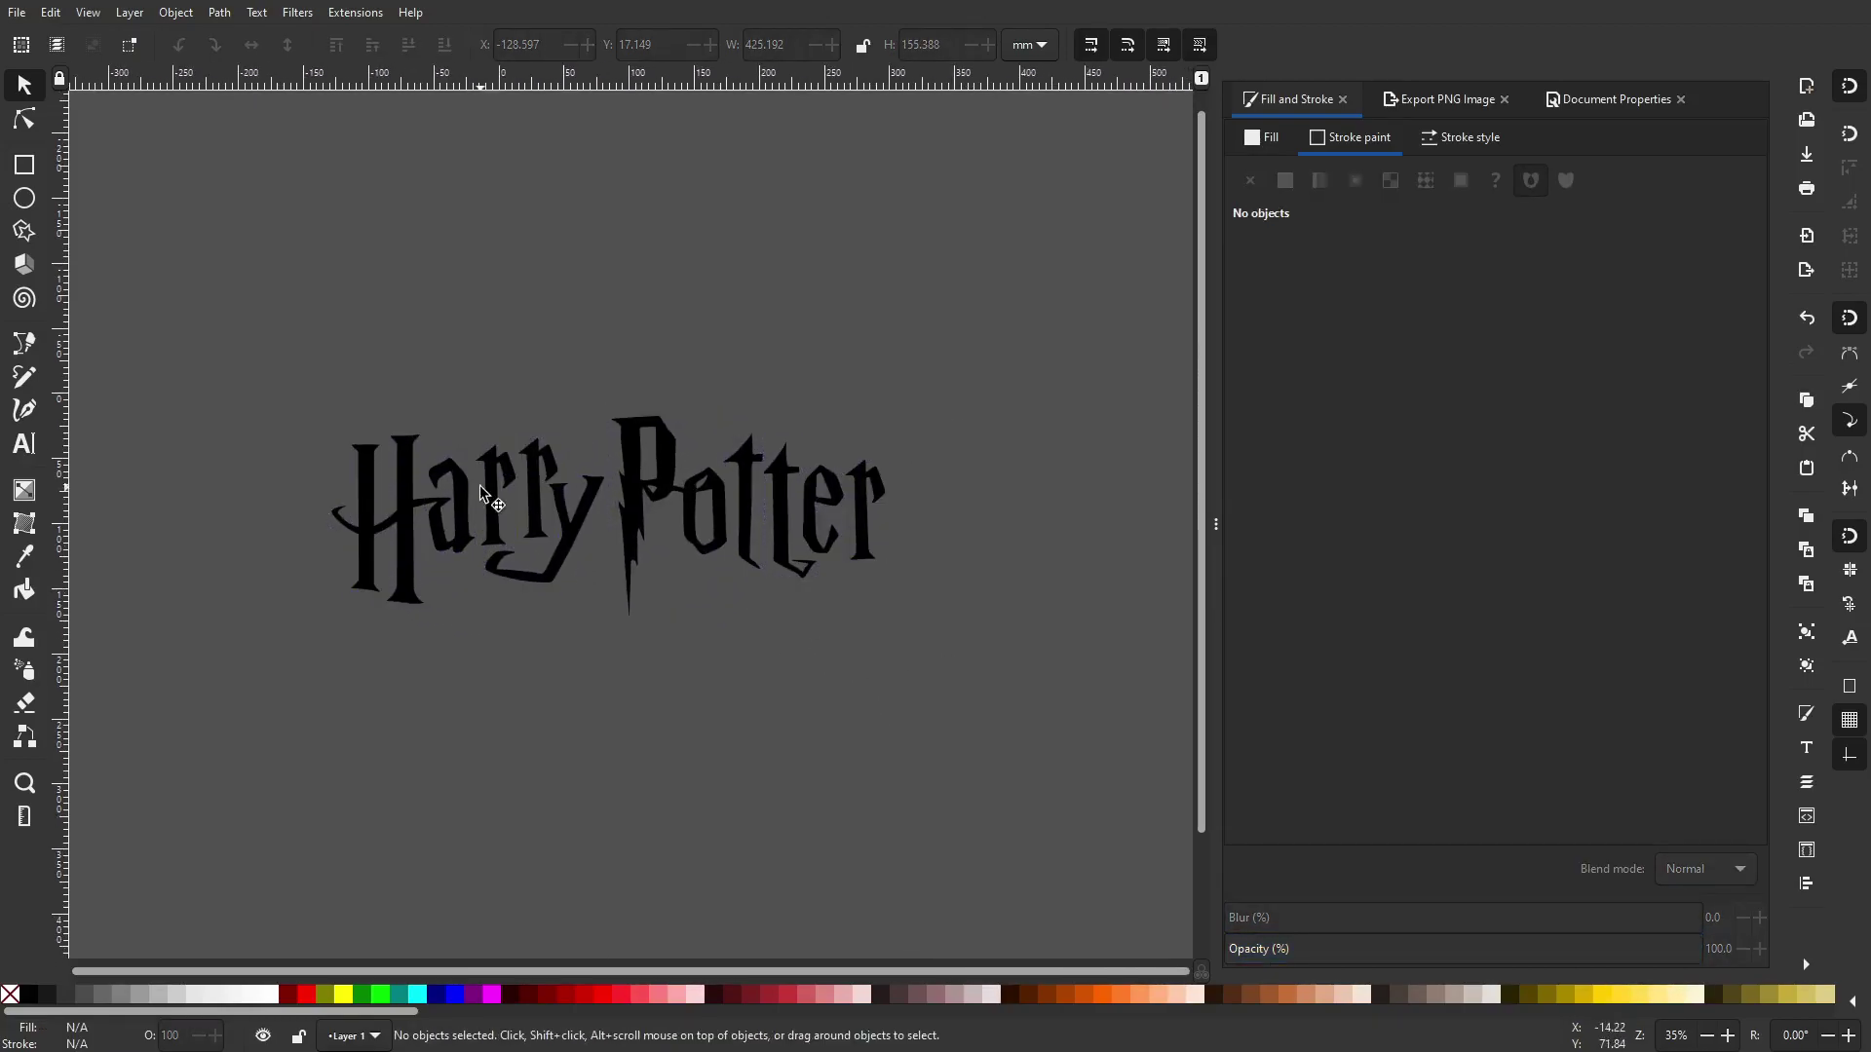
left_click_drag(535, 472, 527, 383)
key("ctrl+z")
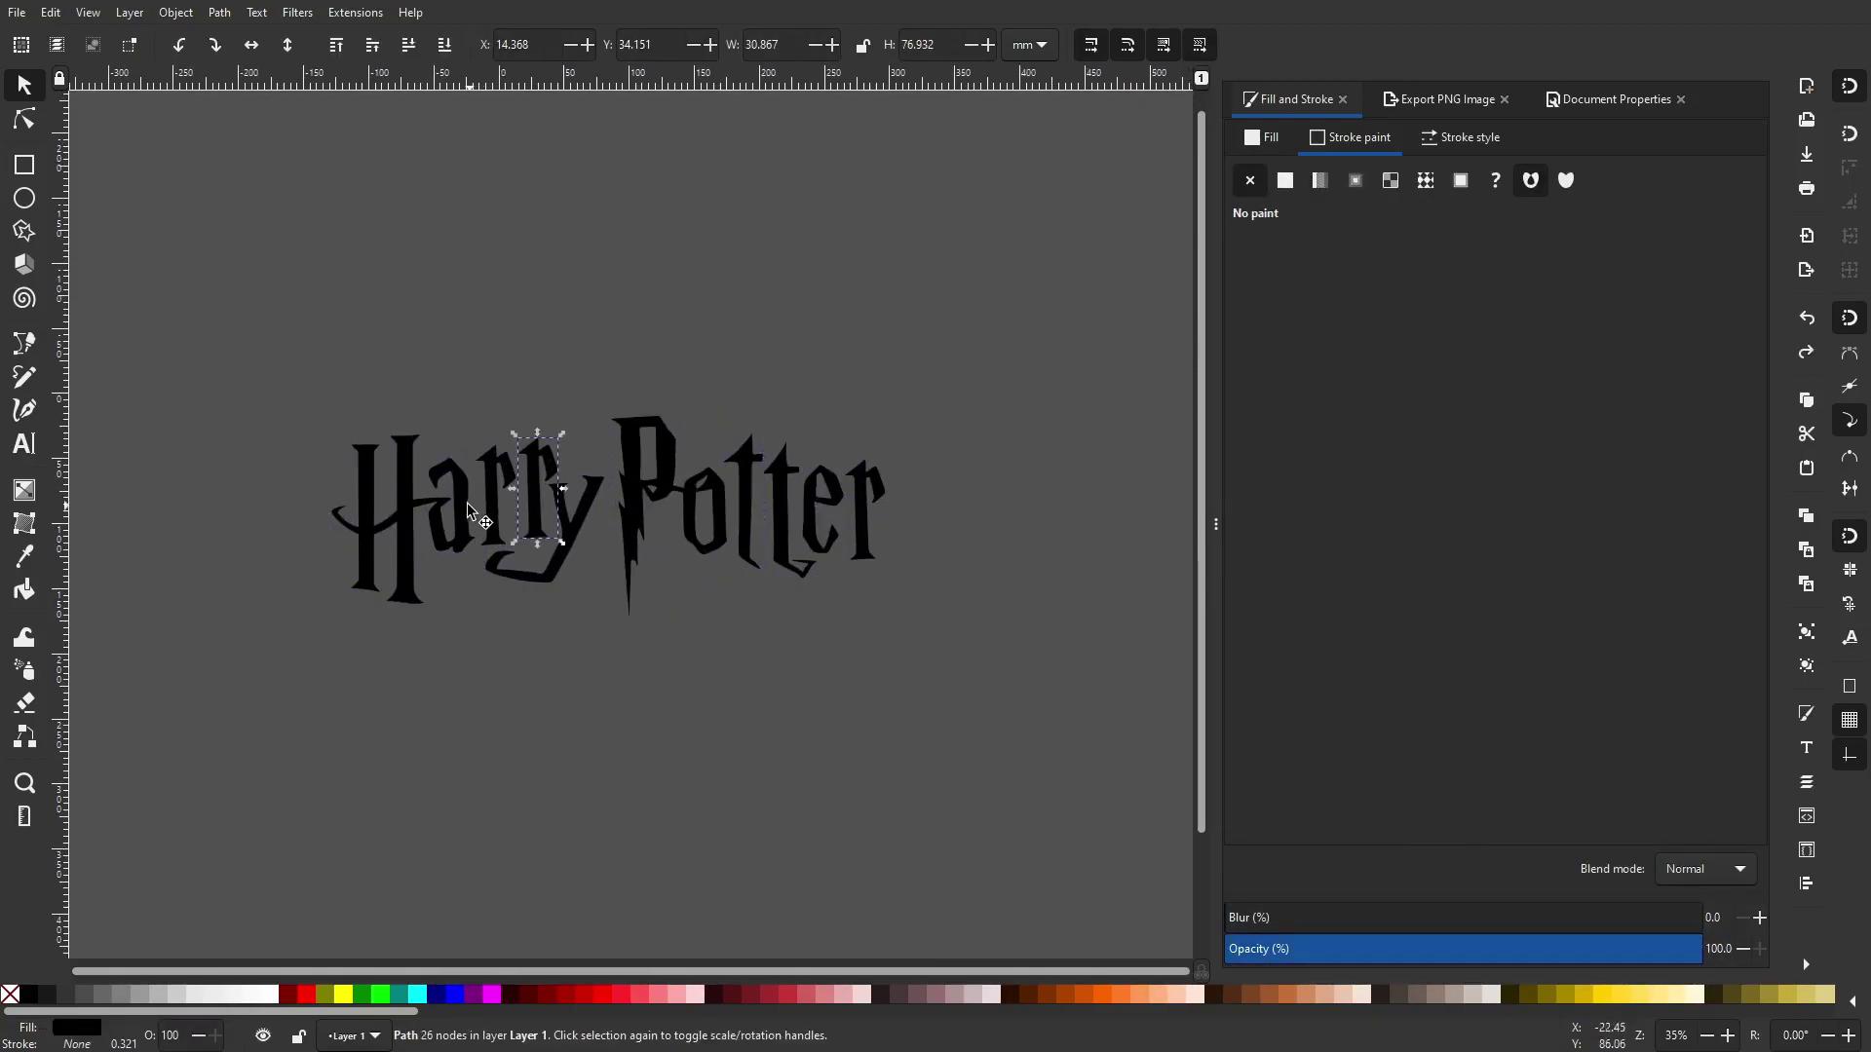
Fill all the logo's letters with golden yellow and clear the selection
key("ctrl+a")
left_click(1662, 994)
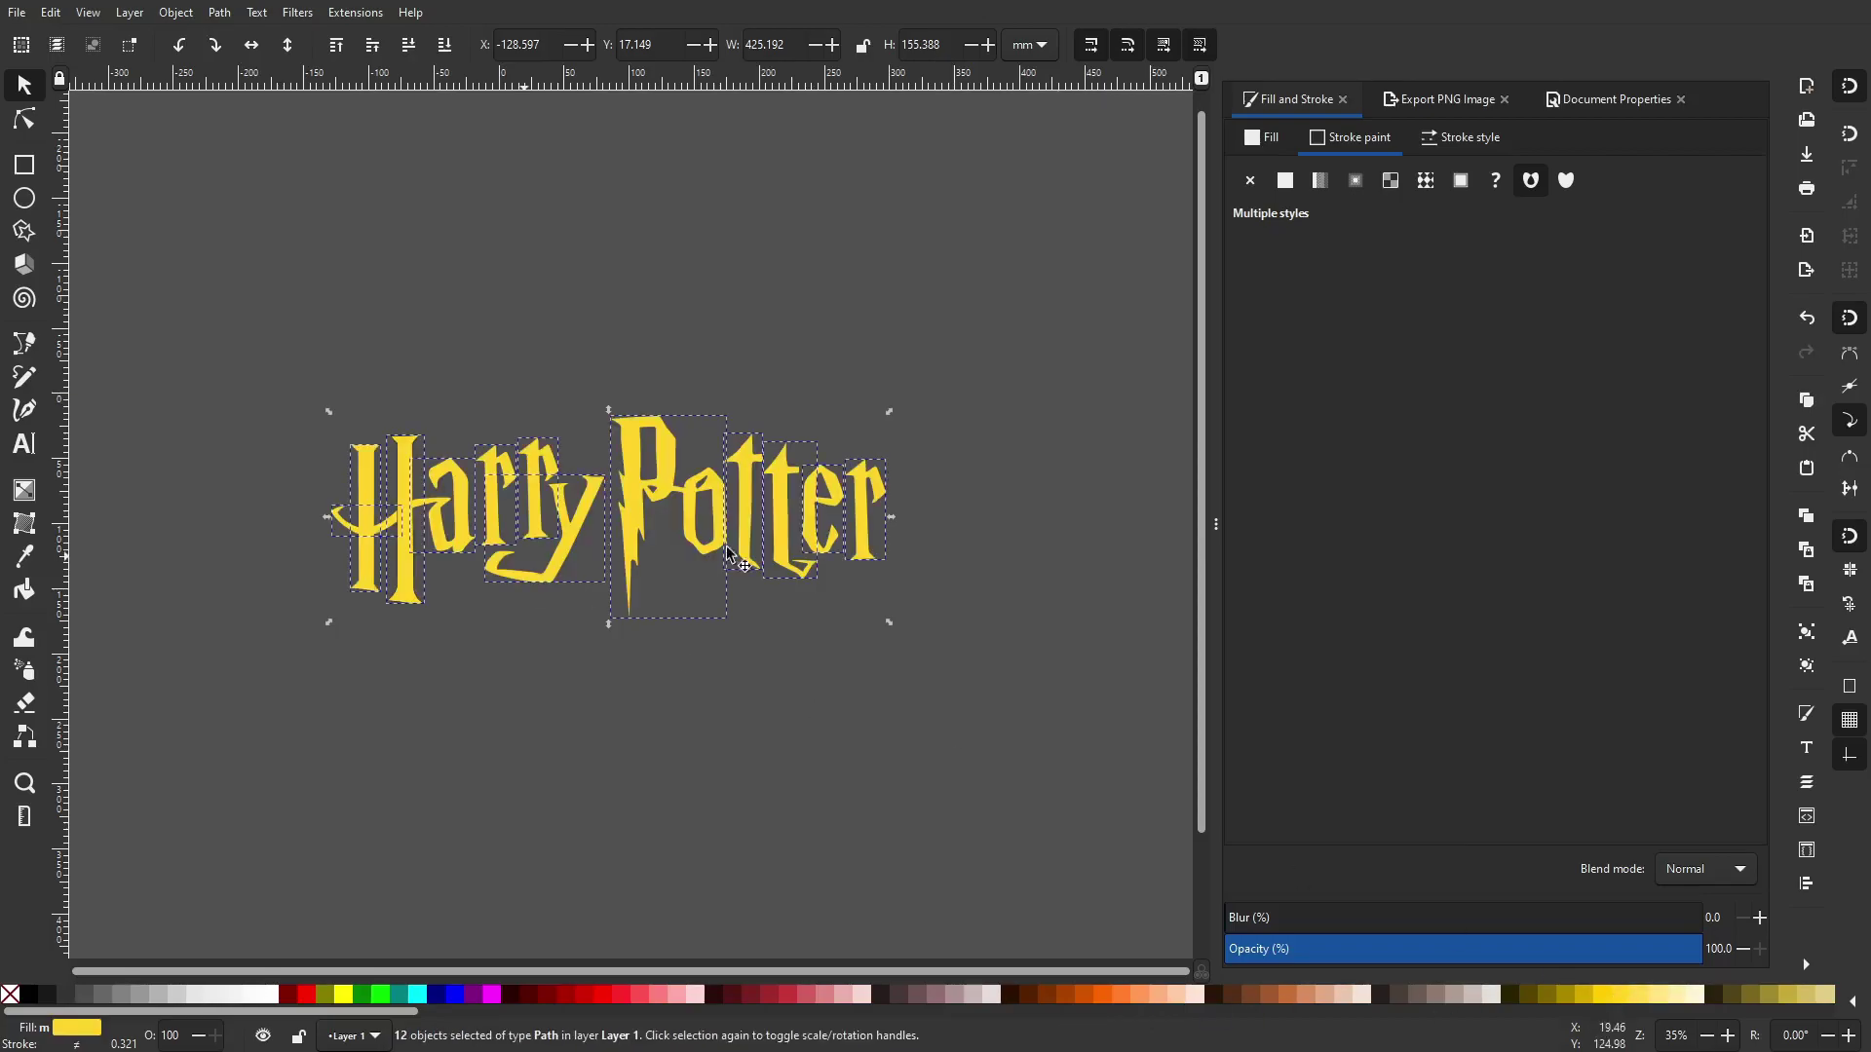
left_click(1019, 652)
left_click_drag(1054, 715, 205, 317)
left_click(505, 636)
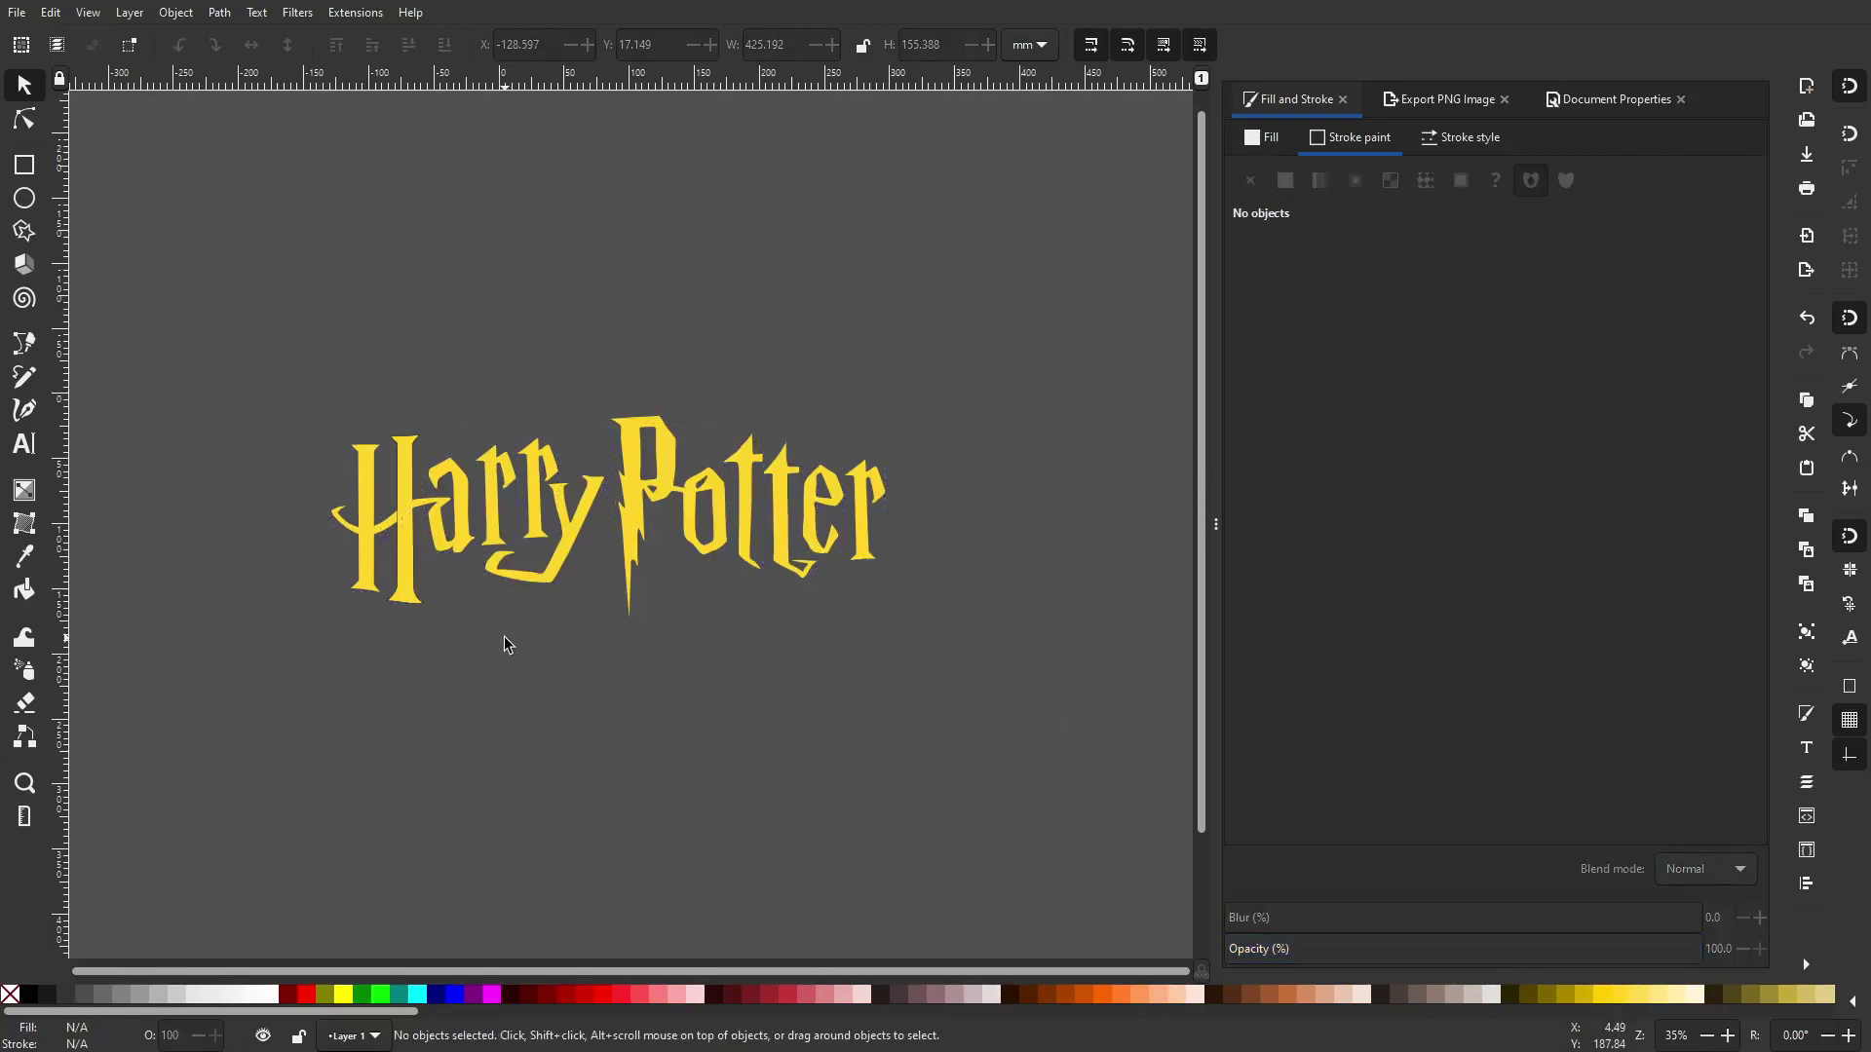
Set the stroke of the H's second stem to no paint
scroll(424, 597, "up", 4)
left_click(415, 594)
left_click(1277, 182)
left_click(1249, 182)
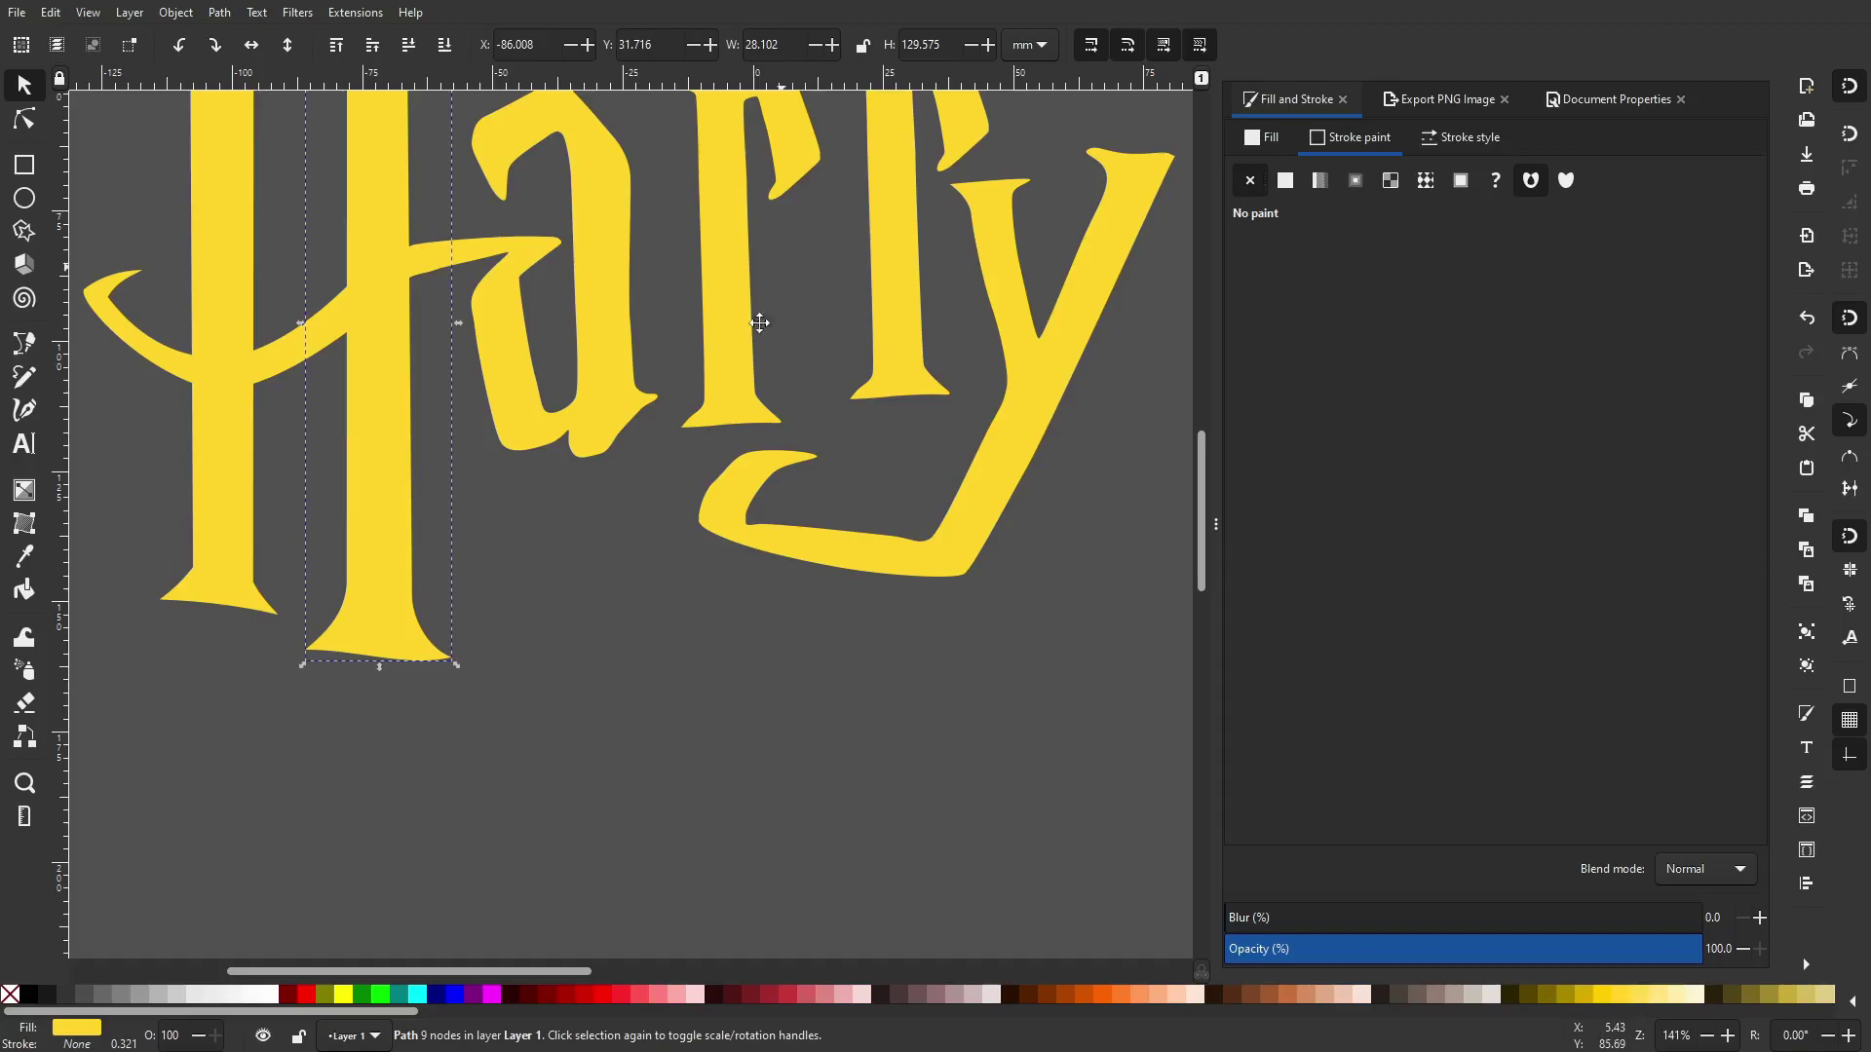
Examine the yellow letters up close around the P and o openings, and view the whole logo with nothing selected
scroll(758, 322, "down", 1)
scroll(838, 604, "right", 5)
scroll(887, 524, "up", 4)
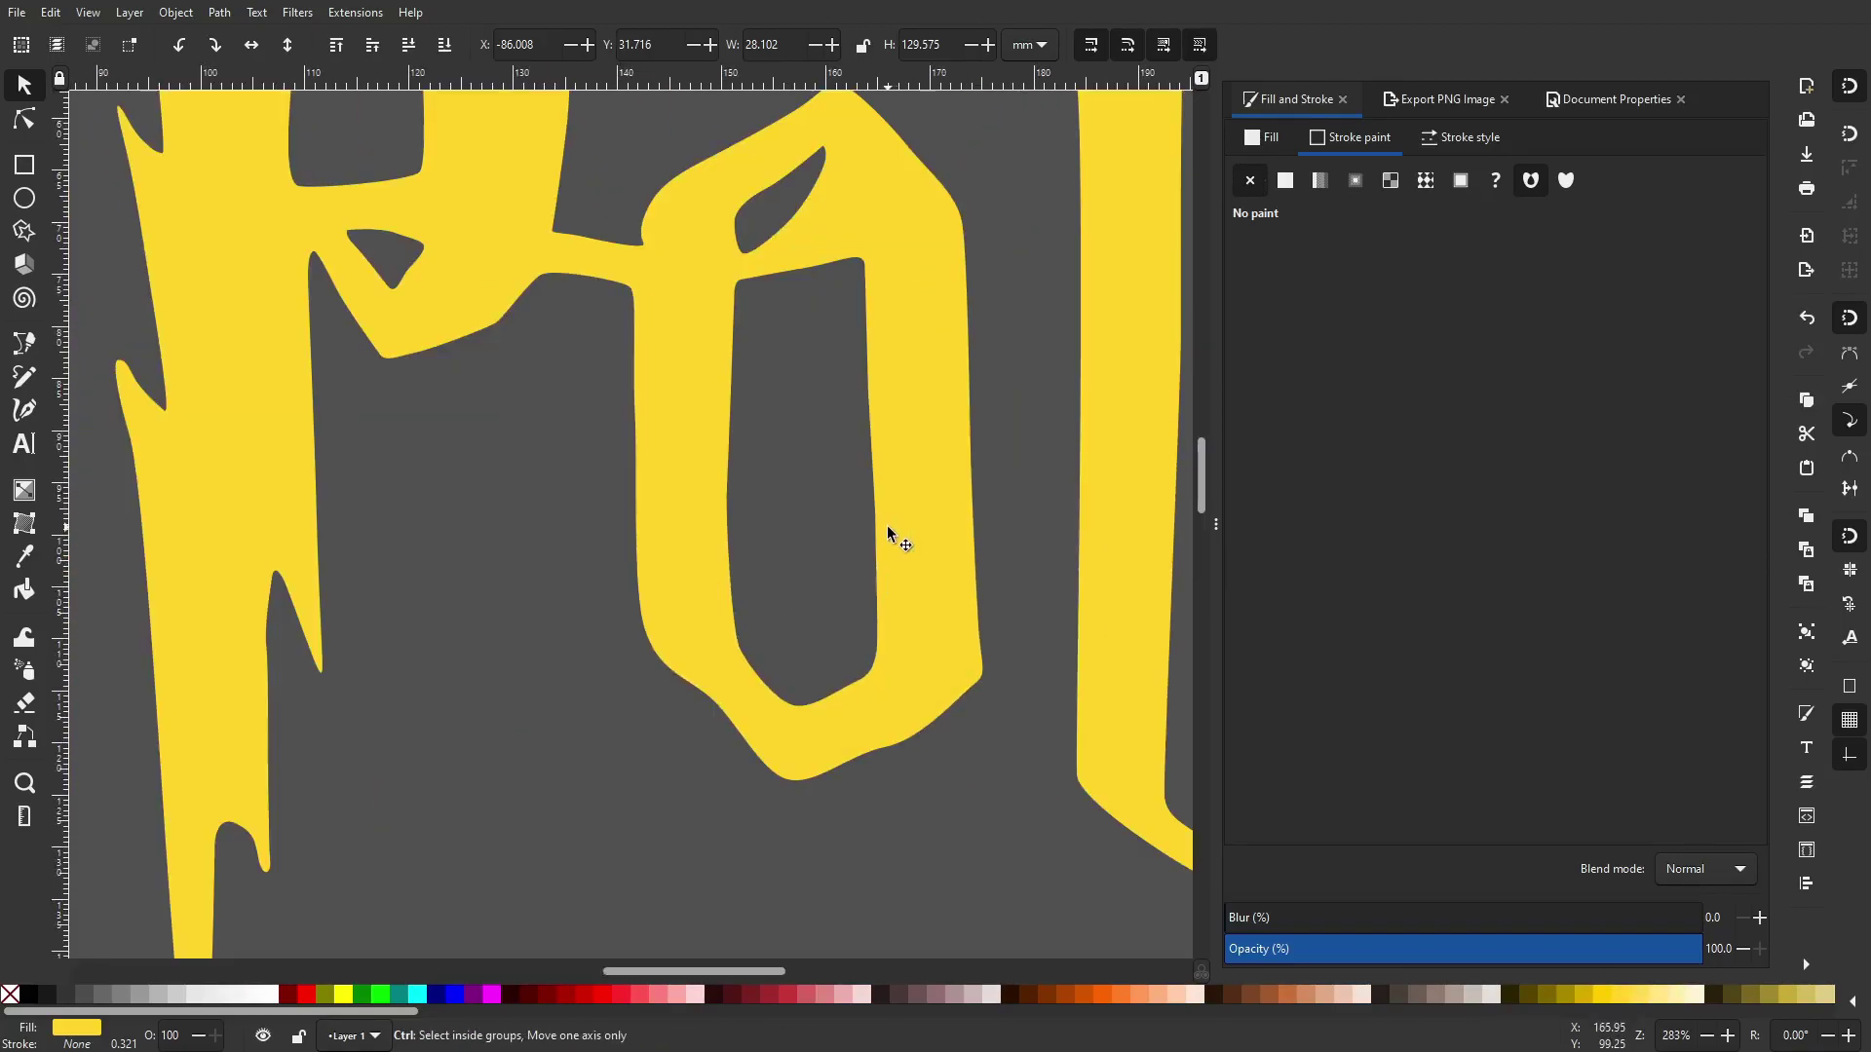
scroll(900, 532, "down", 6)
left_click_drag(1107, 689, 1159, 694)
left_click(200, 306)
left_click(807, 783)
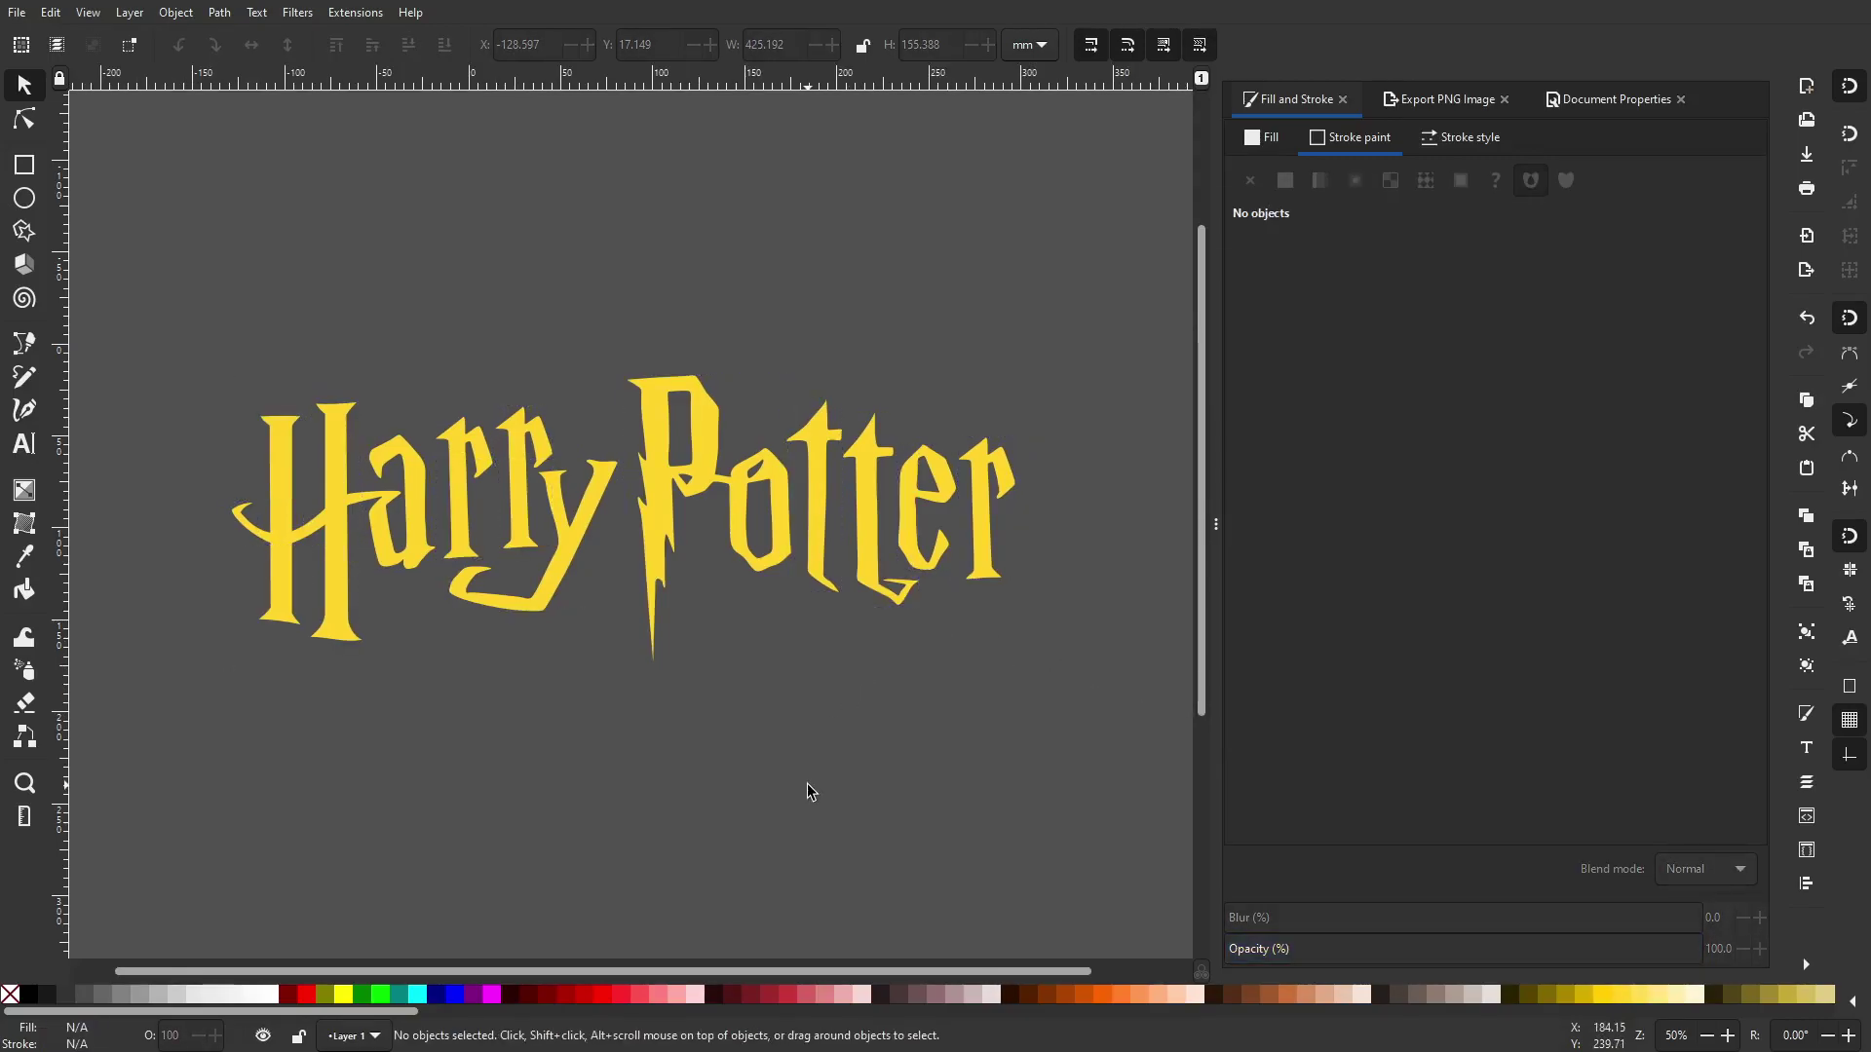